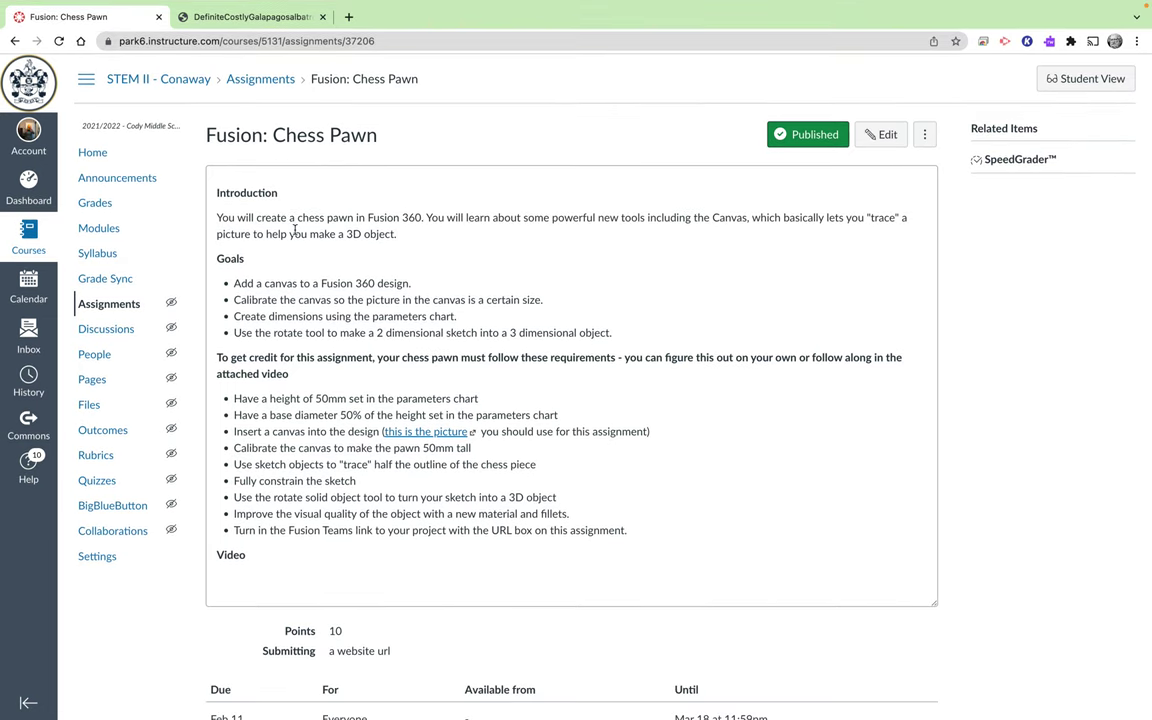
Switch to the second browser tab showing the paper honeycomb ball GIF.
{"action": "left_click", "coordinate": [247, 19]}
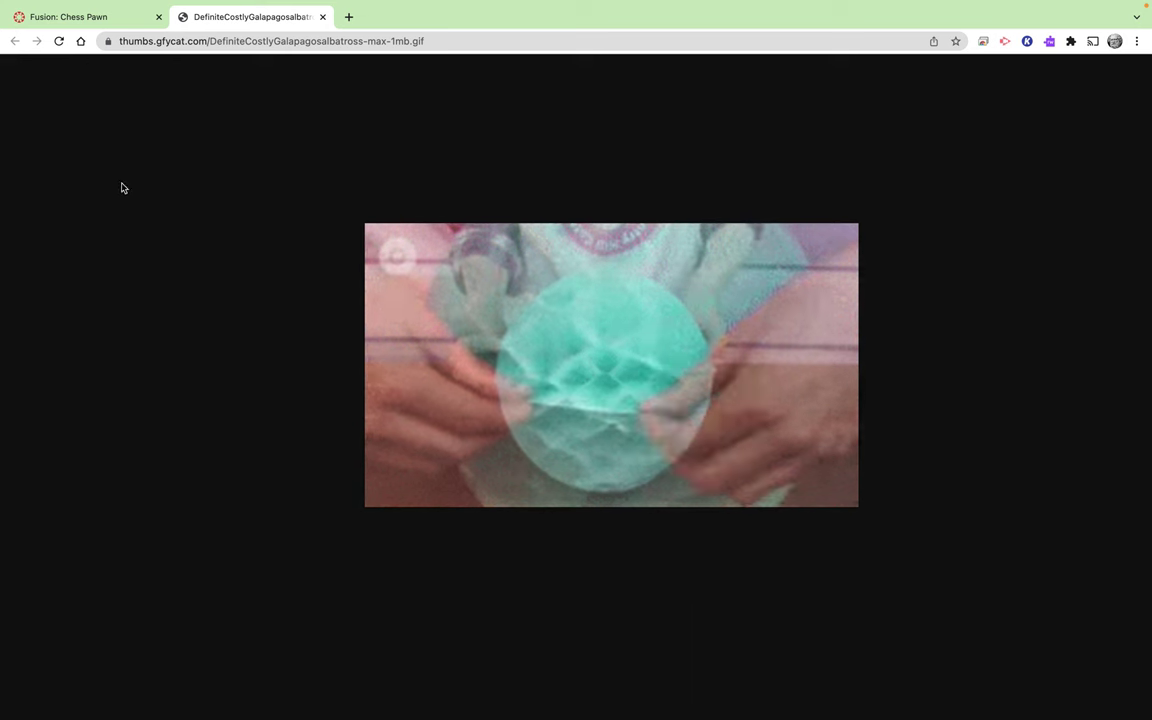
Go back to the 'Fusion: Chess Pawn' assignment tab with its requirements list.
{"action": "left_click", "coordinate": [80, 20]}
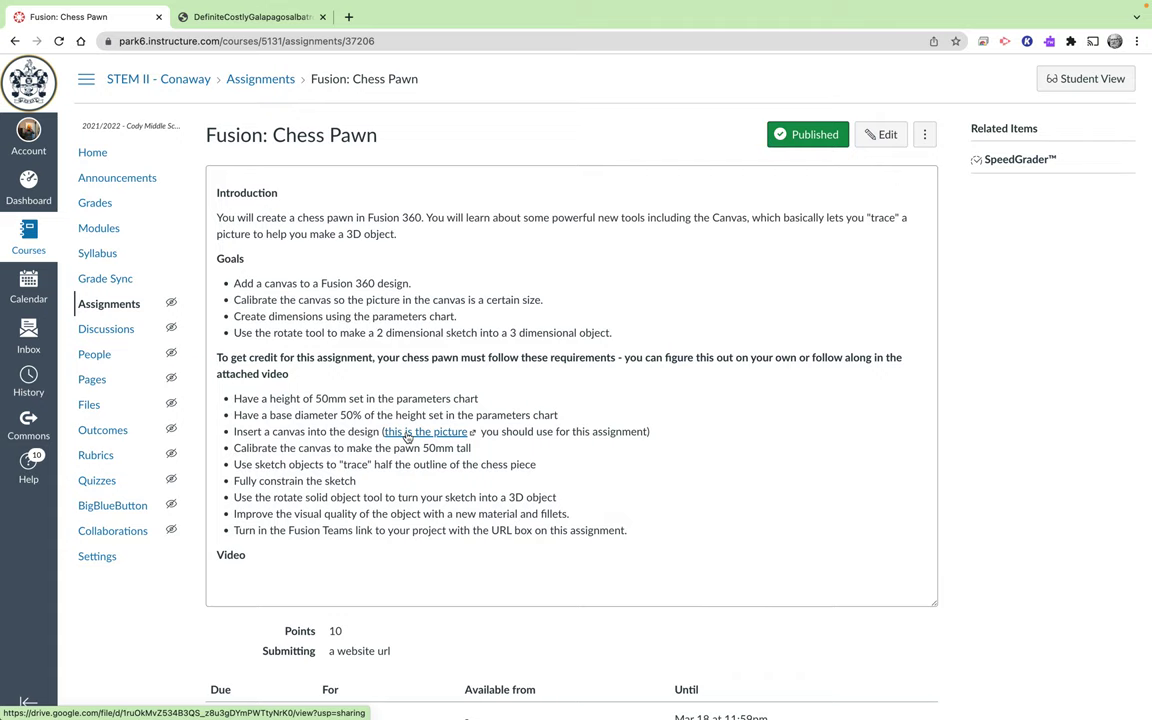
Download ModernStaunton.jpeg from Google Drive into Downloads, then switch to Fusion 360.
{"action": "left_click", "coordinate": [407, 437]}
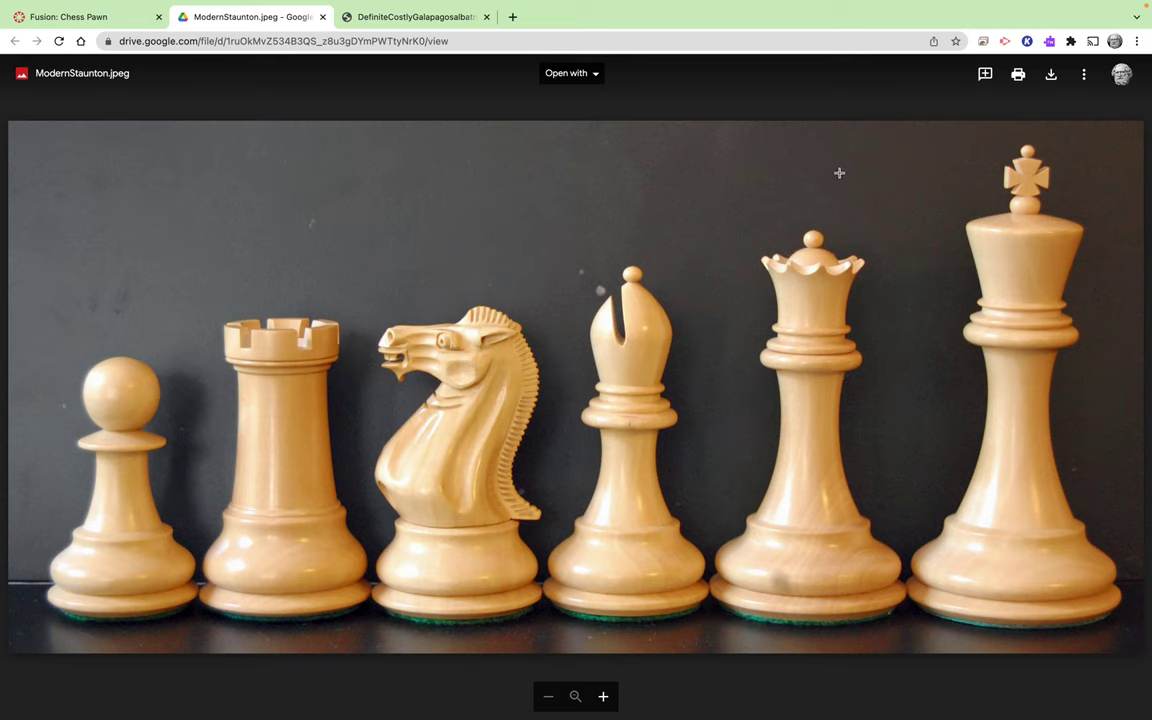
{"action": "left_click", "coordinate": [1053, 76]}
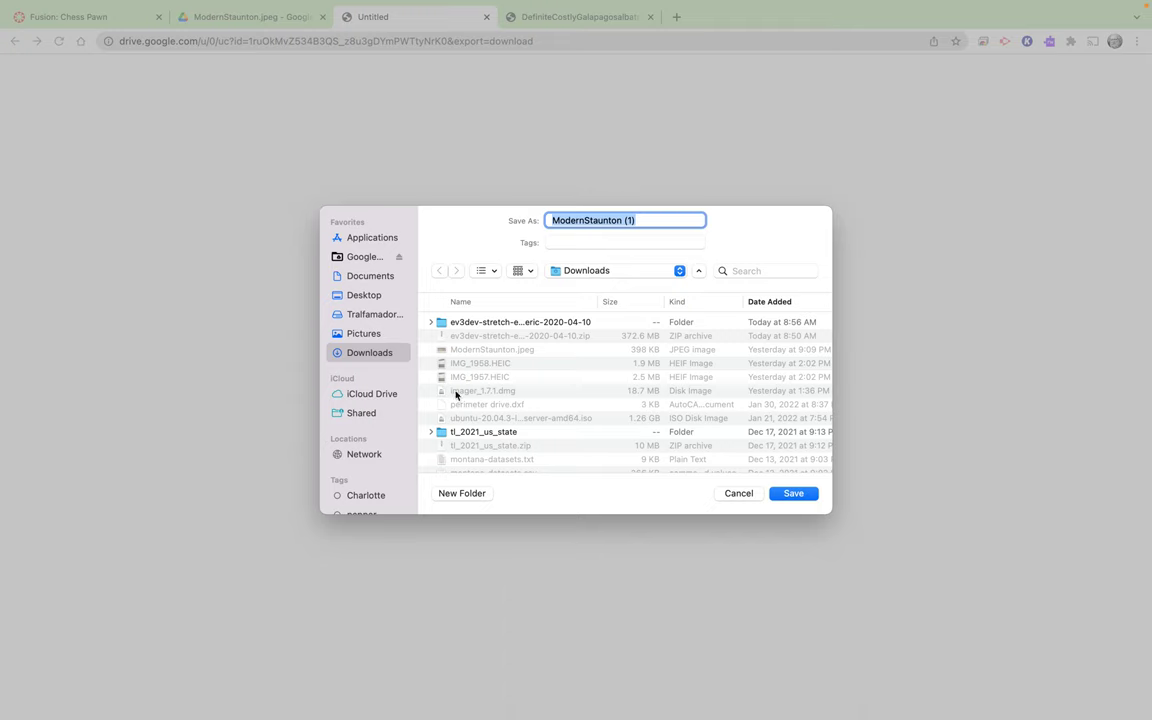
{"action": "left_click", "coordinate": [795, 495]}
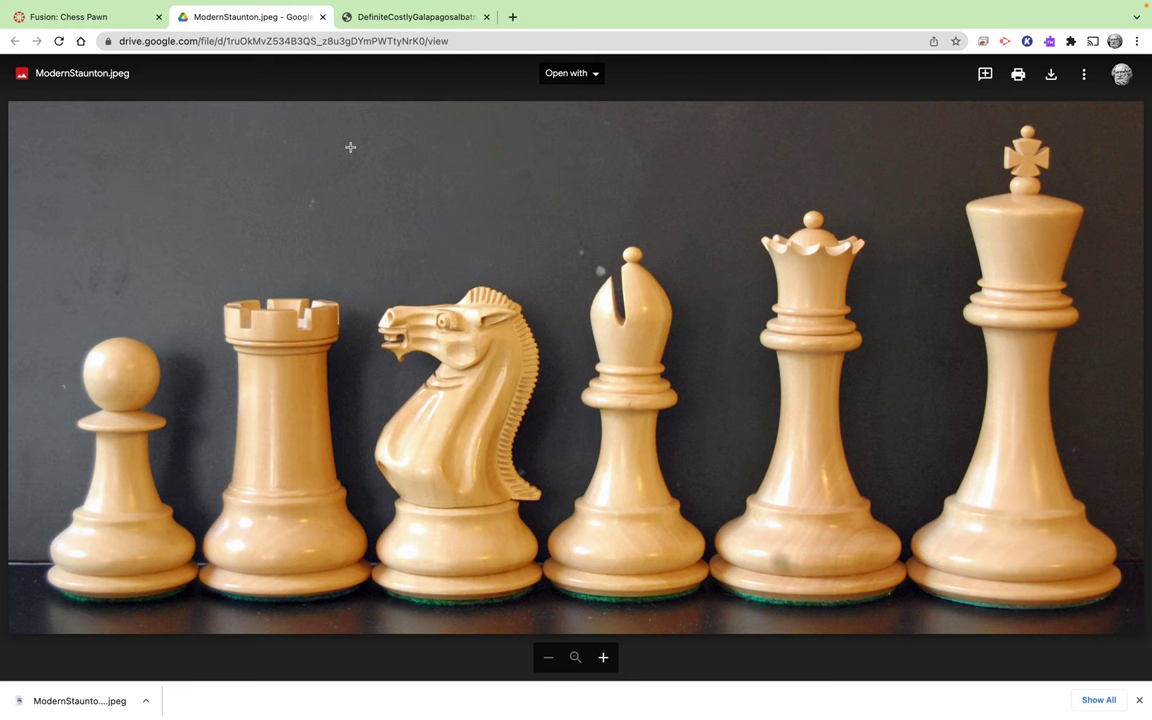
{"action": "key", "text": "ctrl+Left"}
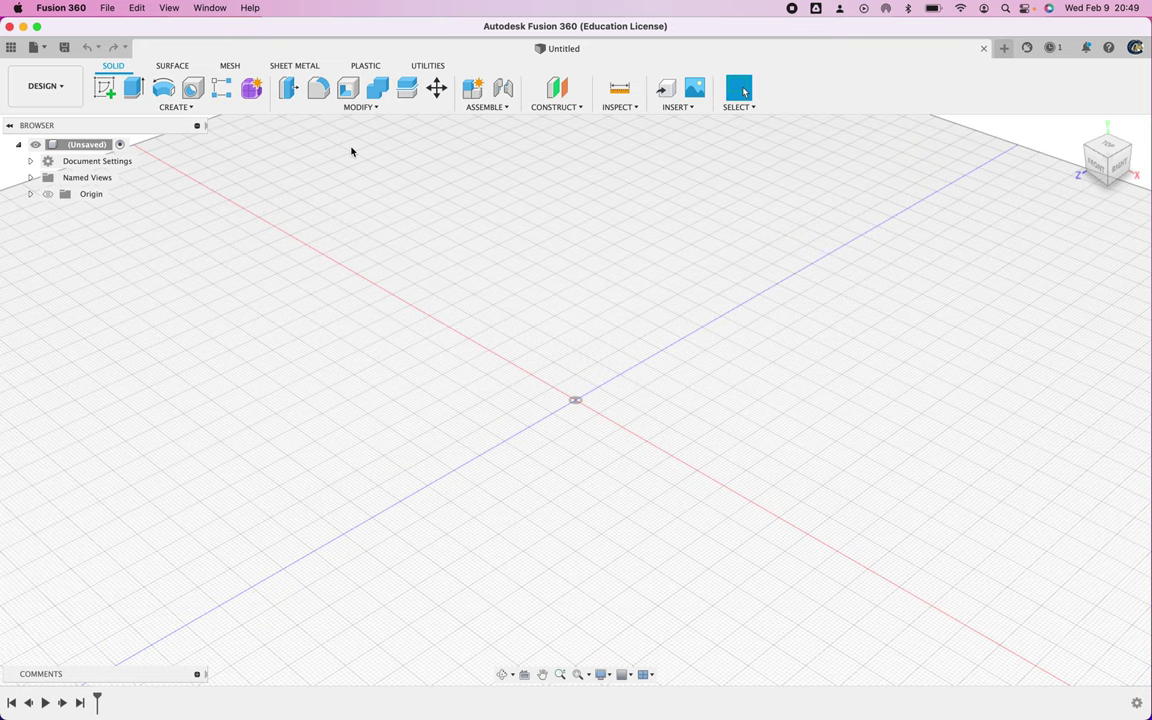
Open the Learn fusion project in the Data Panel.
{"action": "left_click", "coordinate": [13, 48]}
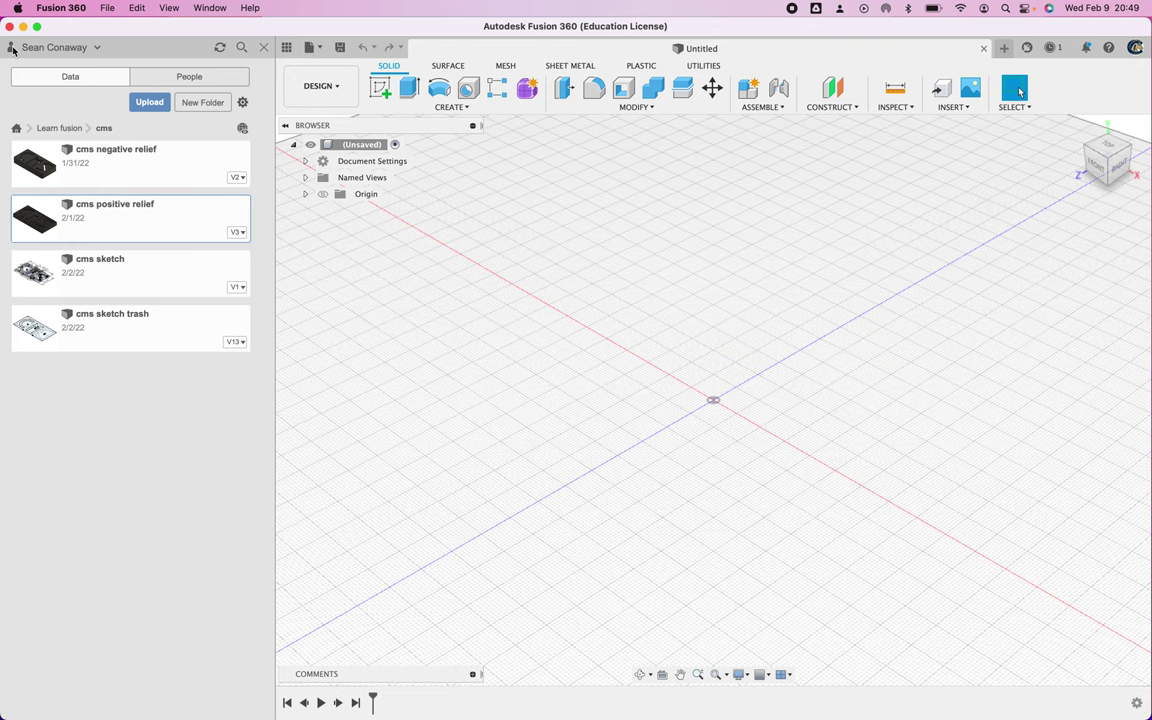
{"action": "left_click", "coordinate": [18, 128]}
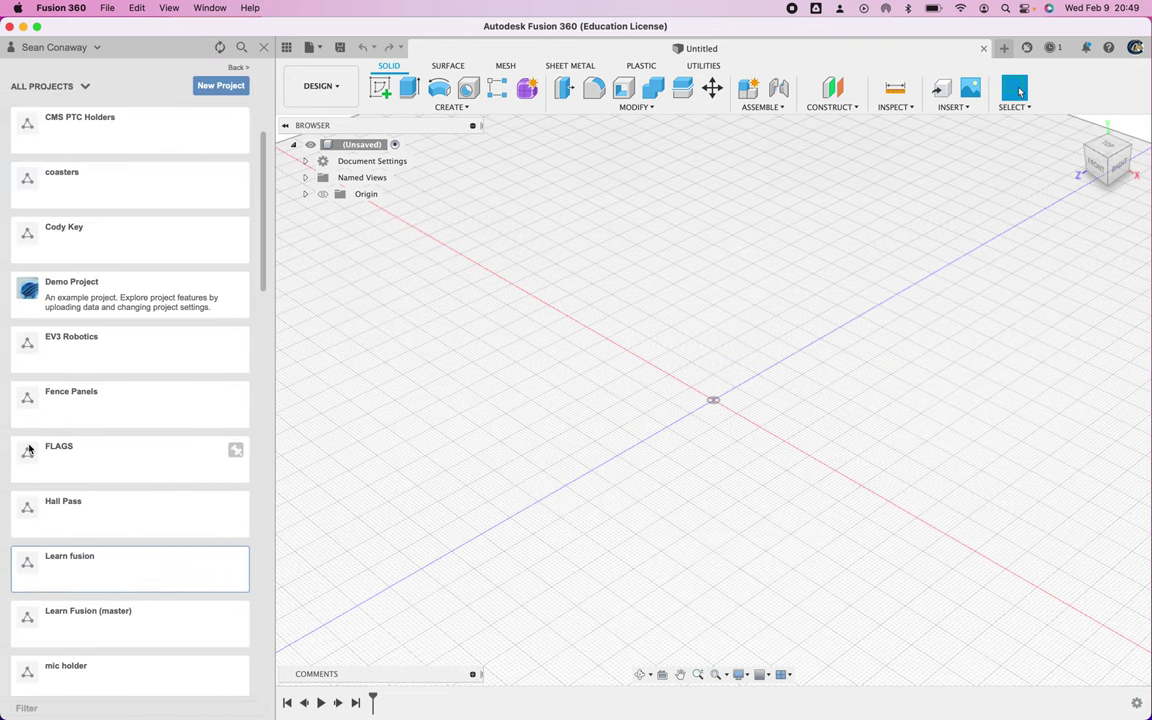
{"action": "left_click", "coordinate": [109, 571]}
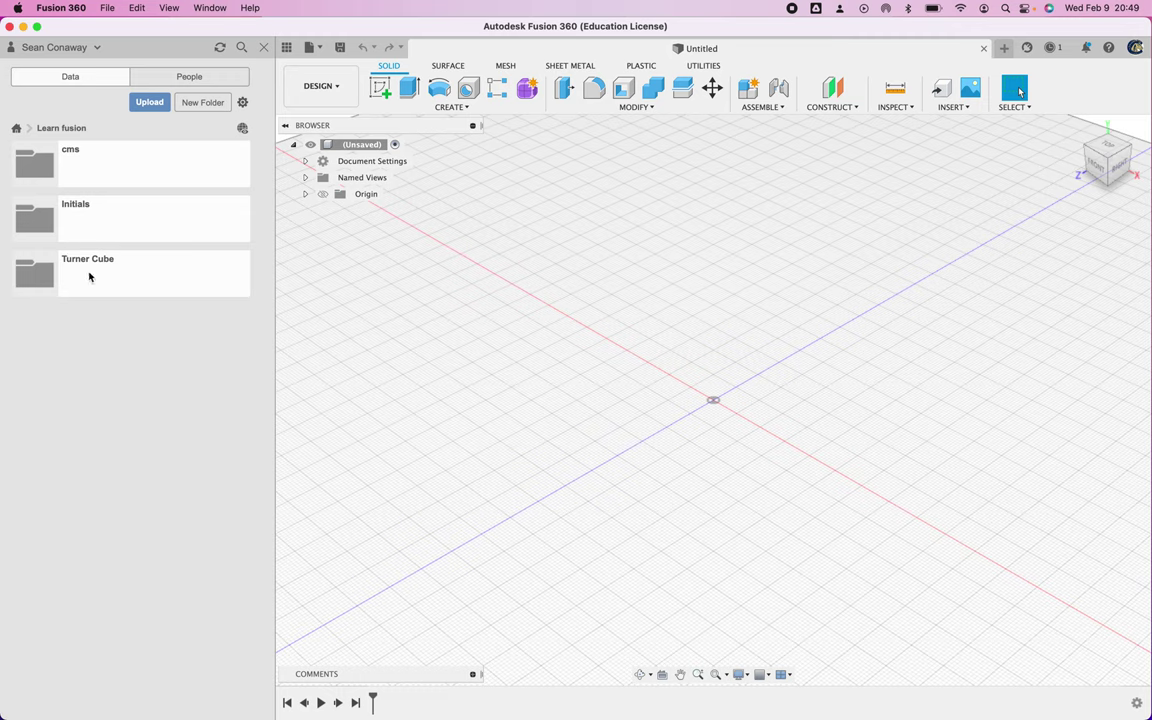
Create a folder named 'Chess', open it, and start an upload into it.
{"action": "left_click", "coordinate": [216, 104]}
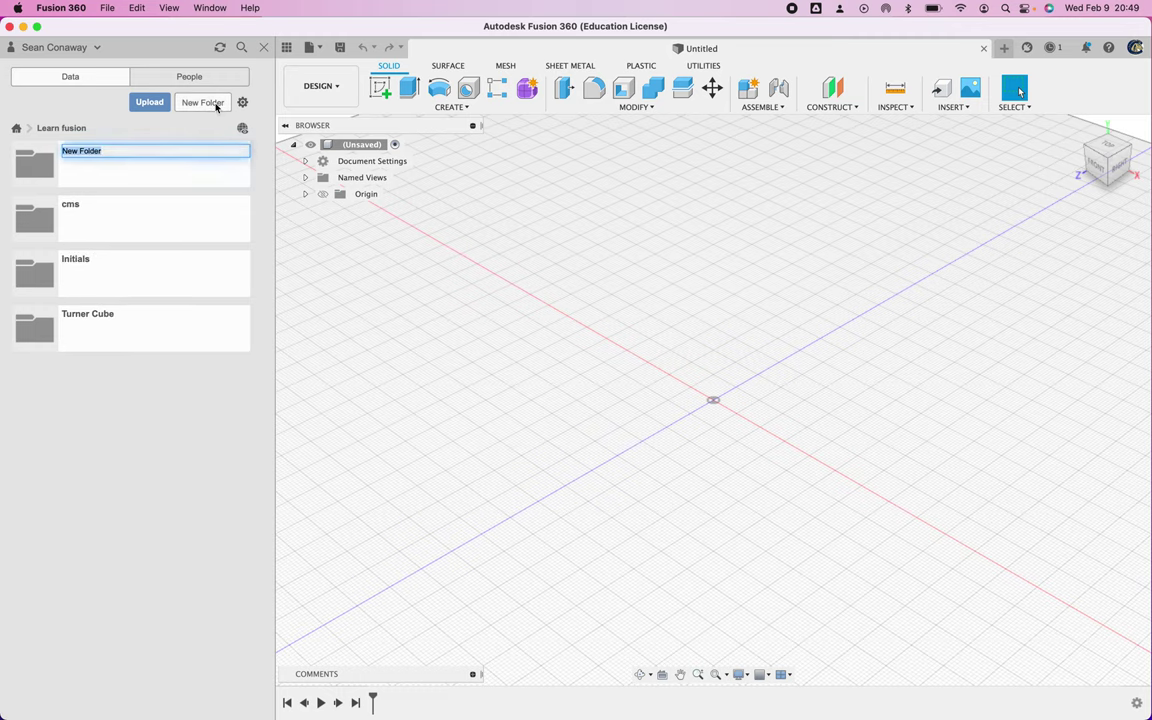
{"action": "type", "text": "Chess"}
{"action": "key", "text": "Return"}
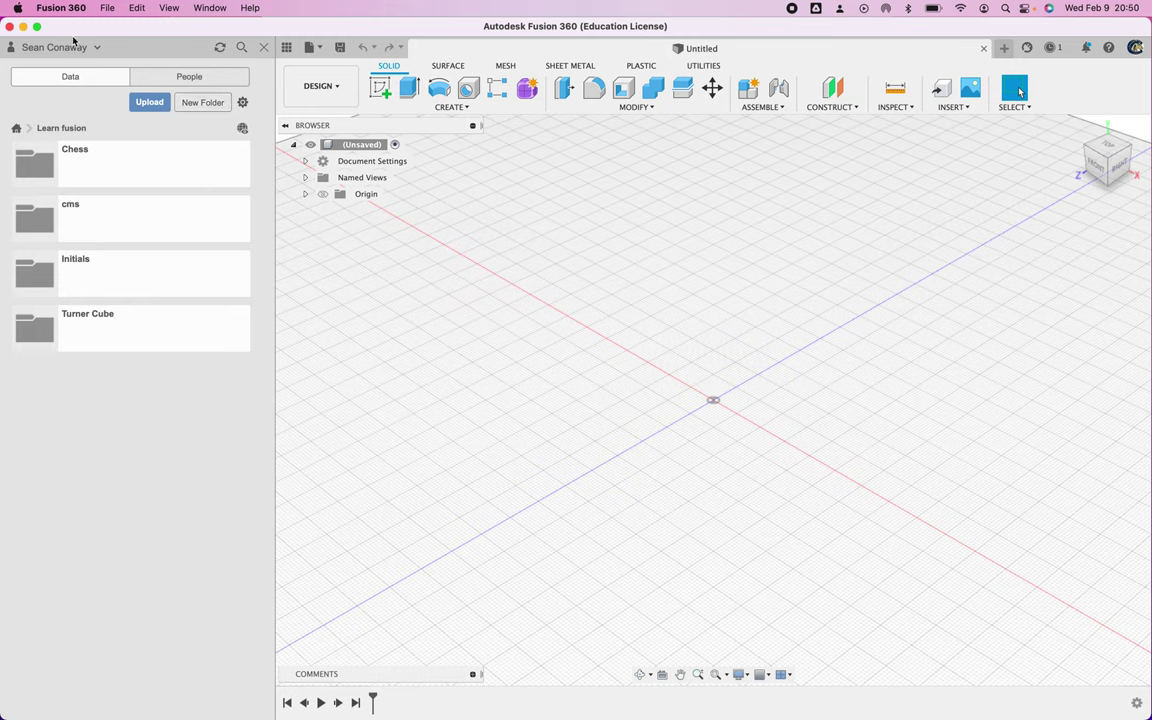
{"action": "left_click", "coordinate": [129, 159]}
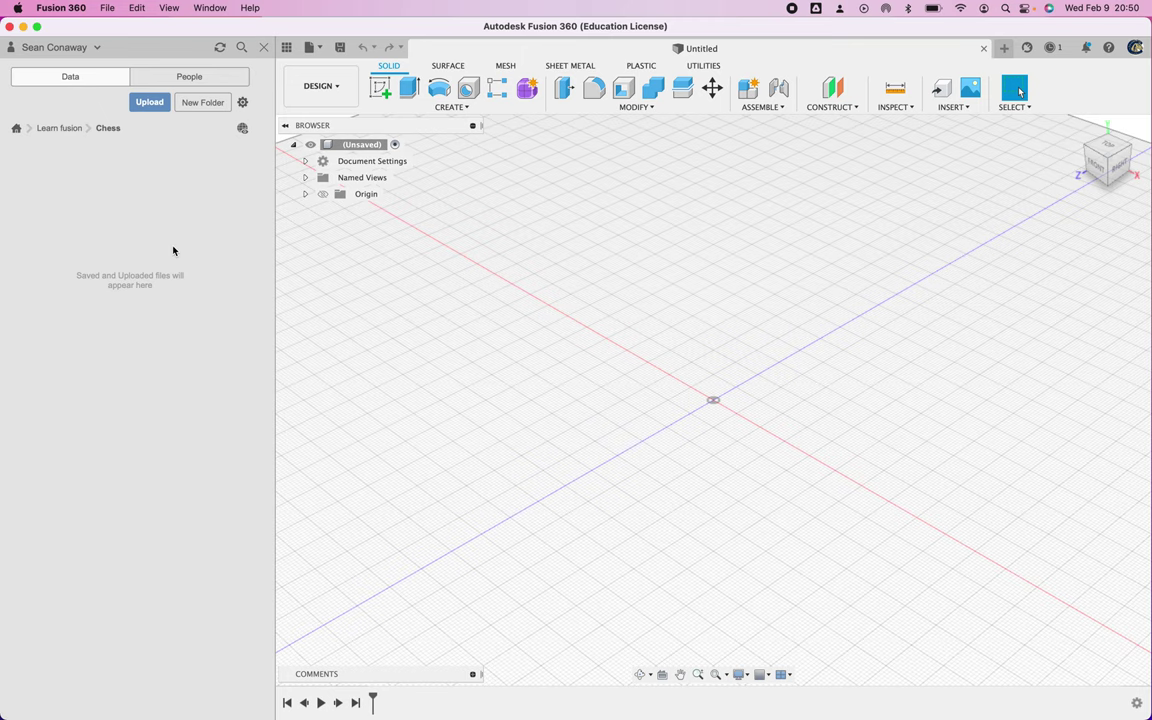
{"action": "left_click", "coordinate": [149, 103]}
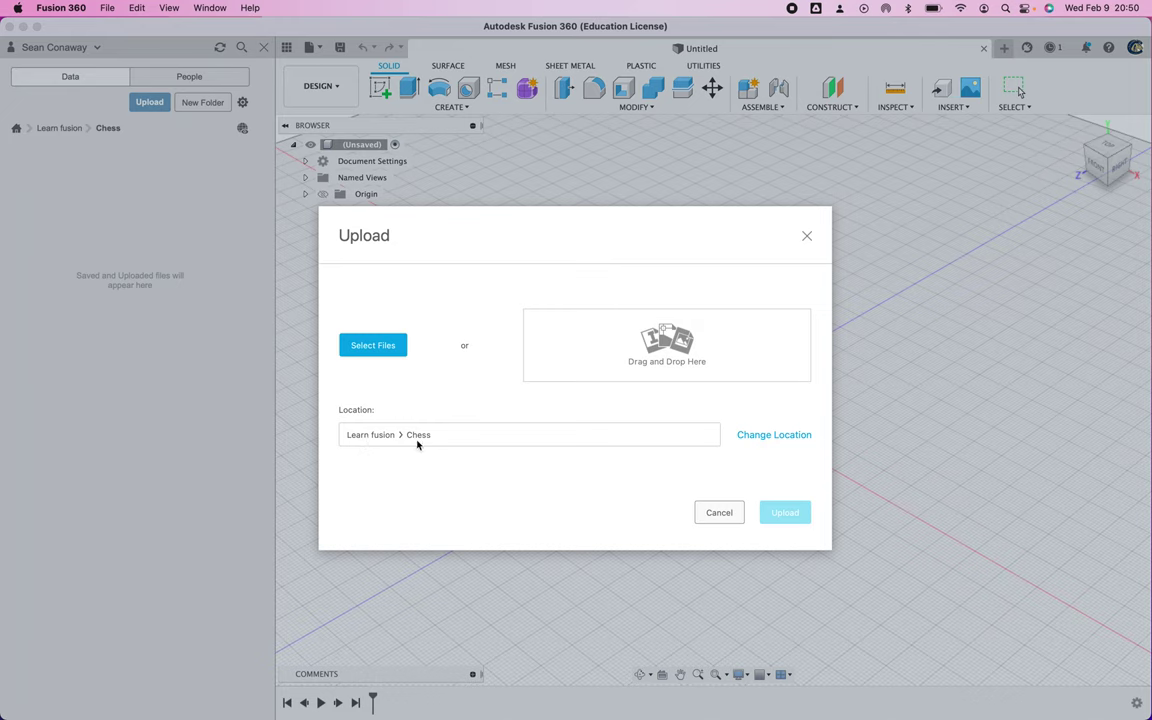
Set the upload destination to Learn fusion > Chess.
{"action": "left_click", "coordinate": [790, 437]}
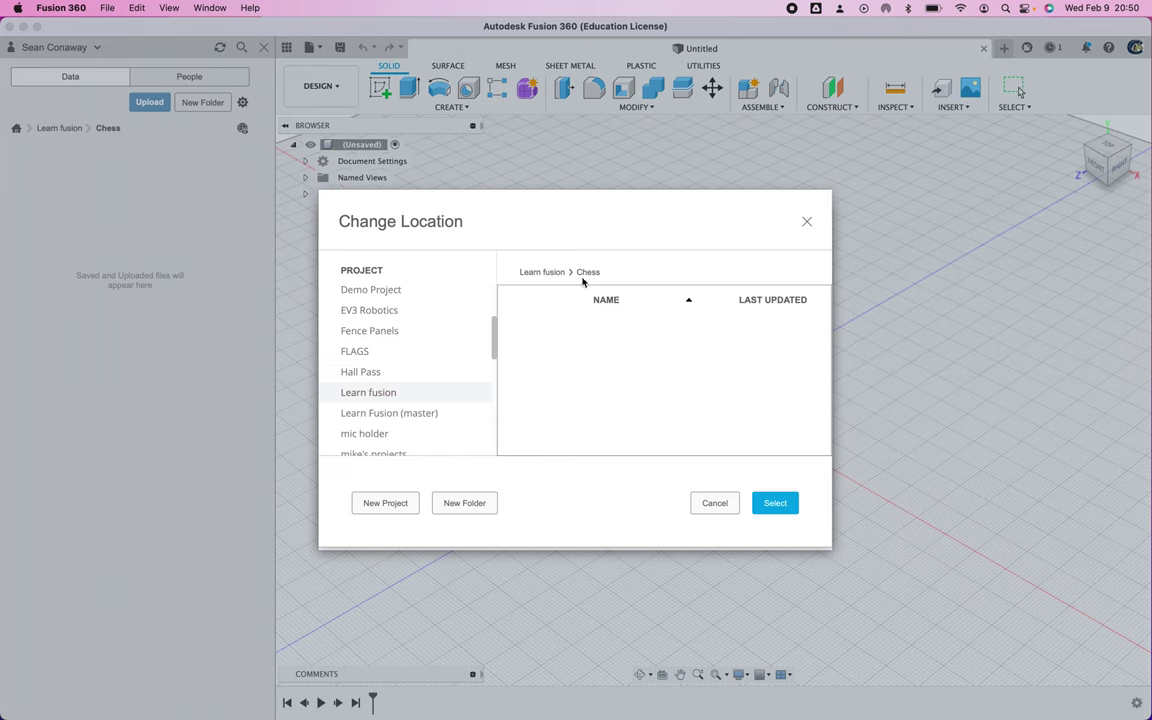
{"action": "left_click", "coordinate": [544, 272]}
{"action": "double_click", "coordinate": [555, 327]}
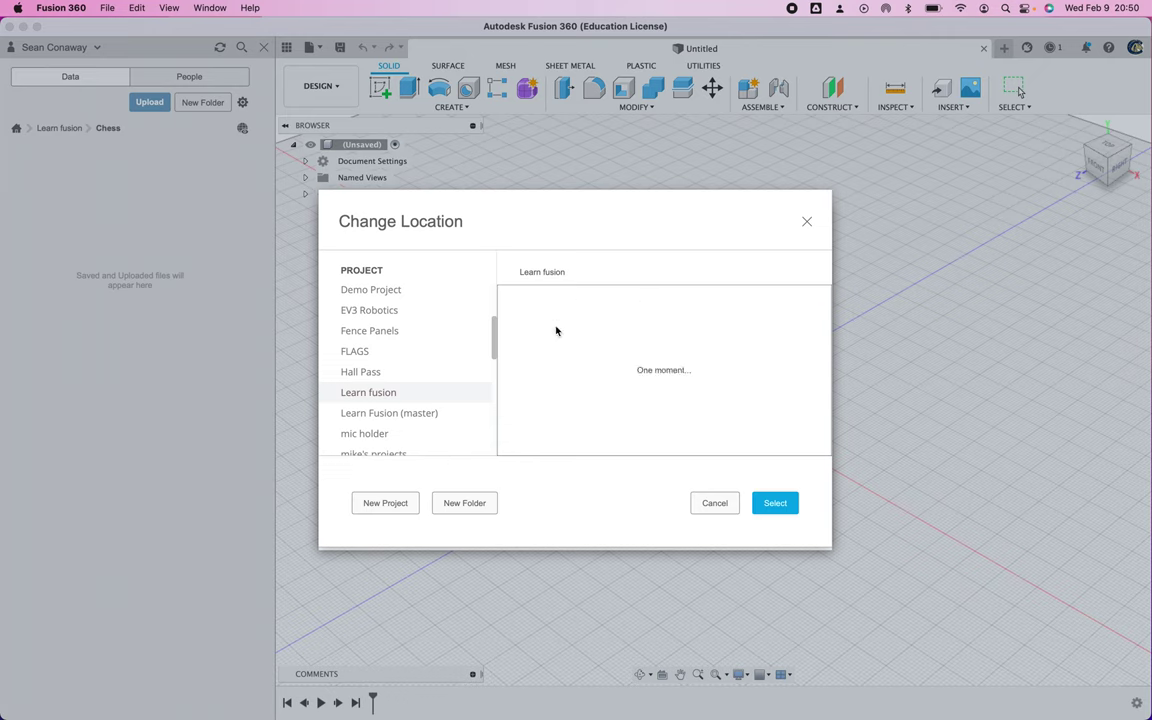
{"action": "left_click", "coordinate": [775, 503]}
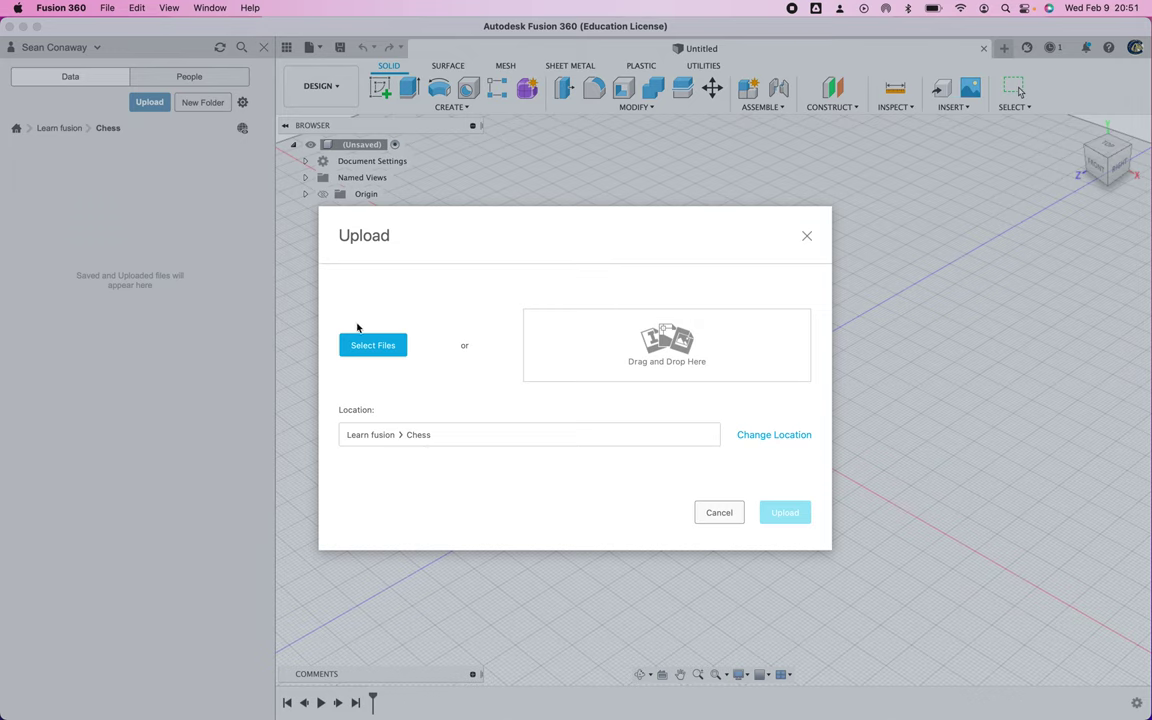
Select ModernStaunton (1).jpeg from the computer and upload it.
{"action": "left_click", "coordinate": [362, 355]}
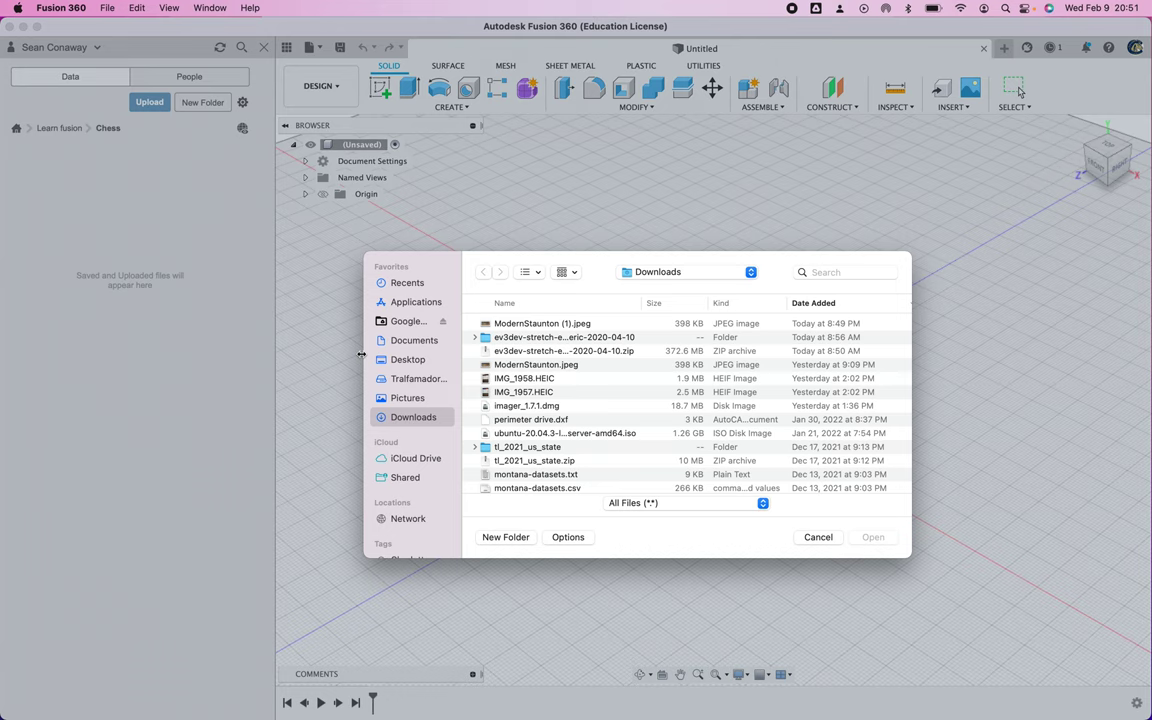
{"action": "left_click", "coordinate": [525, 325]}
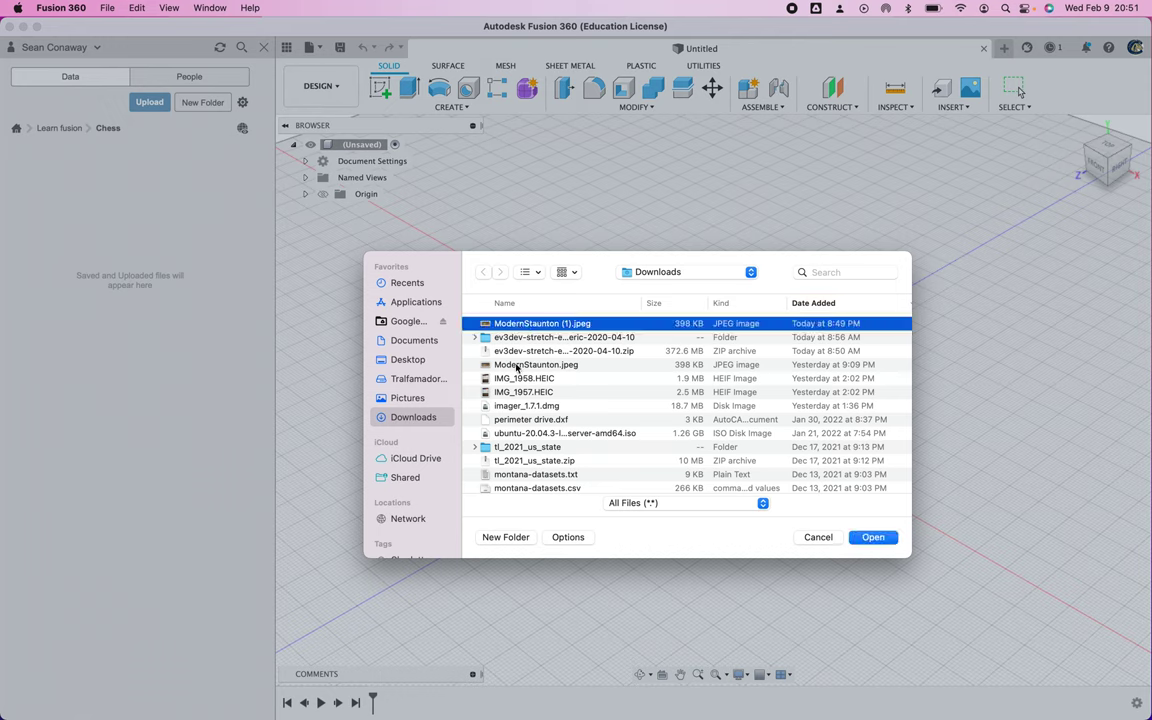
{"action": "left_click", "coordinate": [533, 367]}
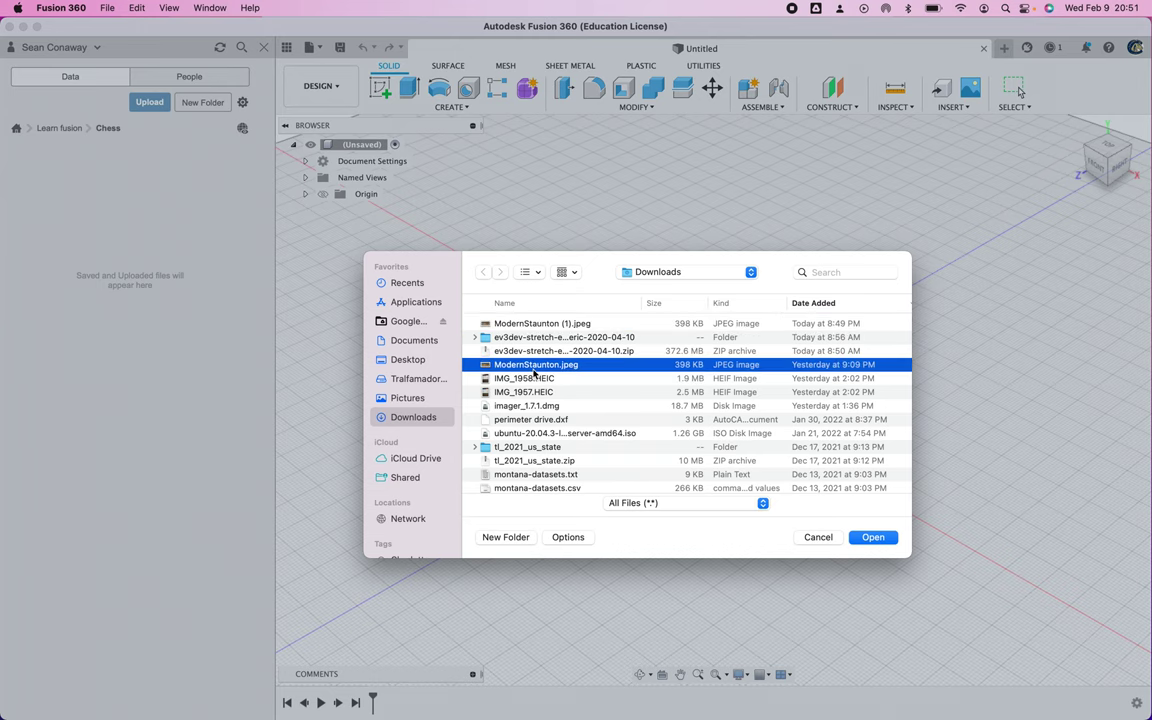
{"action": "left_click", "coordinate": [539, 325]}
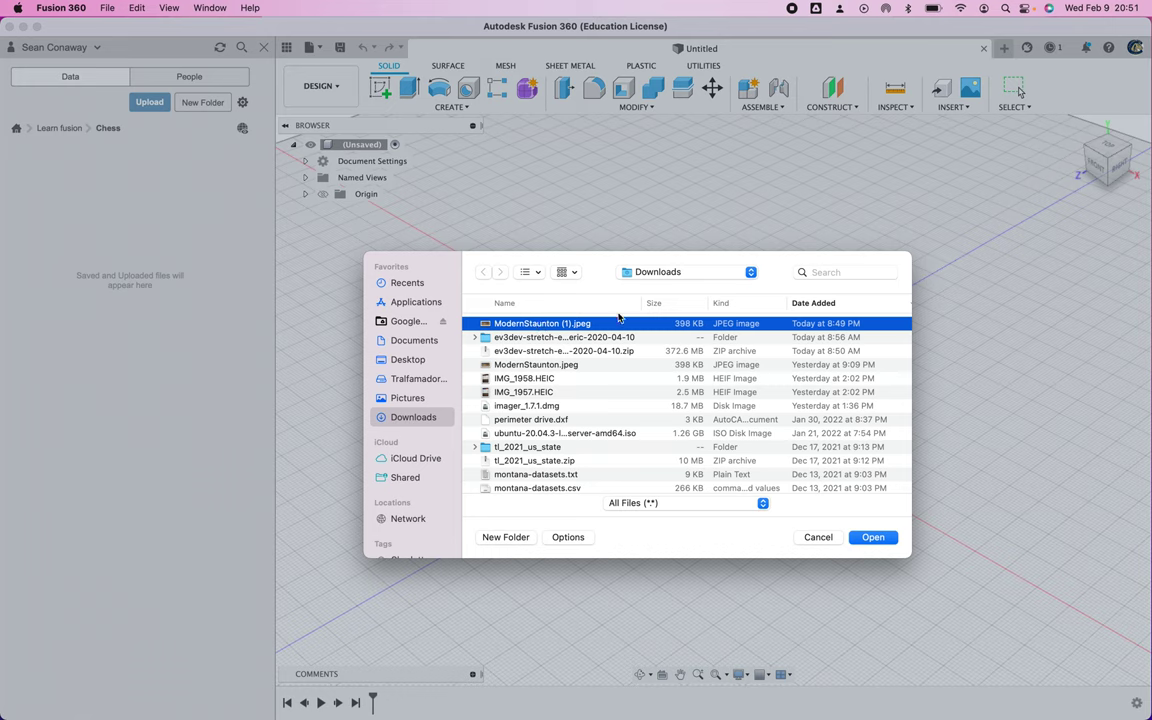
{"action": "left_click", "coordinate": [873, 538]}
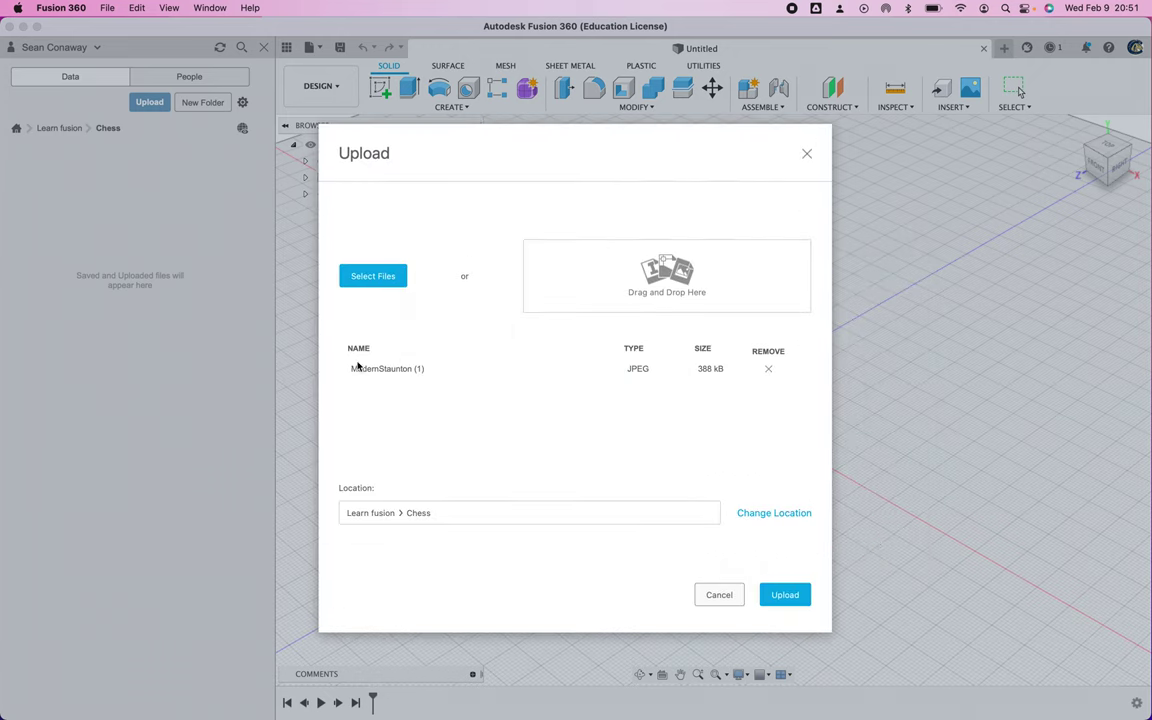
{"action": "left_click", "coordinate": [800, 596]}
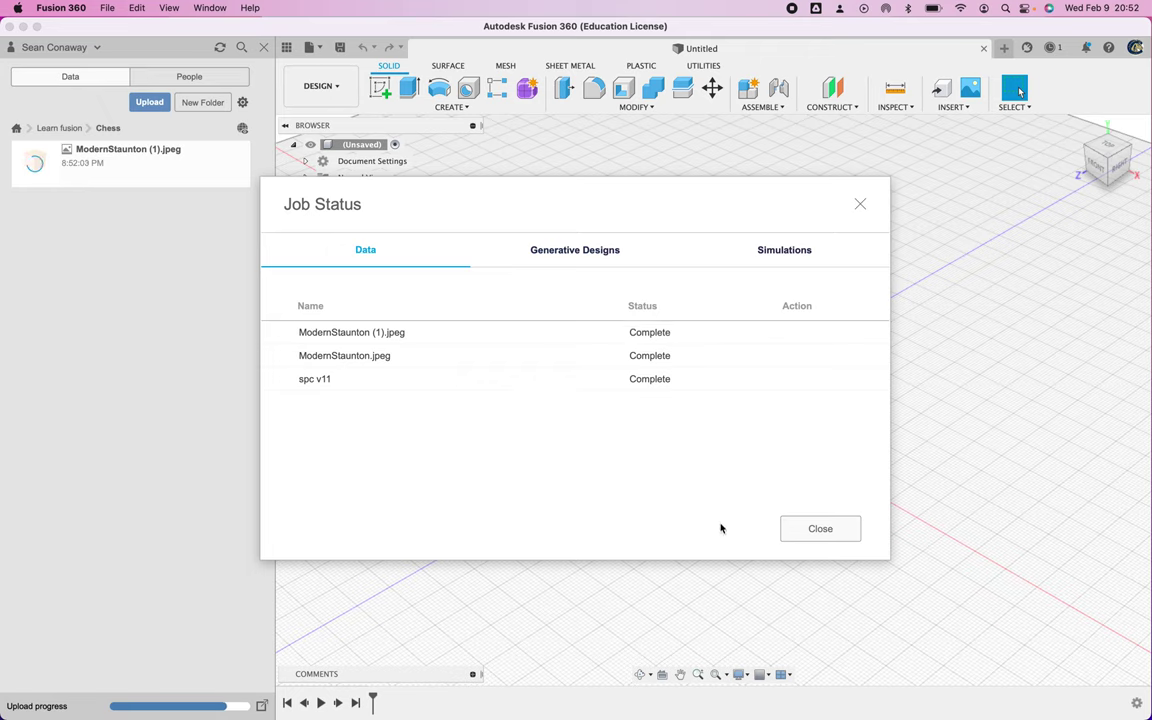
Close the Job Status dialog showing the ModernStaunton (1).jpeg upload as Complete.
{"action": "left_click", "coordinate": [815, 531]}
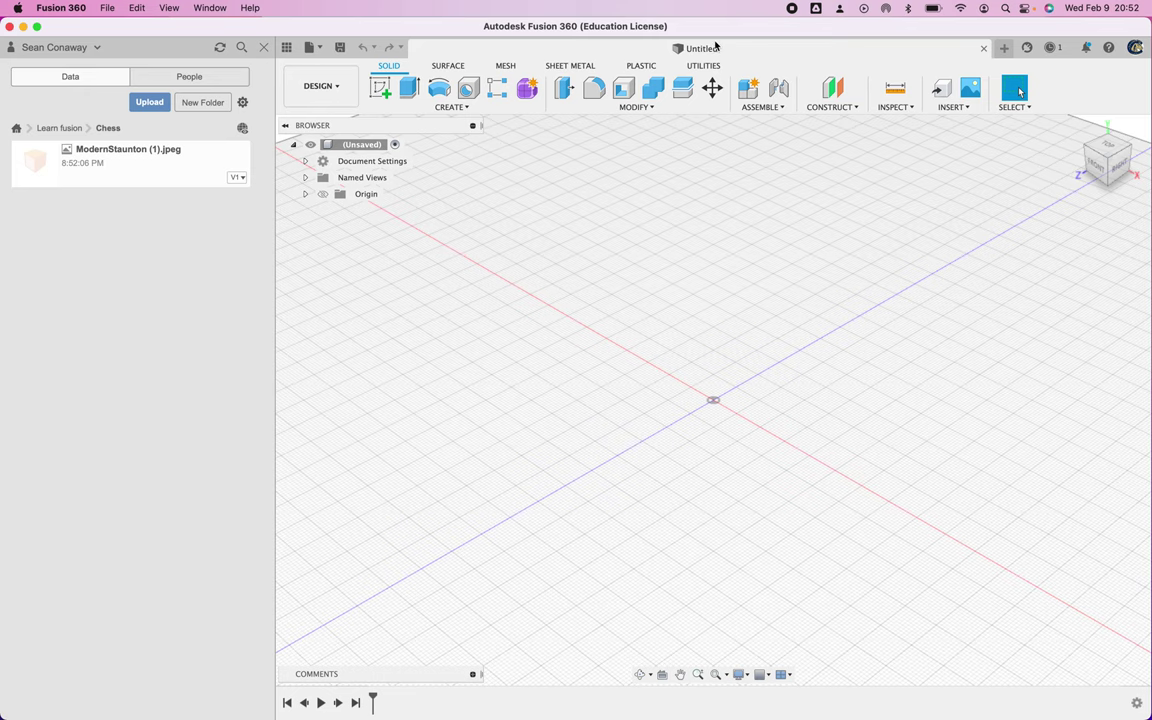
Save the new design as 'pawn' in the Chess folder.
{"action": "left_click", "coordinate": [340, 48]}
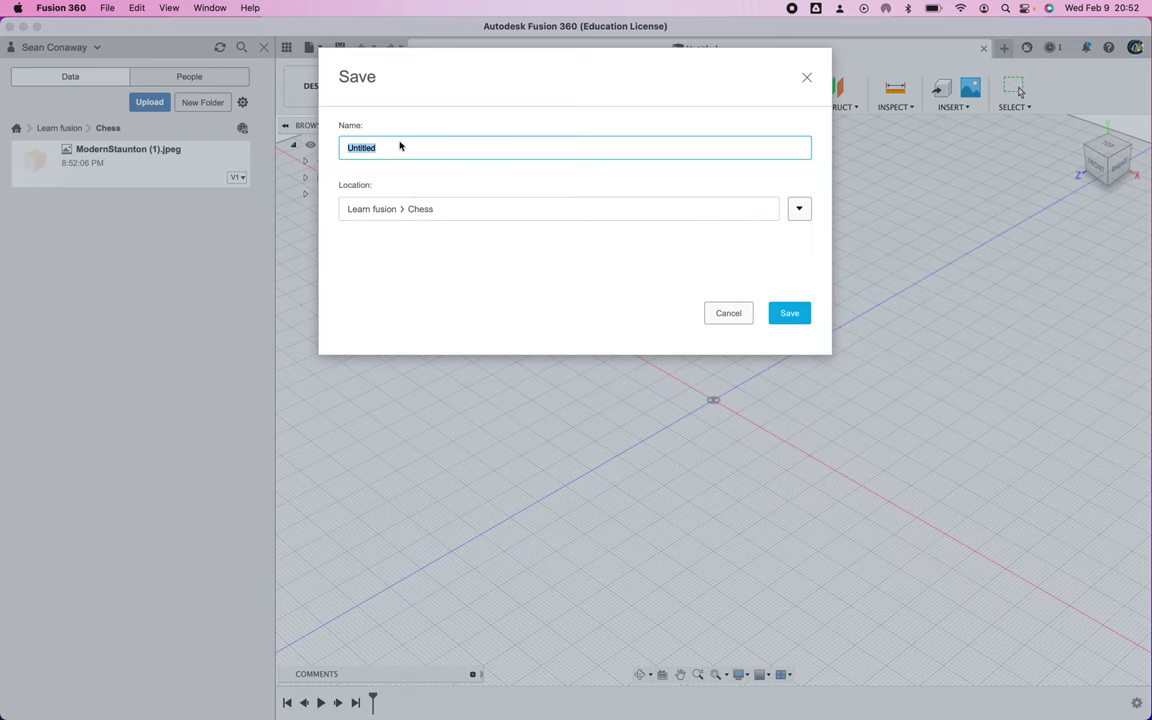
{"action": "key", "text": "BackSpace"}
{"action": "type", "text": "pawn"}
{"action": "left_click", "coordinate": [790, 315]}
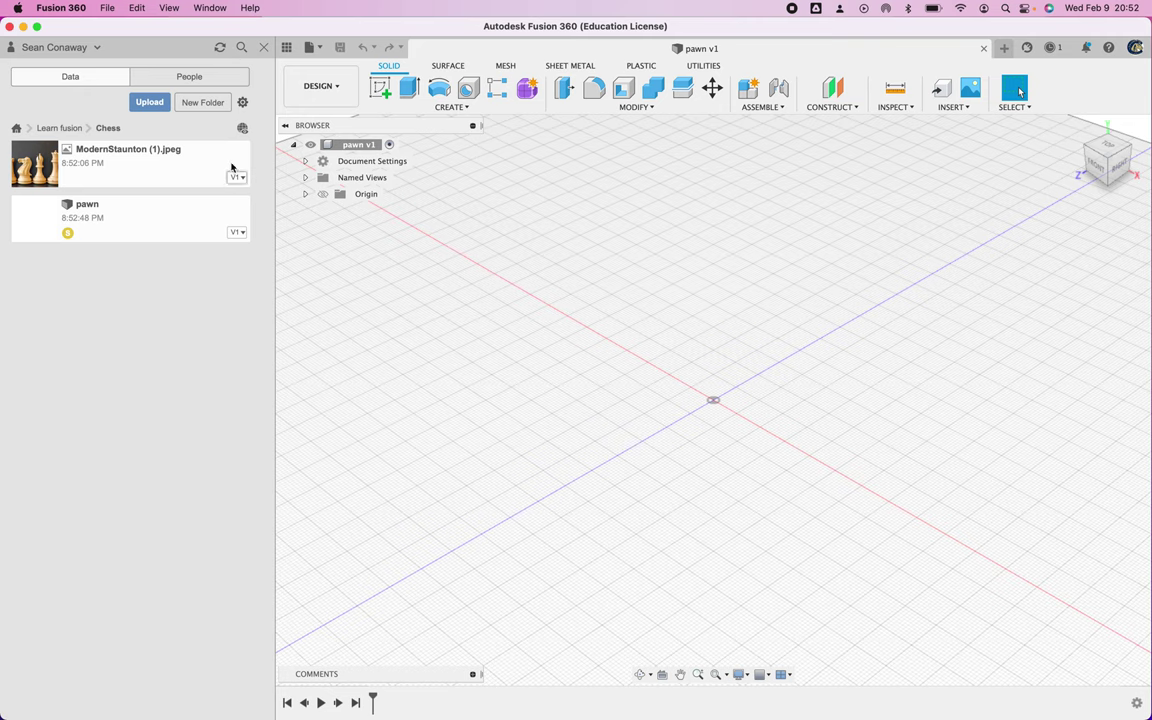
Hide the Data Panel, start a new sketch, and expand Origin to pick the XZ plane.
{"action": "left_click", "coordinate": [267, 47]}
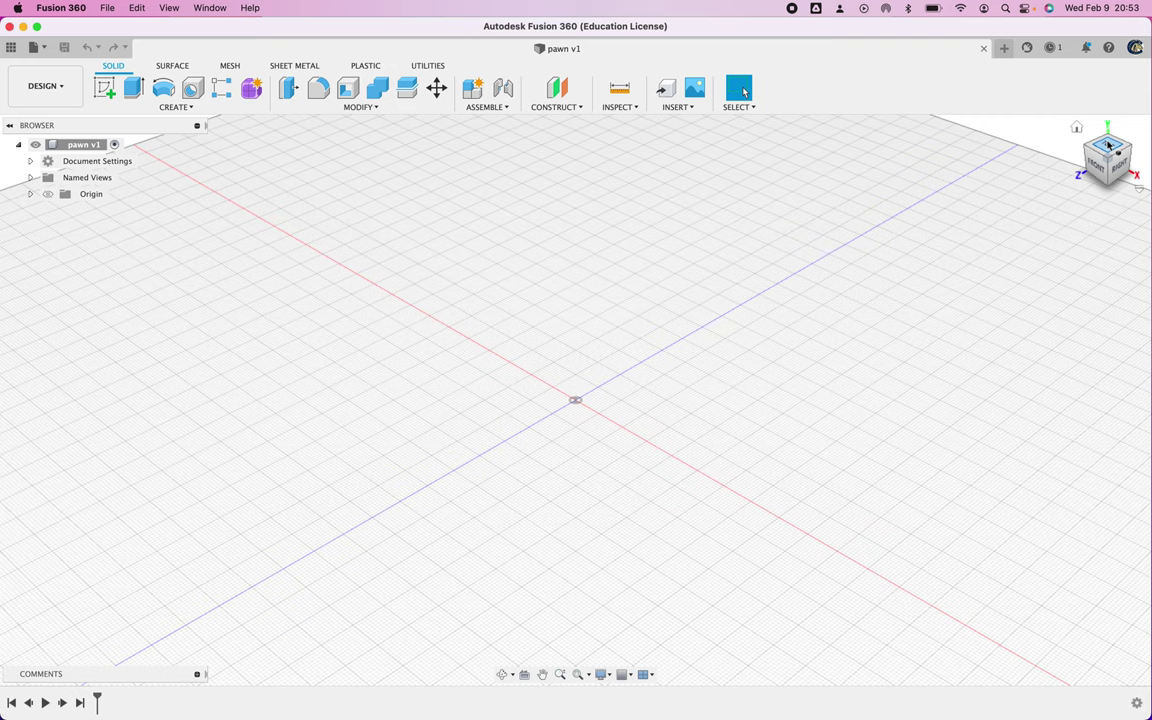
{"action": "left_click", "coordinate": [104, 89]}
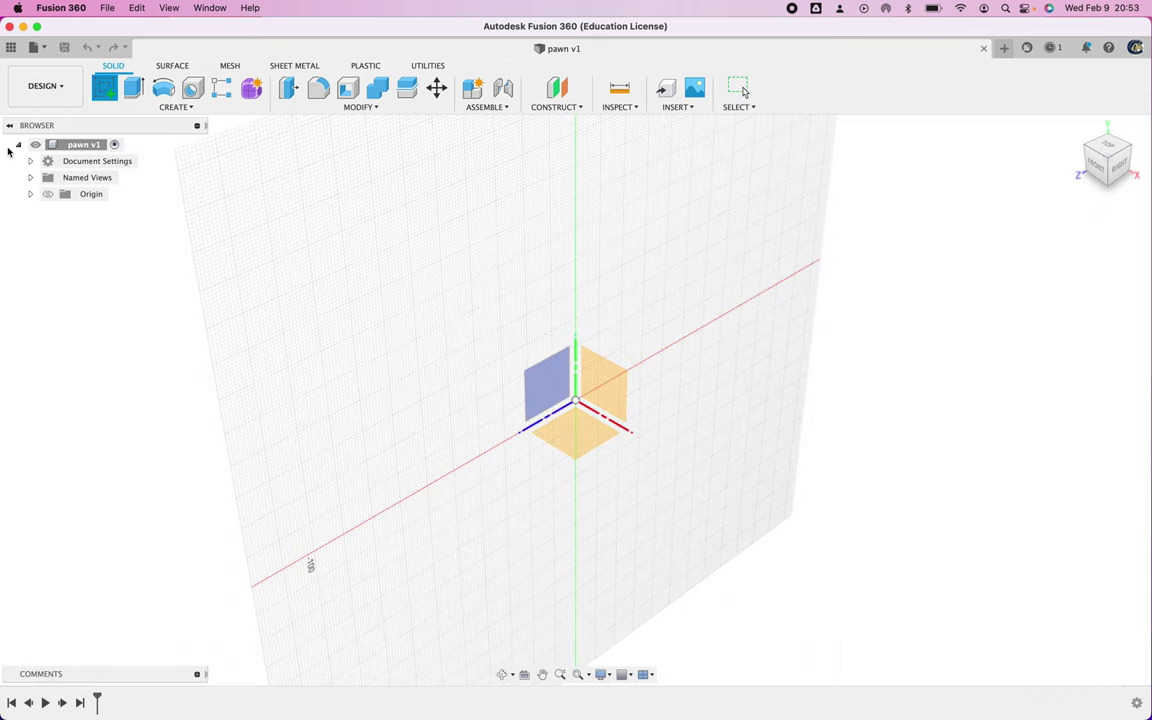
{"action": "left_click", "coordinate": [31, 194]}
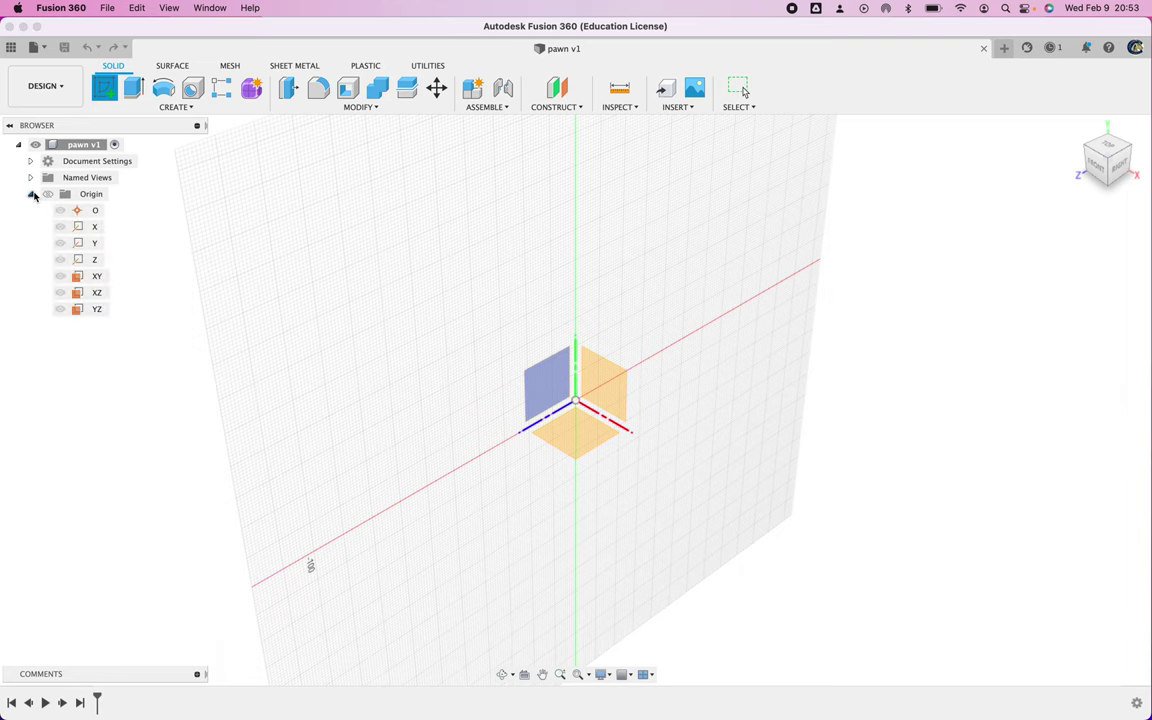
{"action": "left_click", "coordinate": [91, 296]}
Start the sketch on the XZ plane and view it from the ViewCube's Top face.
{"action": "left_click", "coordinate": [92, 296]}
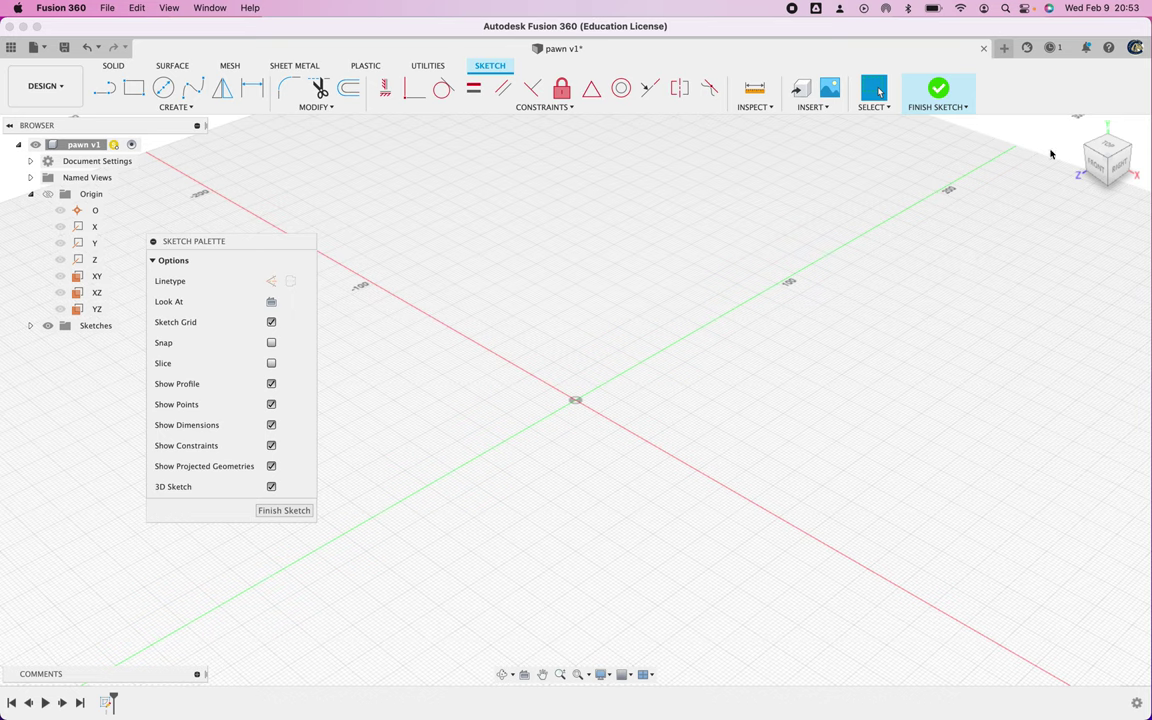
{"action": "left_click", "coordinate": [1109, 148]}
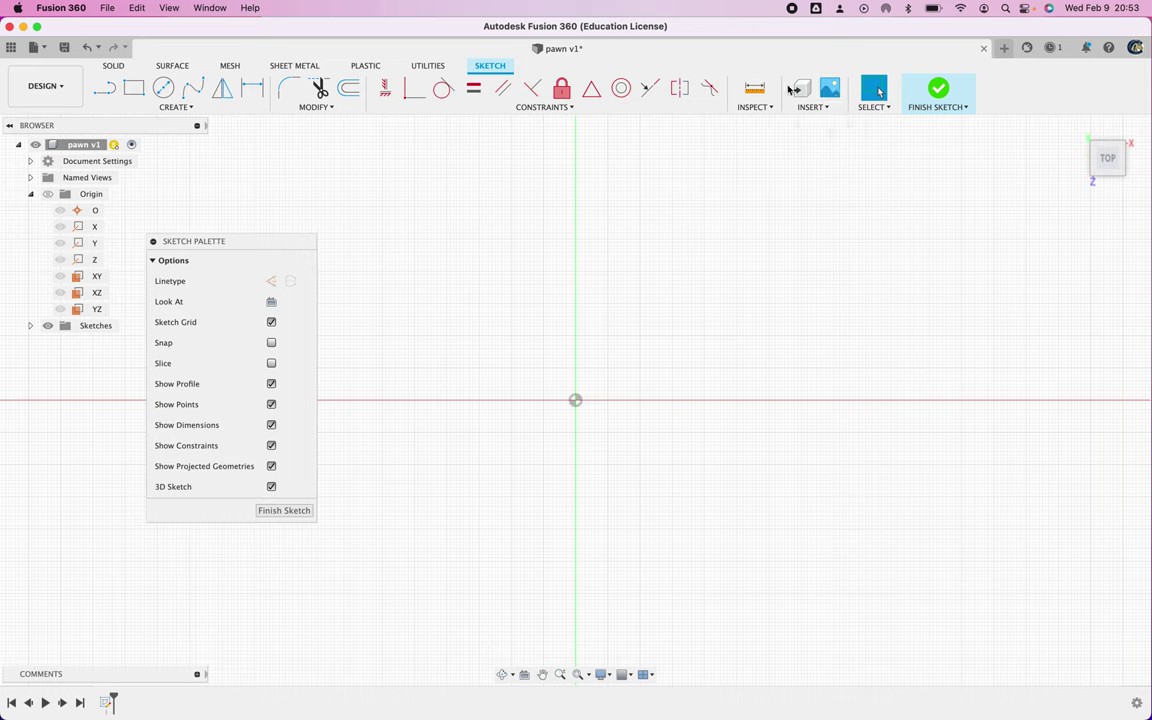
{"action": "left_click", "coordinate": [814, 107]}
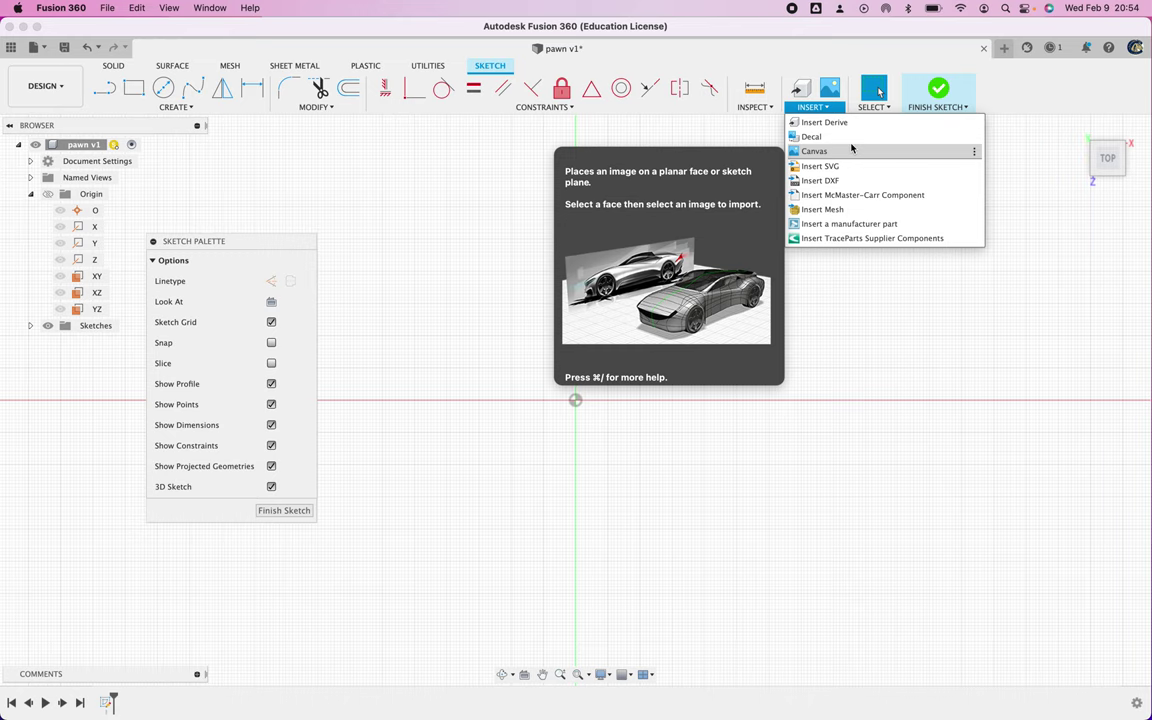
Insert ModernStaunton (1).jpeg as a canvas and move the Canvas dialog aside.
{"action": "left_click", "coordinate": [846, 152]}
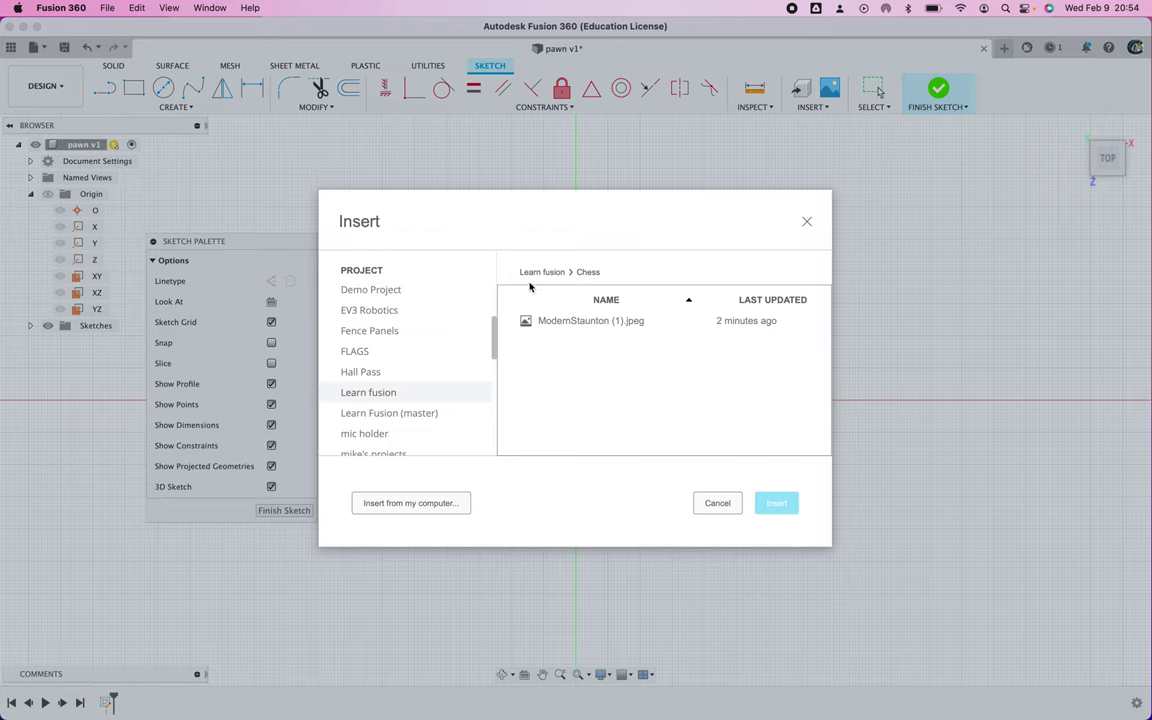
{"action": "left_click", "coordinate": [592, 324]}
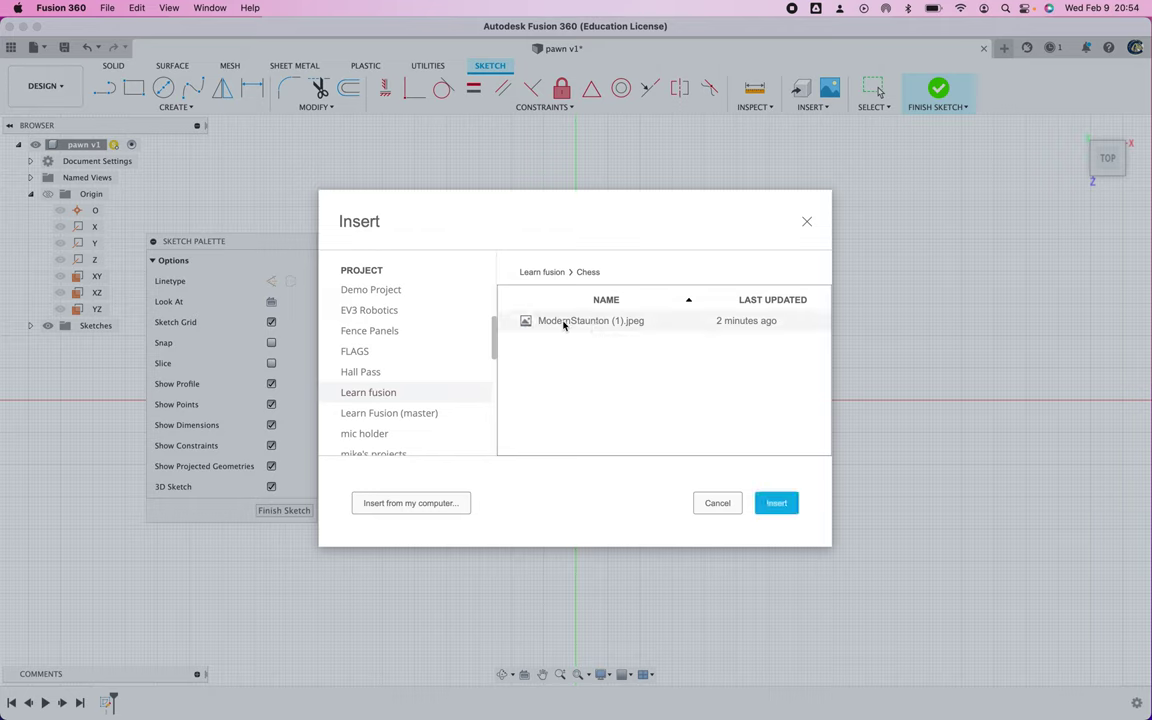
{"action": "left_click", "coordinate": [775, 502]}
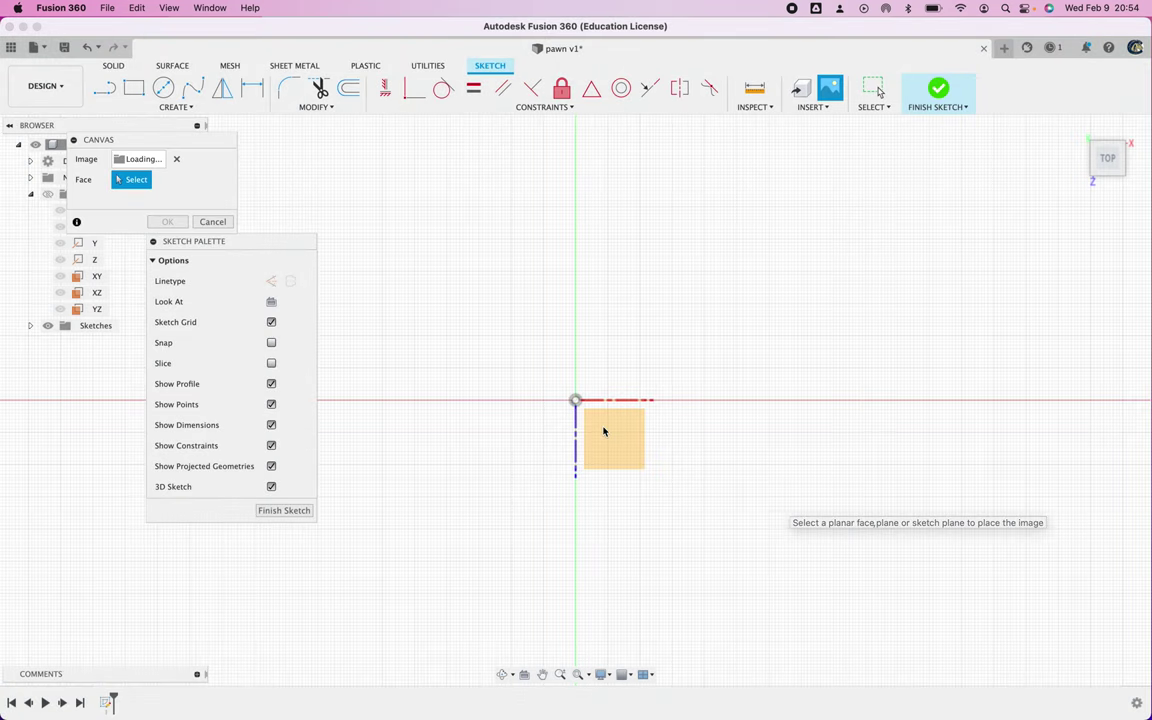
{"action": "left_click_drag", "start_coordinate": [116, 146], "coordinate": [778, 187]}
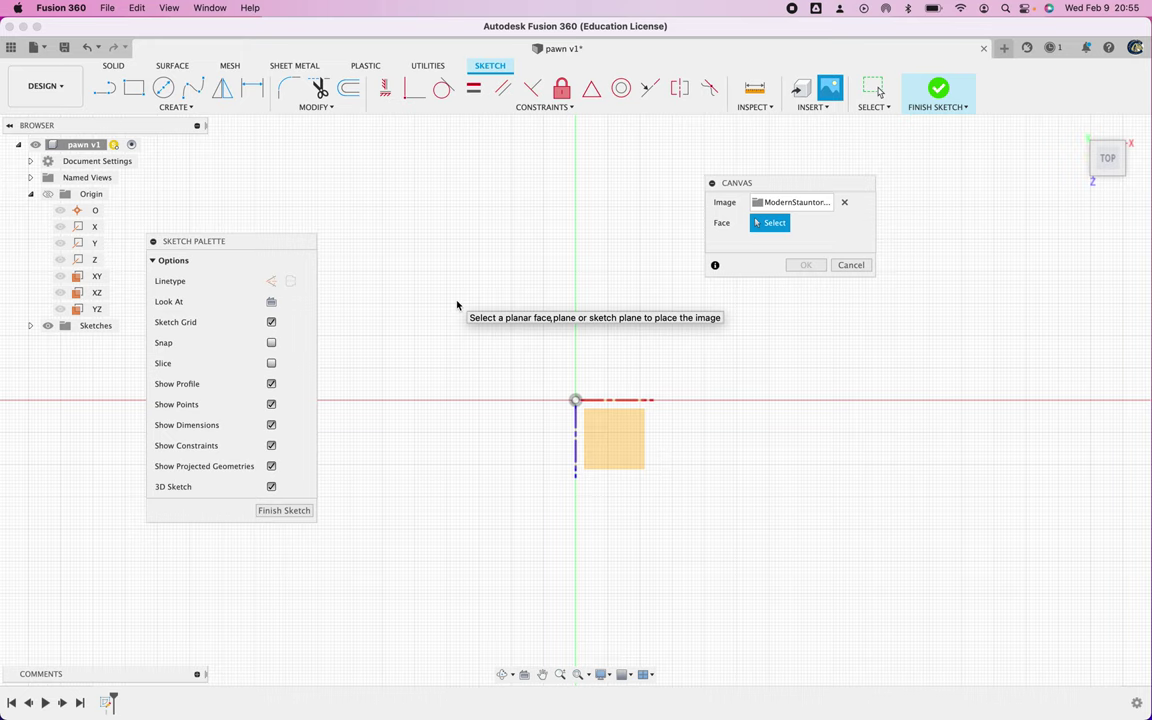
Set the XZ plane as the canvas face and shift the Canvas dialog further right.
{"action": "left_click", "coordinate": [95, 294]}
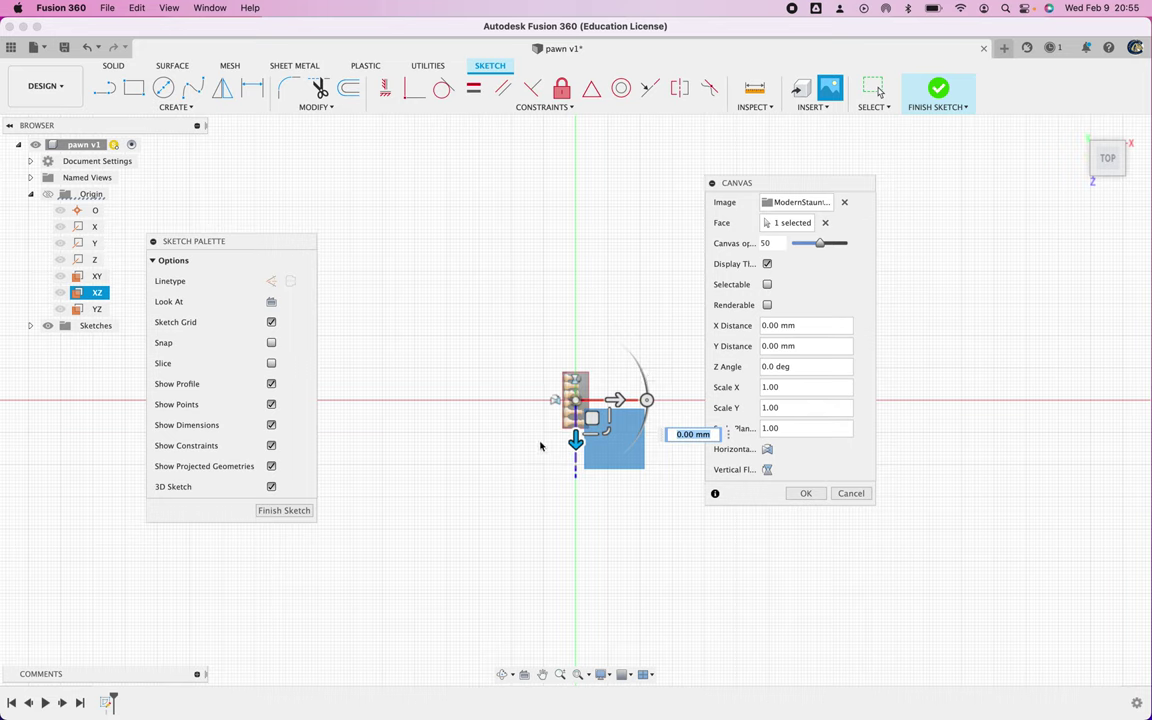
{"action": "scroll", "coordinate": [525, 370], "scroll_direction": "up", "scroll_amount": 5}
{"action": "scroll", "coordinate": [525, 370], "scroll_direction": "up", "scroll_amount": 2}
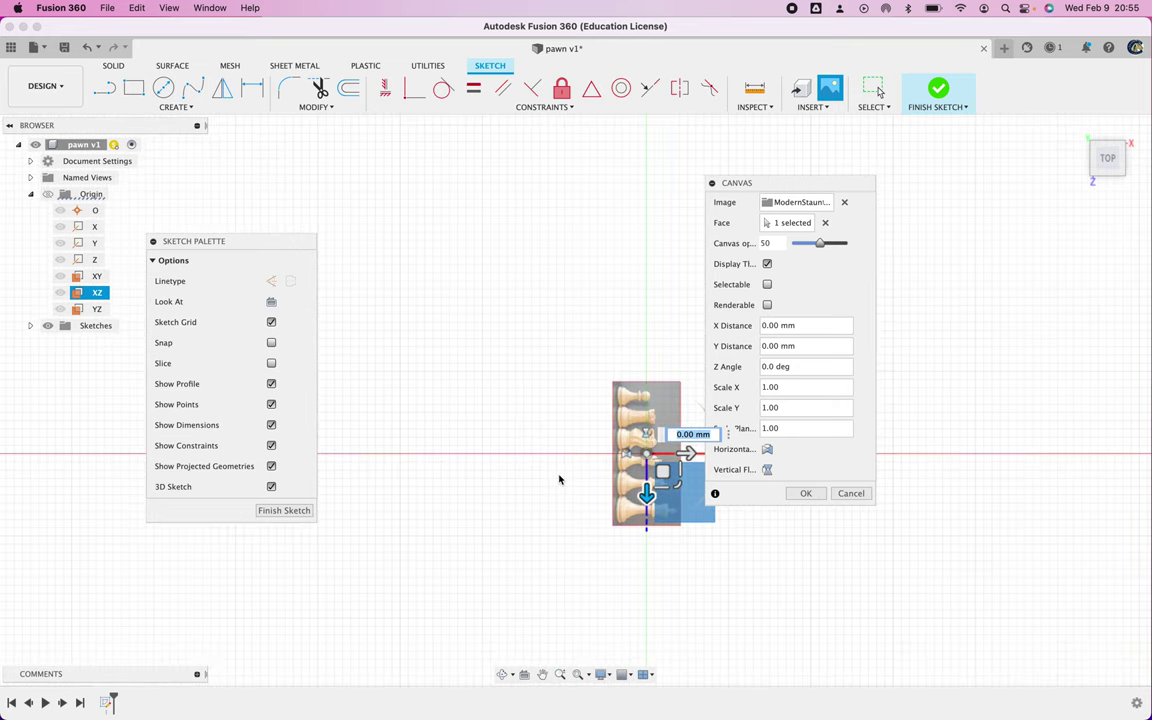
{"action": "scroll", "coordinate": [489, 463], "scroll_direction": "right", "scroll_amount": 5}
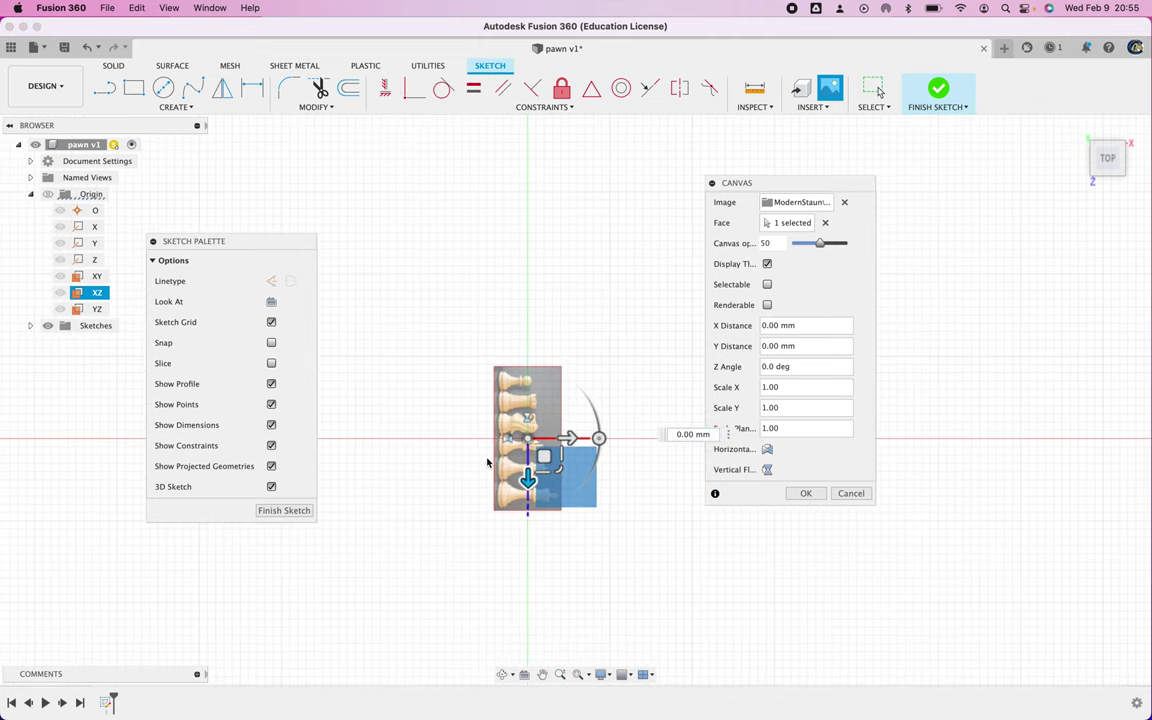
{"action": "left_click", "coordinate": [785, 183]}
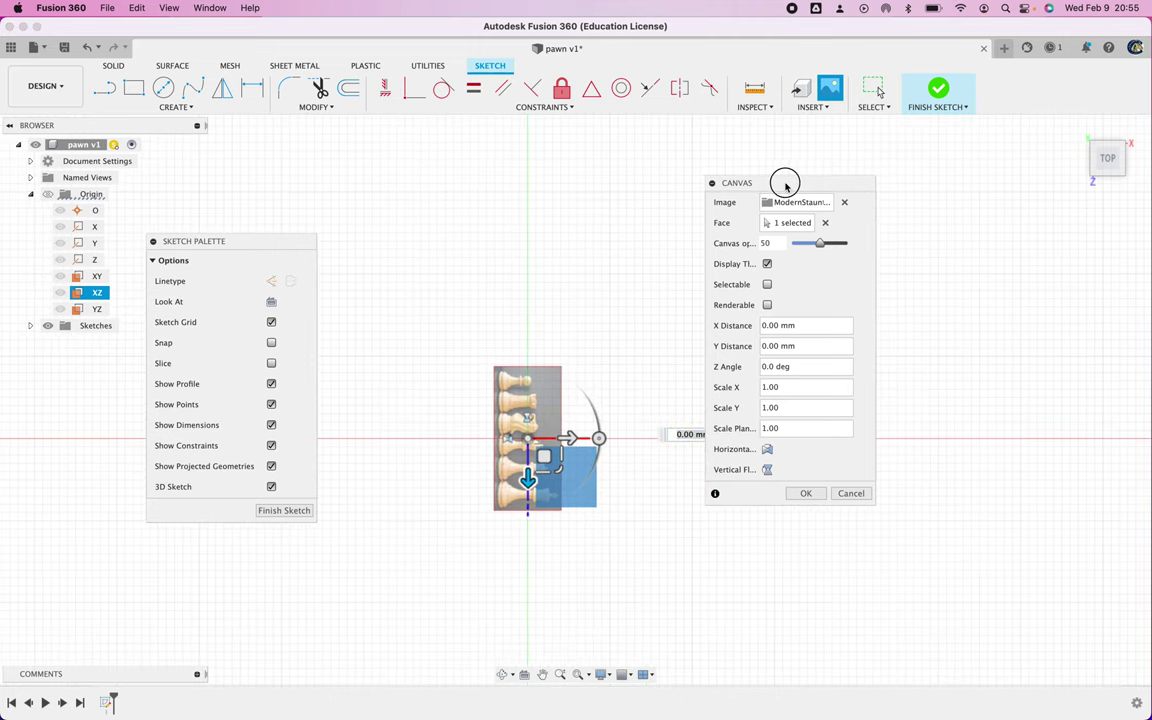
{"action": "left_click_drag", "start_coordinate": [785, 183], "coordinate": [970, 186]}
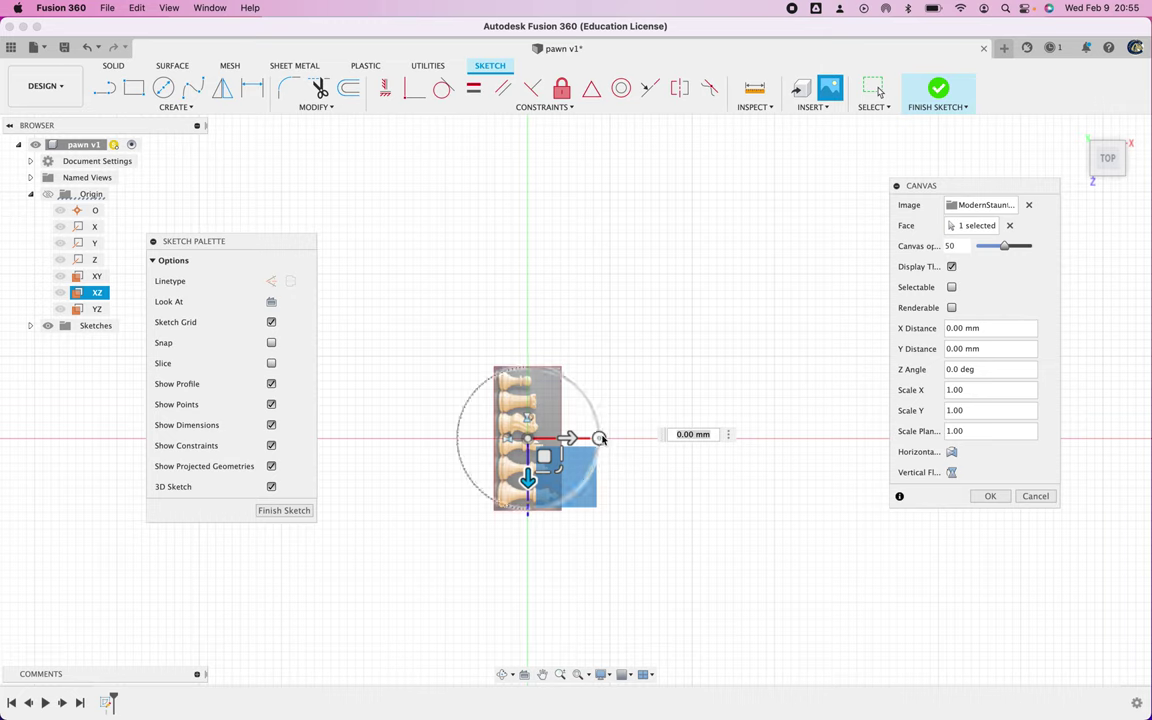
Rotate the chess photo to a 90 degree Z angle and confirm the canvas.
{"action": "left_click_drag", "start_coordinate": [599, 438], "coordinate": [537, 368]}
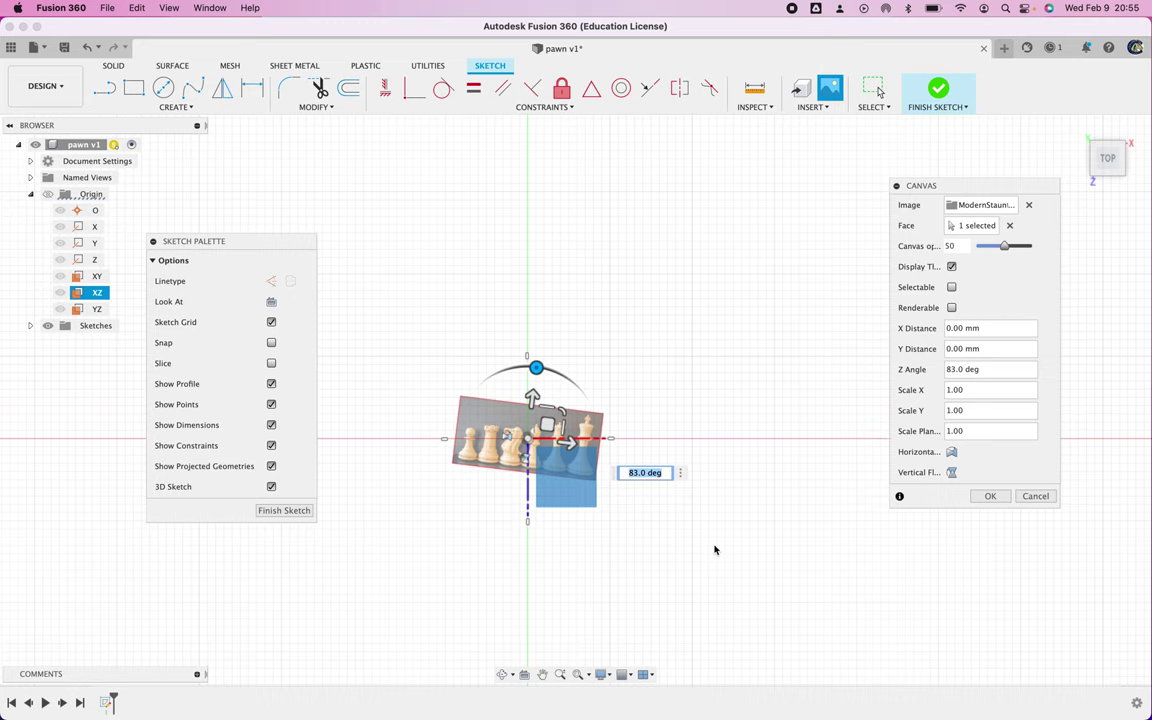
{"action": "type", "text": "90"}
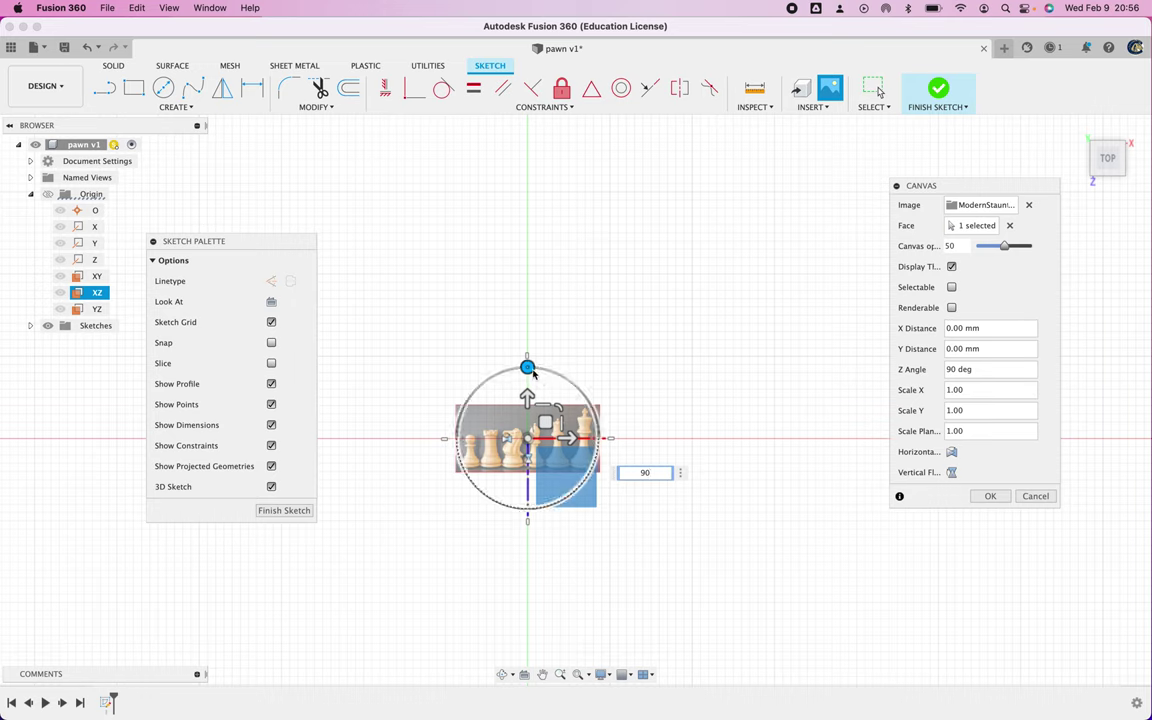
{"action": "left_click_drag", "start_coordinate": [527, 367], "coordinate": [553, 372]}
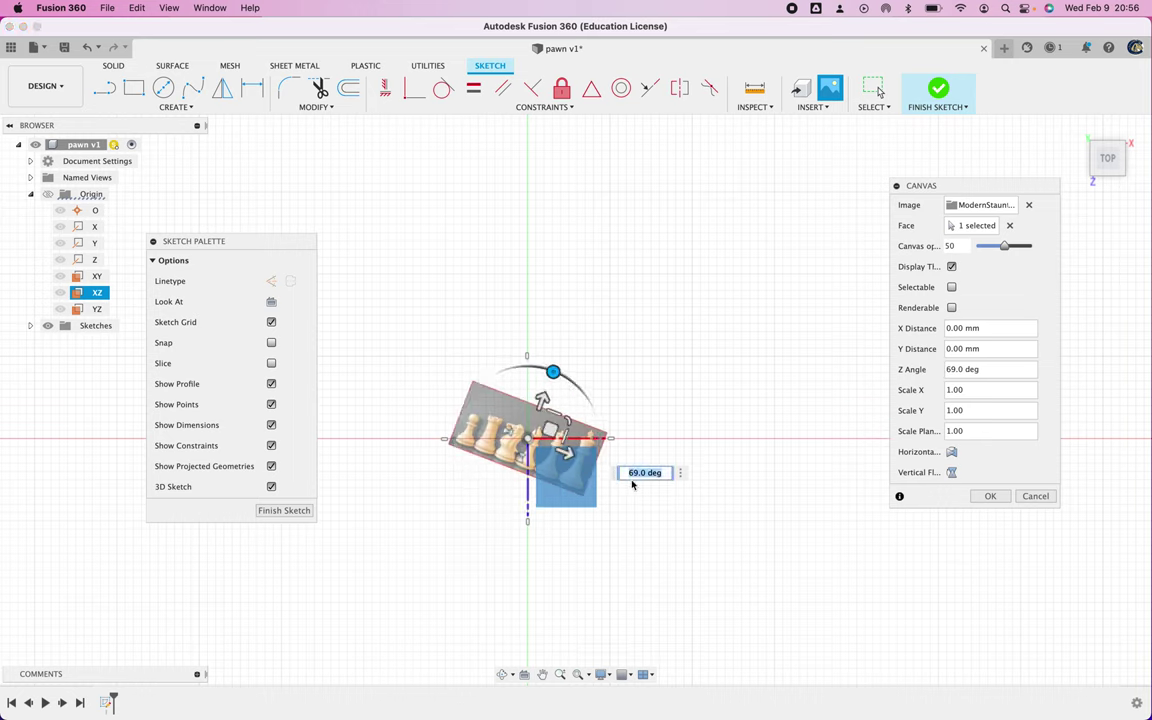
{"action": "type", "text": "9"}
{"action": "key", "text": "Return"}
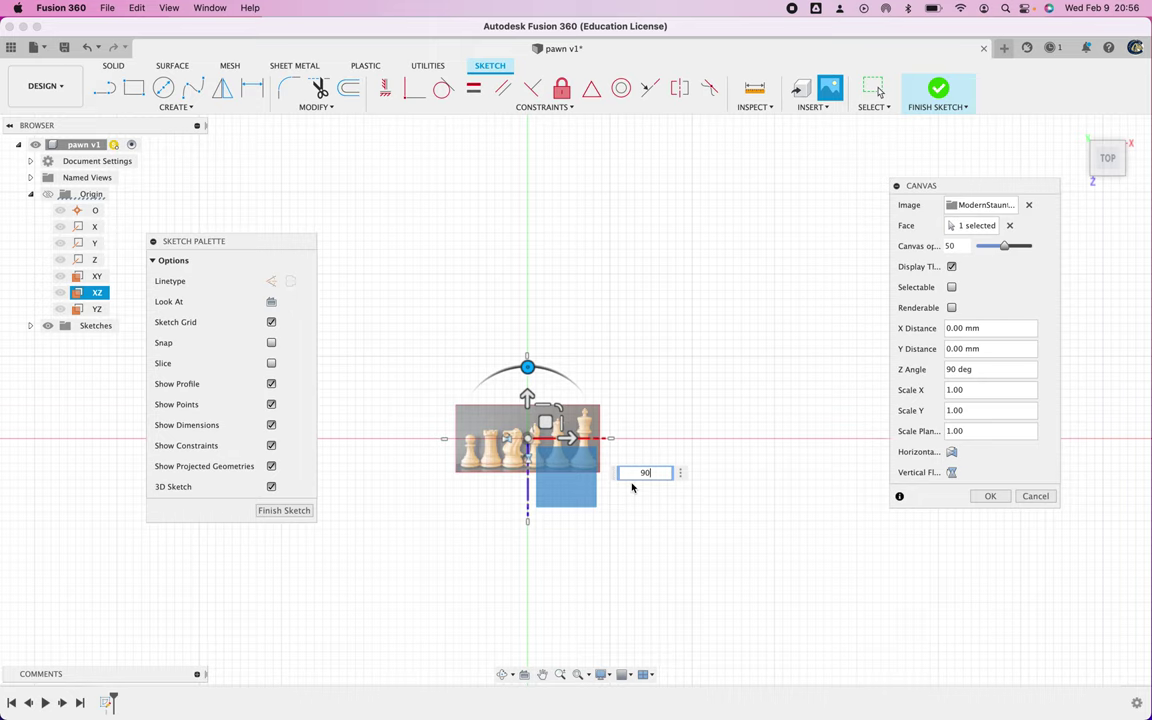
{"action": "key", "text": "Return"}
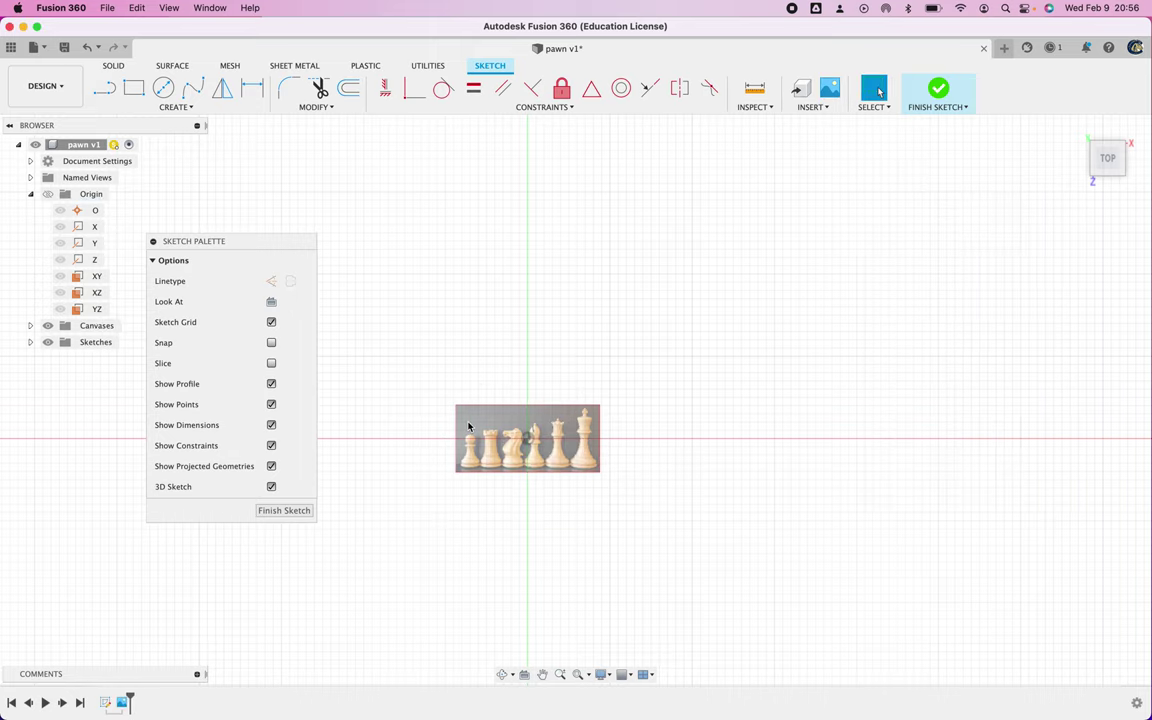
Zoom into the chess photo and list the ModernStaunton (1) canvas under Canvases in the browser.
{"action": "scroll", "coordinate": [465, 424], "scroll_direction": "up", "scroll_amount": 3}
{"action": "scroll", "coordinate": [468, 426], "scroll_direction": "left", "scroll_amount": 3}
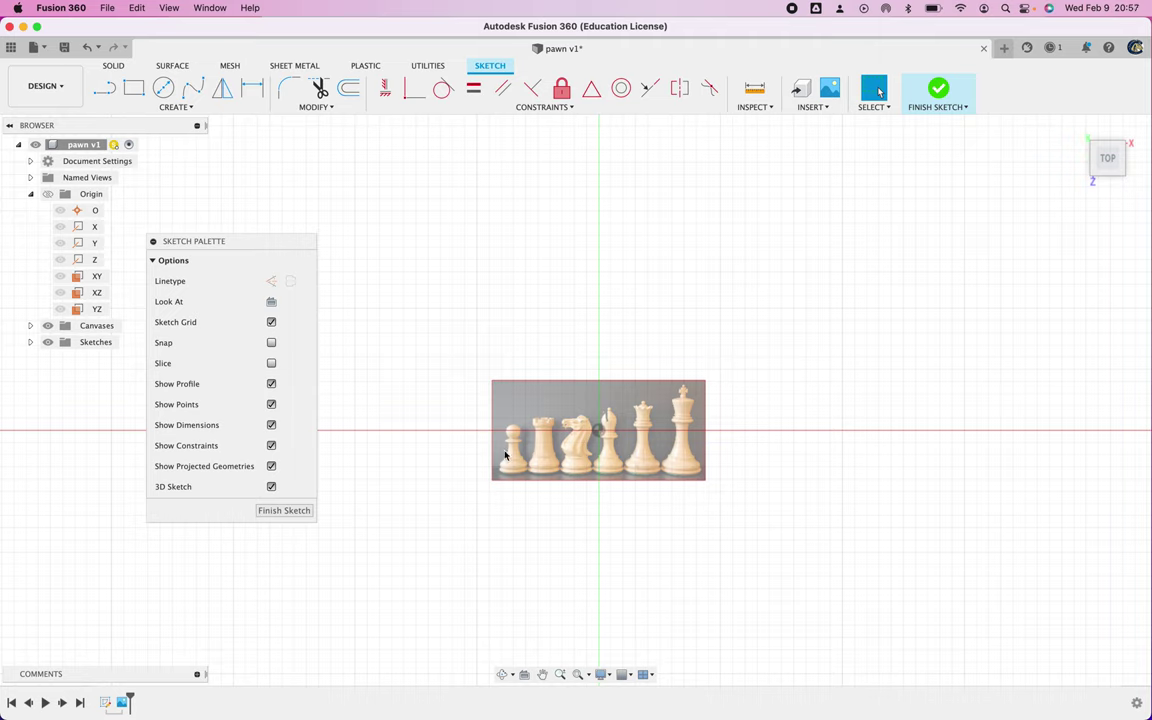
{"action": "scroll", "coordinate": [414, 388], "scroll_direction": "up", "scroll_amount": 3}
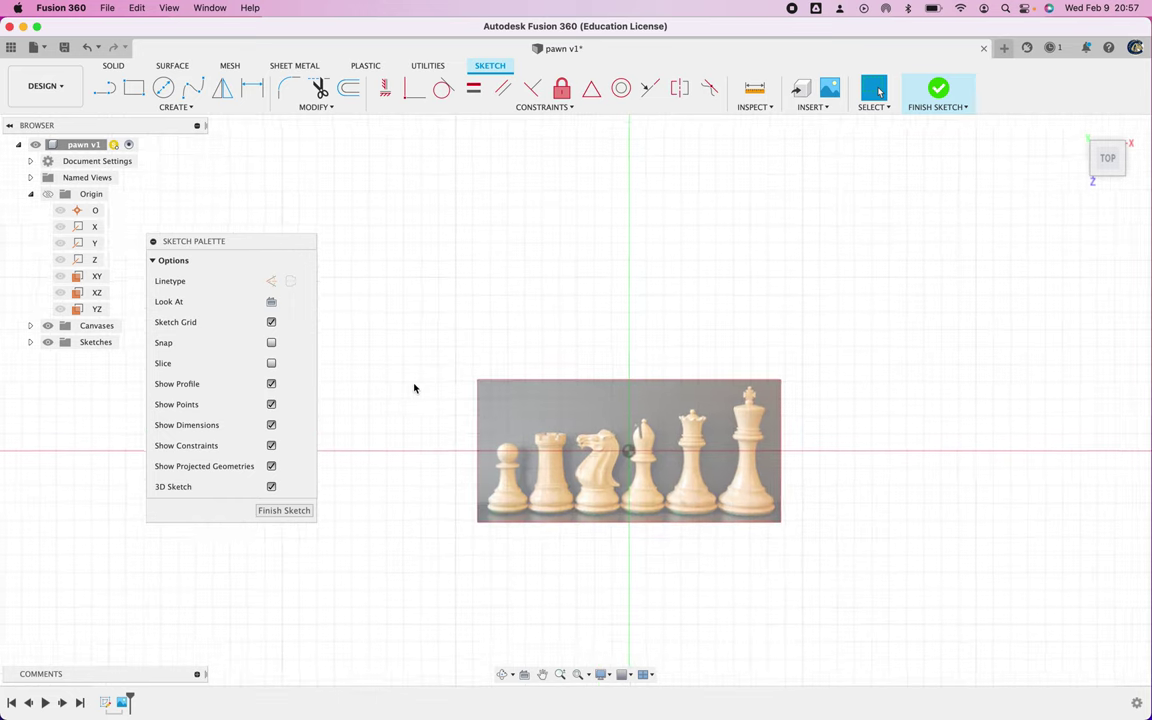
{"action": "scroll", "coordinate": [414, 388], "scroll_direction": "up", "scroll_amount": 2}
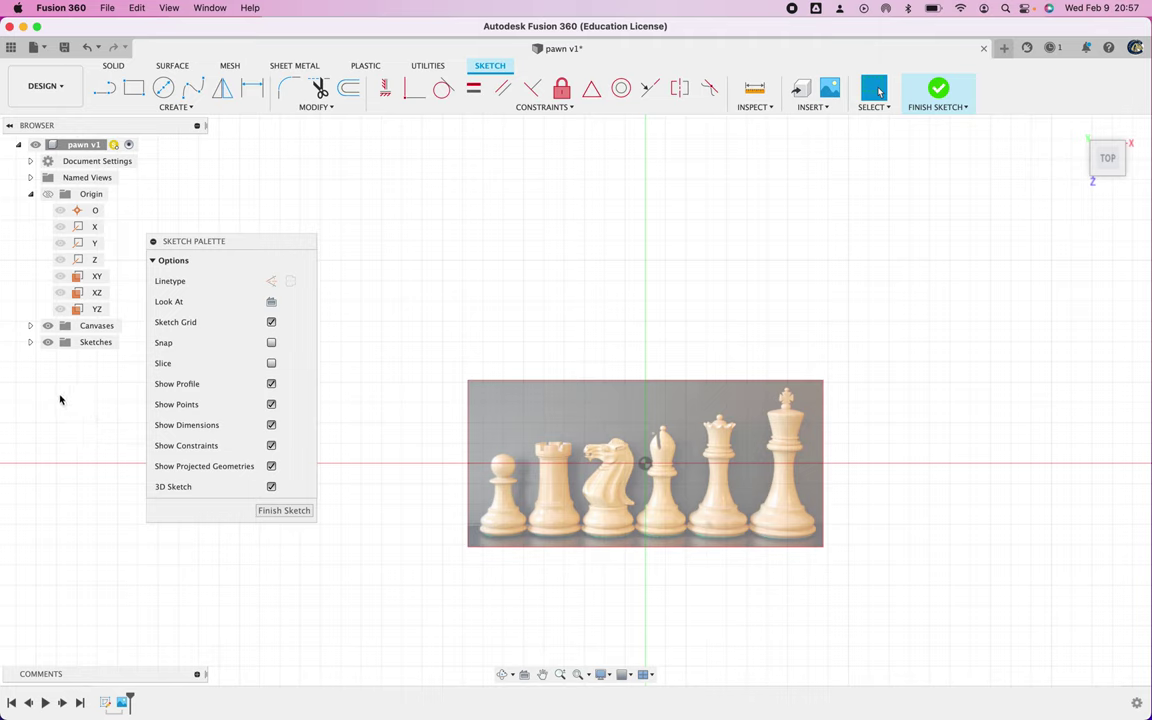
{"action": "left_click", "coordinate": [31, 326]}
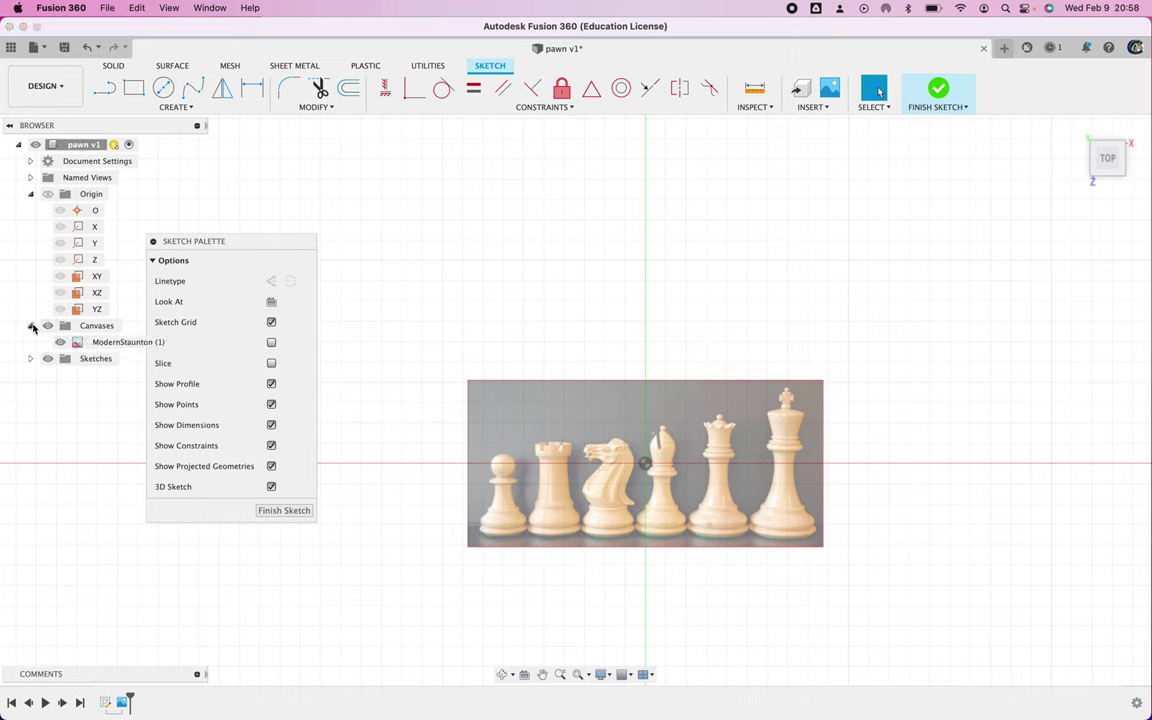
Calibrate the ModernStaunton (1) canvas so the pawn measures 50 mm from head to base.
{"action": "right_click", "coordinate": [110, 345]}
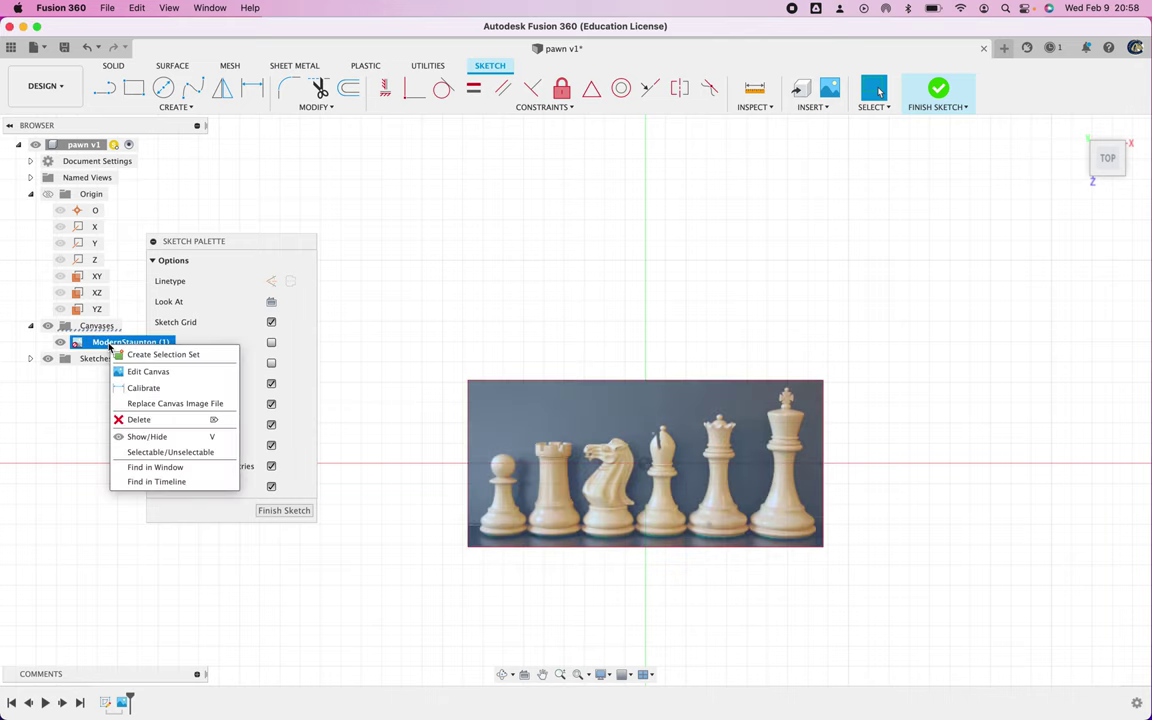
{"action": "left_click", "coordinate": [140, 389]}
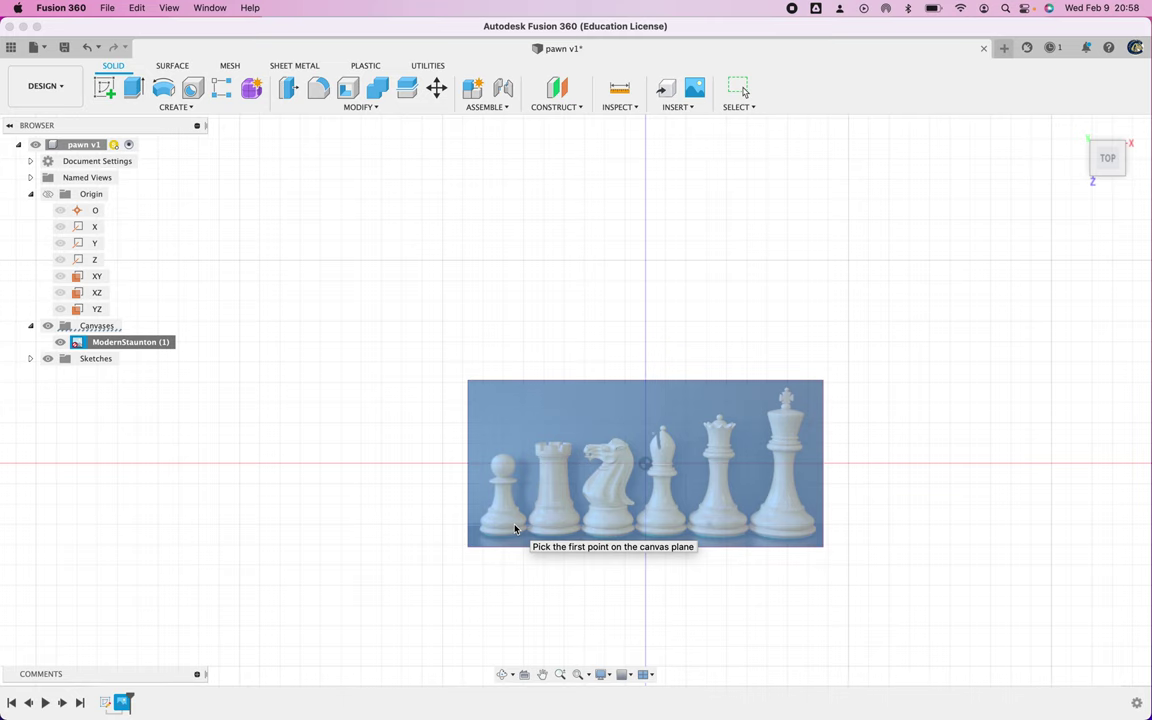
{"action": "scroll", "coordinate": [515, 529], "scroll_direction": "up", "scroll_amount": 10}
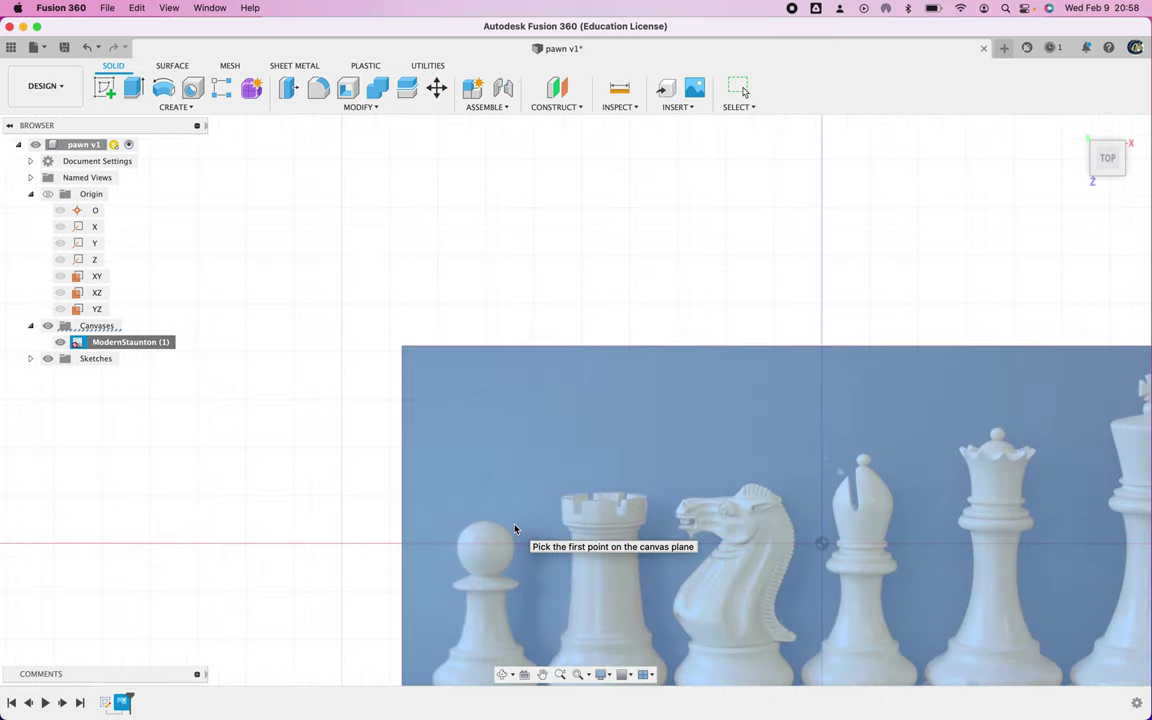
{"action": "scroll", "coordinate": [515, 529], "scroll_direction": "up", "scroll_amount": 5}
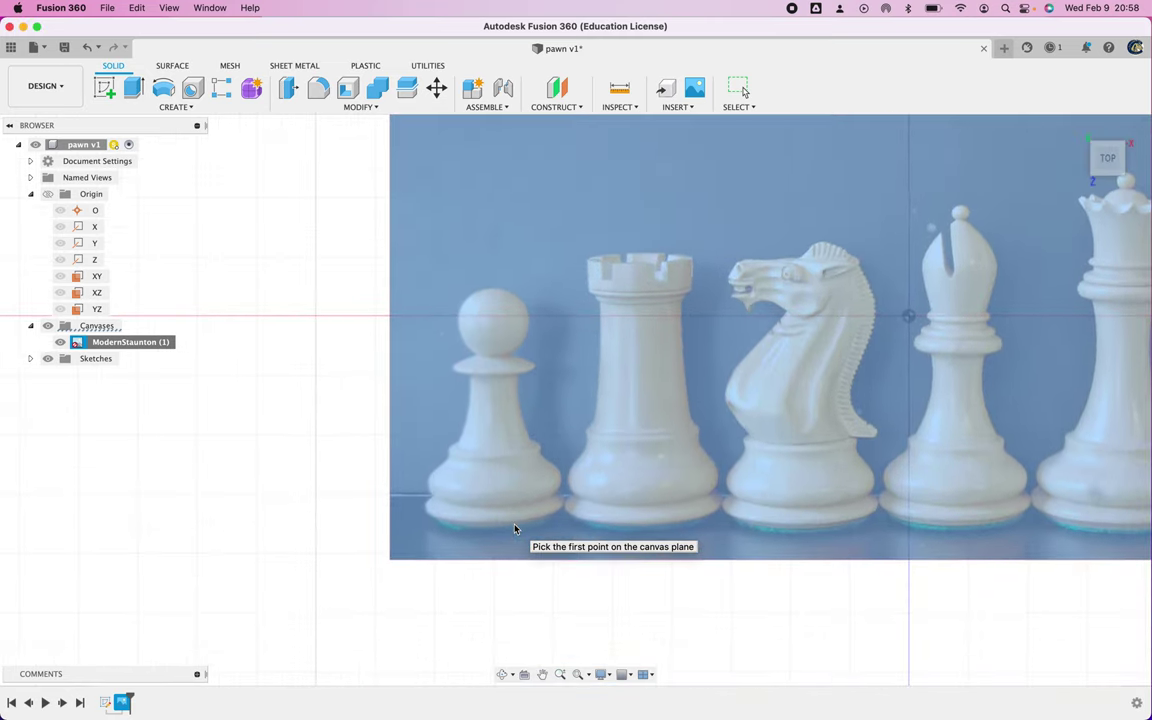
{"action": "scroll", "coordinate": [515, 529], "scroll_direction": "up", "scroll_amount": 8}
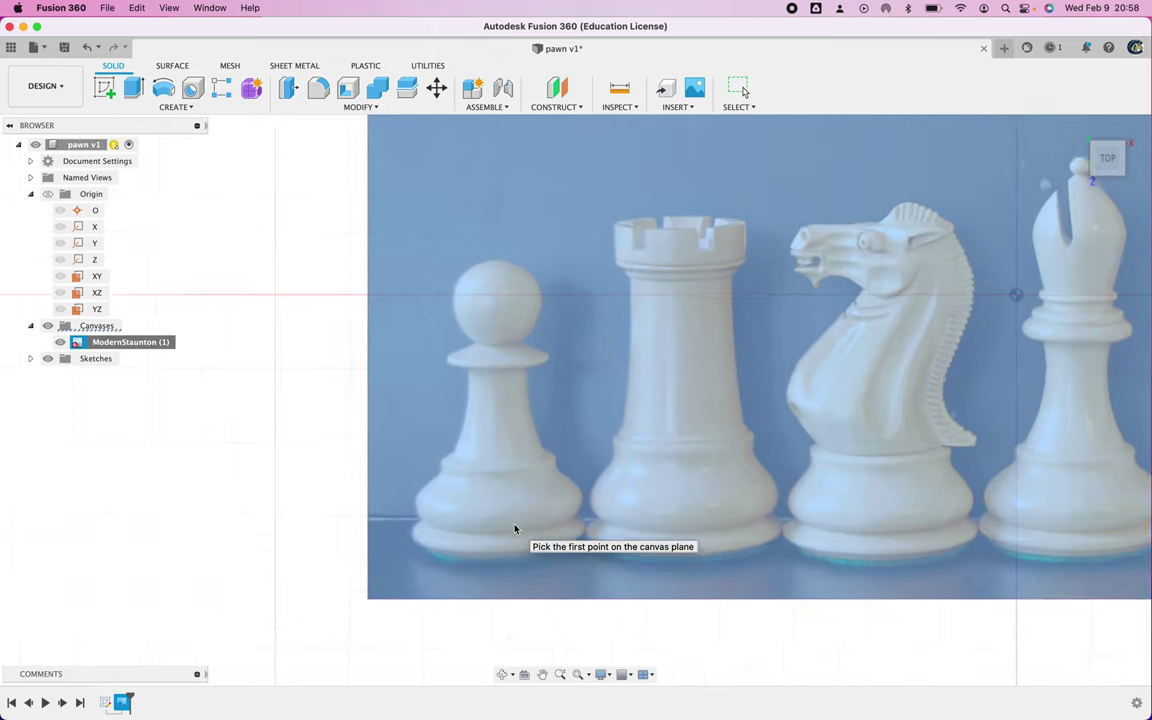
{"action": "scroll", "coordinate": [515, 529], "scroll_direction": "up", "scroll_amount": 8}
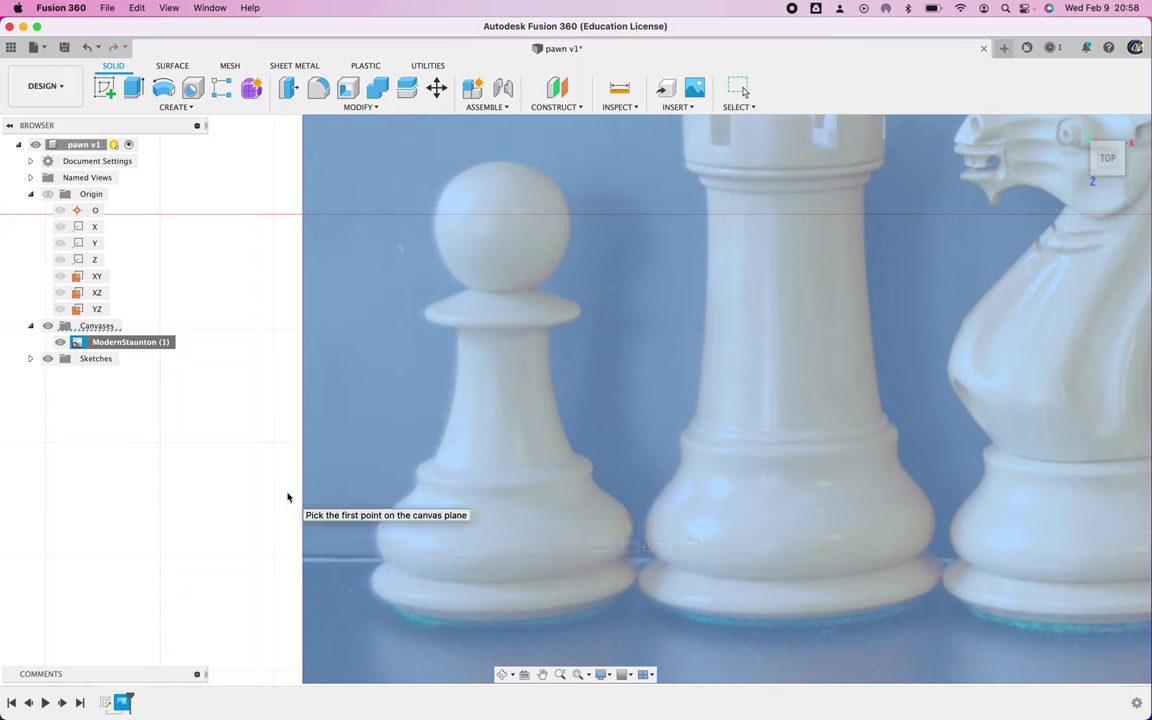
{"action": "left_click", "coordinate": [502, 165]}
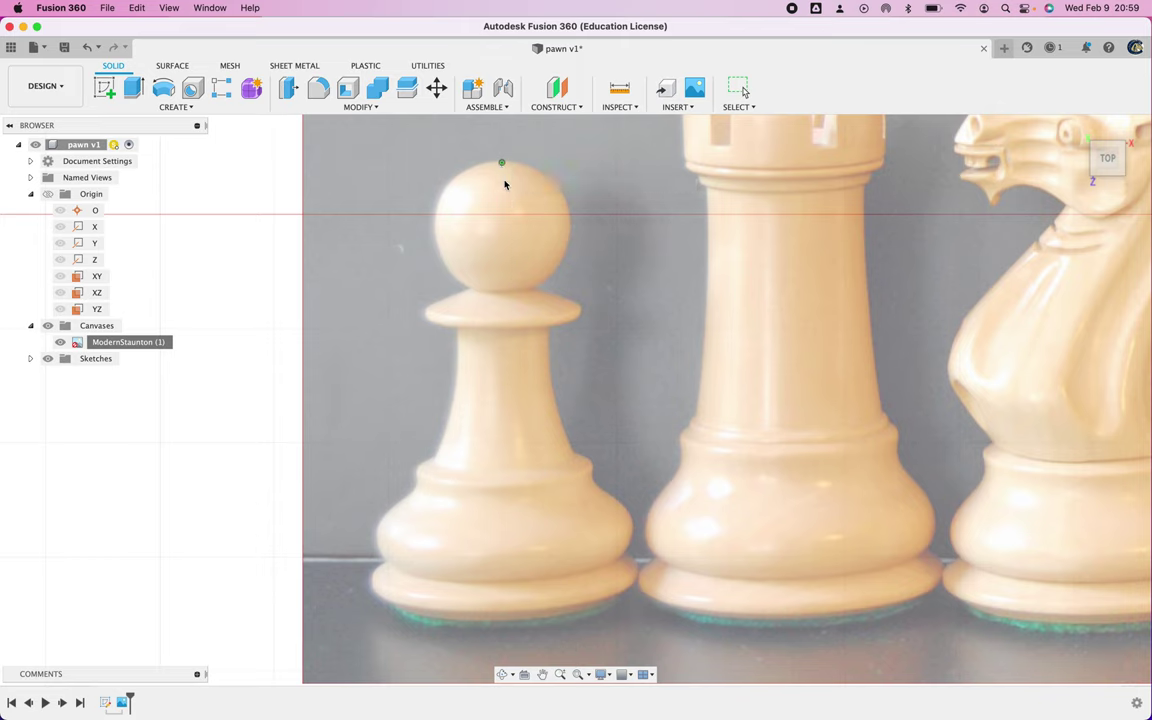
{"action": "left_click", "coordinate": [502, 623]}
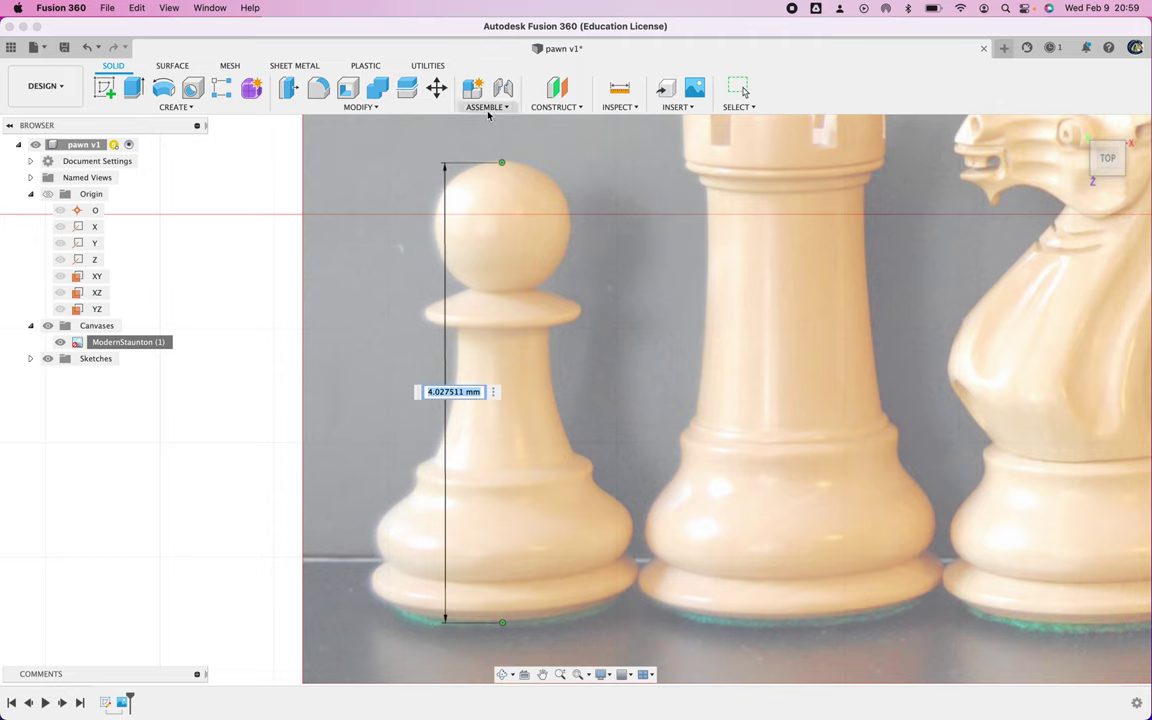
{"action": "left_click", "coordinate": [458, 392]}
{"action": "type", "text": "50"}
{"action": "key", "text": "Return"}
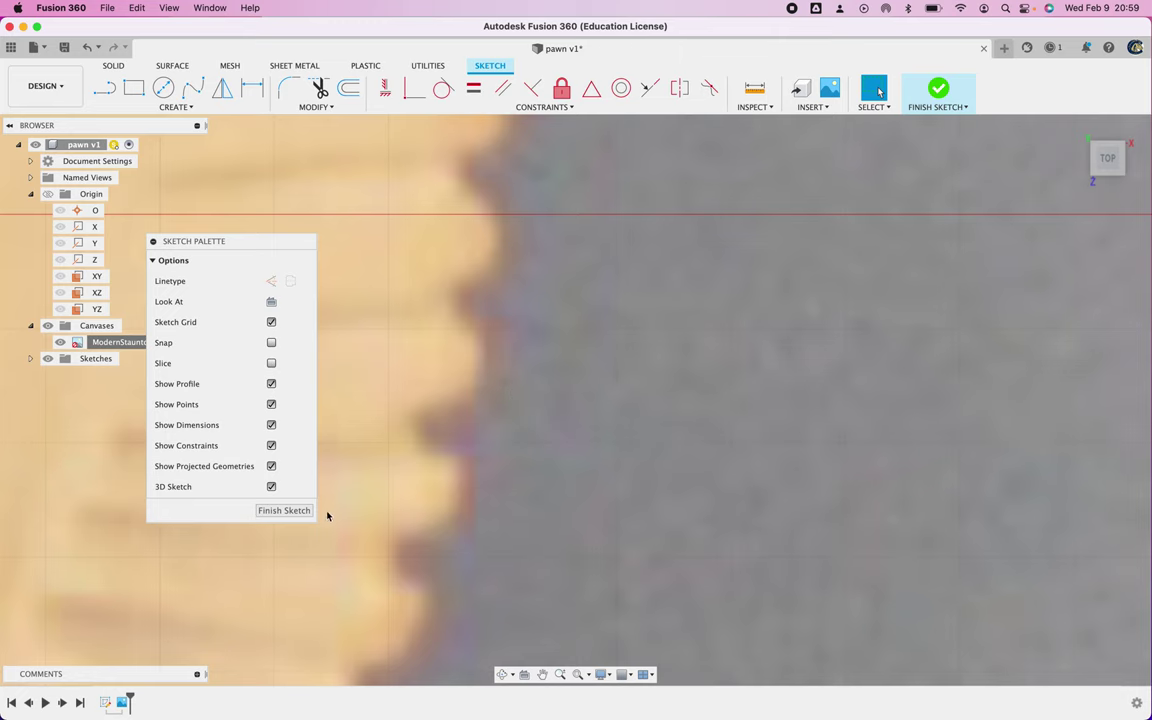
Zoom out to the full row of chess pieces and move the Sketch Palette to the lower left.
{"action": "scroll", "coordinate": [574, 613], "scroll_direction": "down", "scroll_amount": 10}
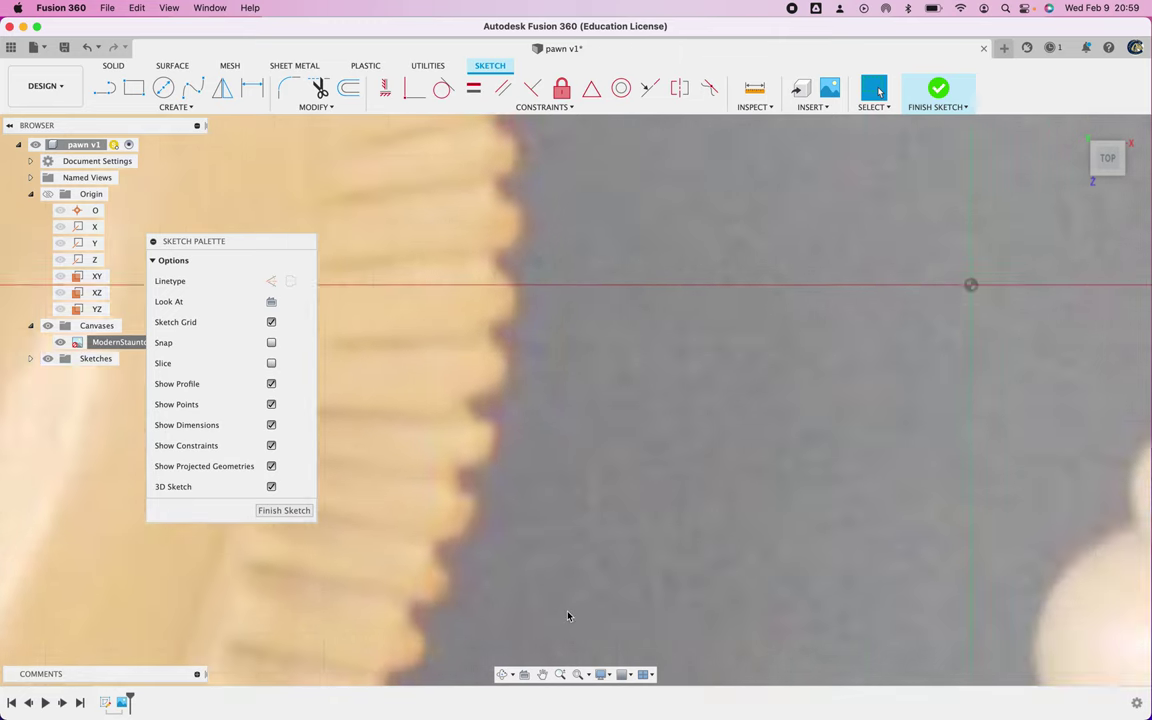
{"action": "scroll", "coordinate": [563, 607], "scroll_direction": "down", "scroll_amount": 5}
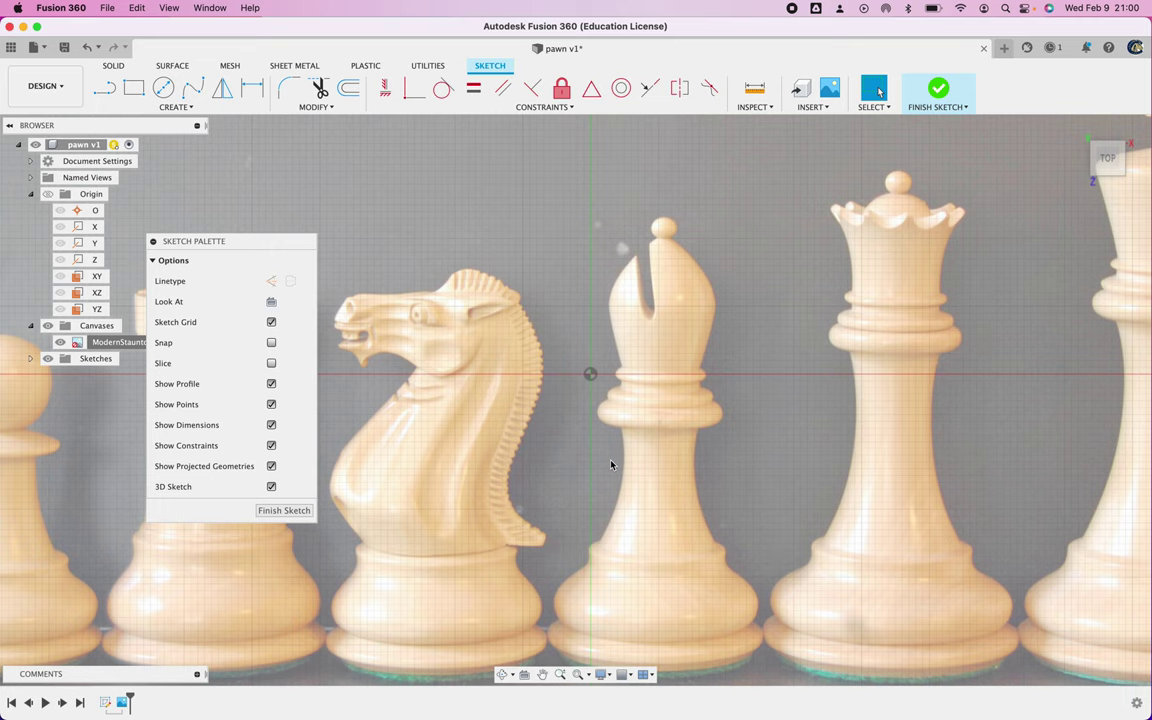
{"action": "scroll", "coordinate": [611, 464], "scroll_direction": "down", "scroll_amount": 8}
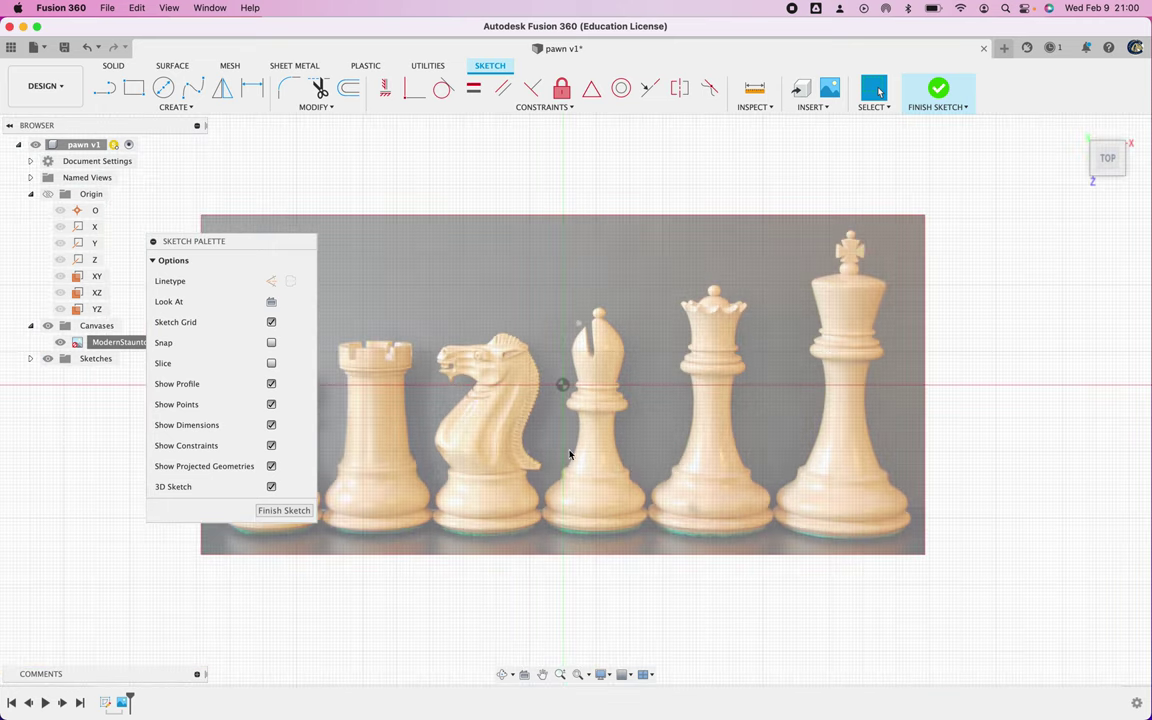
{"action": "scroll", "coordinate": [470, 439], "scroll_direction": "left", "scroll_amount": 3}
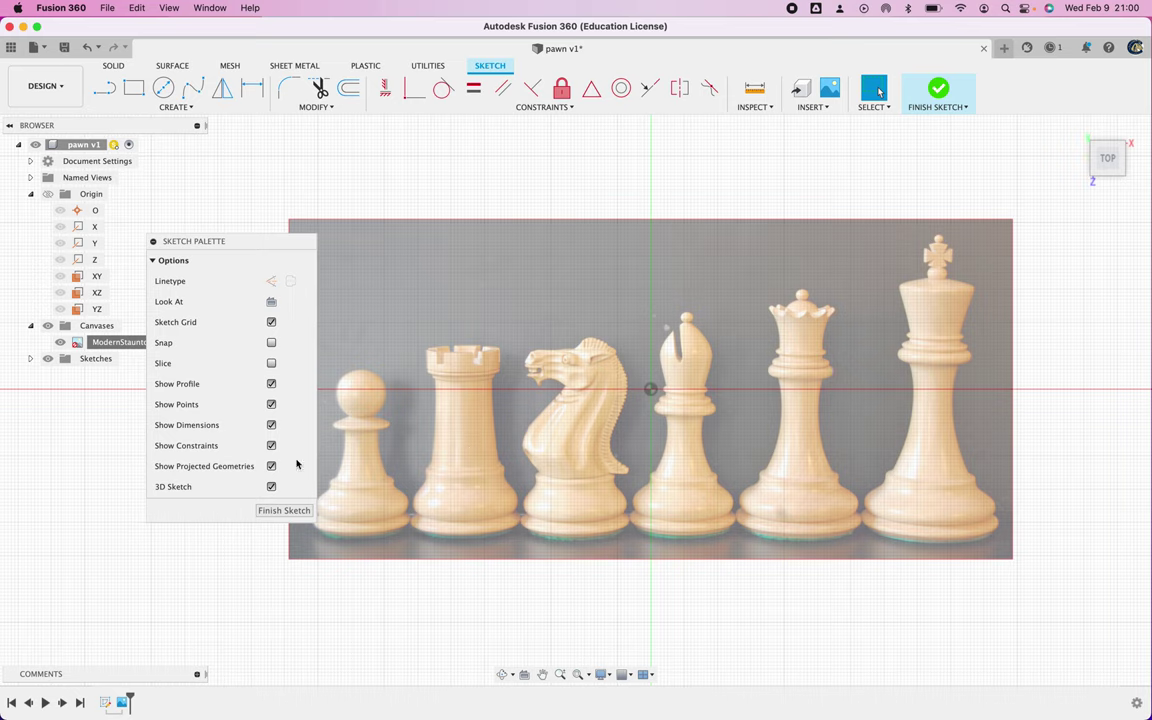
{"action": "left_click_drag", "start_coordinate": [245, 240], "coordinate": [191, 457]}
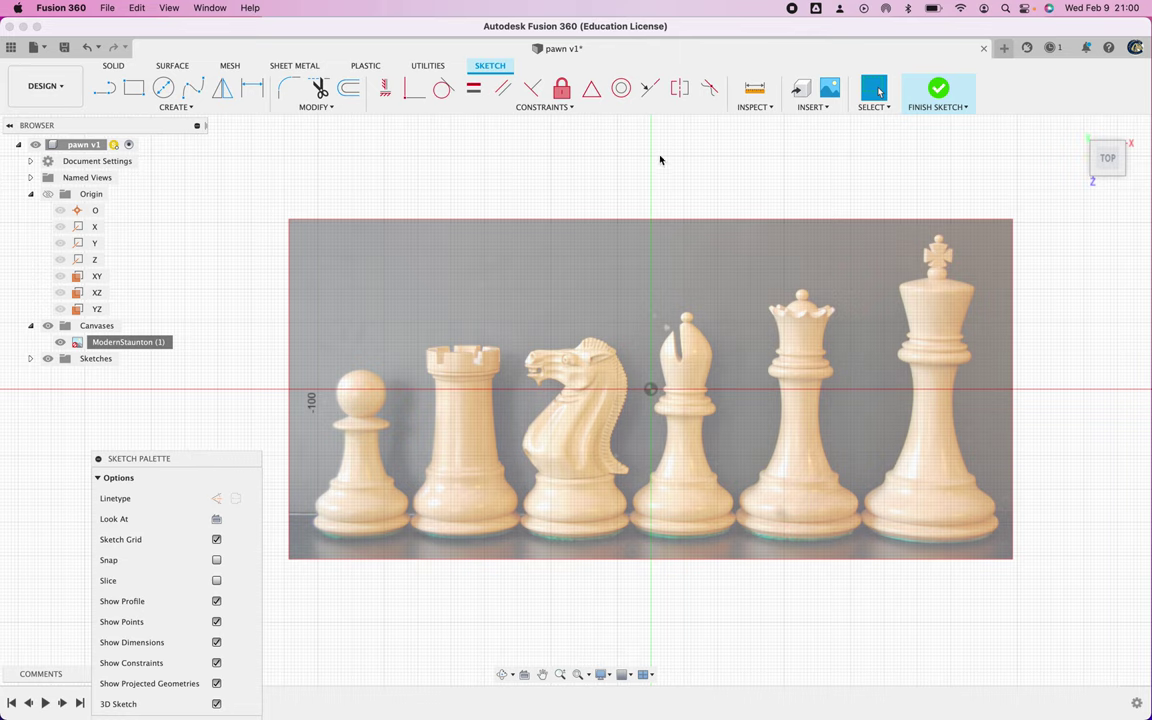
{"action": "mouse_move", "coordinate": [1104, 180]}
Edit the chess photo canvas and drag it up and right toward the sketch origin.
{"action": "right_click", "coordinate": [138, 345]}
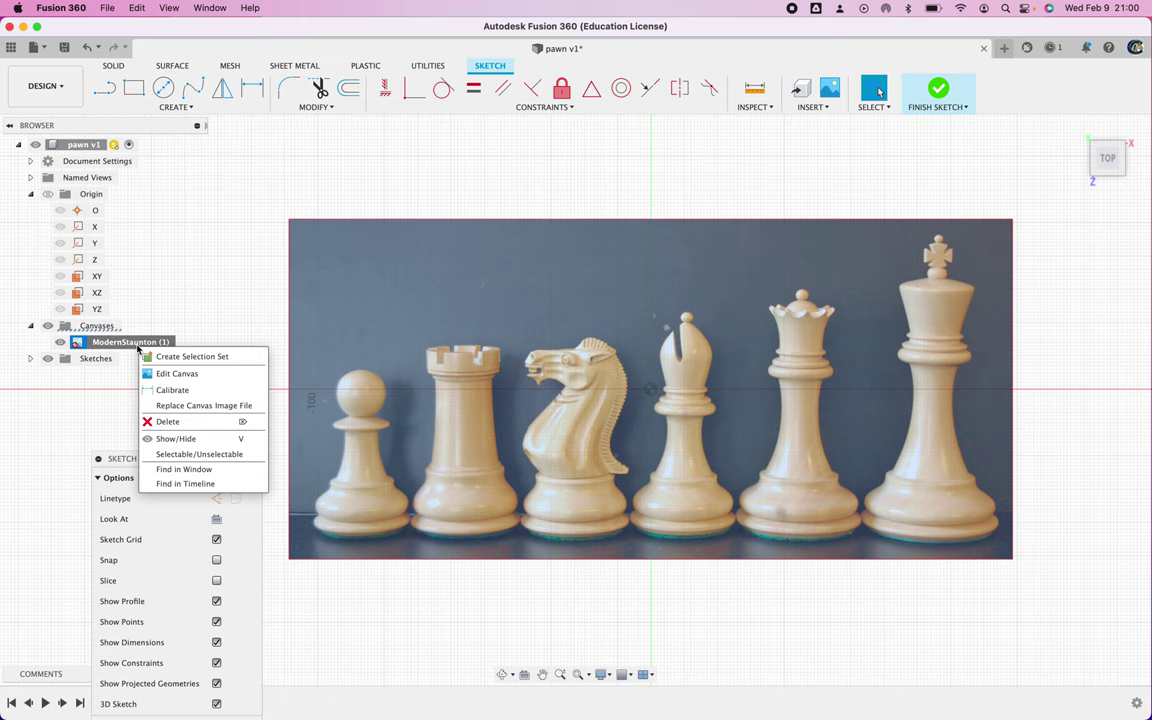
{"action": "left_click", "coordinate": [155, 374]}
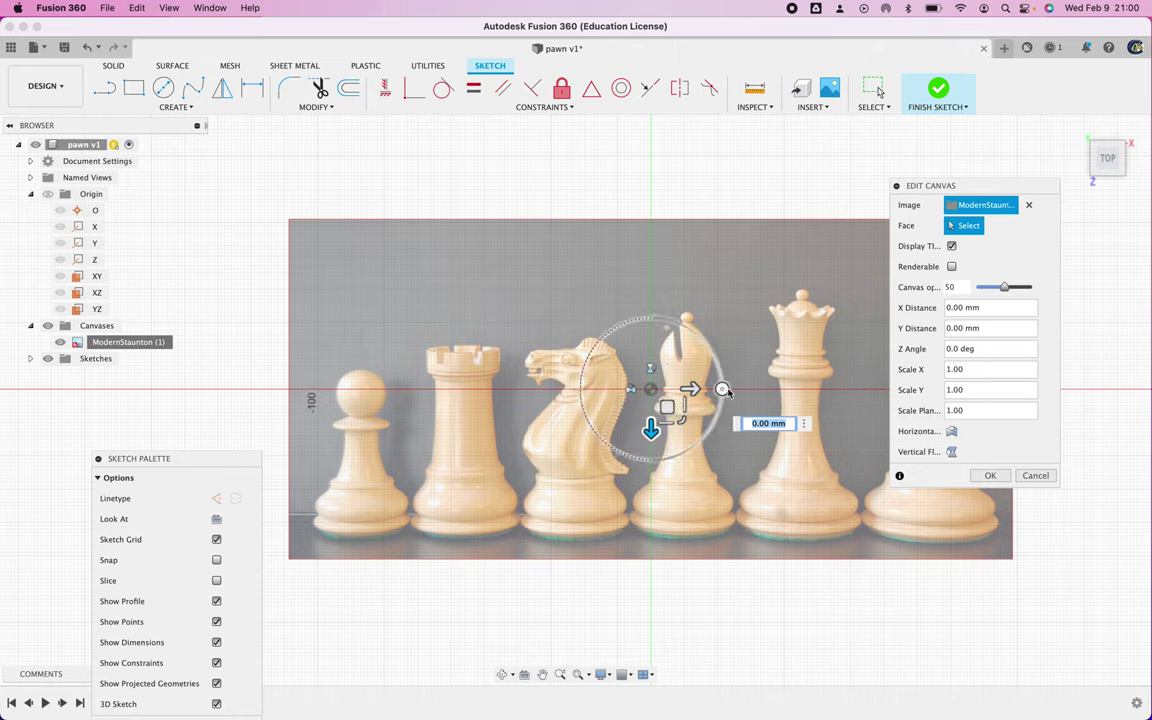
{"action": "left_click_drag", "start_coordinate": [692, 390], "coordinate": [740, 388]}
{"action": "left_click_drag", "start_coordinate": [701, 430], "coordinate": [700, 394]}
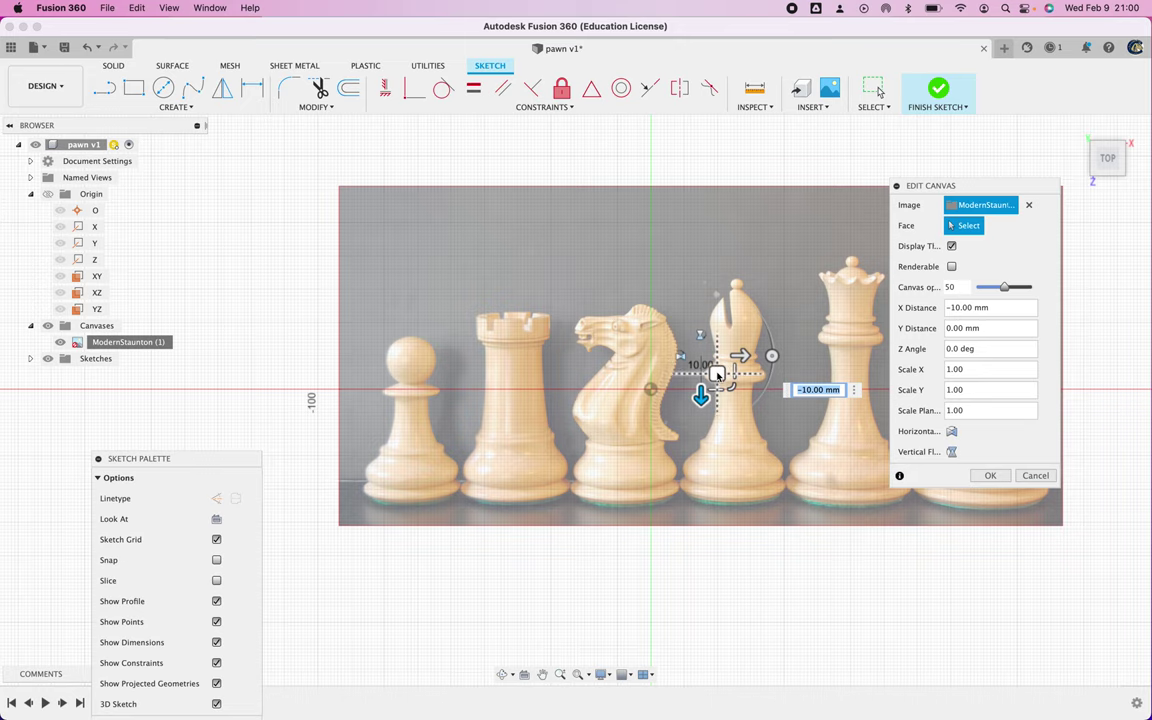
{"action": "mouse_move", "coordinate": [716, 373]}
{"action": "left_mouse_down"}
{"action": "mouse_move", "coordinate": [728, 352]}
{"action": "mouse_move", "coordinate": [712, 270]}
{"action": "mouse_move", "coordinate": [954, 249]}
{"action": "left_mouse_up"}
Fine-tune the canvas offset to -34.2714 mm X, 72.2217 mm Y so the pawn base sits on the origin.
{"action": "scroll", "coordinate": [648, 478], "scroll_direction": "right", "scroll_amount": 5}
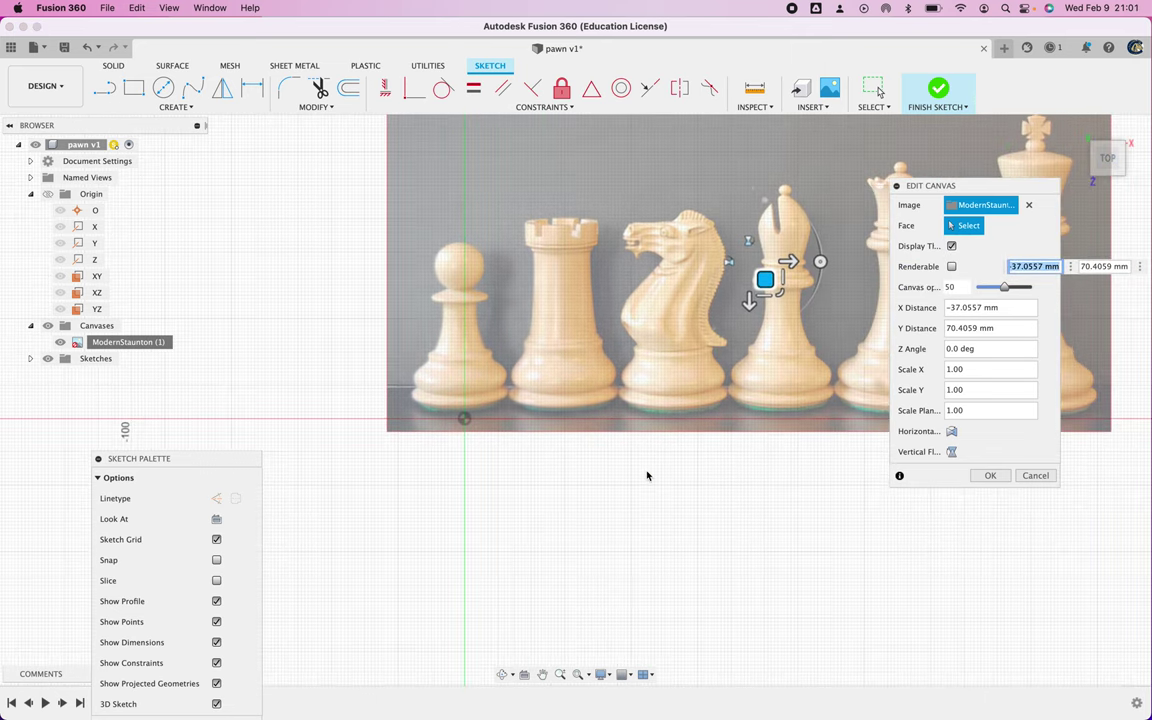
{"action": "scroll", "coordinate": [647, 476], "scroll_direction": "up", "scroll_amount": 3}
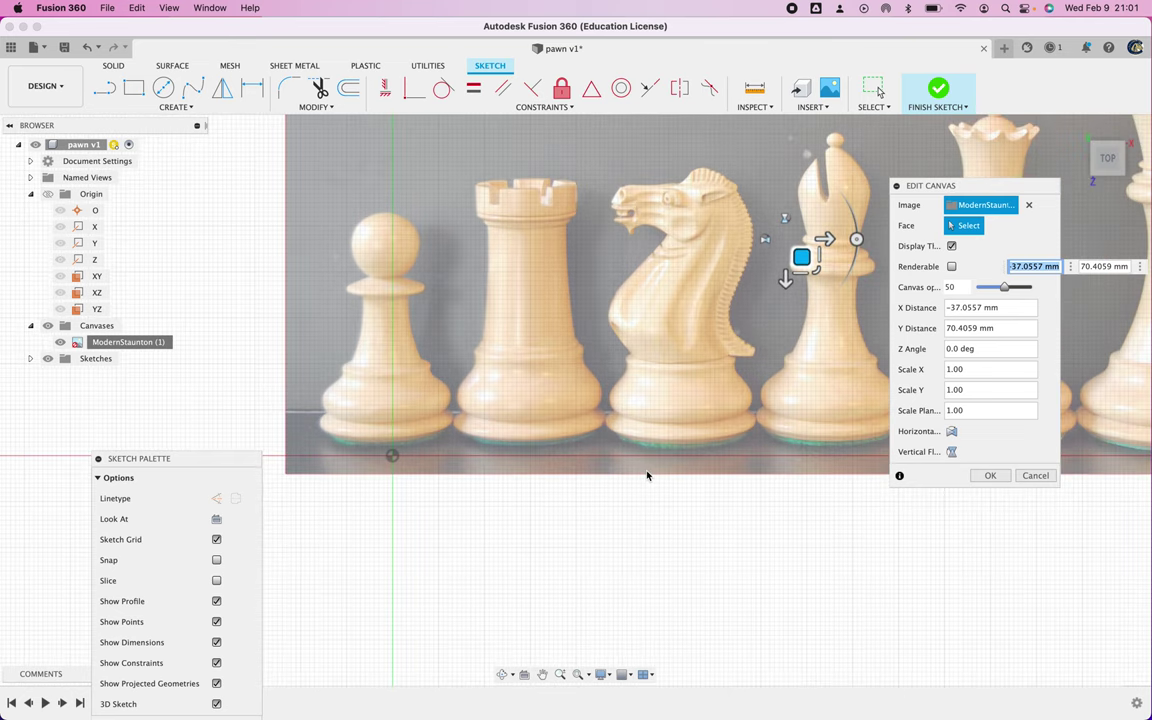
{"action": "scroll", "coordinate": [648, 476], "scroll_direction": "up", "scroll_amount": 3}
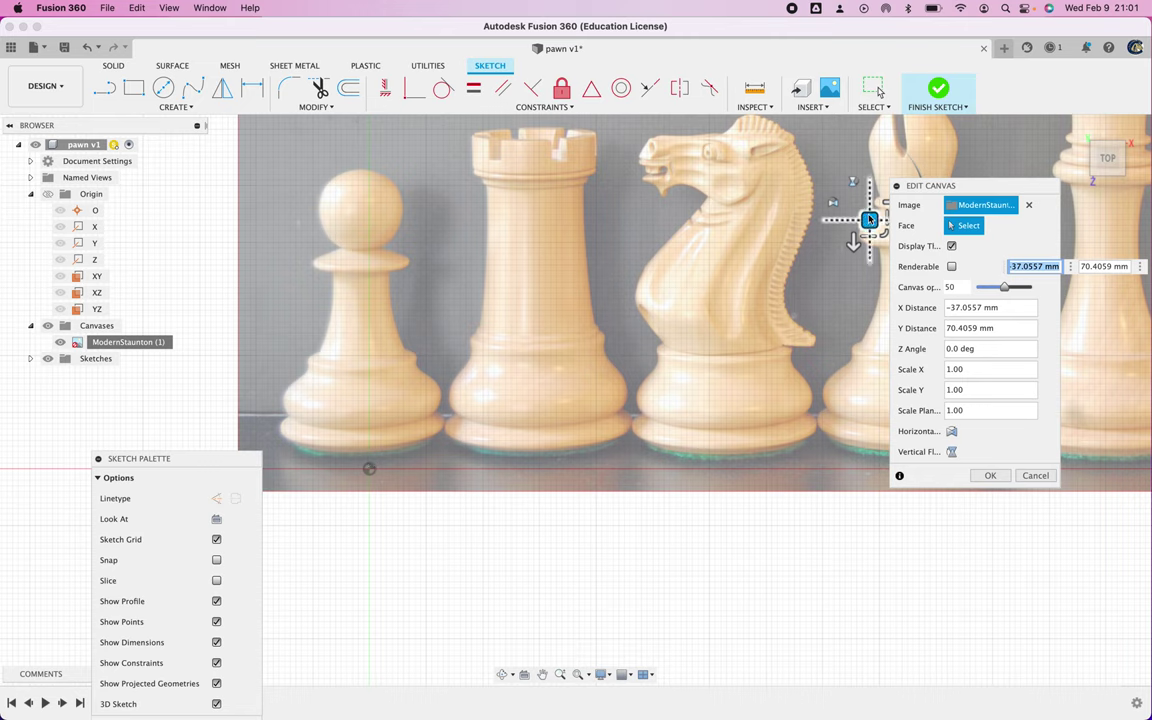
{"action": "left_click_drag", "start_coordinate": [870, 218], "coordinate": [881, 231]}
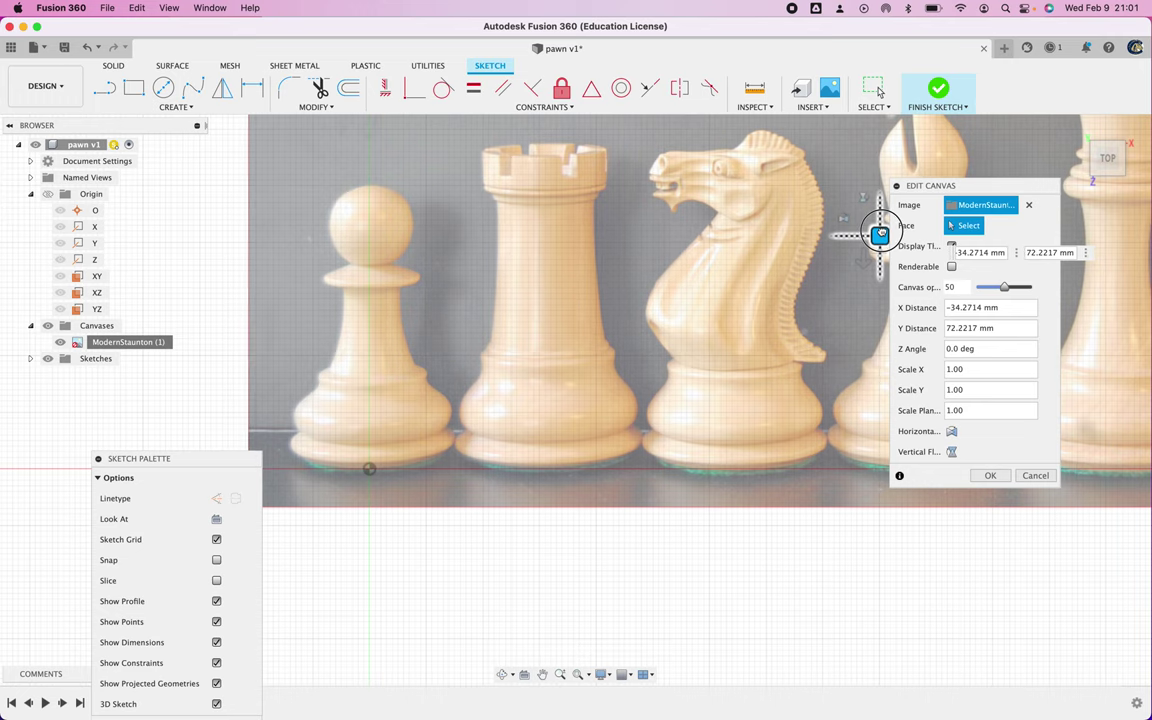
{"action": "left_click_drag", "start_coordinate": [880, 232], "coordinate": [880, 233]}
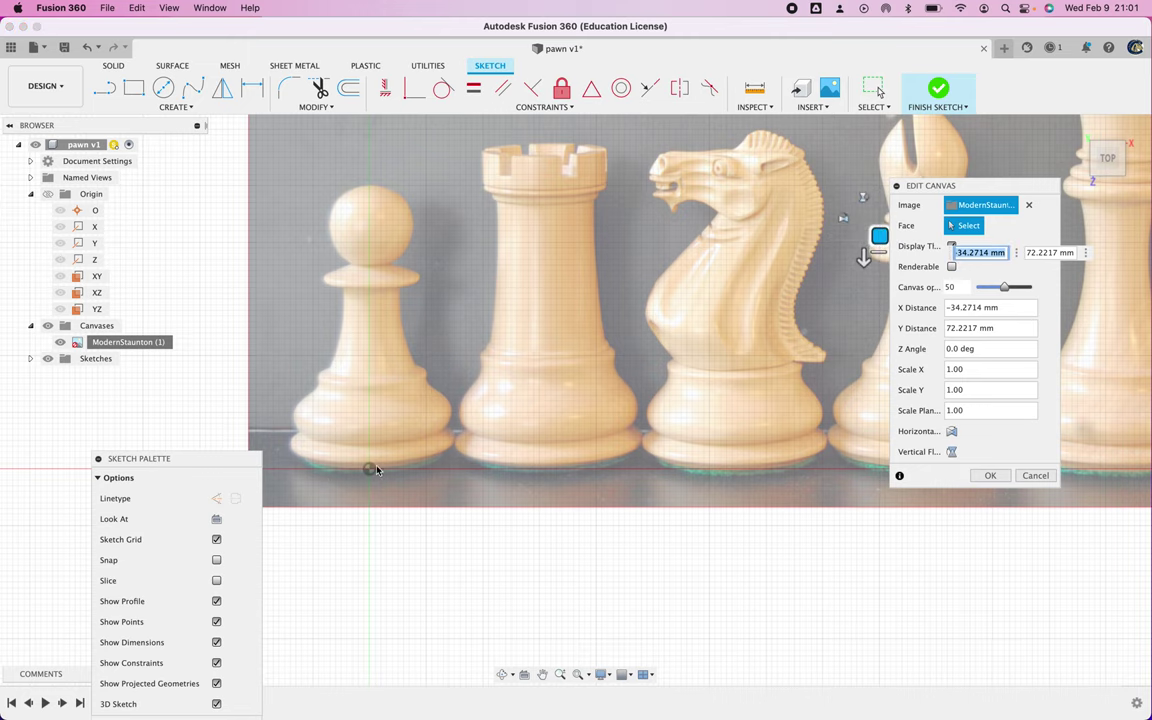
{"action": "scroll", "coordinate": [439, 600], "scroll_direction": "left", "scroll_amount": 5}
{"action": "scroll", "coordinate": [439, 600], "scroll_direction": "left", "scroll_amount": 1}
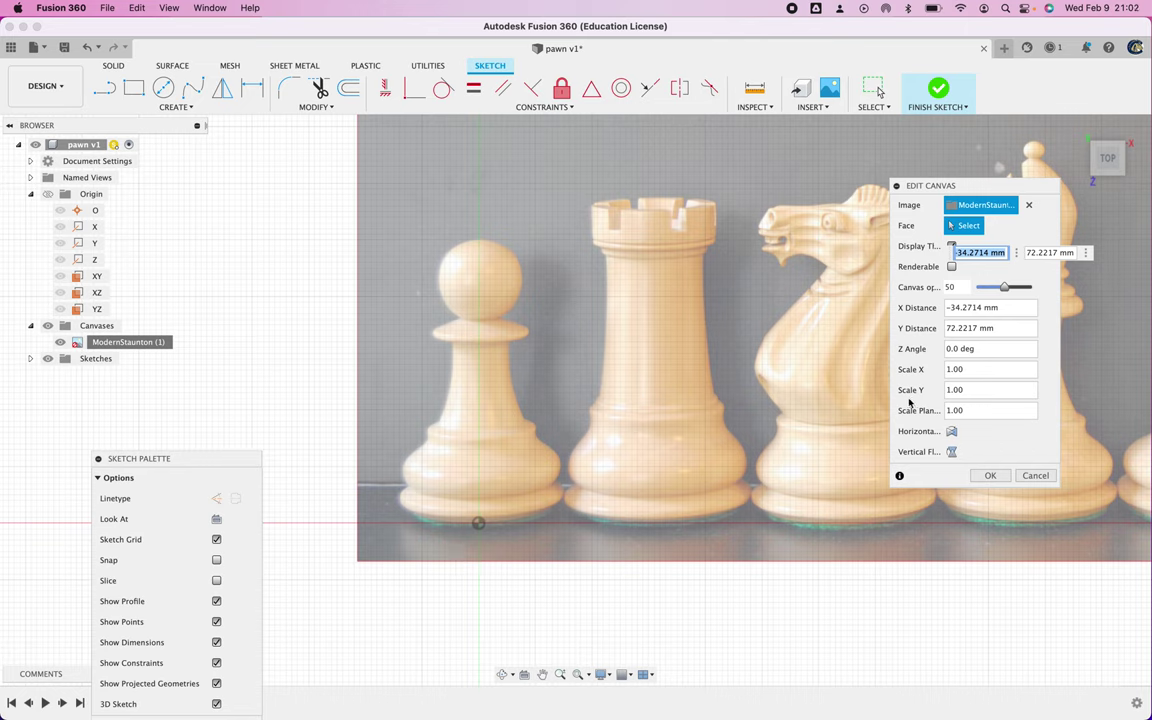
{"action": "left_click", "coordinate": [991, 477]}
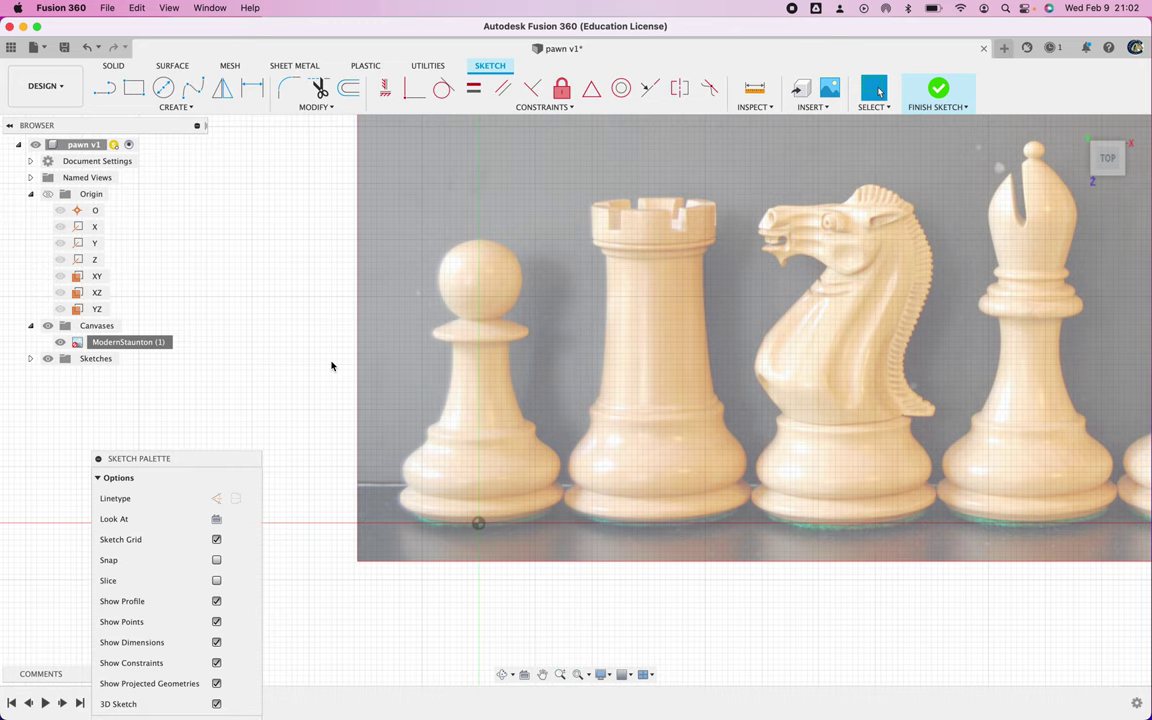
Search the commands for 'para' and open Change Parameters.
{"action": "key", "text": "s"}
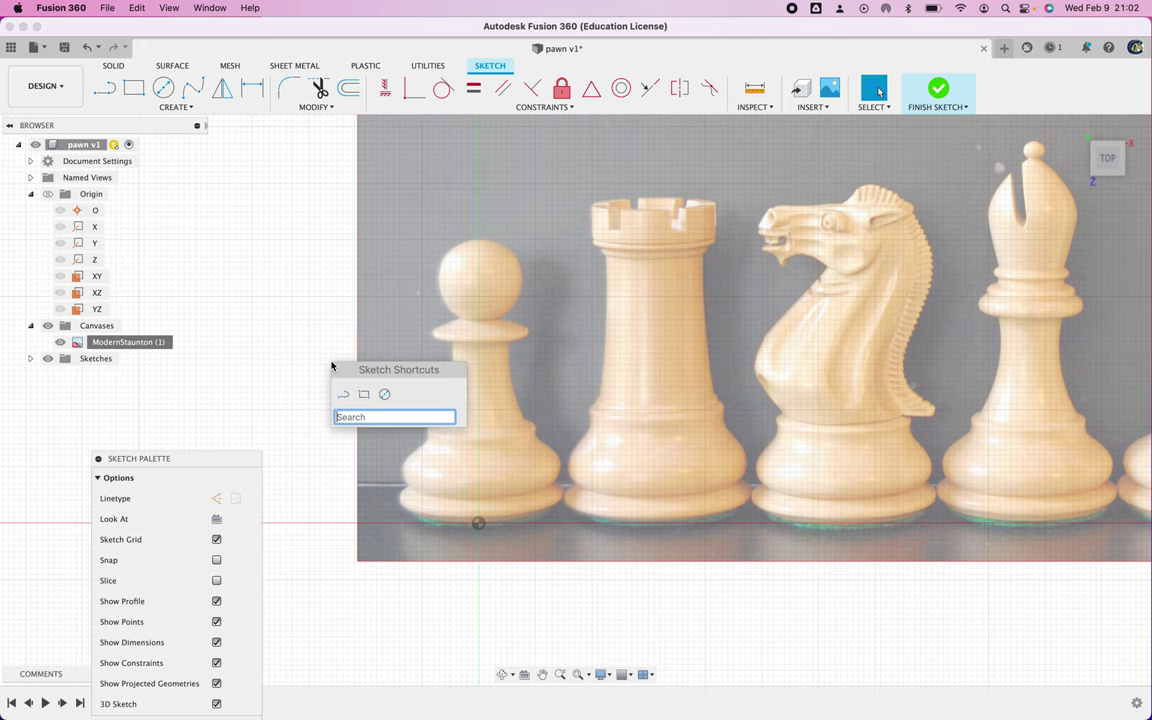
{"action": "type", "text": "para"}
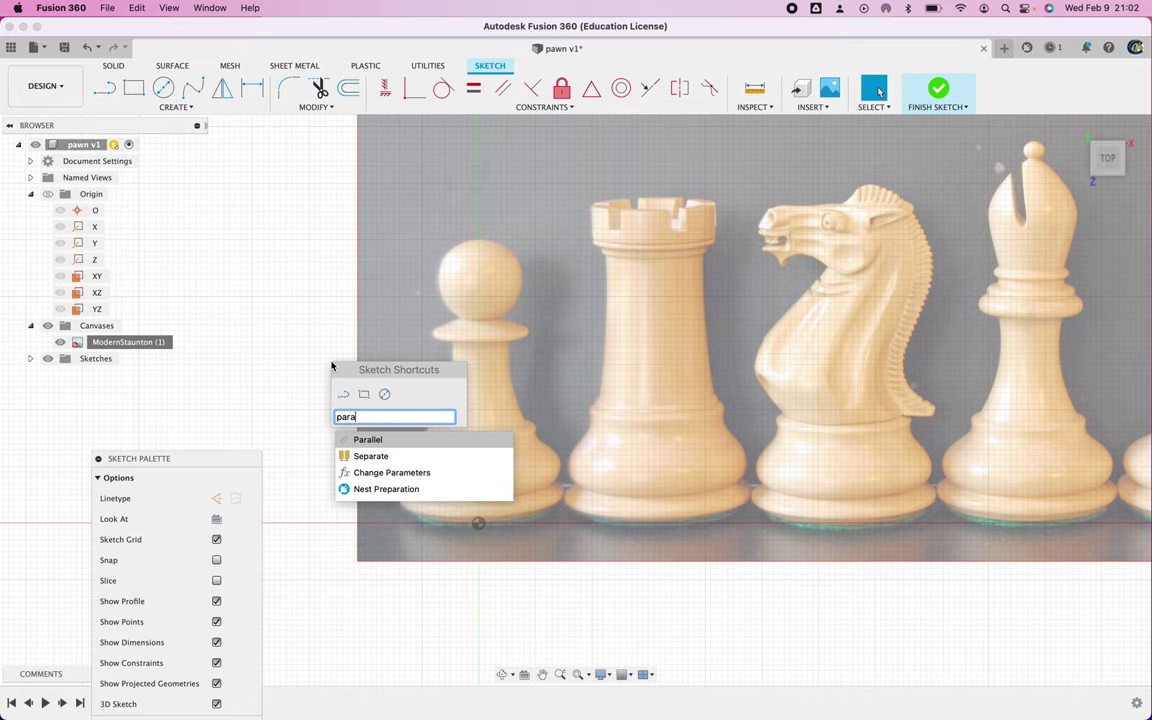
{"action": "left_click", "coordinate": [411, 474]}
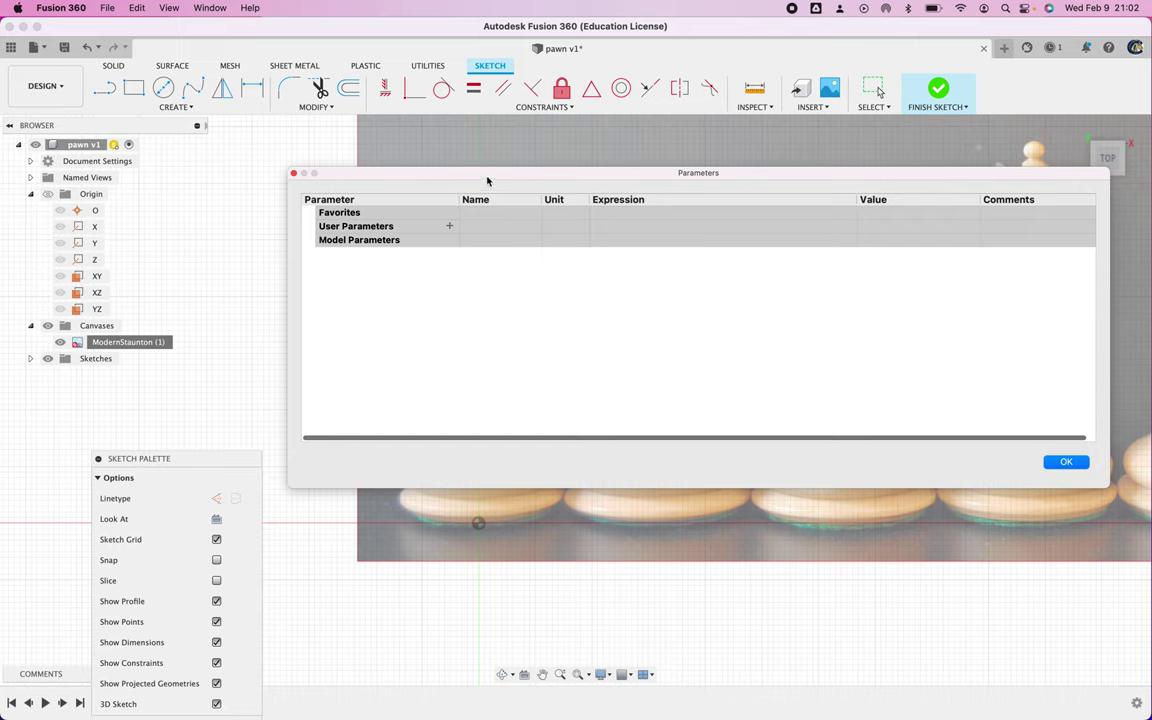
Create the user parameter pawn_height with expression 50 mm.
{"action": "left_click_drag", "start_coordinate": [489, 176], "coordinate": [533, 286]}
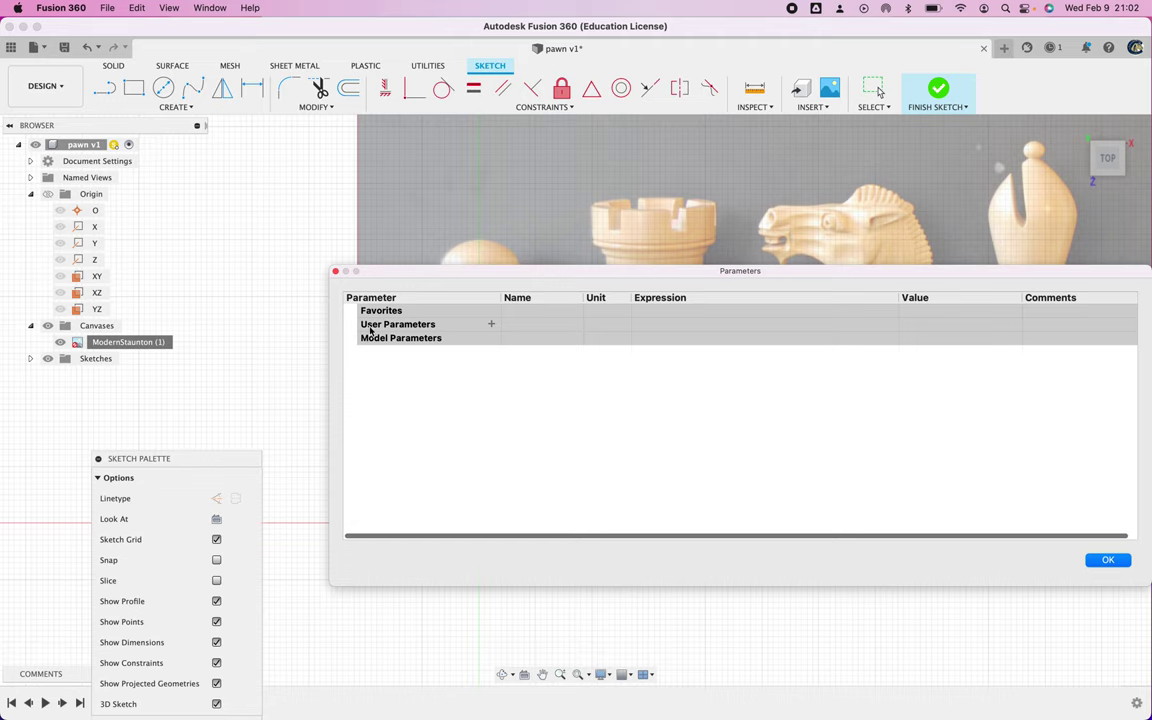
{"action": "left_click", "coordinate": [491, 325]}
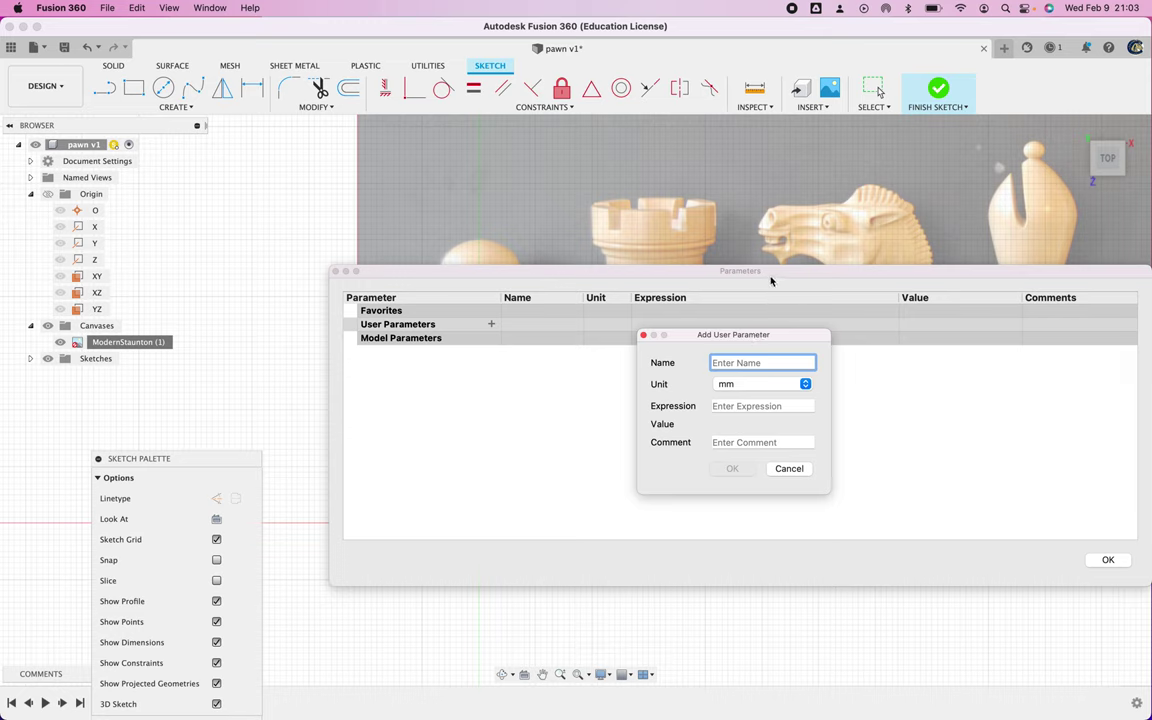
{"action": "type", "text": "pawn"}
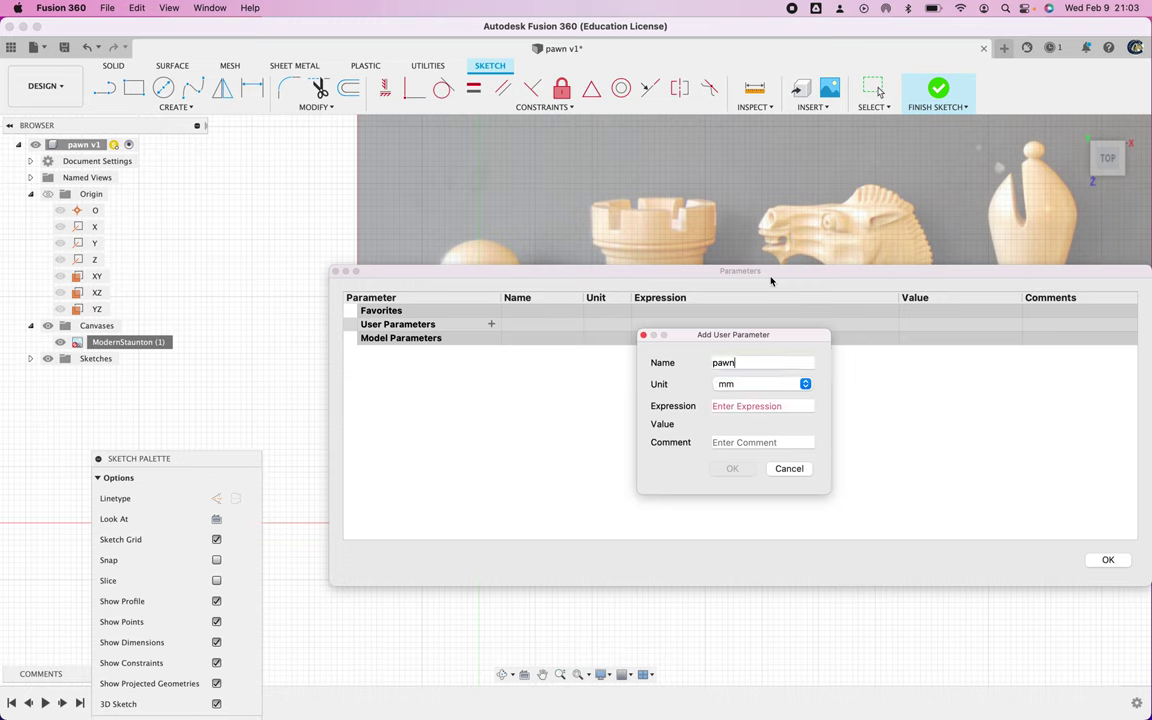
{"action": "type", "text": "_height"}
{"action": "left_click", "coordinate": [730, 406]}
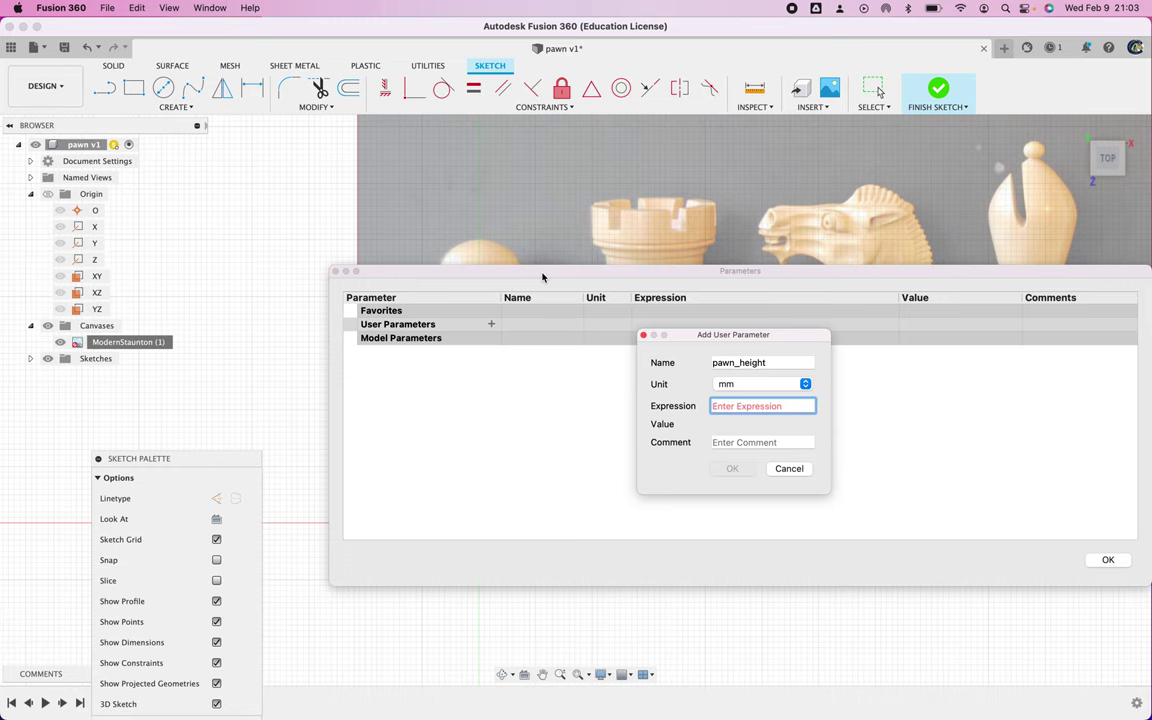
{"action": "type", "text": "50"}
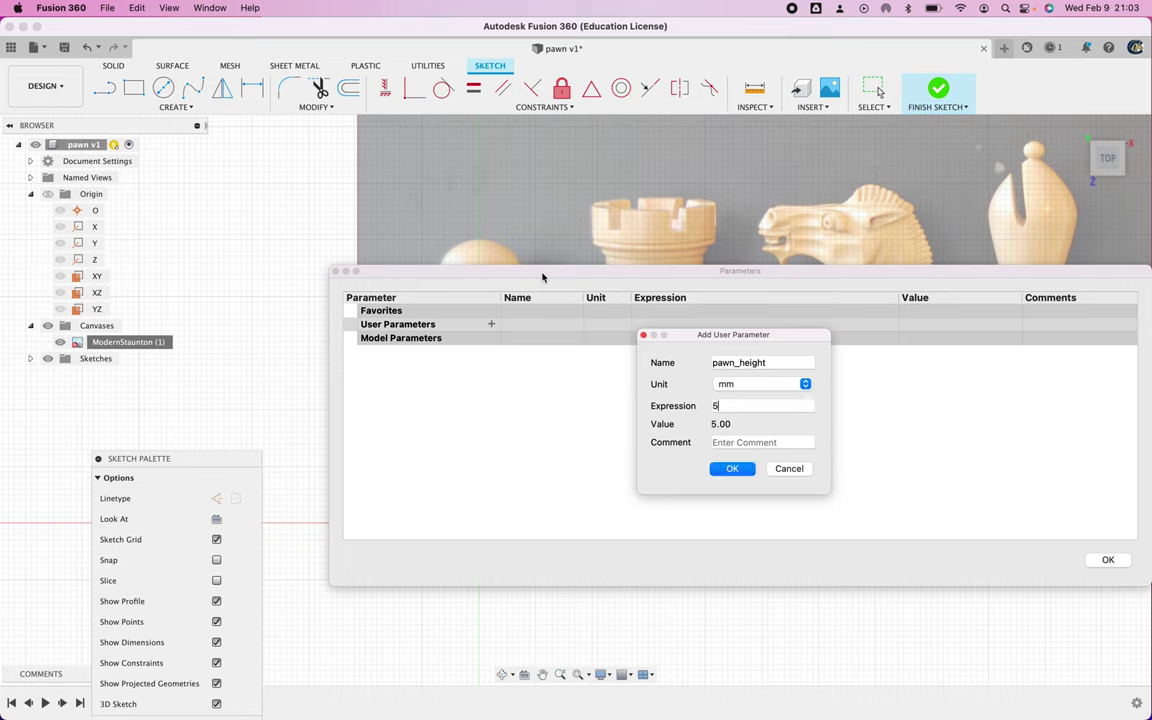
{"action": "left_click", "coordinate": [729, 469]}
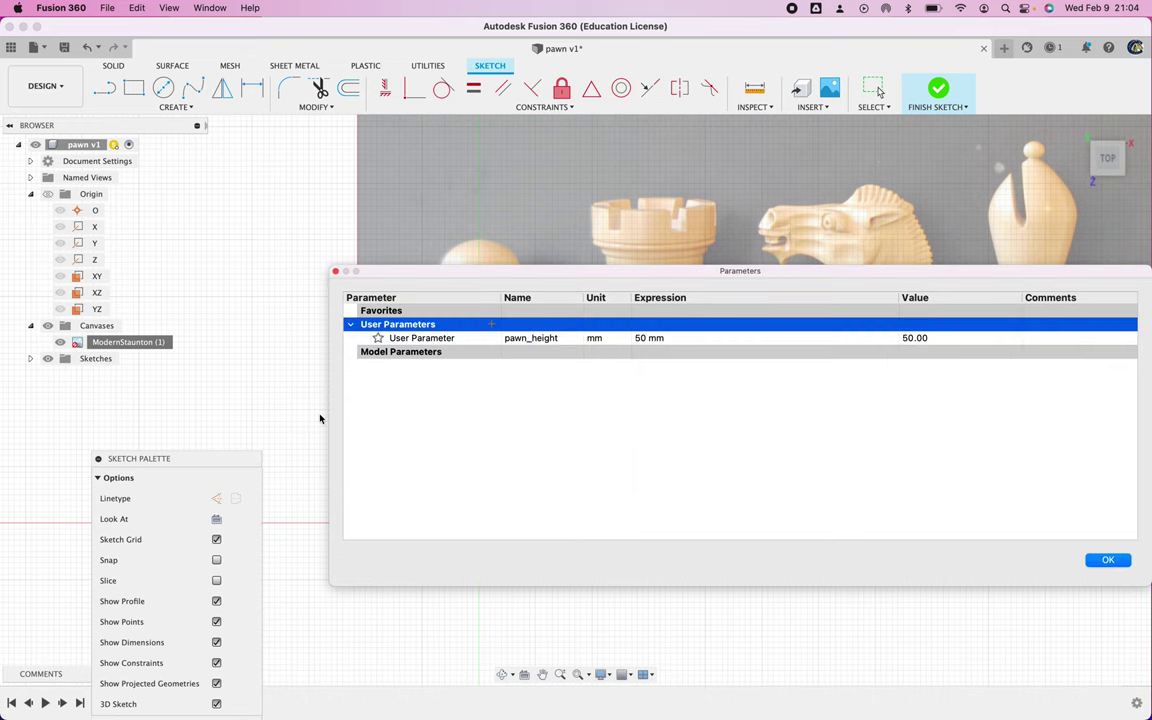
Create the user parameter piece_diameter with expression pawn_height * 0.5, giving 25.00 mm.
{"action": "left_click", "coordinate": [491, 325]}
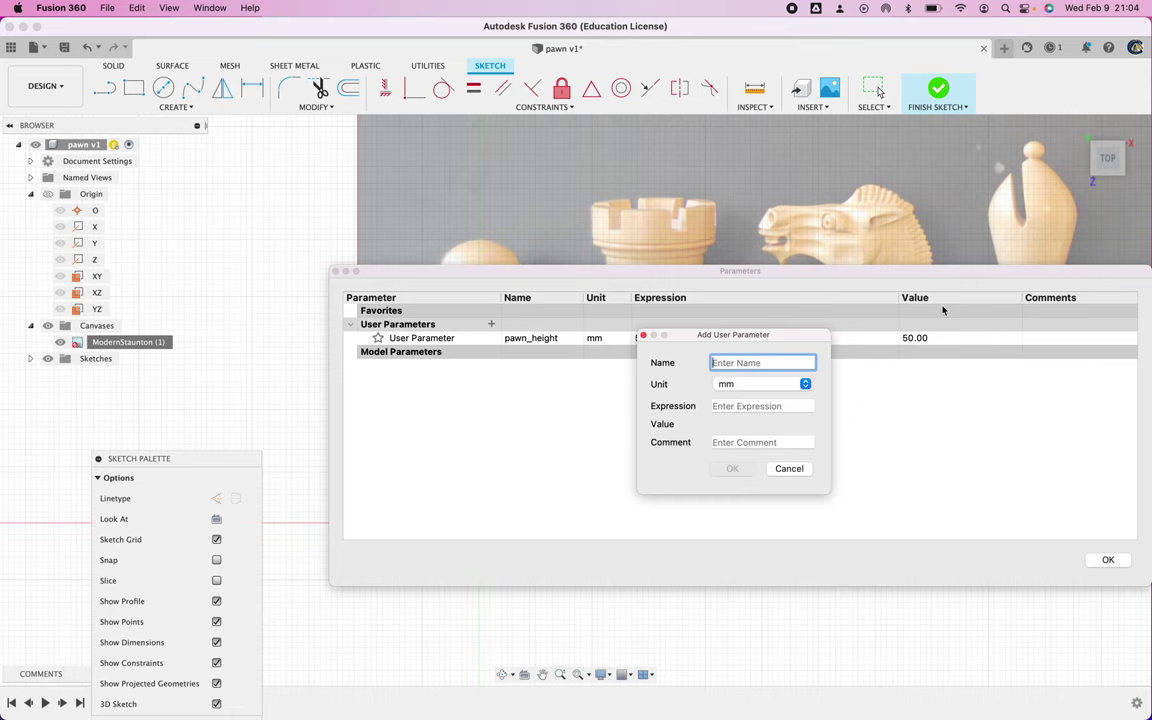
{"action": "type", "text": "piec"}
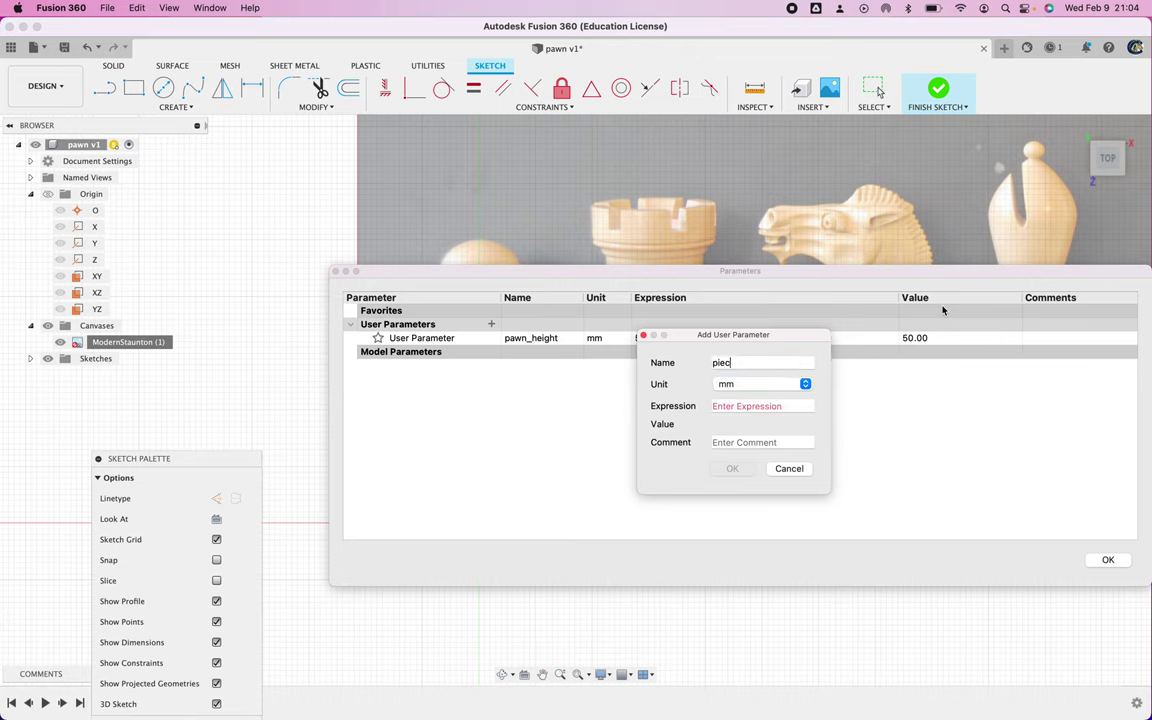
{"action": "type", "text": "e_diameter"}
{"action": "left_click", "coordinate": [729, 405]}
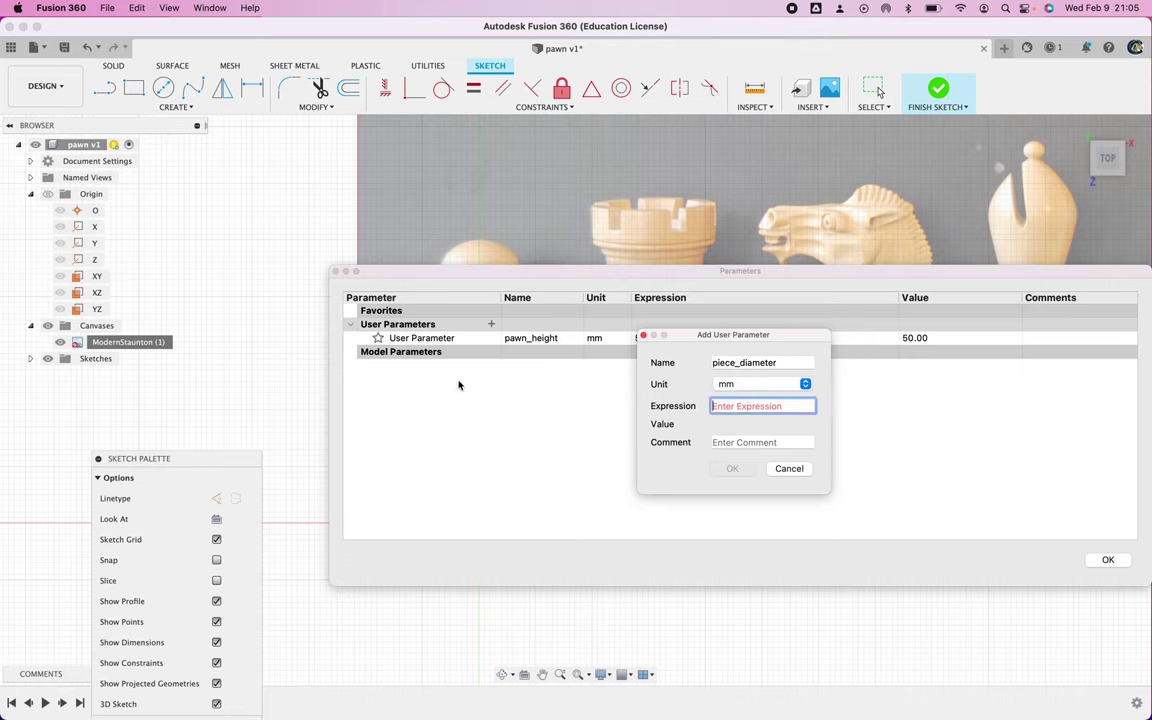
{"action": "left_click_drag", "start_coordinate": [724, 336], "coordinate": [545, 422]}
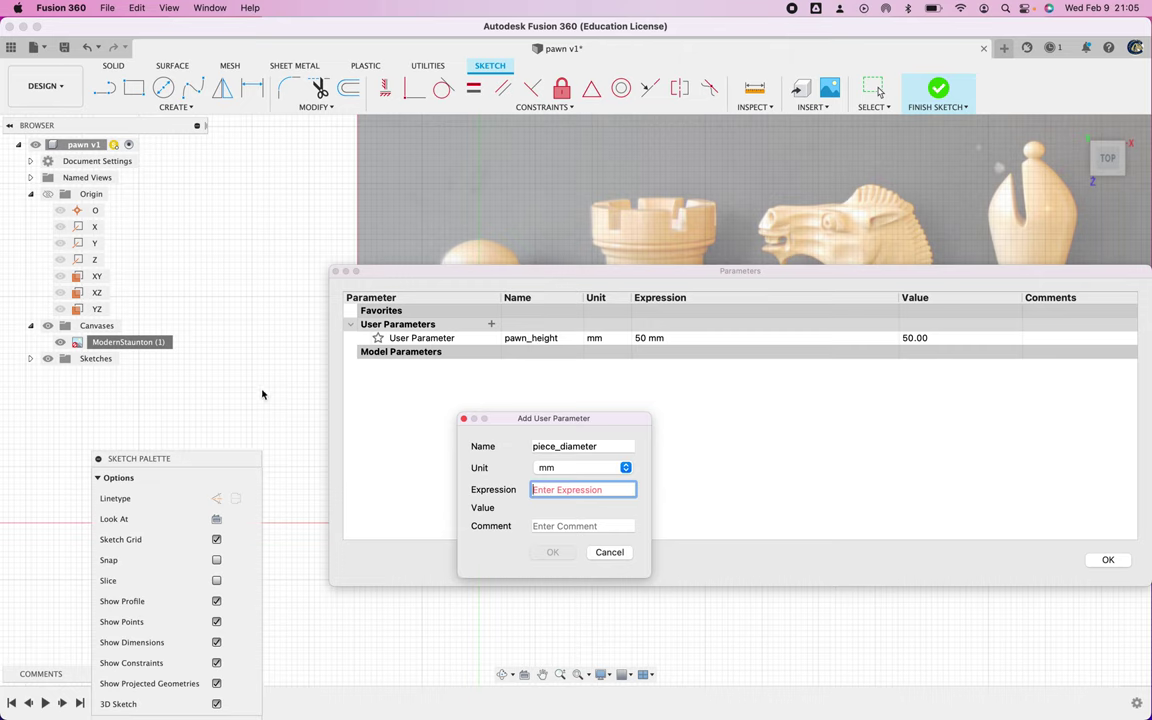
{"action": "type", "text": "paw"}
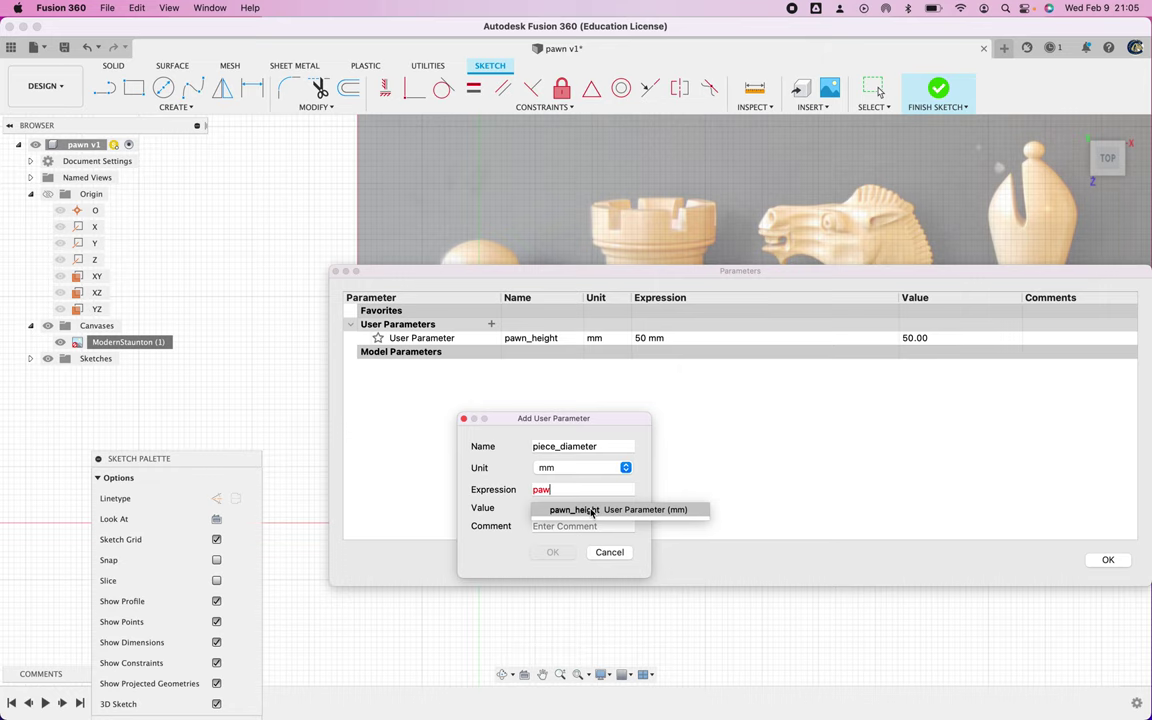
{"action": "left_click", "coordinate": [591, 511]}
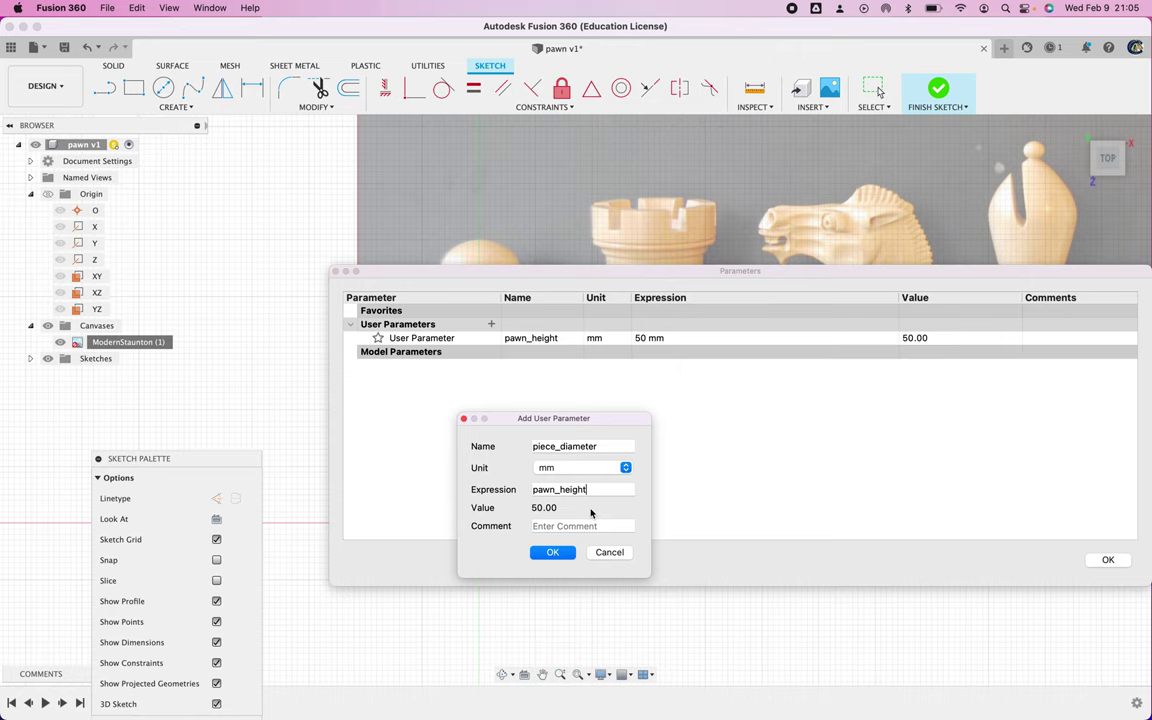
{"action": "type", "text": "*"}
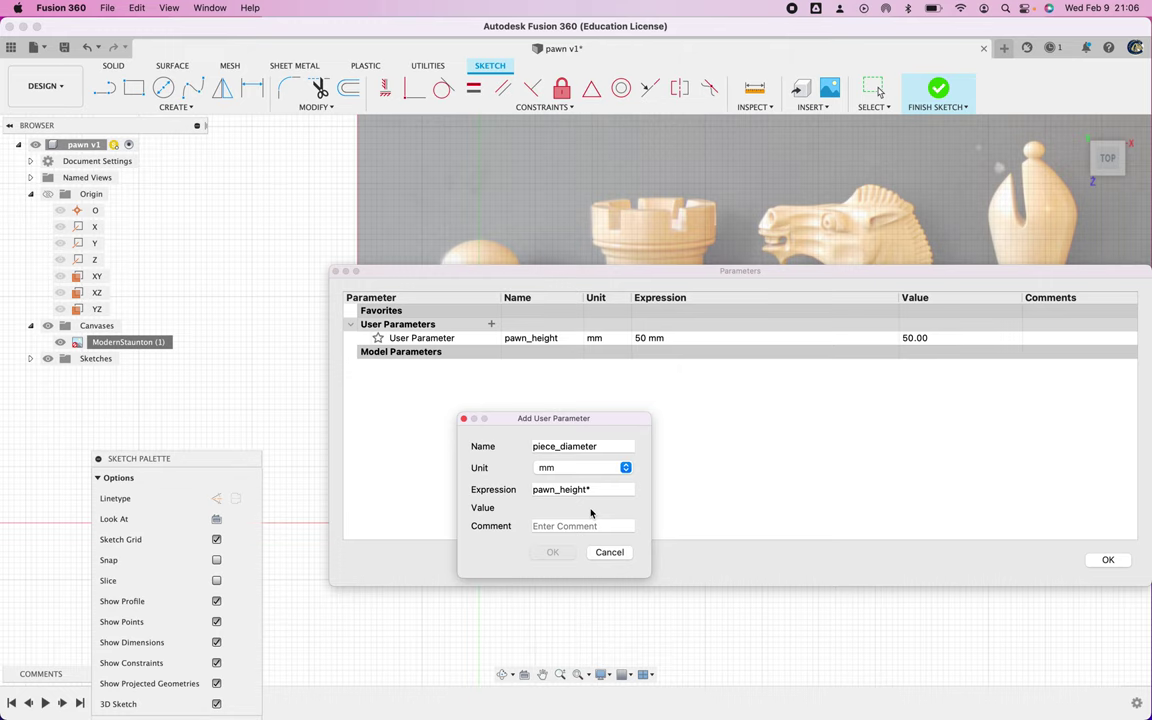
{"action": "type", "text": "0.5"}
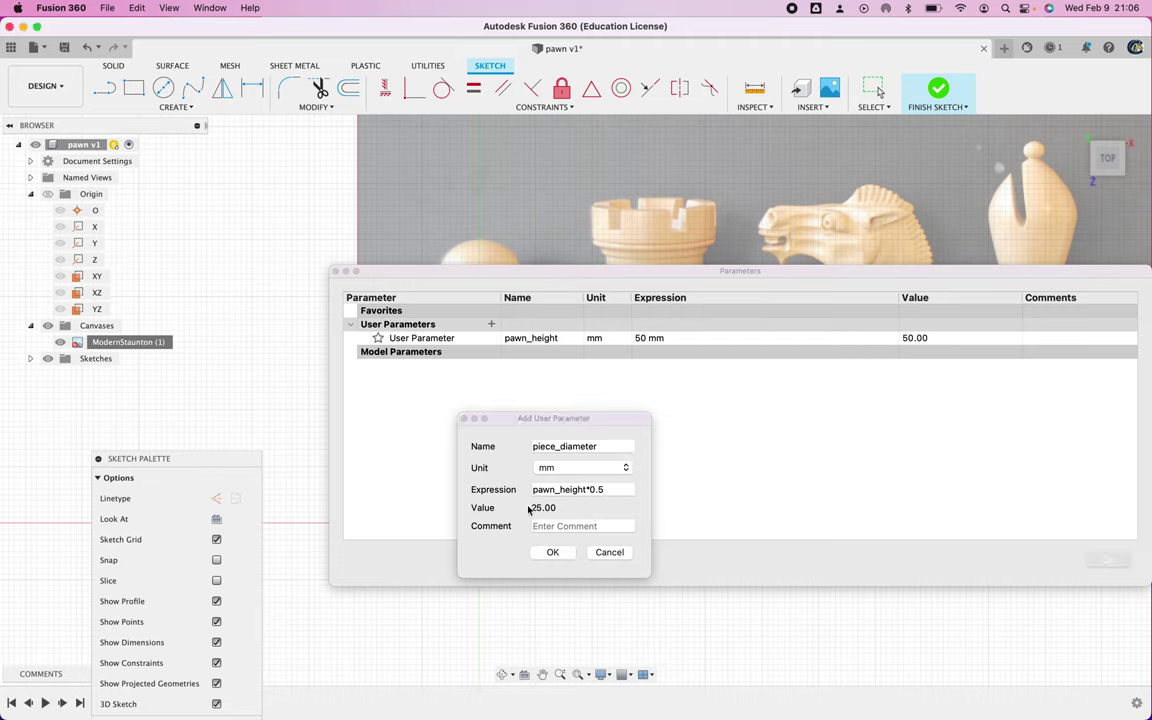
{"action": "left_click", "coordinate": [553, 553]}
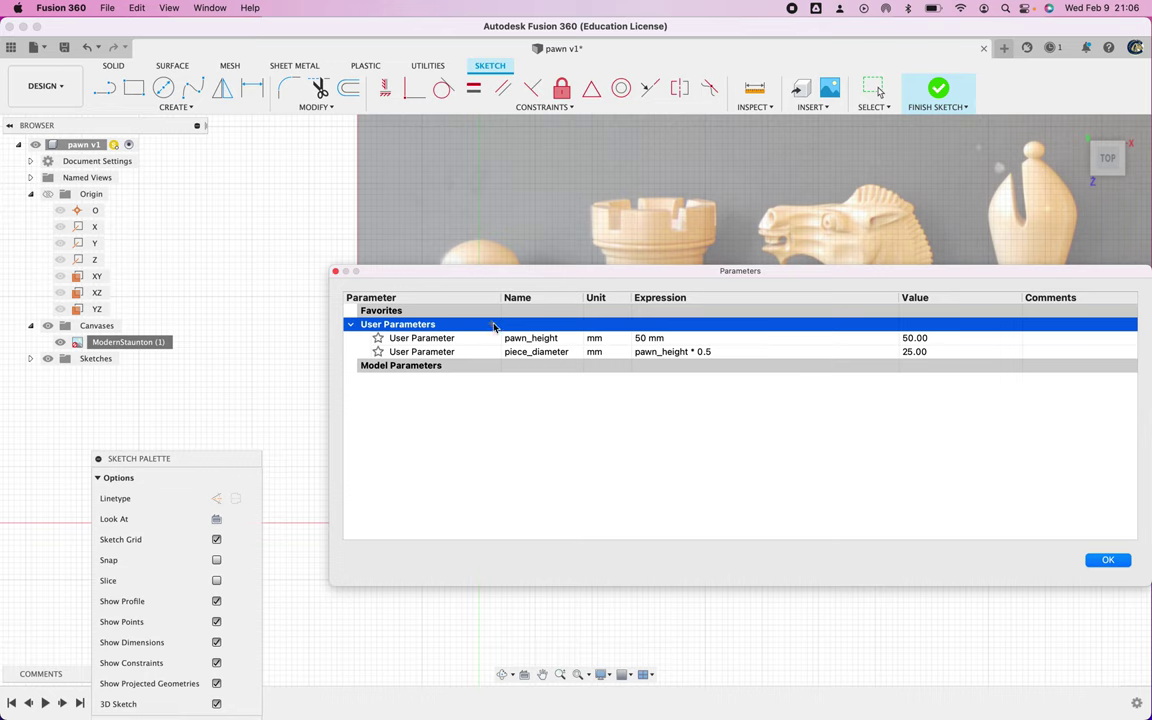
{"action": "left_click", "coordinate": [491, 324]}
Create piece_radius as piece_diameter / 2 (12.50 mm) and close the Parameters list.
{"action": "type", "text": "piece"}
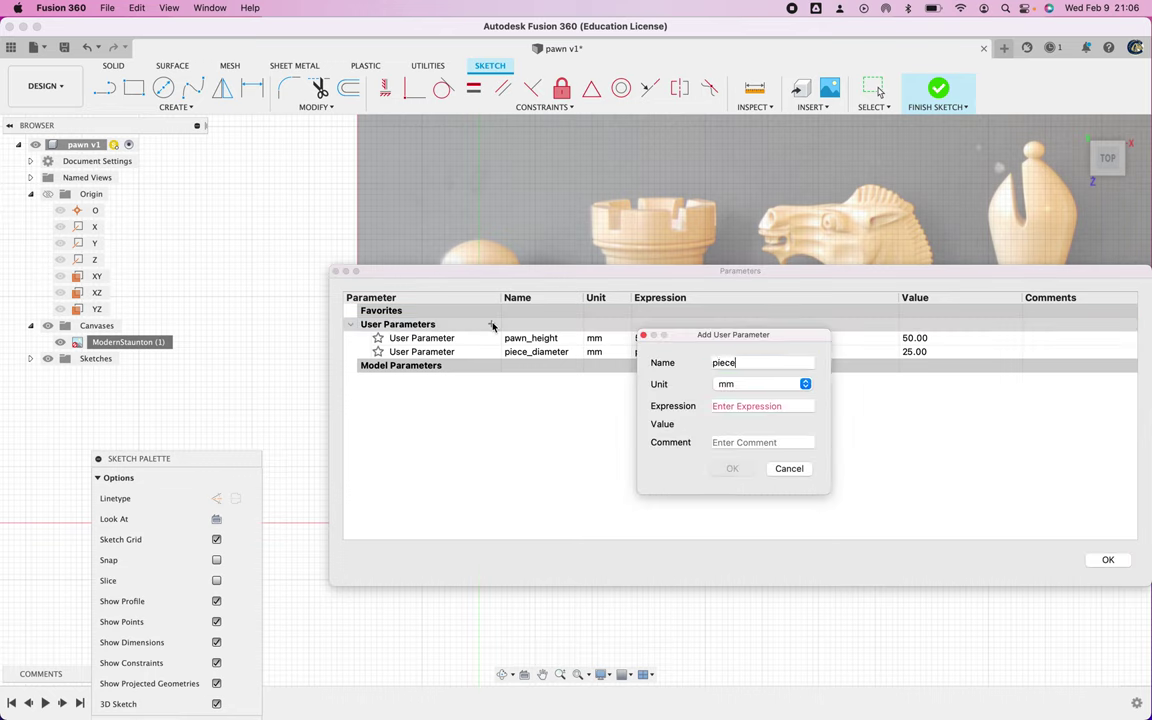
{"action": "type", "text": "_radius"}
{"action": "left_click", "coordinate": [752, 405]}
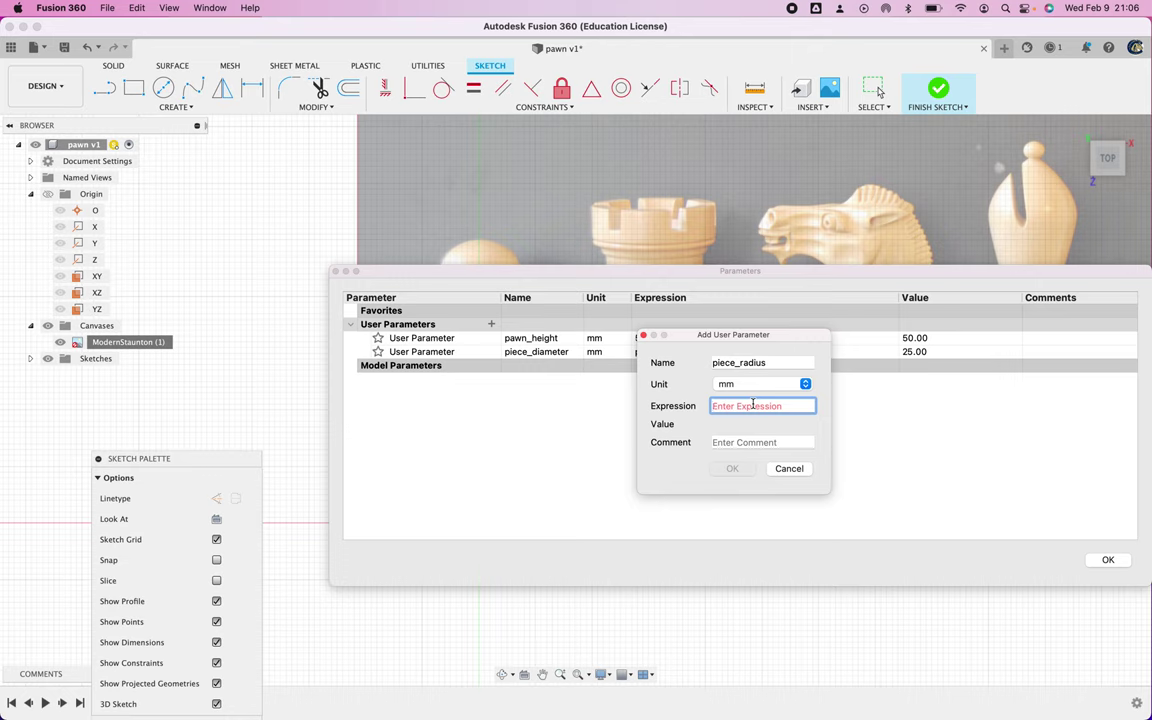
{"action": "type", "text": "pawn"}
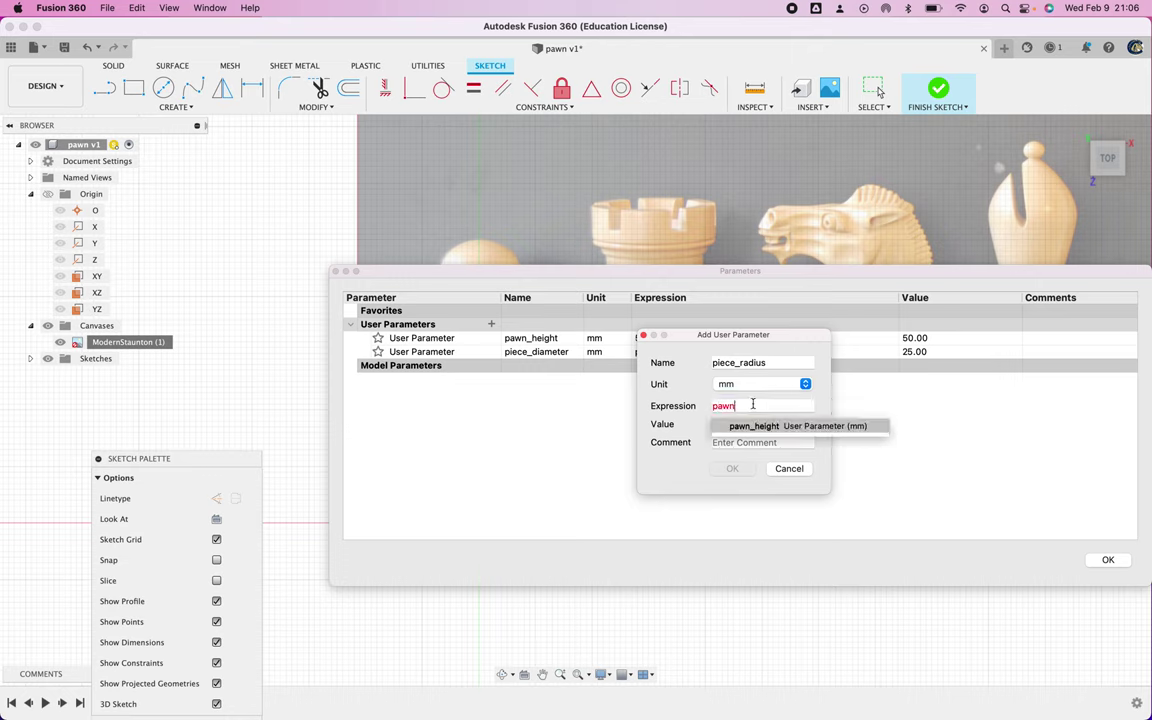
{"action": "key", "text": "BackSpace"}
{"action": "key", "text": "BackSpace"}
{"action": "key", "text": "BackSpace"}
{"action": "key", "text": "BackSpace"}
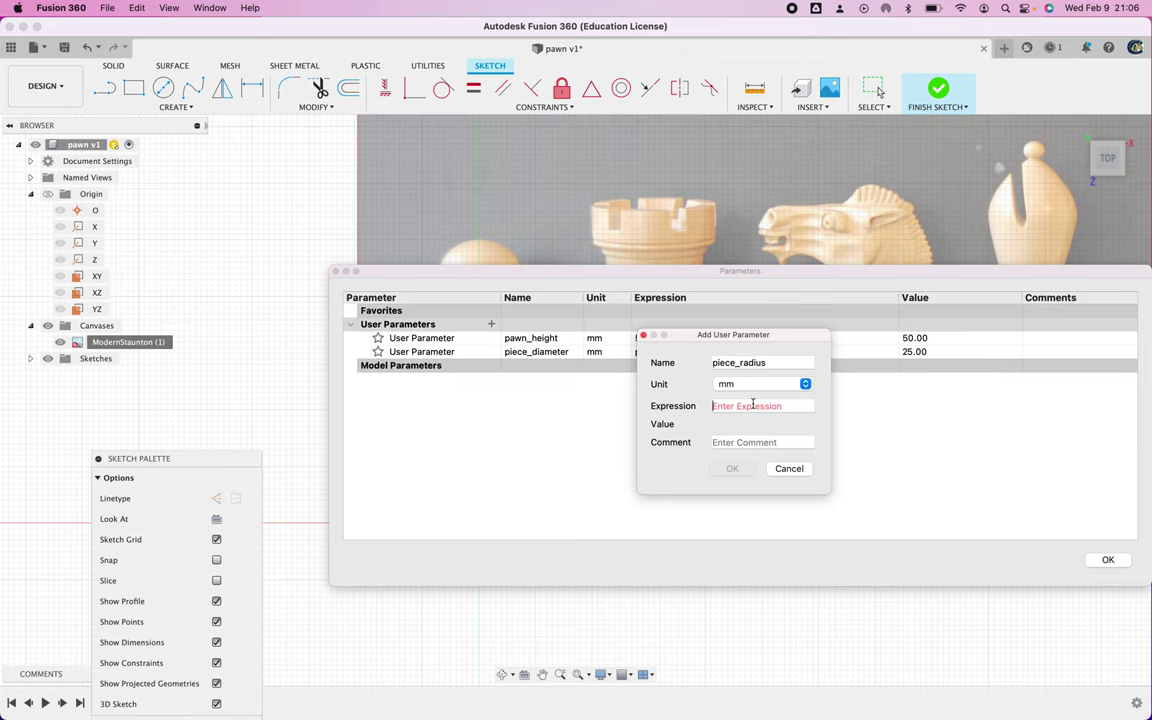
{"action": "type", "text": "pie"}
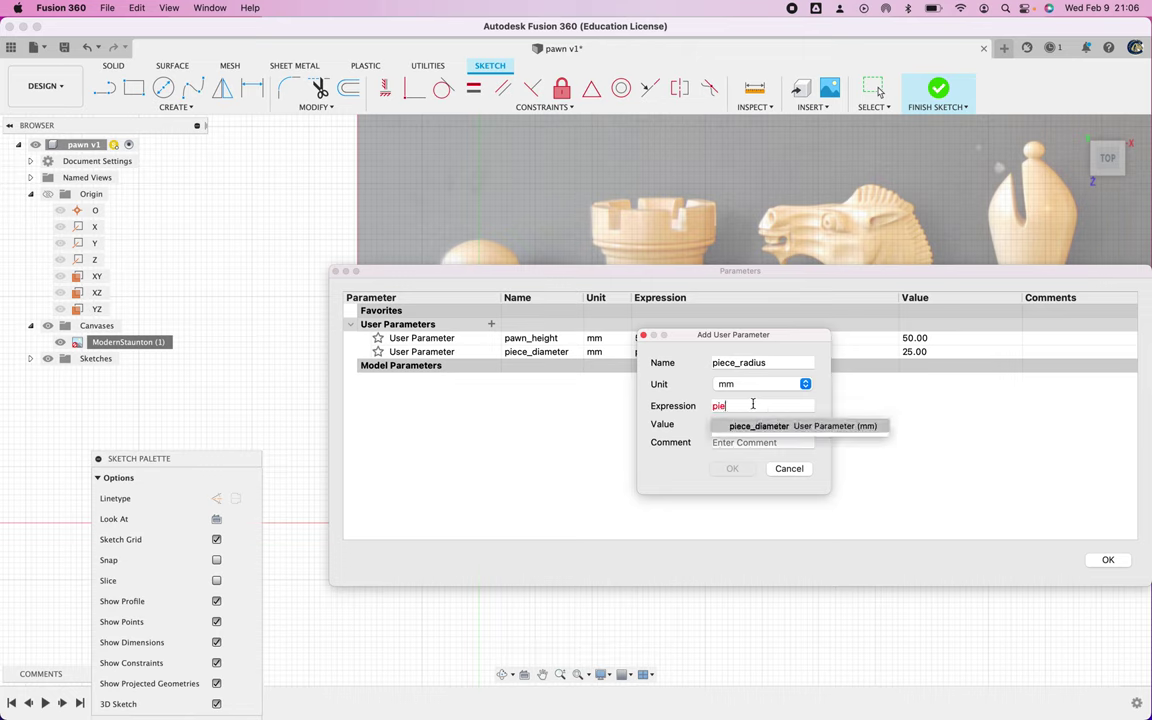
{"action": "key", "text": "Return"}
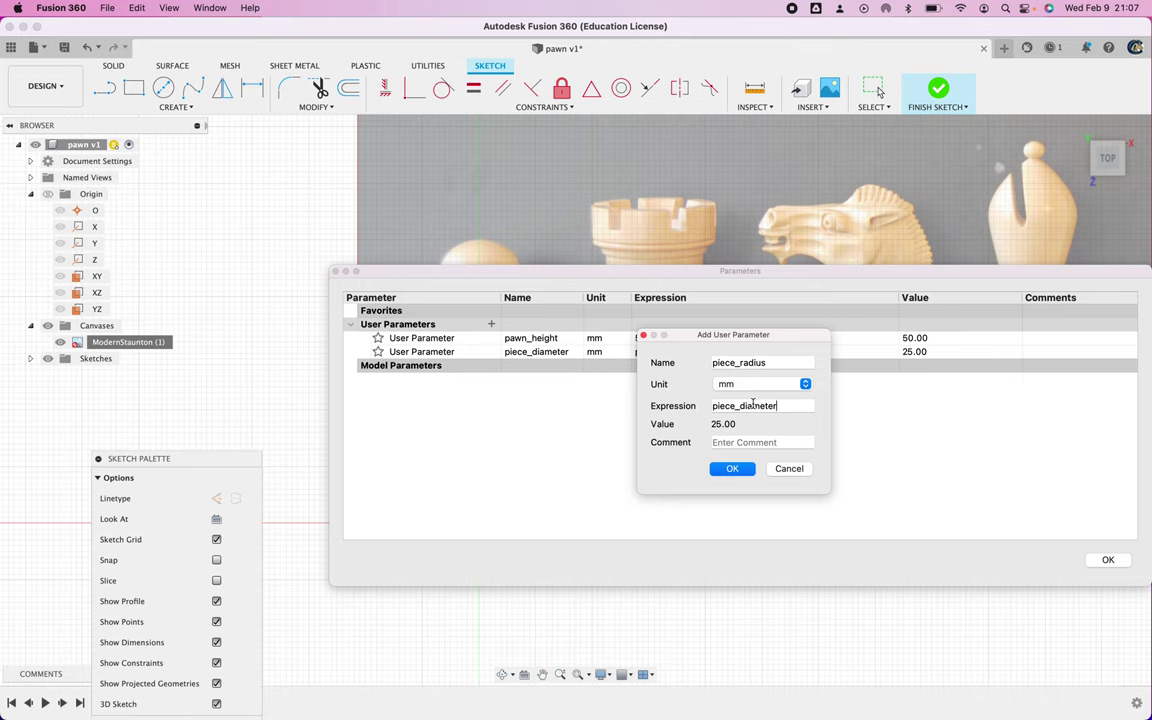
{"action": "type", "text": "/"}
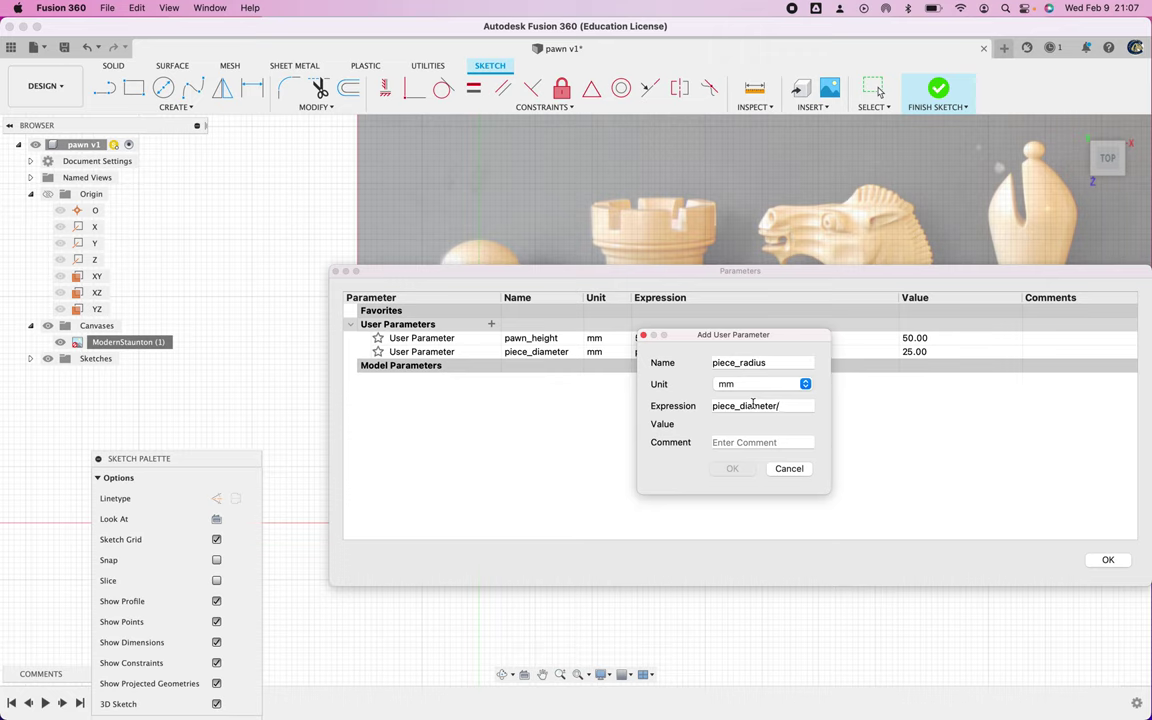
{"action": "type", "text": "2"}
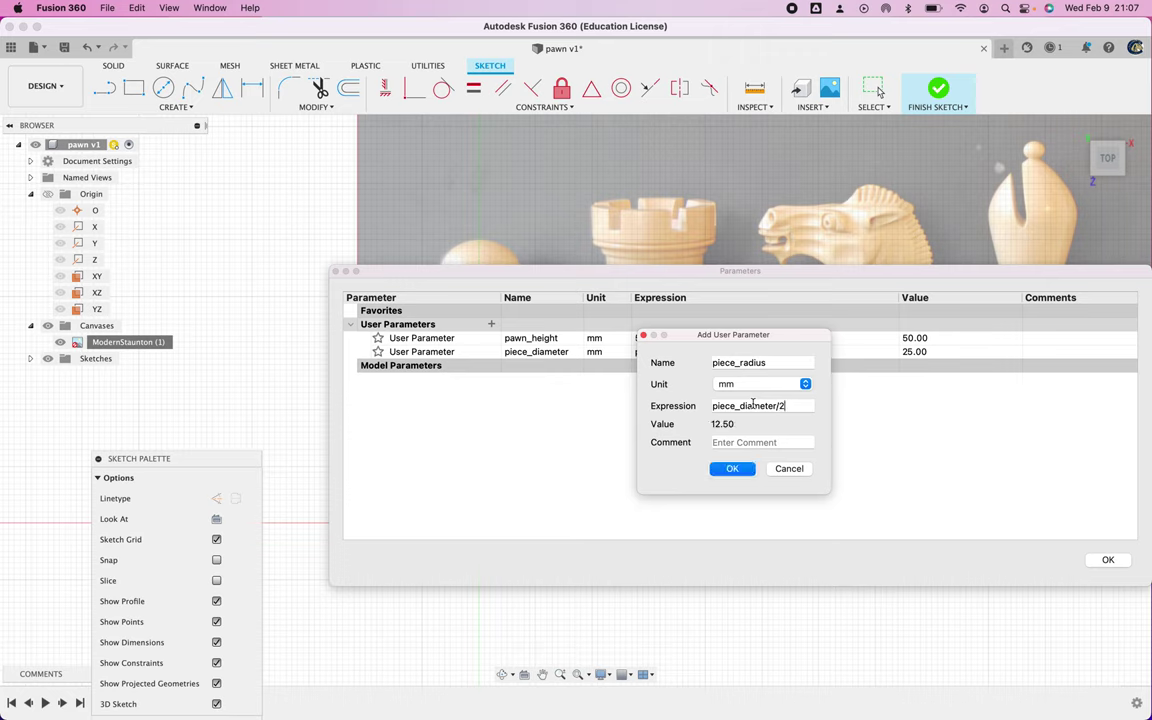
{"action": "left_click", "coordinate": [730, 472]}
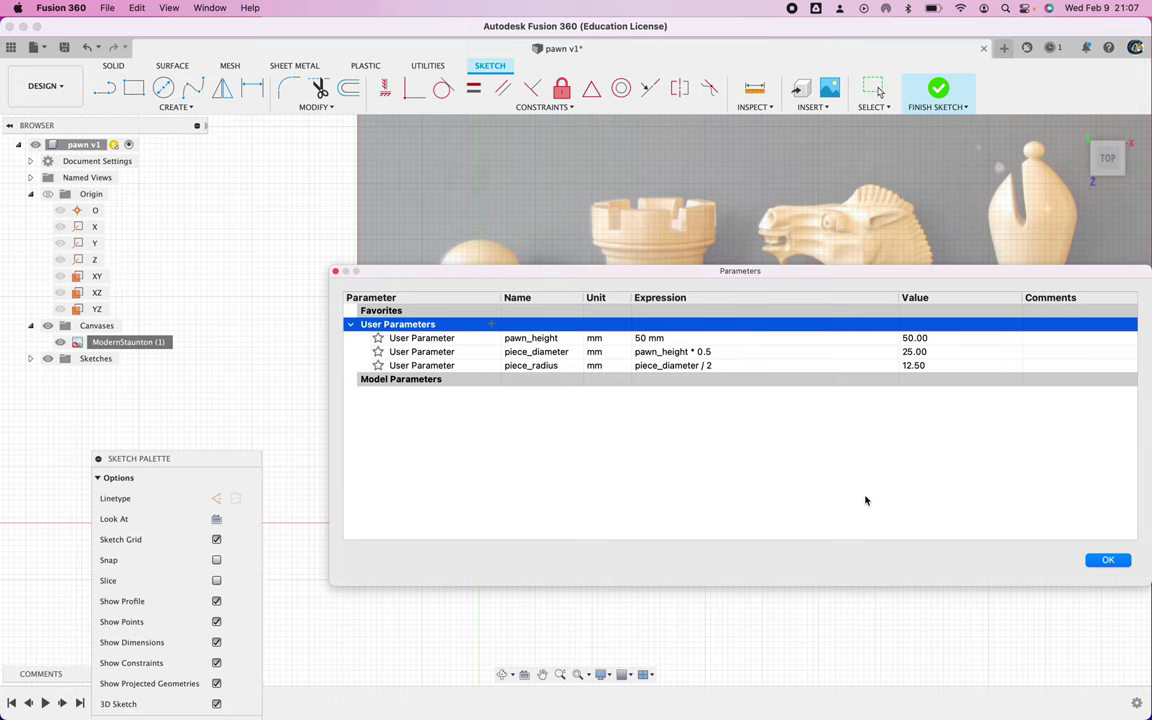
{"action": "left_click", "coordinate": [1107, 560]}
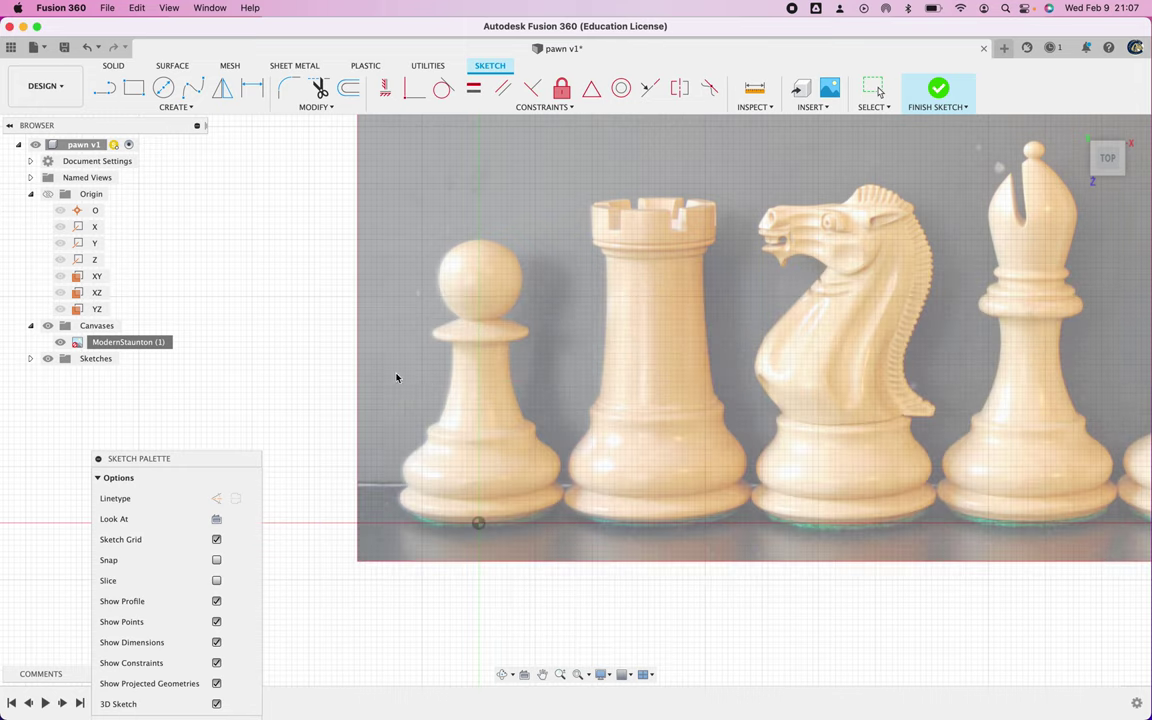
{"action": "key", "text": "Escape"}
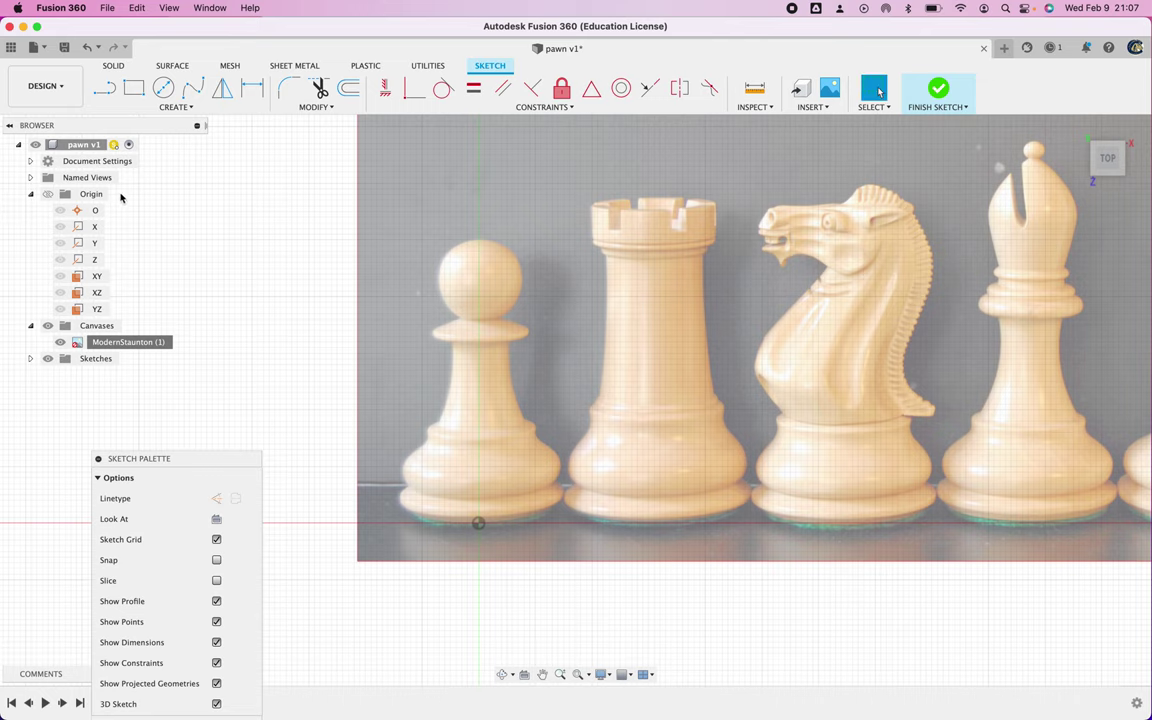
Draw a line from the origin at the pawn's base to a point above the pawn's head.
{"action": "left_click", "coordinate": [106, 95]}
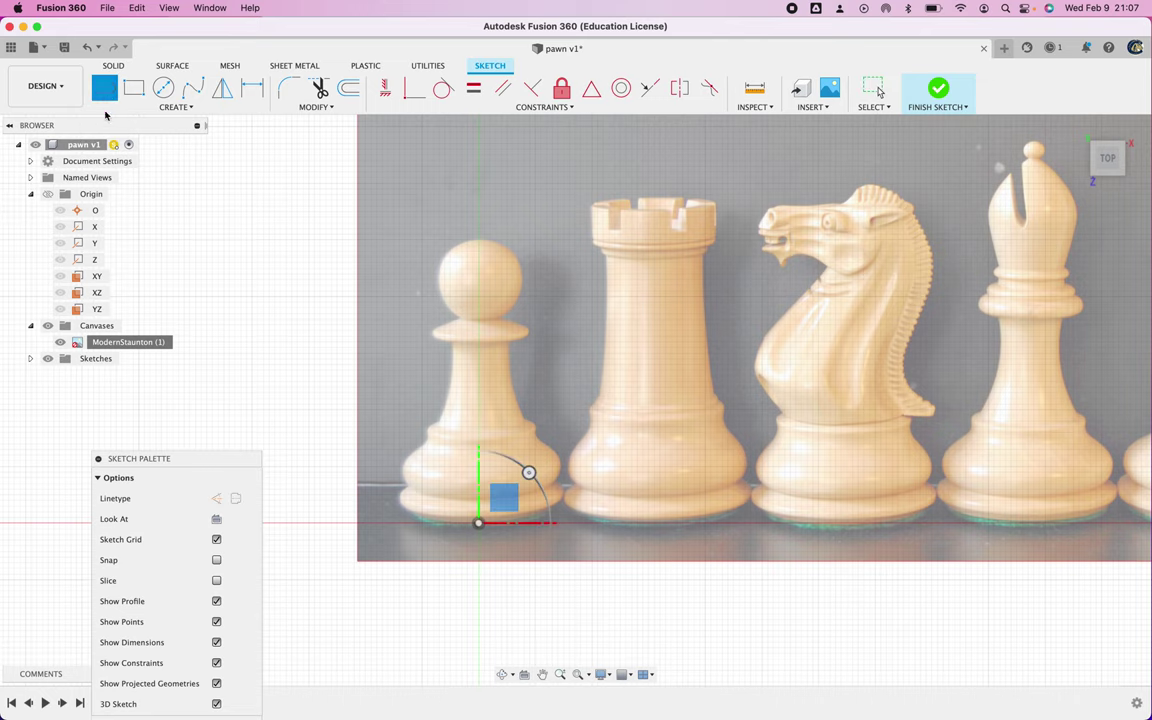
{"action": "scroll", "coordinate": [290, 441], "scroll_direction": "up", "scroll_amount": 3}
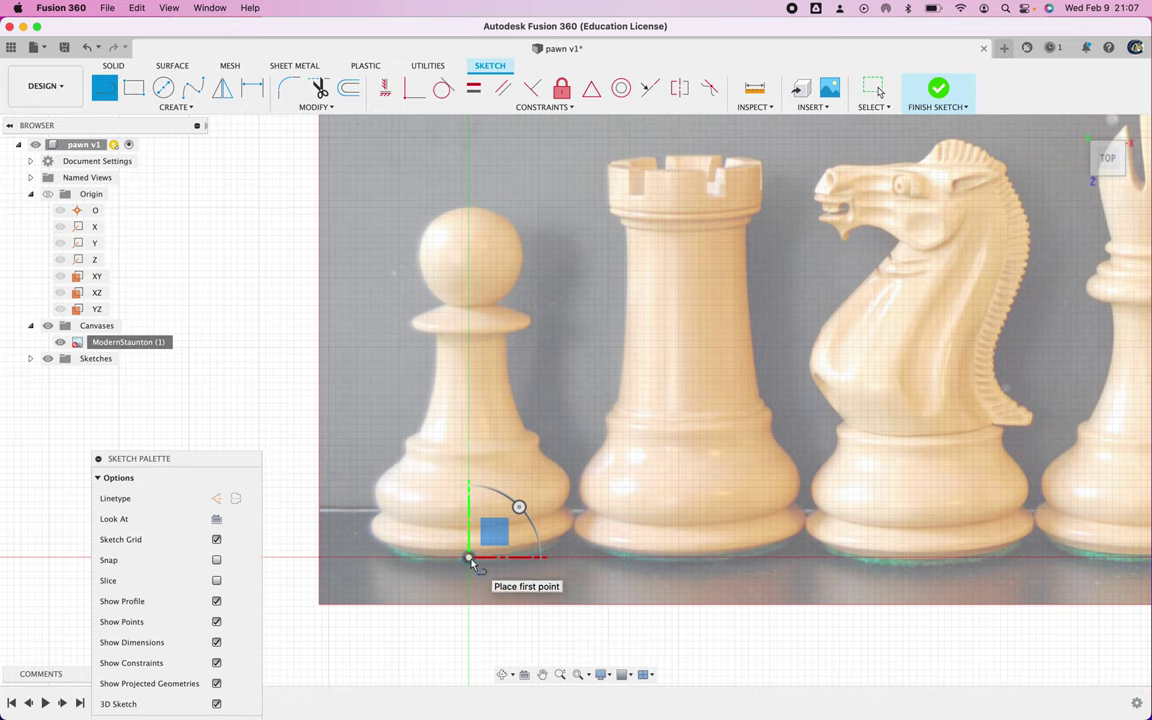
{"action": "scroll", "coordinate": [471, 562], "scroll_direction": "up", "scroll_amount": 2}
{"action": "scroll", "coordinate": [411, 583], "scroll_direction": "up", "scroll_amount": 1}
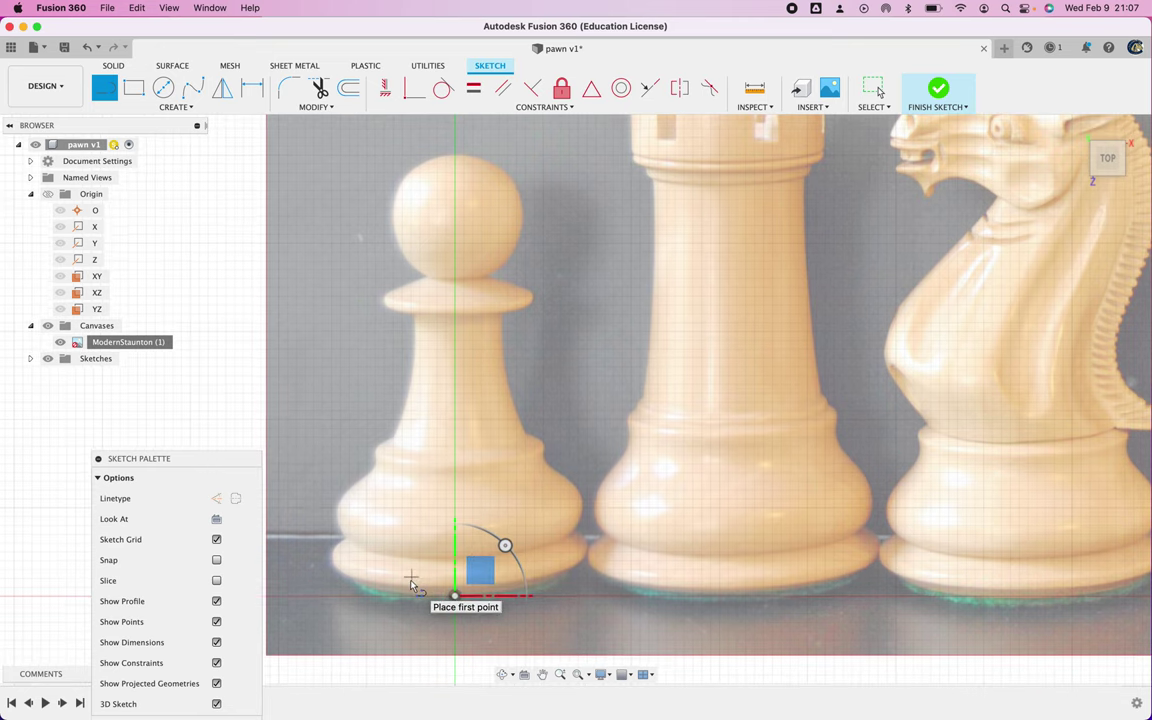
{"action": "scroll", "coordinate": [422, 648], "scroll_direction": "down", "scroll_amount": 3}
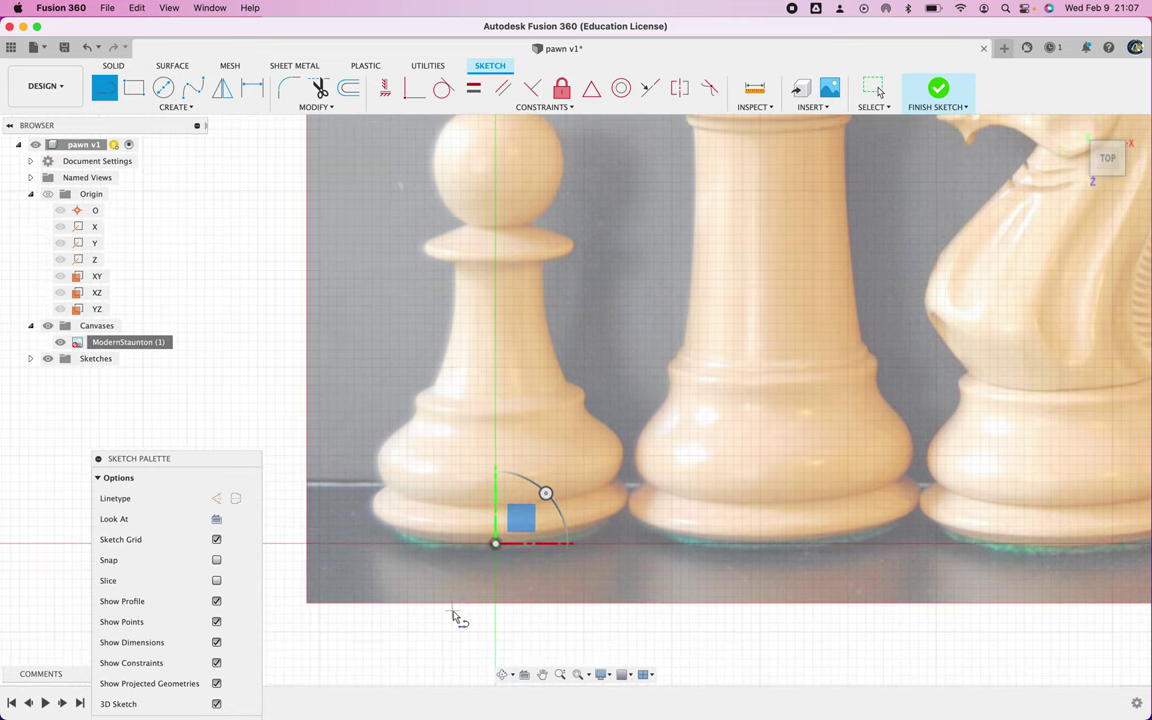
{"action": "left_click", "coordinate": [495, 545]}
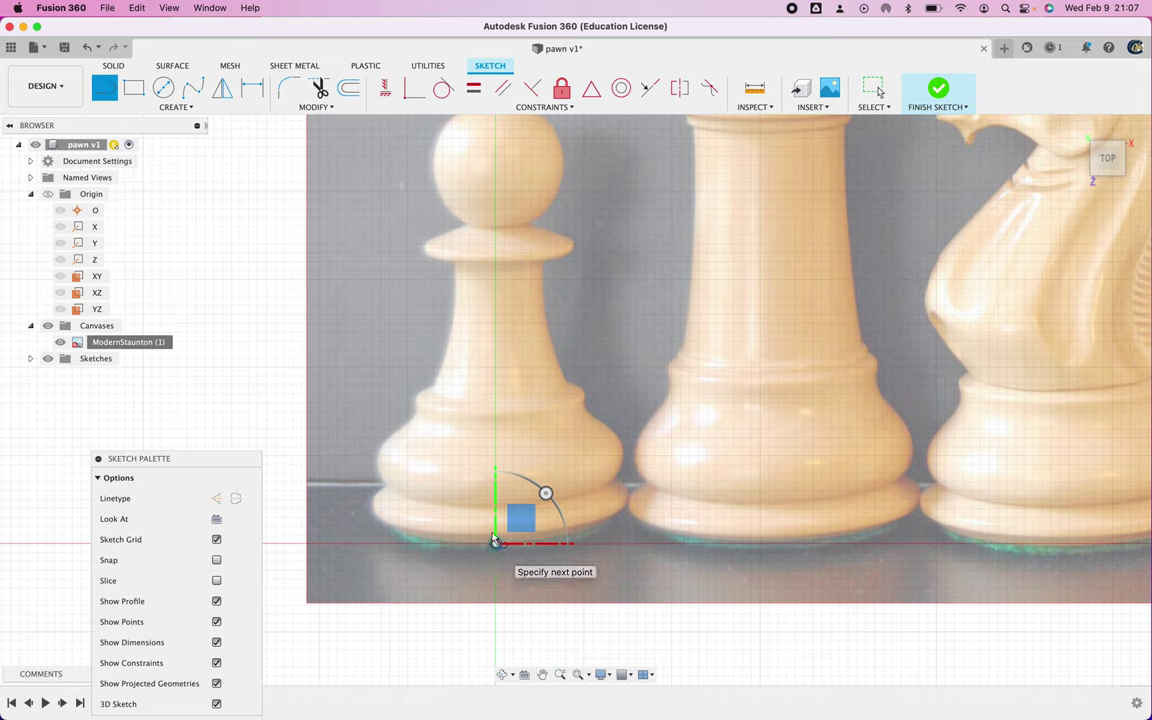
{"action": "scroll", "coordinate": [464, 415], "scroll_direction": "up", "scroll_amount": 5}
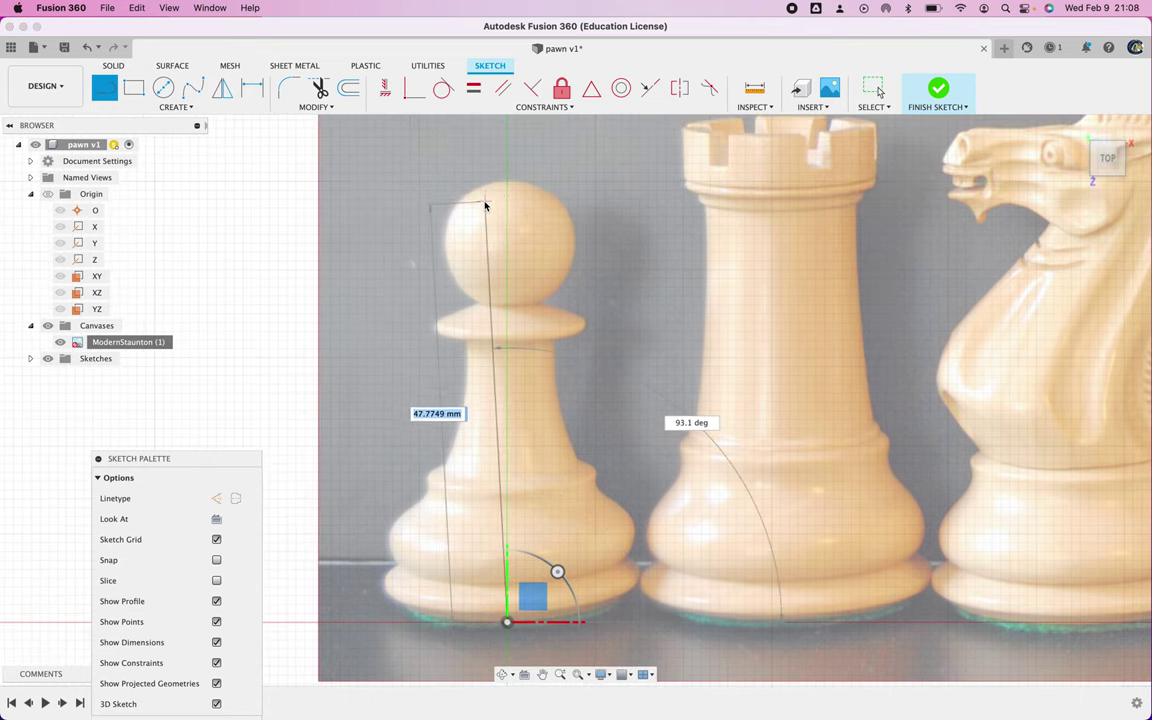
{"action": "left_click", "coordinate": [426, 168]}
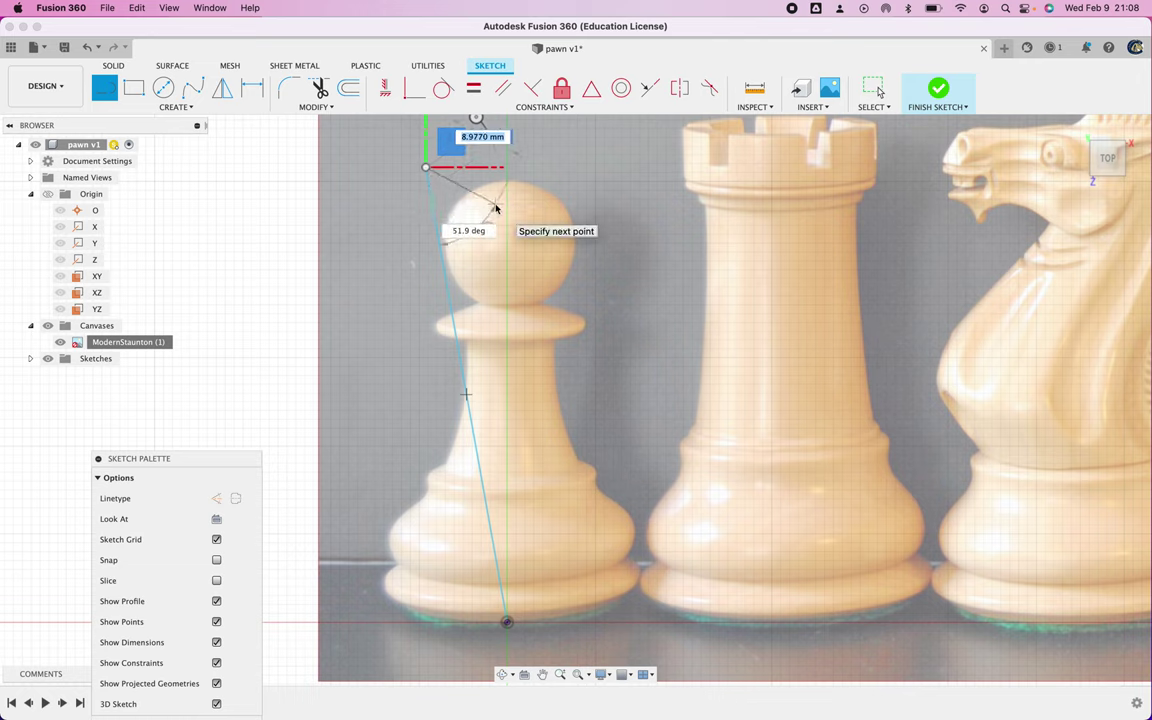
{"action": "key", "text": "Escape"}
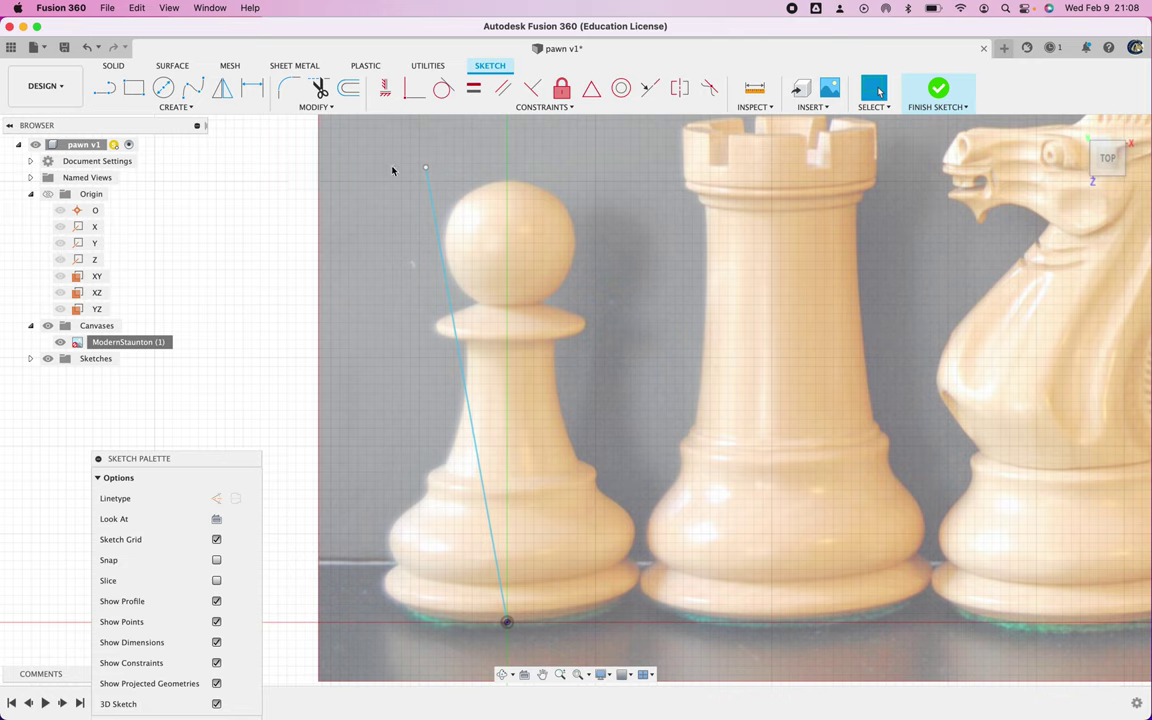
{"action": "left_click", "coordinate": [386, 91]}
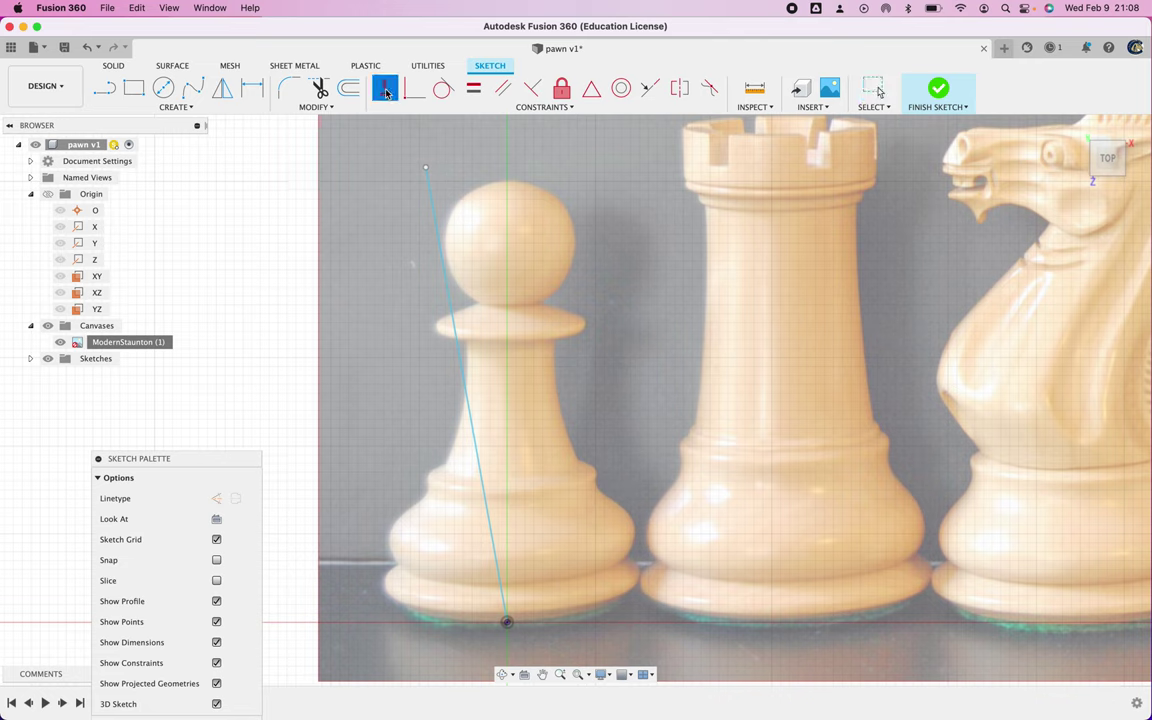
Constrain the line from the origin through the pawn's head to be vertical.
{"action": "left_click", "coordinate": [426, 167]}
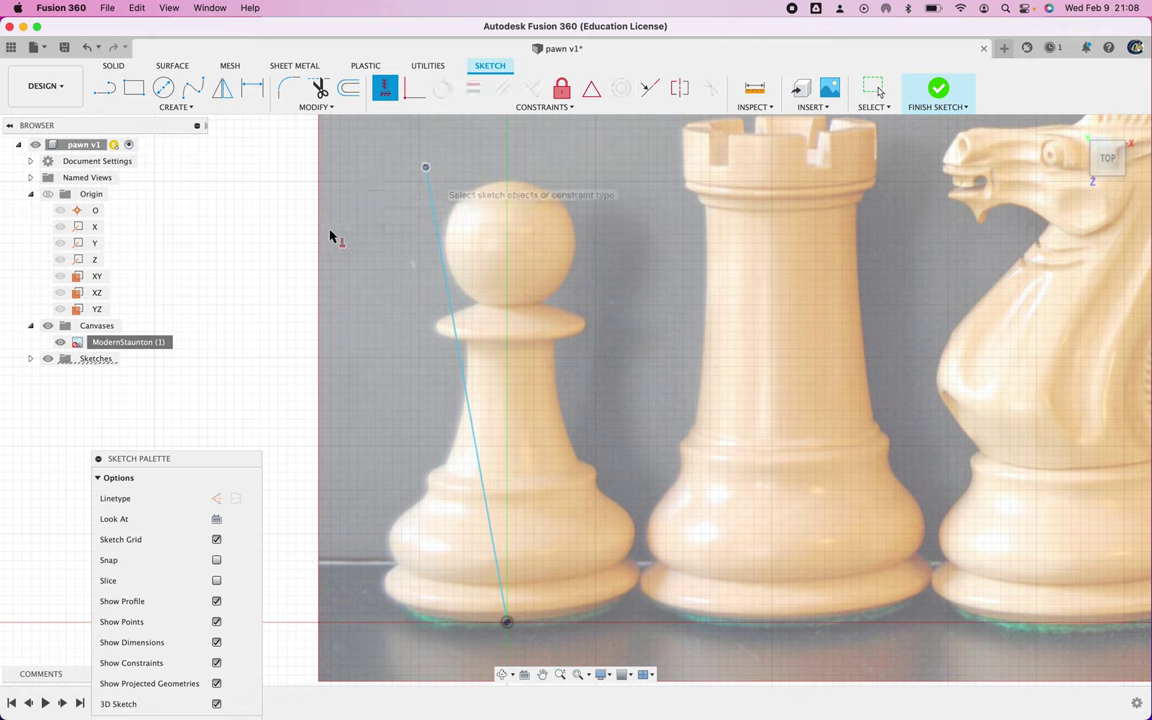
{"action": "left_click", "coordinate": [507, 623]}
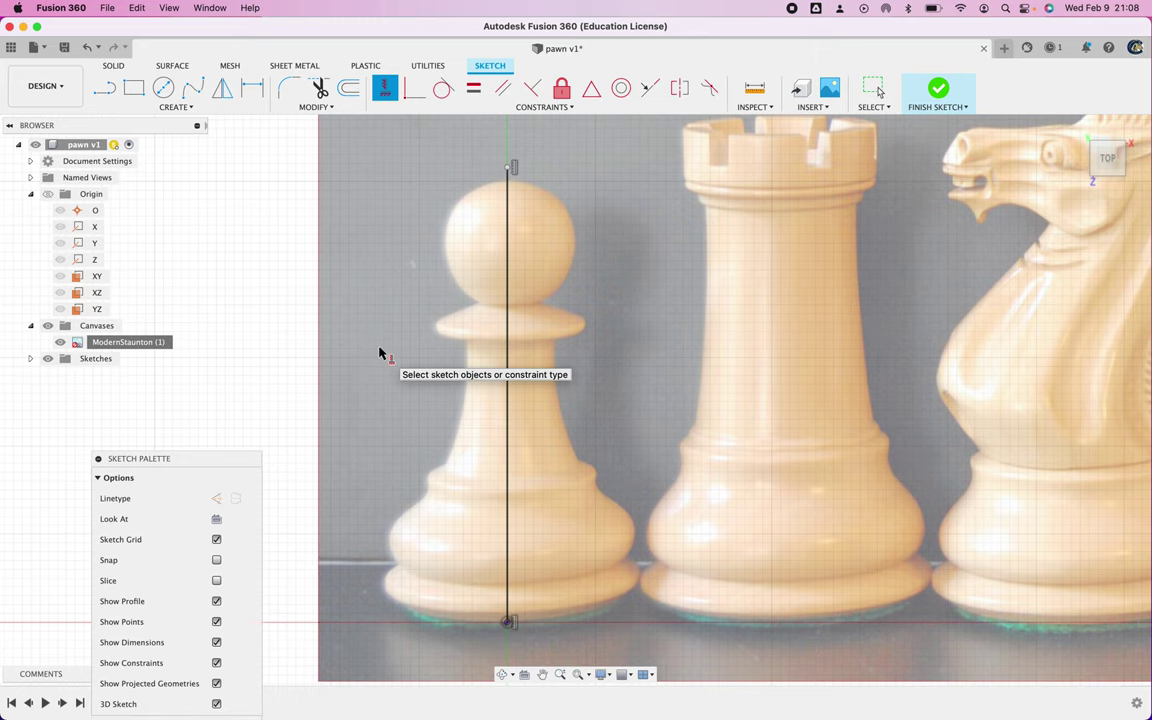
{"action": "key", "text": "d"}
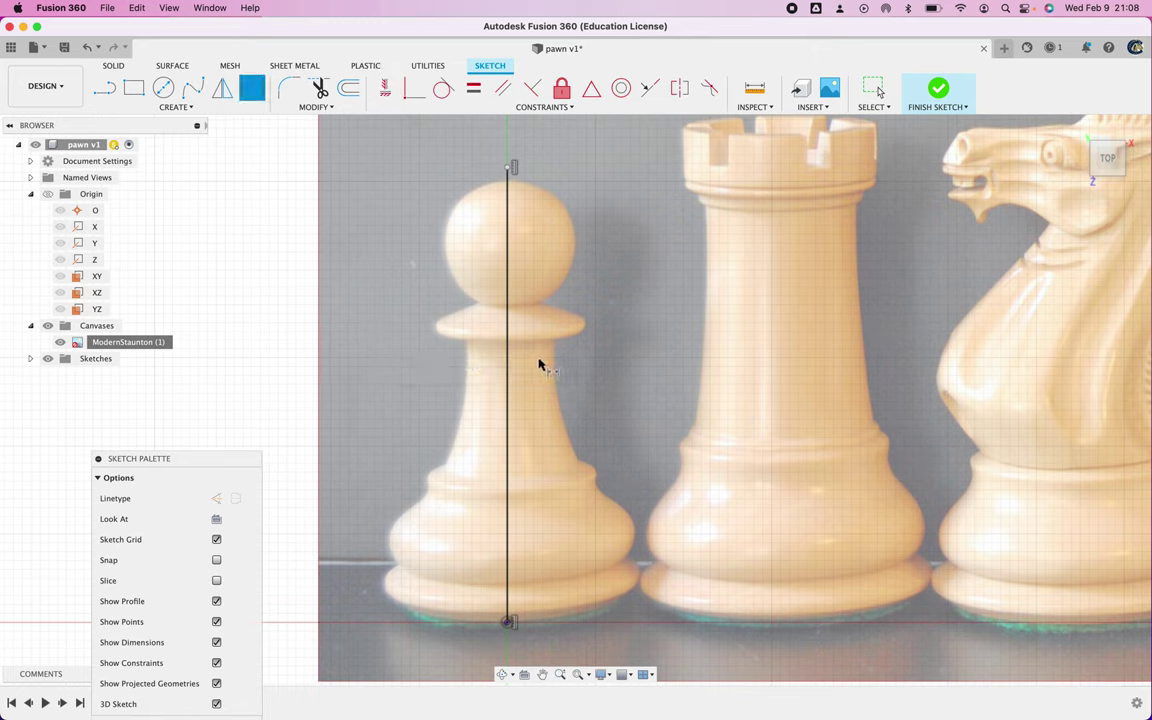
Dimension the vertical centre line with the pawn_height parameter, replacing 51.595818 mm.
{"action": "left_click", "coordinate": [508, 364]}
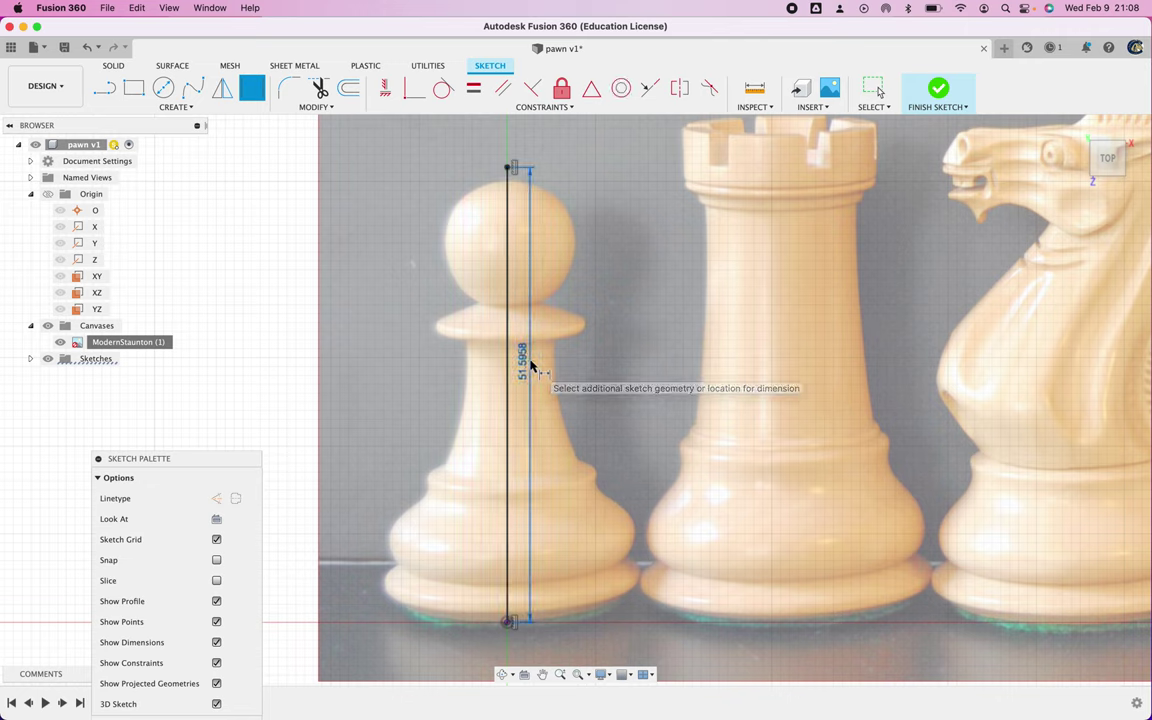
{"action": "left_click", "coordinate": [536, 365]}
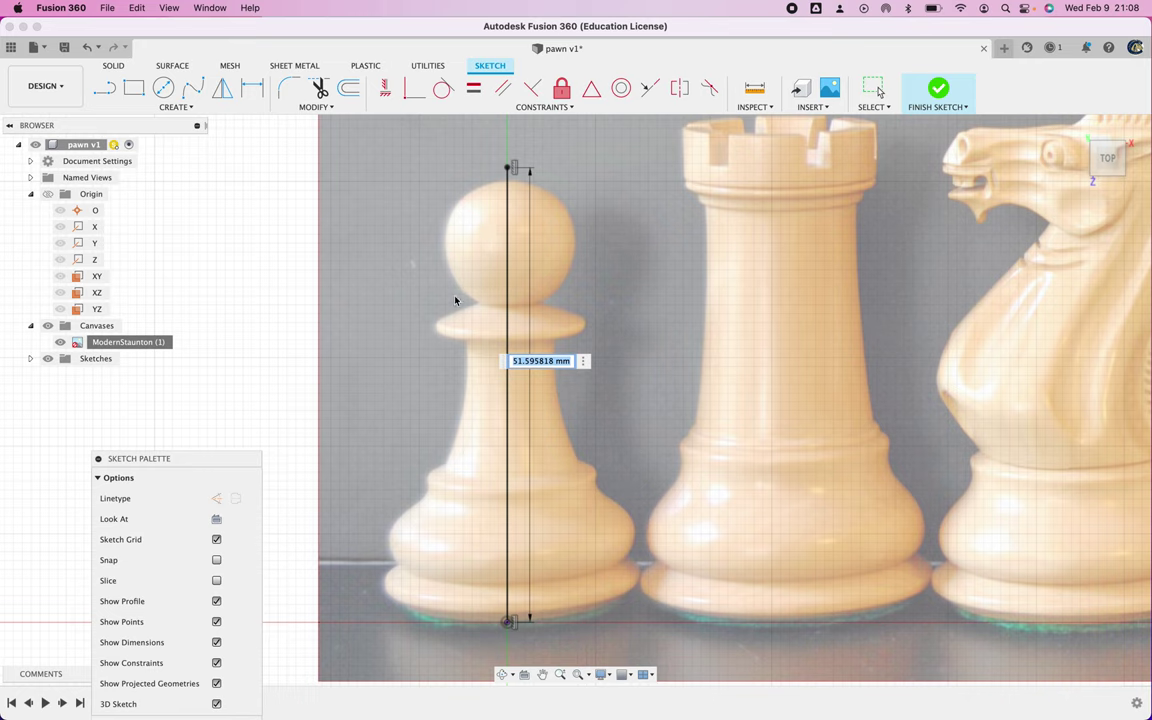
{"action": "type", "text": "pawn"}
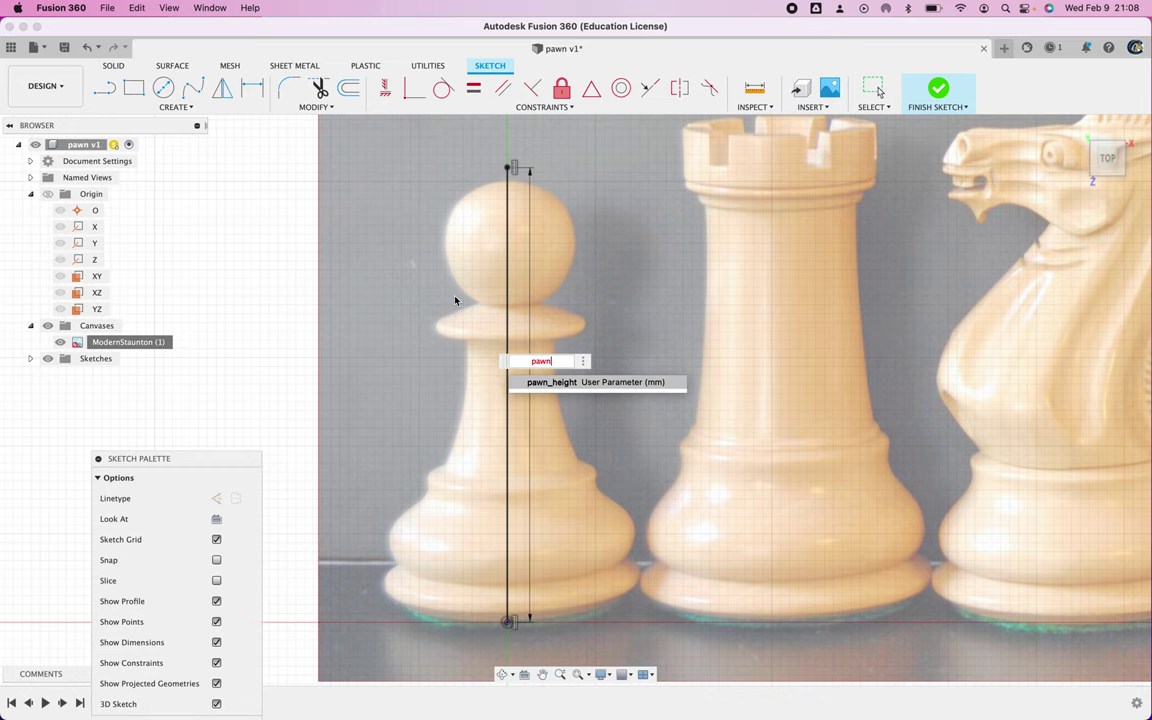
{"action": "key", "text": "Return"}
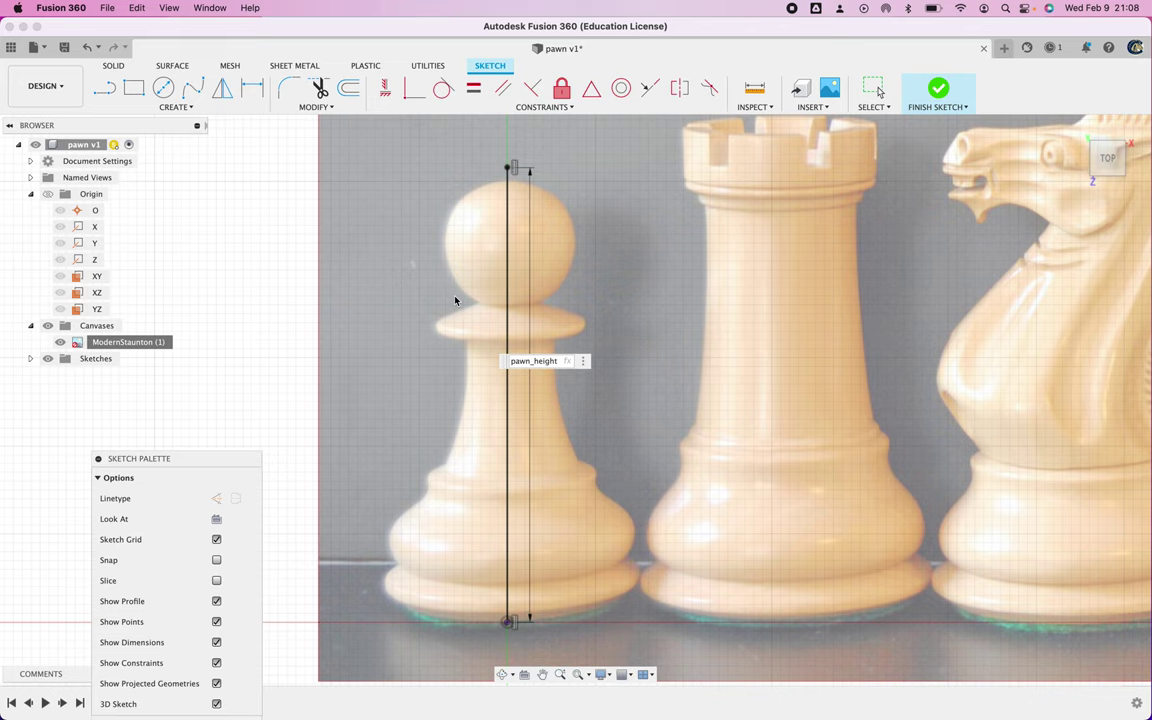
{"action": "key", "text": "Return"}
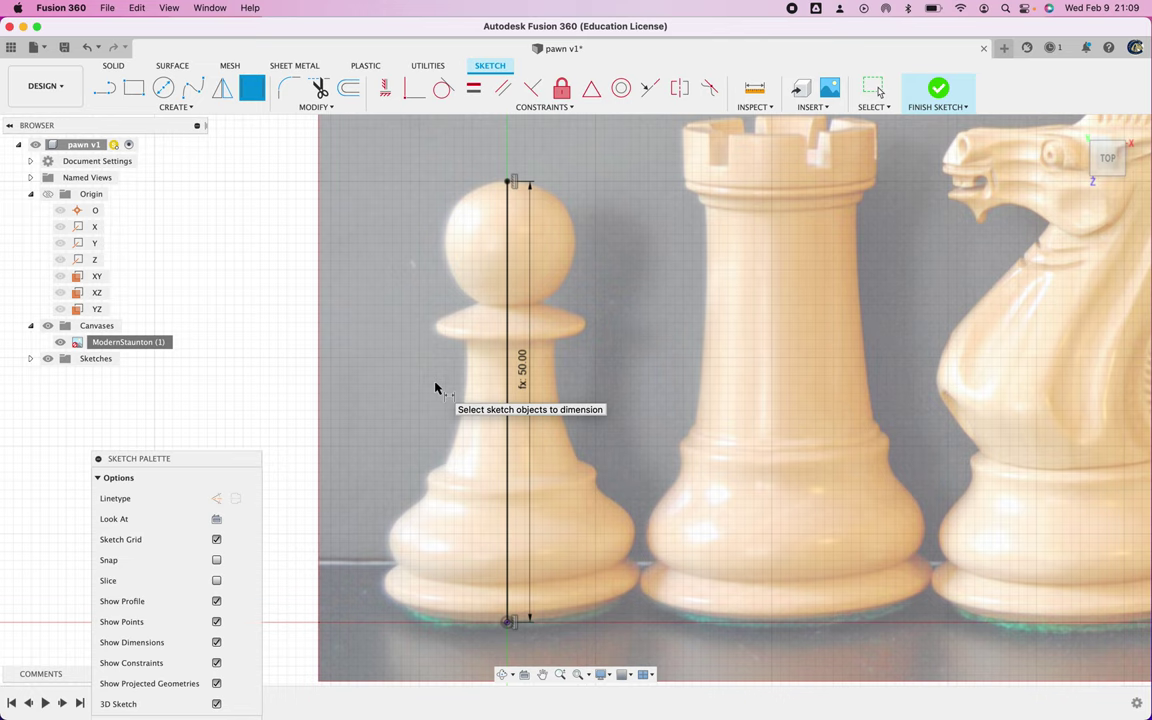
{"action": "type", "text": "s"}
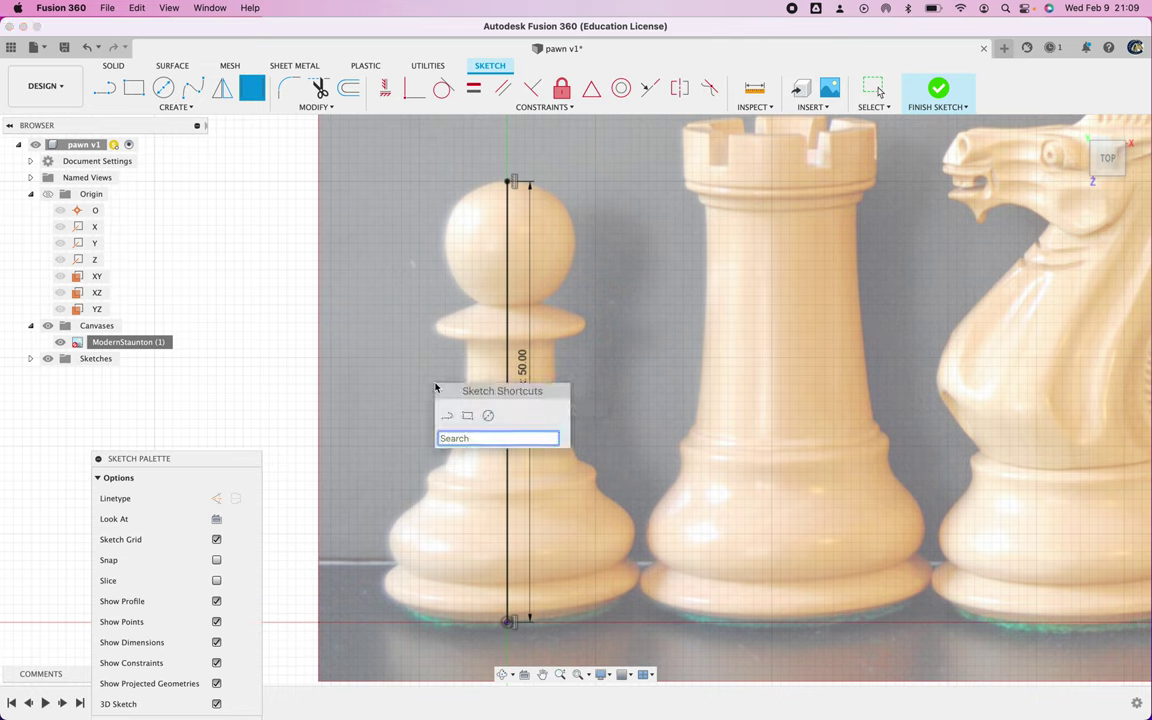
{"action": "type", "text": "para"}
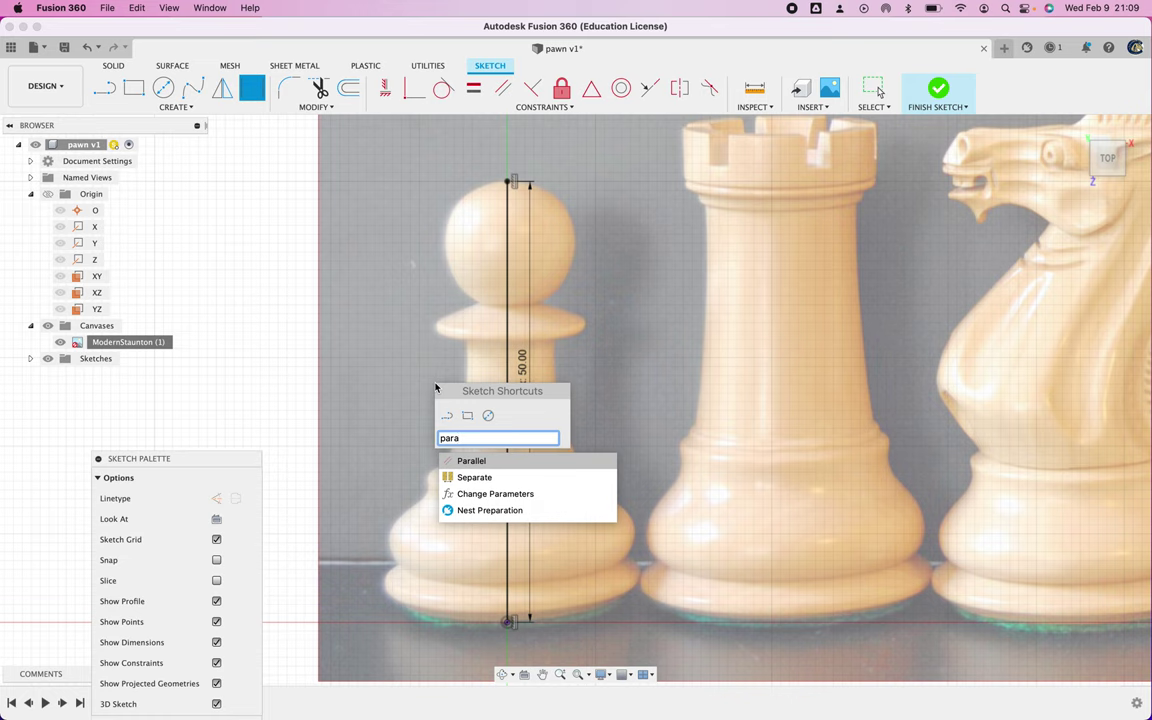
{"action": "key", "text": "Down"}
{"action": "key", "text": "Down"}
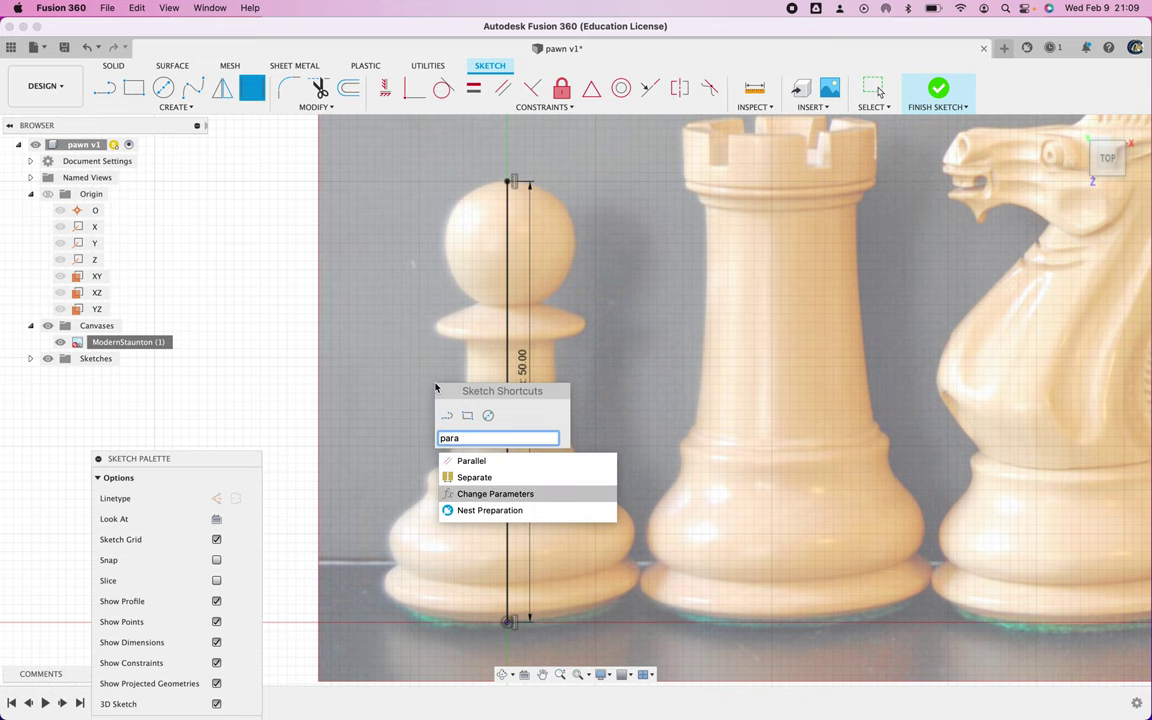
{"action": "key", "text": "Return"}
{"action": "left_click_drag", "start_coordinate": [534, 276], "coordinate": [304, 409]}
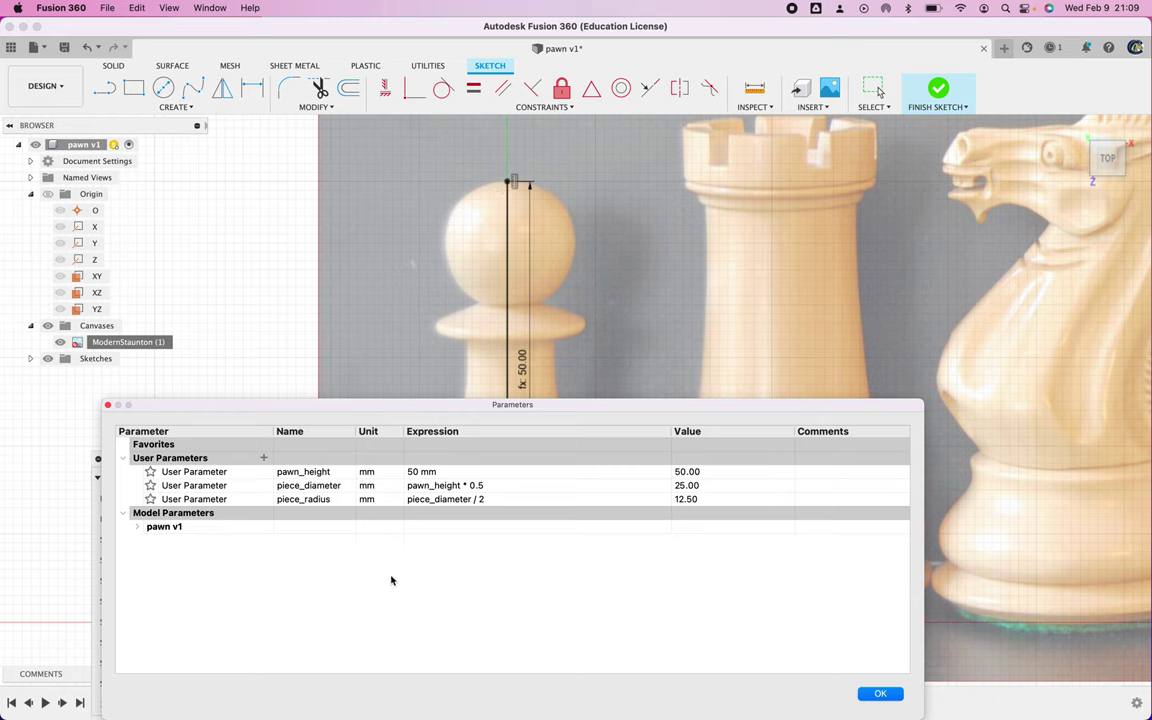
{"action": "left_click", "coordinate": [417, 473]}
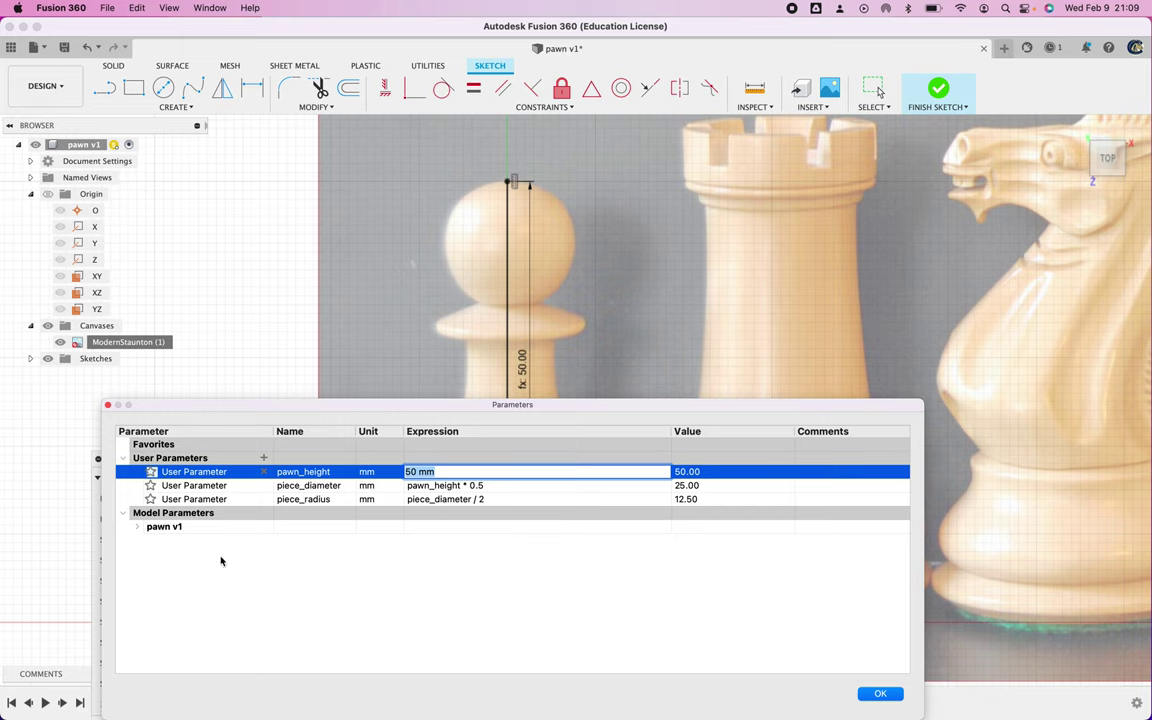
{"action": "key", "text": "shift+Left"}
{"action": "key", "text": "shift+Left"}
{"action": "key", "text": "shift+Left"}
{"action": "type", "text": "40"}
{"action": "key", "text": "Return"}
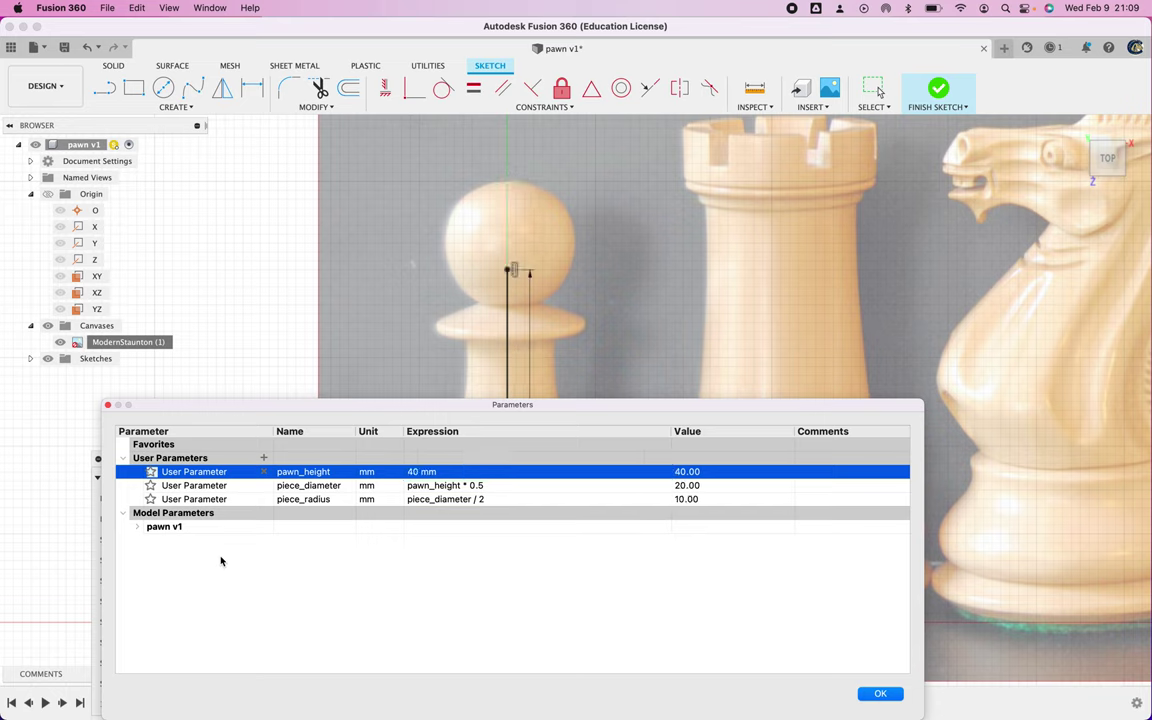
{"action": "left_click", "coordinate": [410, 474]}
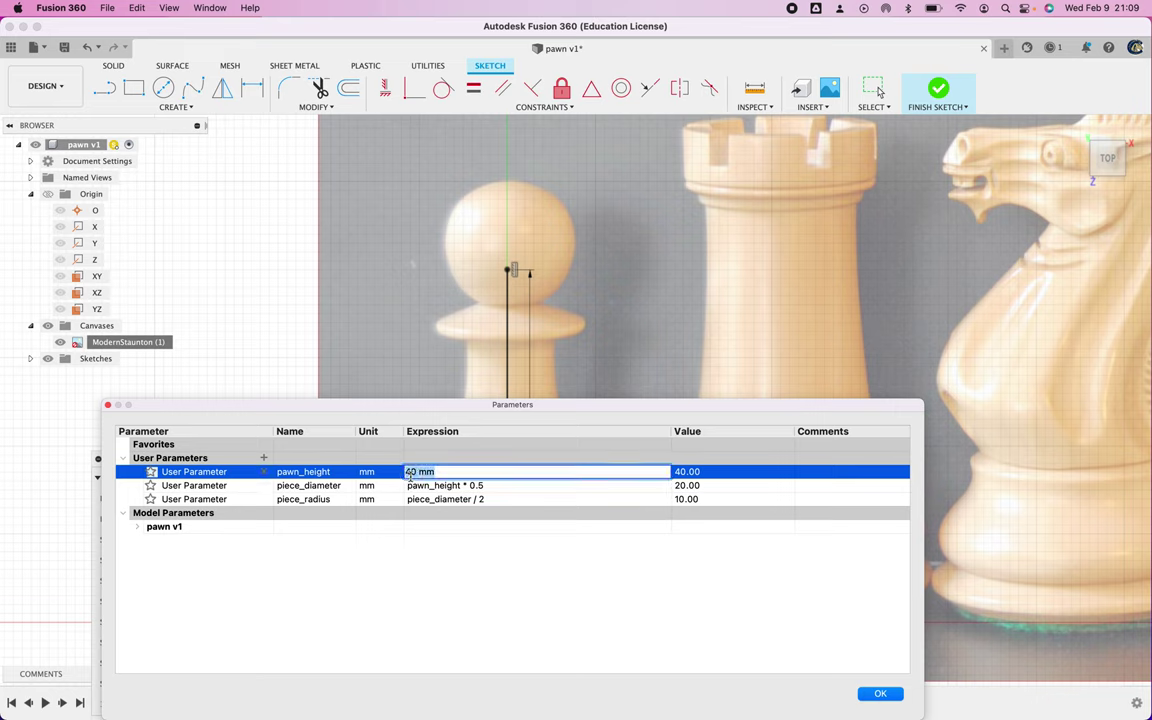
{"action": "type", "text": "50"}
{"action": "key", "text": "Return"}
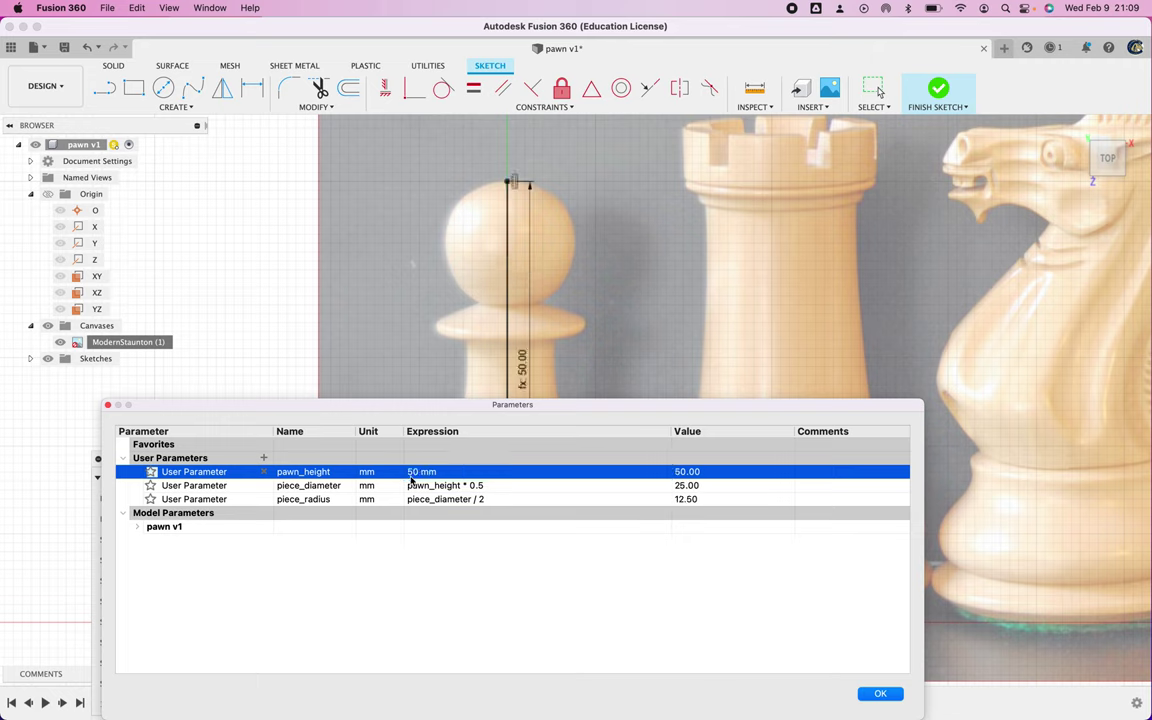
{"action": "left_click", "coordinate": [880, 692]}
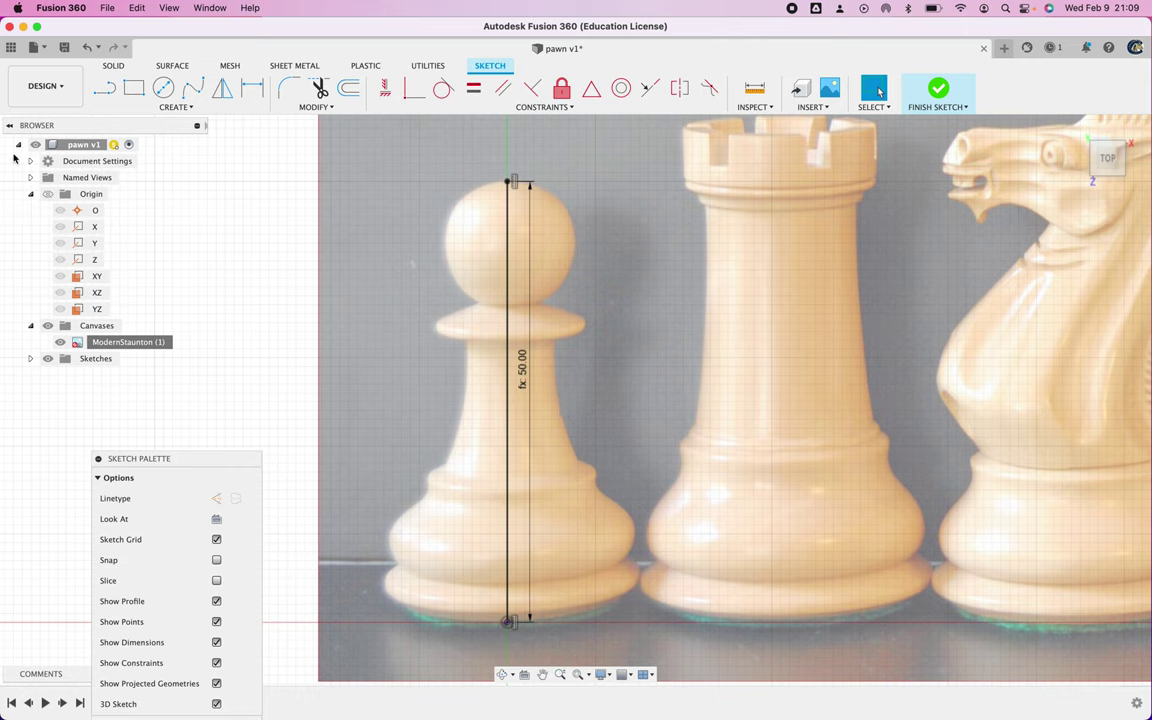
{"action": "left_click", "coordinate": [104, 89]}
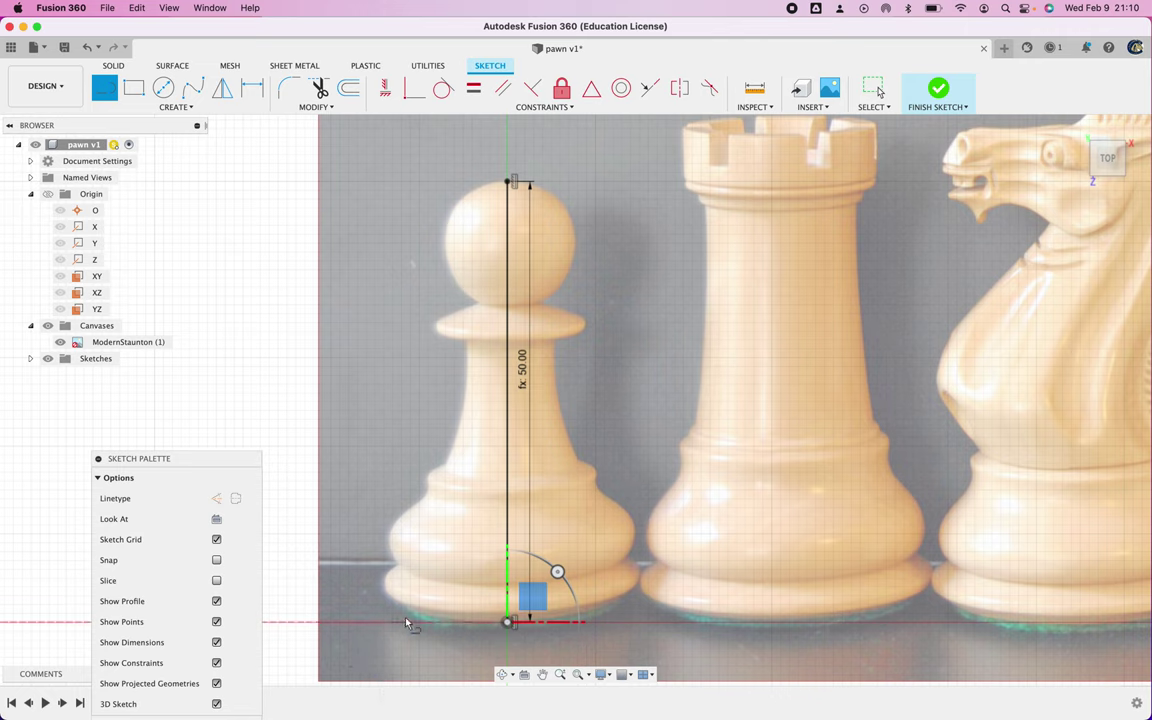
Draw a line leftward from the pawn's base point and constrain it horizontal.
{"action": "left_click", "coordinate": [507, 623]}
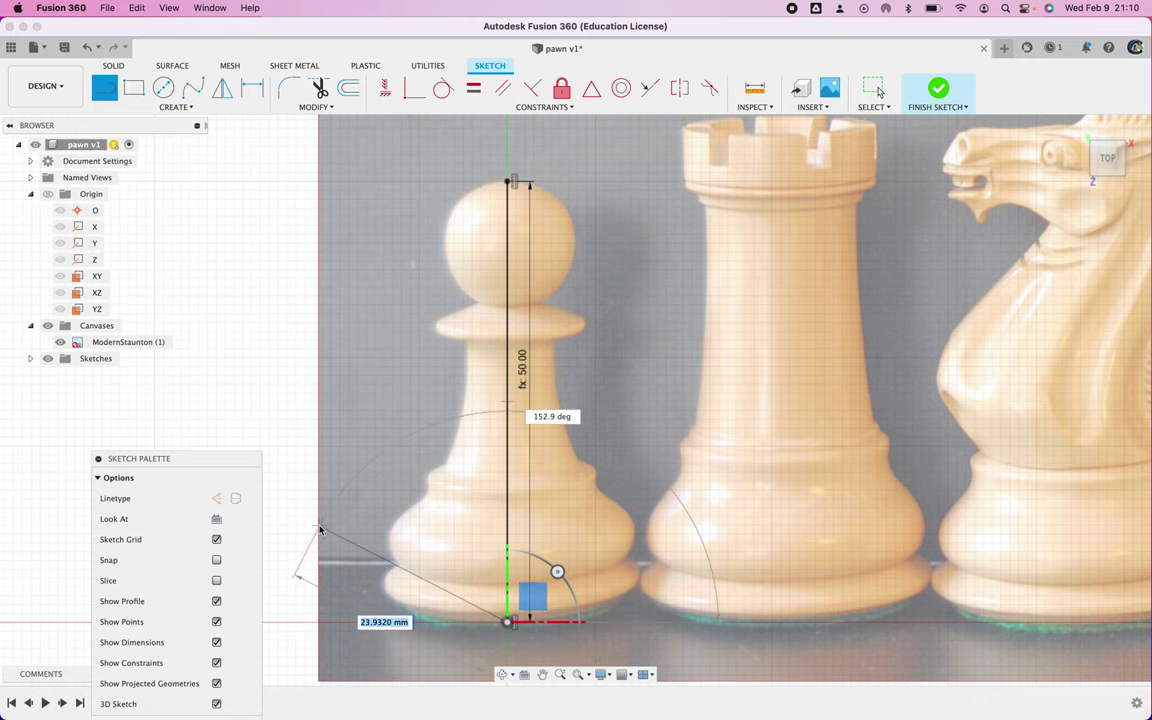
{"action": "left_click", "coordinate": [303, 558]}
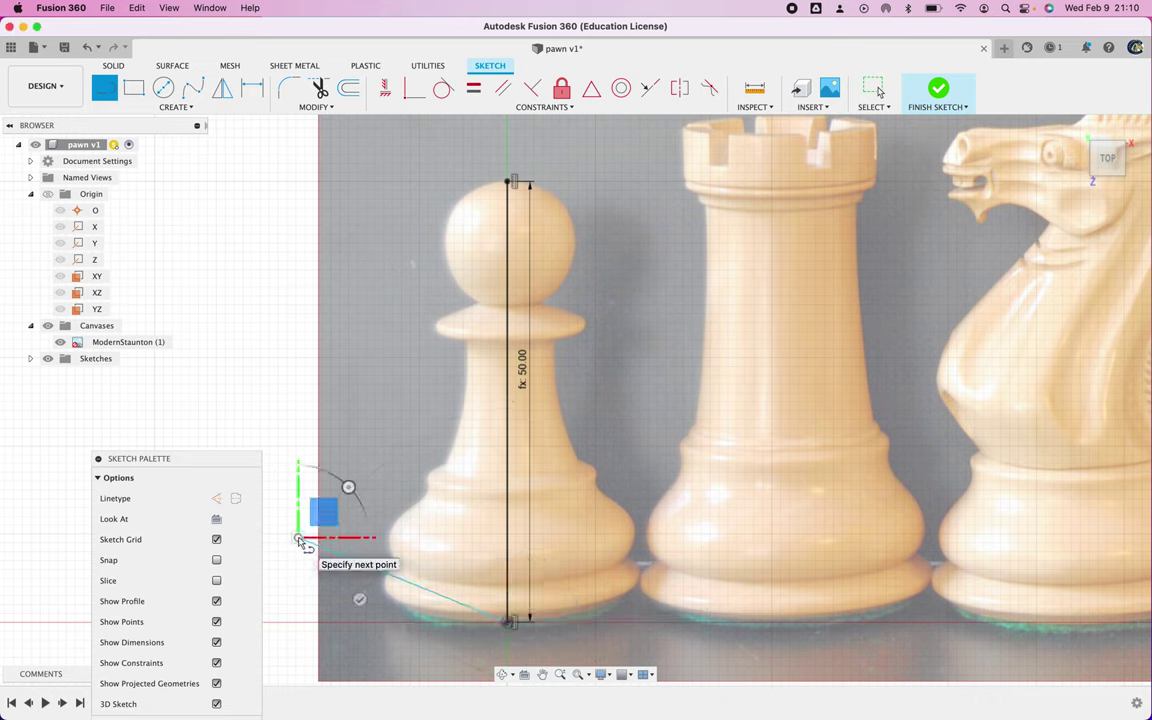
{"action": "key", "text": "Escape"}
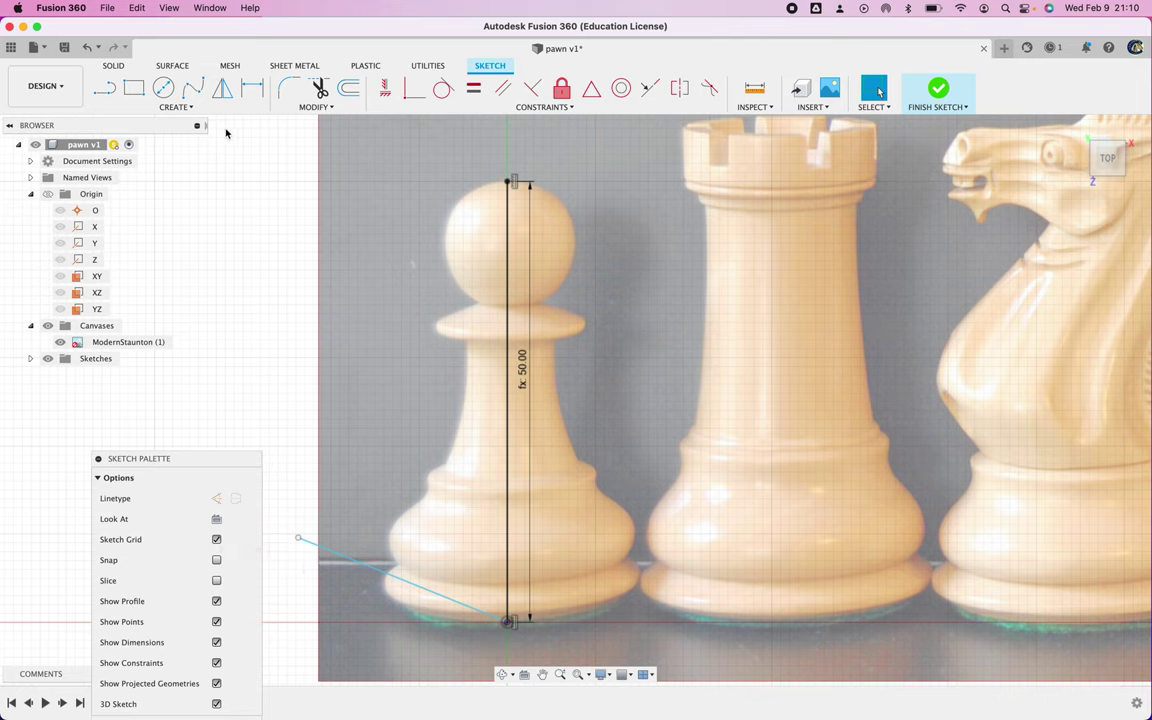
{"action": "left_click", "coordinate": [385, 92]}
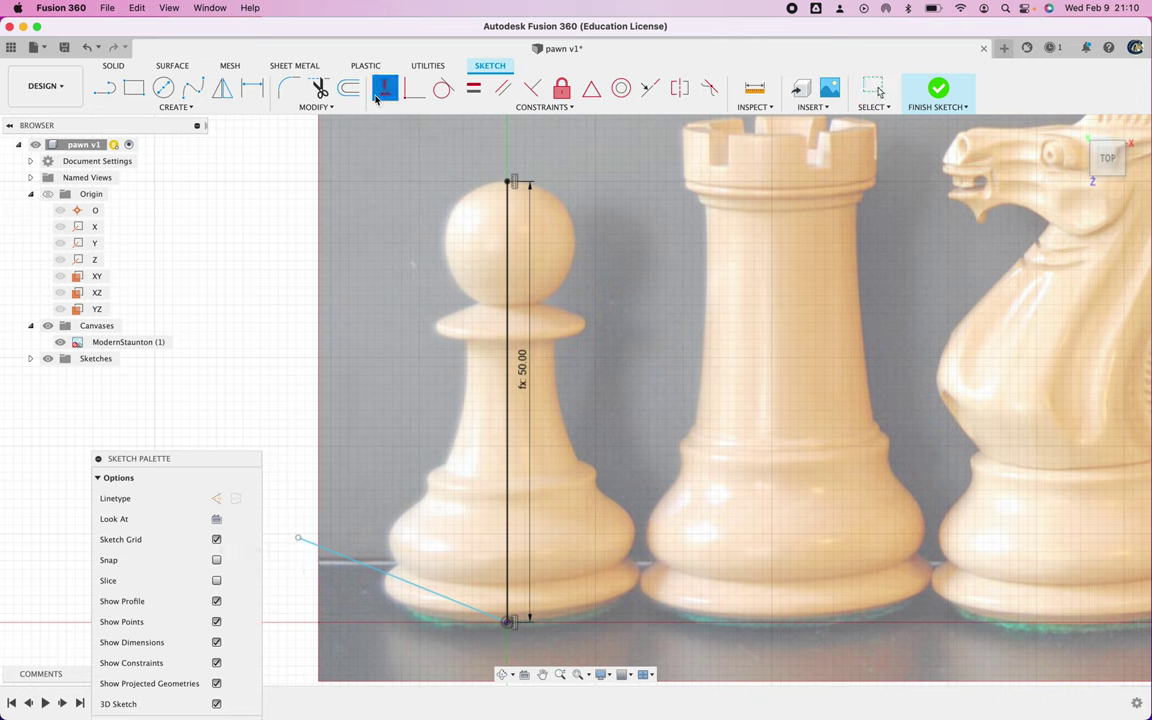
{"action": "left_click", "coordinate": [298, 539]}
{"action": "left_click", "coordinate": [507, 623]}
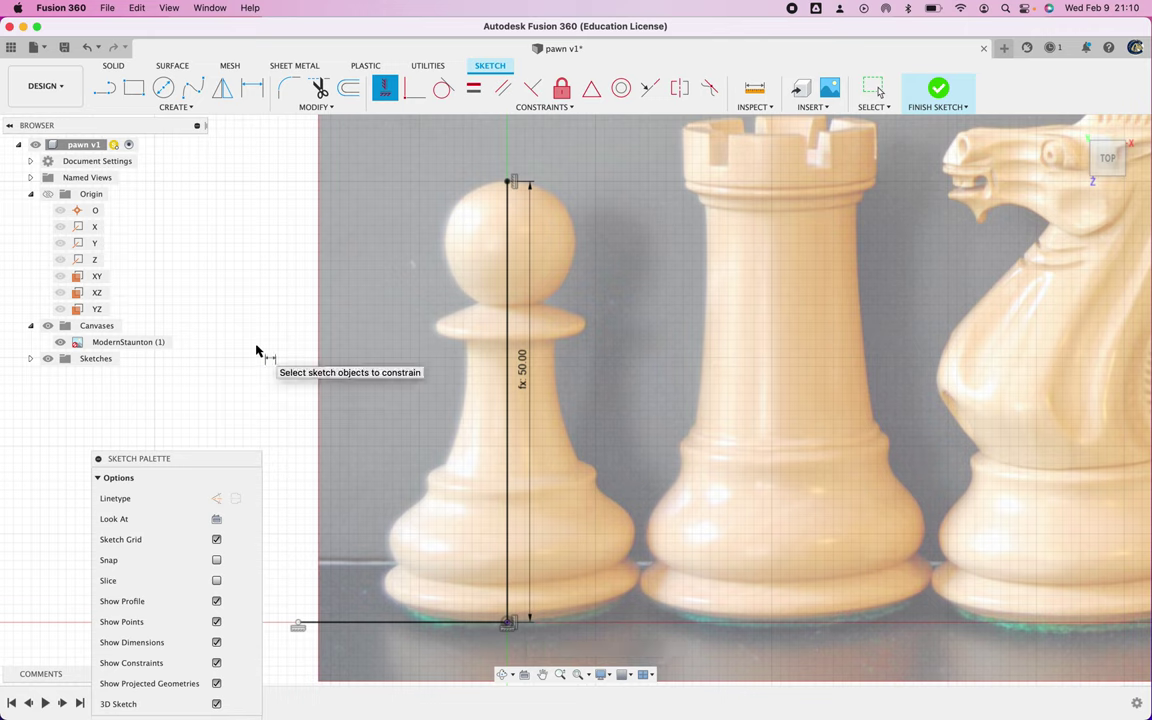
{"action": "key", "text": "d"}
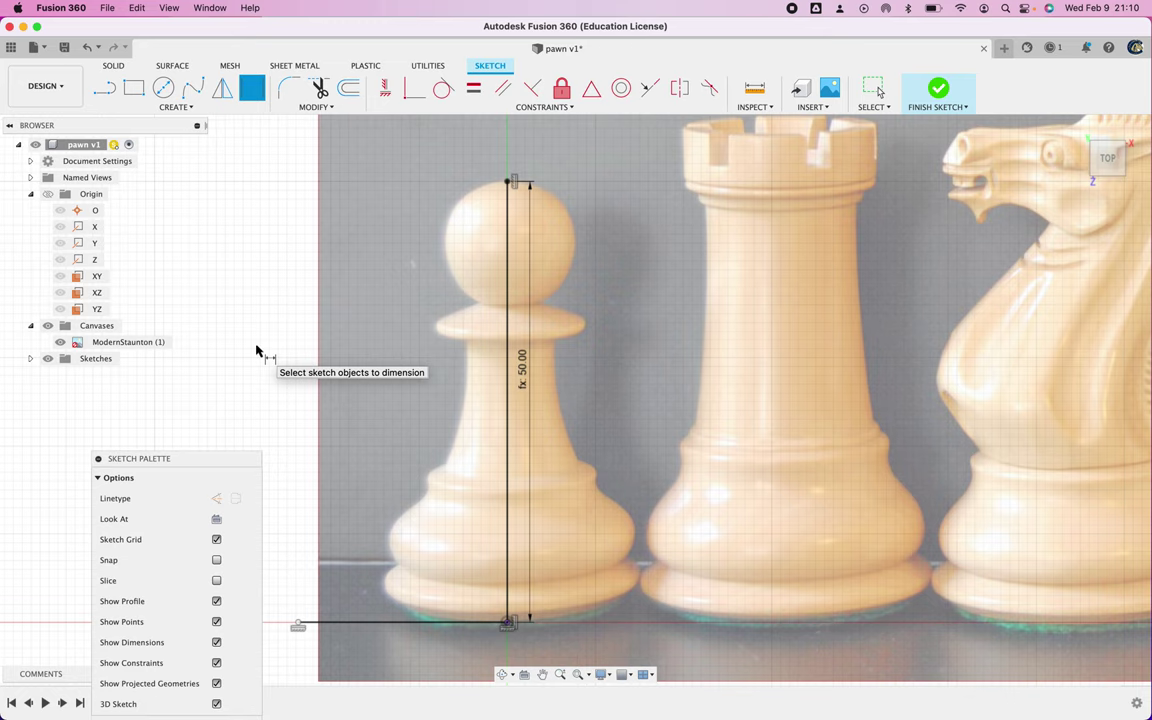
Dimension the horizontal base line below it using the piece_radius parameter (12.50 mm).
{"action": "left_click", "coordinate": [376, 627]}
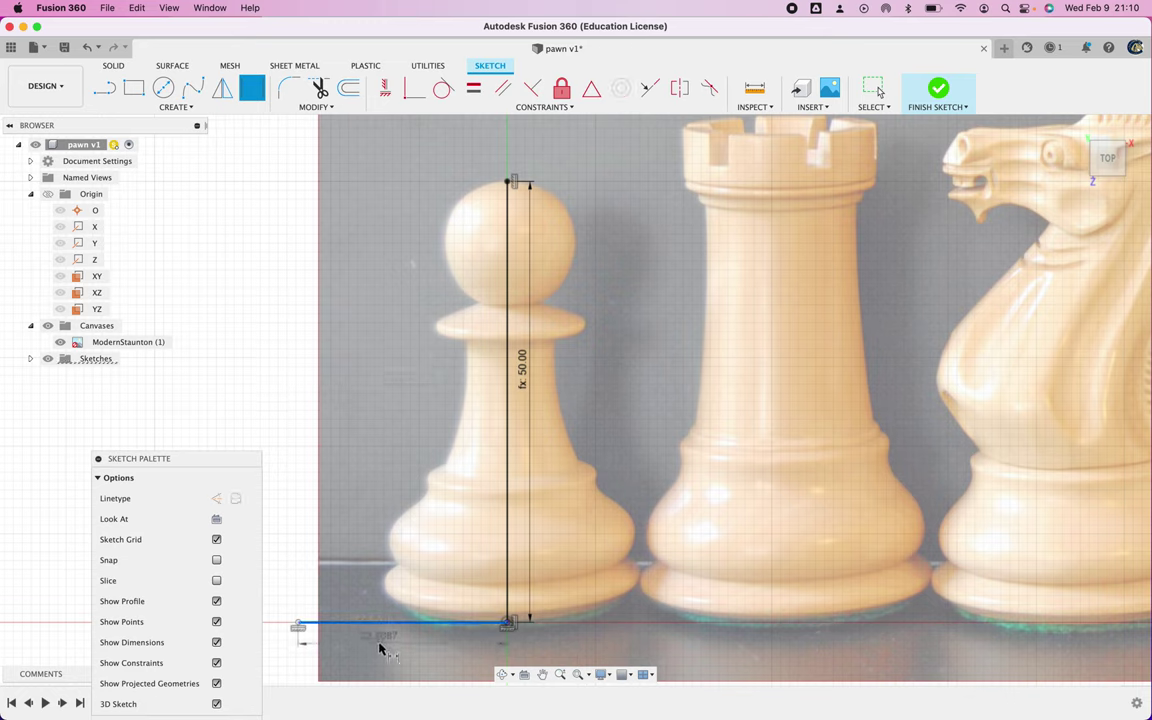
{"action": "left_click", "coordinate": [380, 646]}
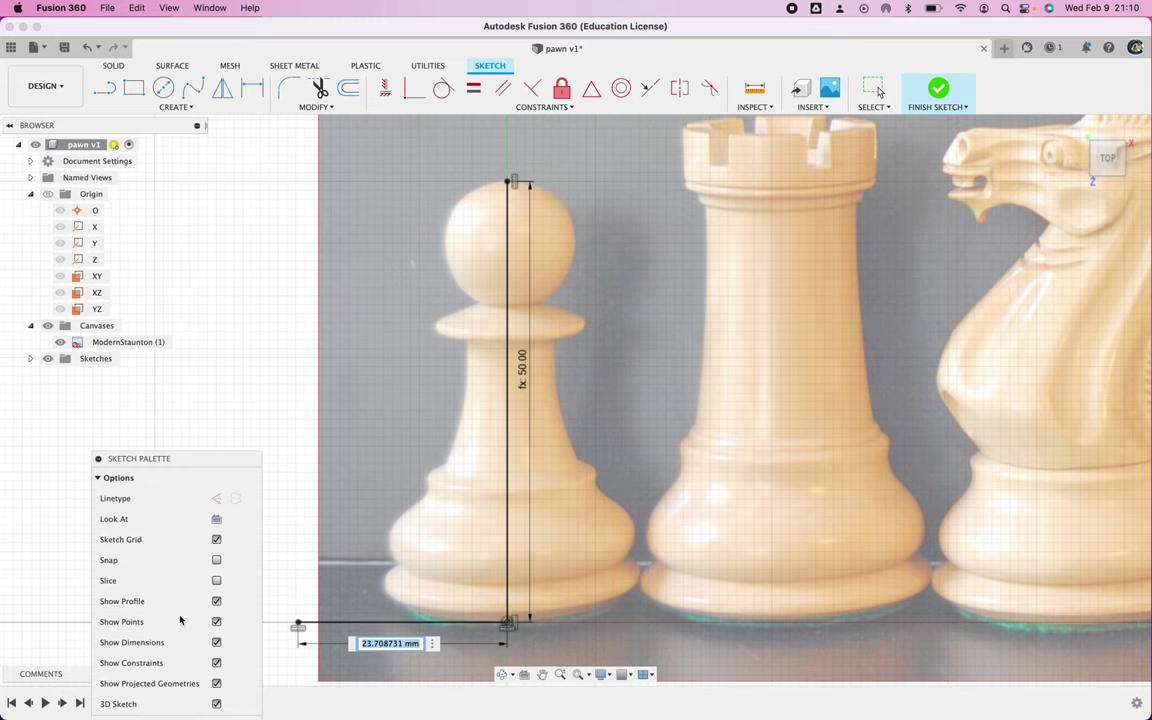
{"action": "type", "text": "p"}
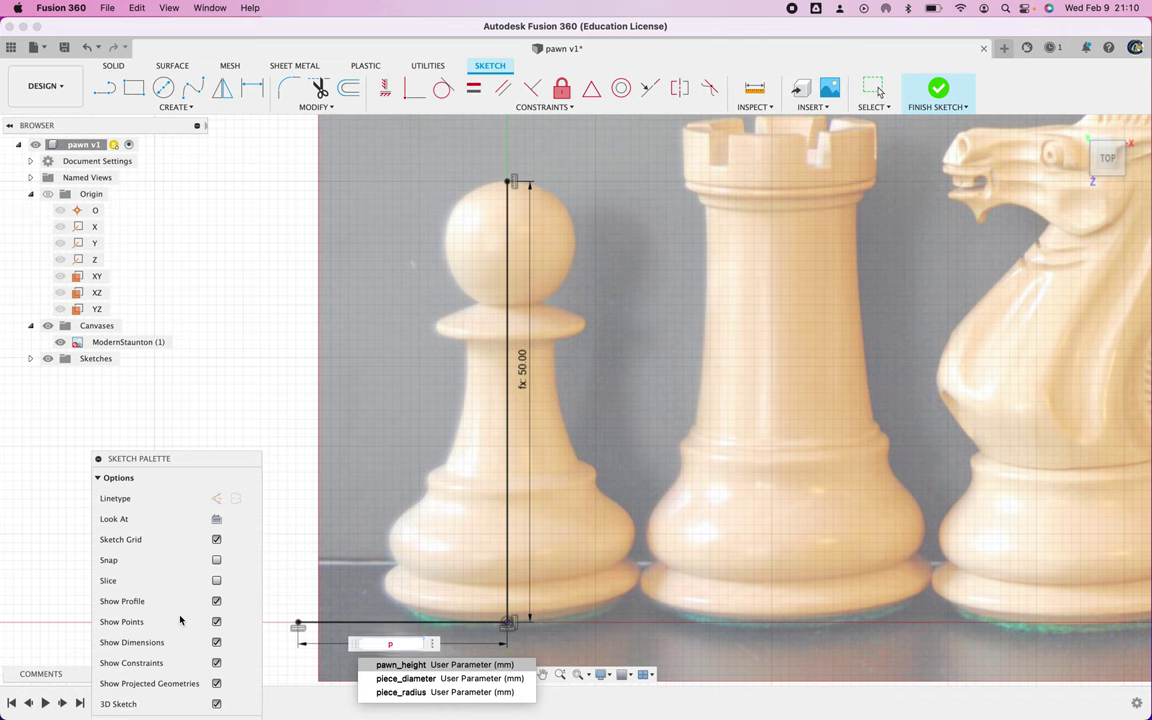
{"action": "type", "text": "iece"}
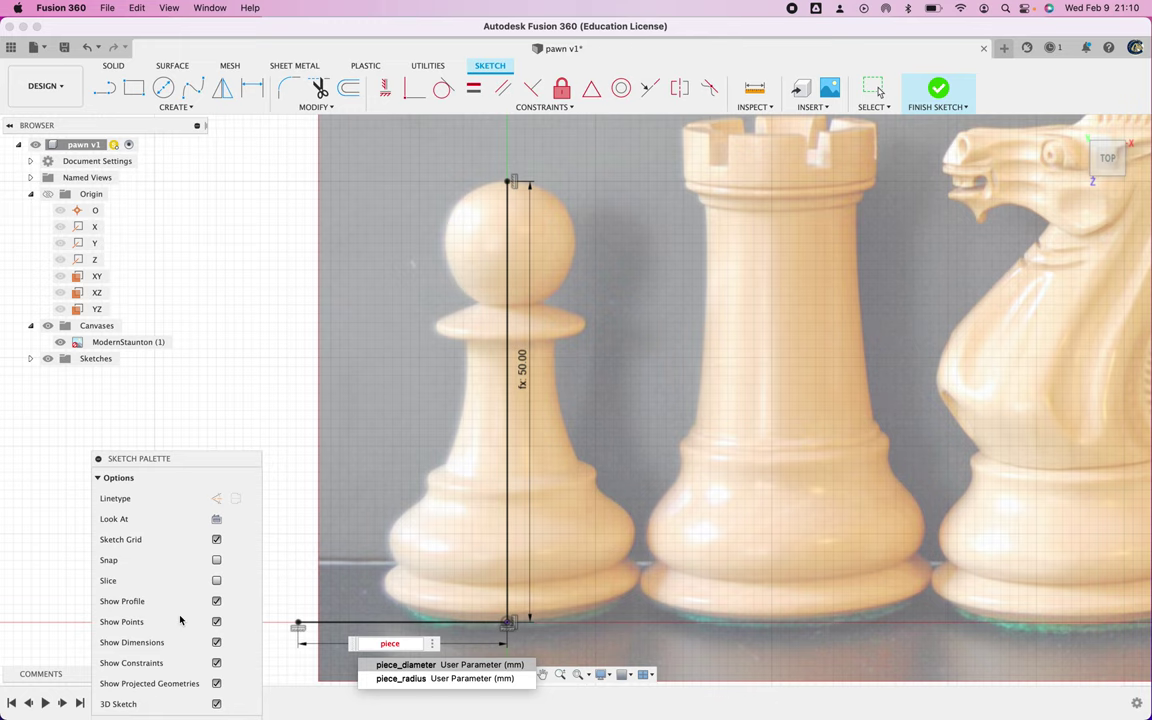
{"action": "key", "text": "Down"}
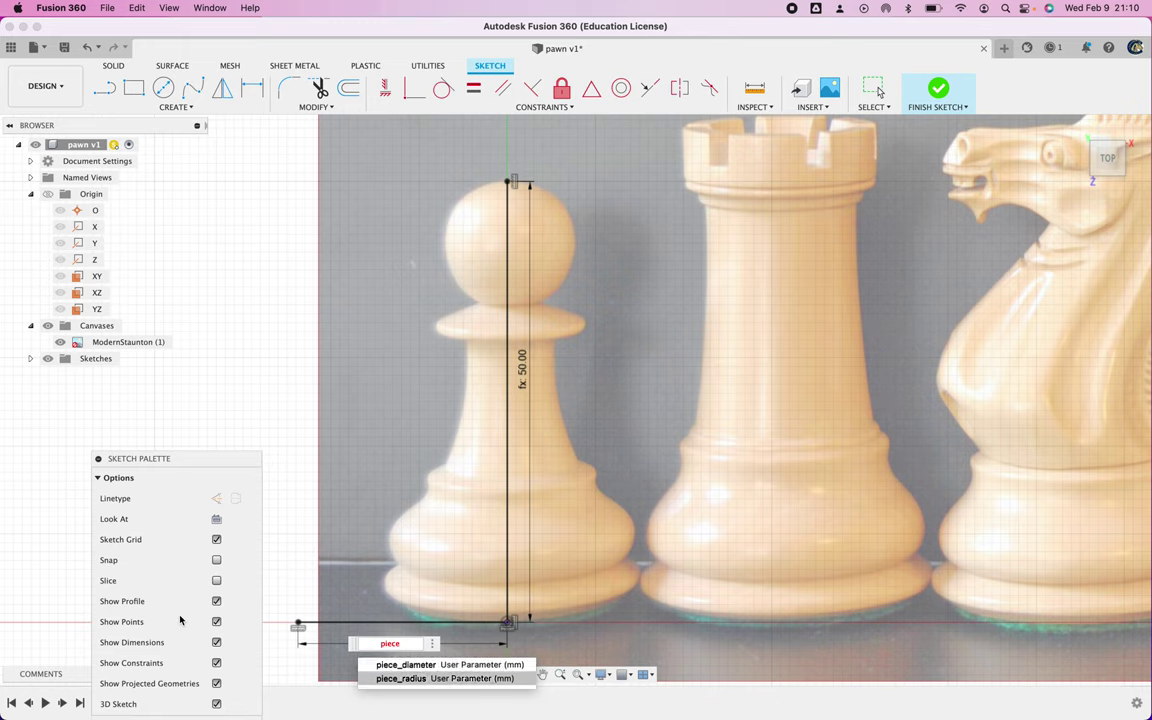
{"action": "key", "text": "Return"}
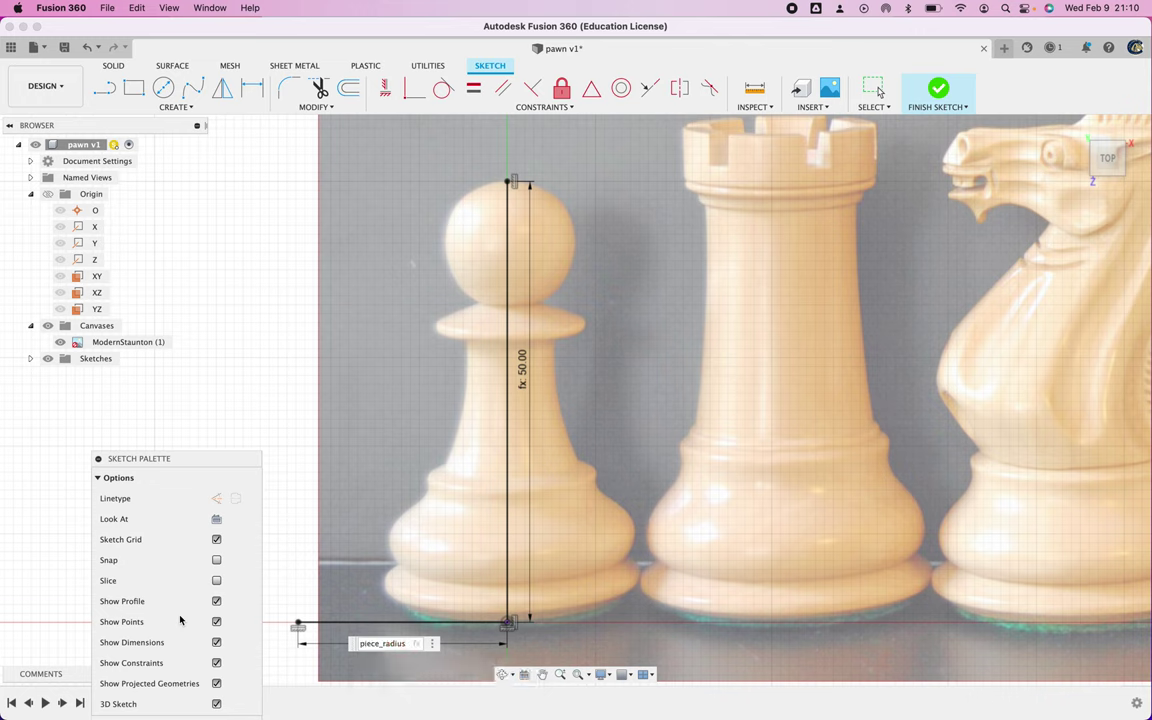
{"action": "key", "text": "Return"}
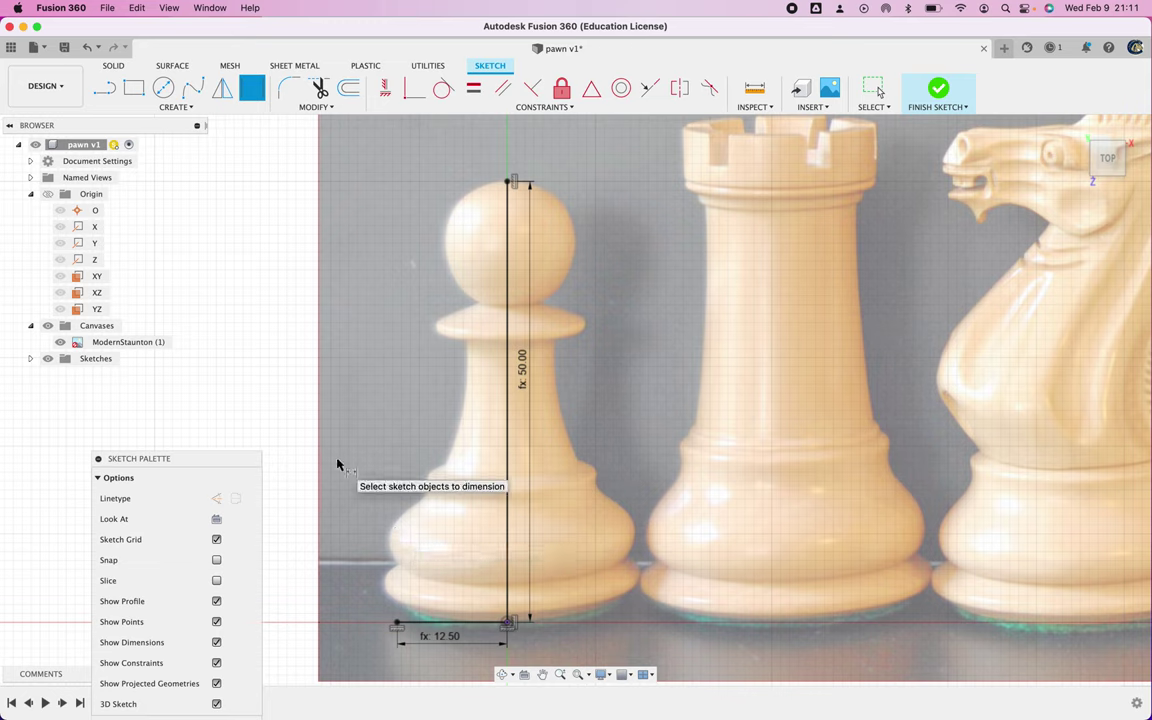
Place one sketch point on the vertical centre line and another at the base's left edge.
{"action": "left_click", "coordinate": [172, 107]}
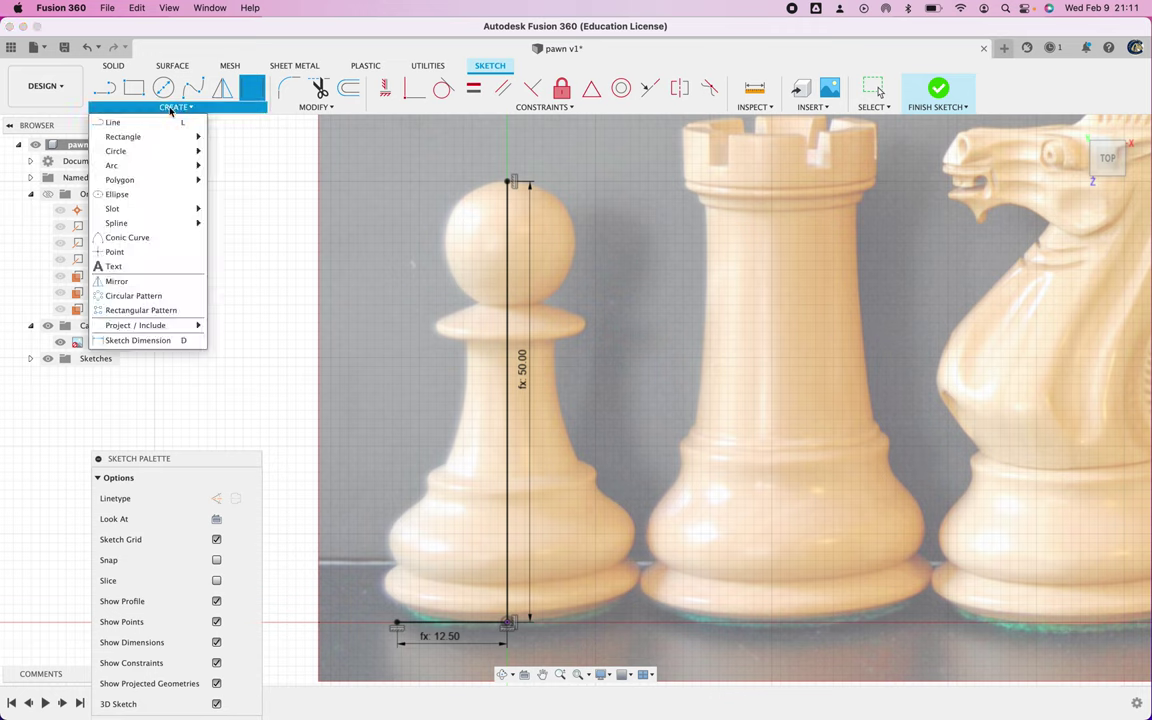
{"action": "left_click", "coordinate": [140, 252]}
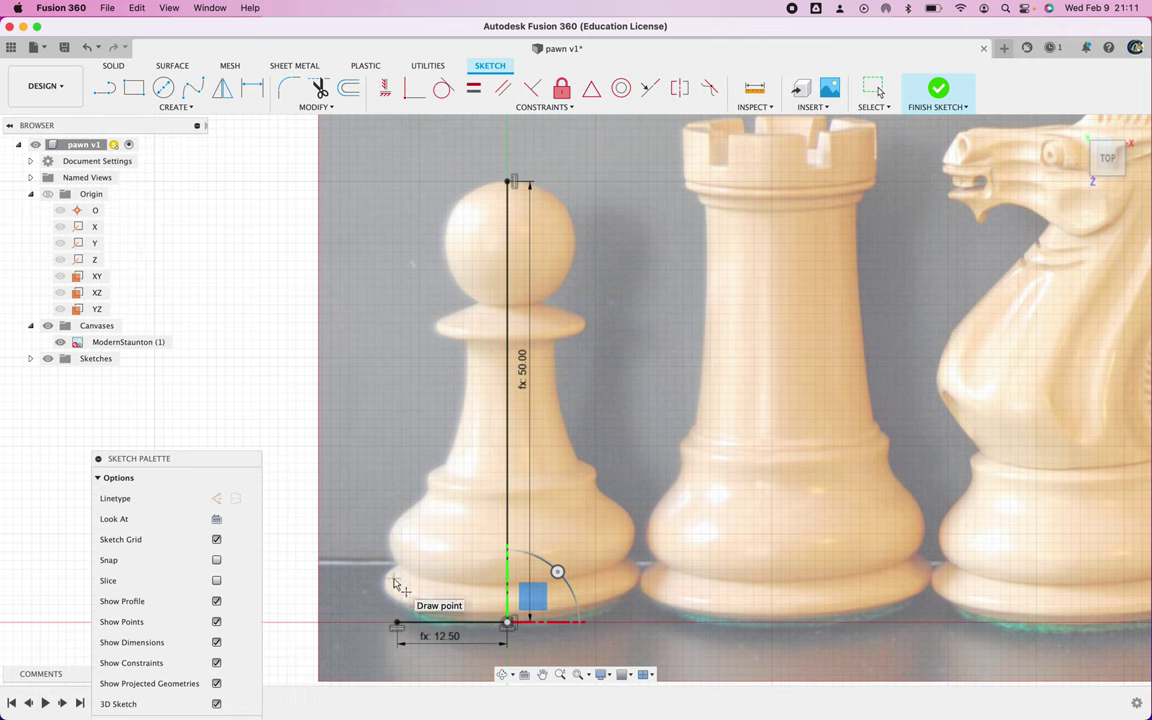
{"action": "scroll", "coordinate": [488, 598], "scroll_direction": "down", "scroll_amount": 1}
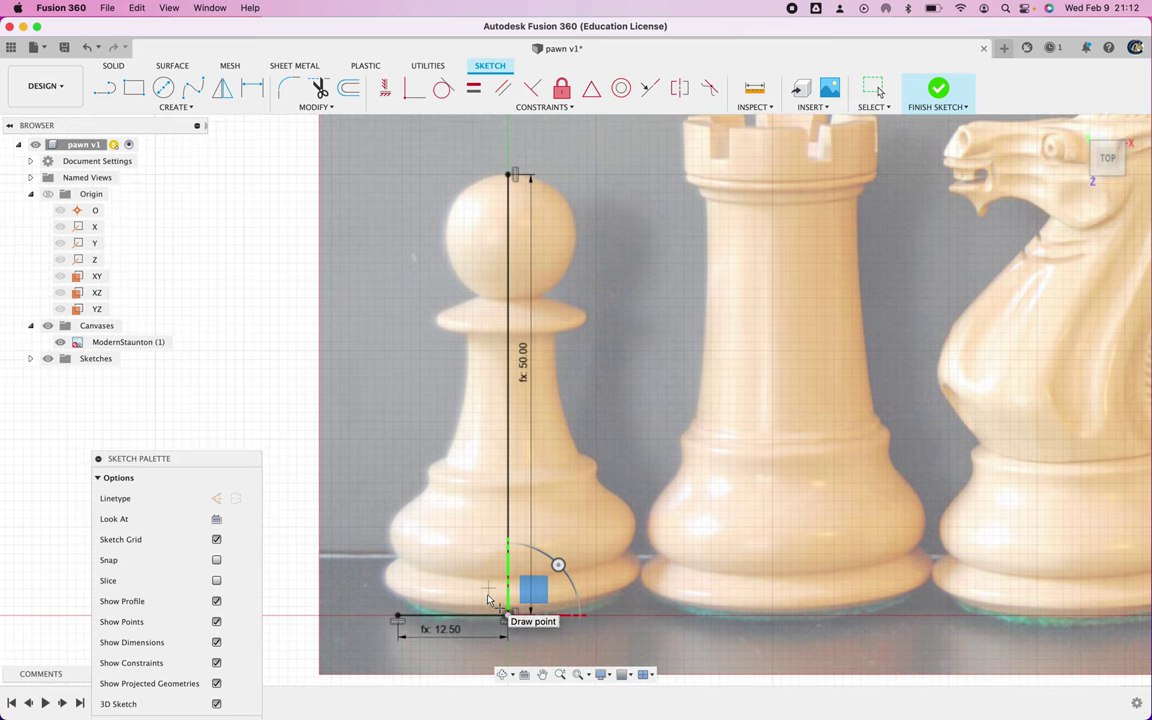
{"action": "scroll", "coordinate": [489, 603], "scroll_direction": "up", "scroll_amount": 4}
{"action": "scroll", "coordinate": [391, 584], "scroll_direction": "up", "scroll_amount": 3}
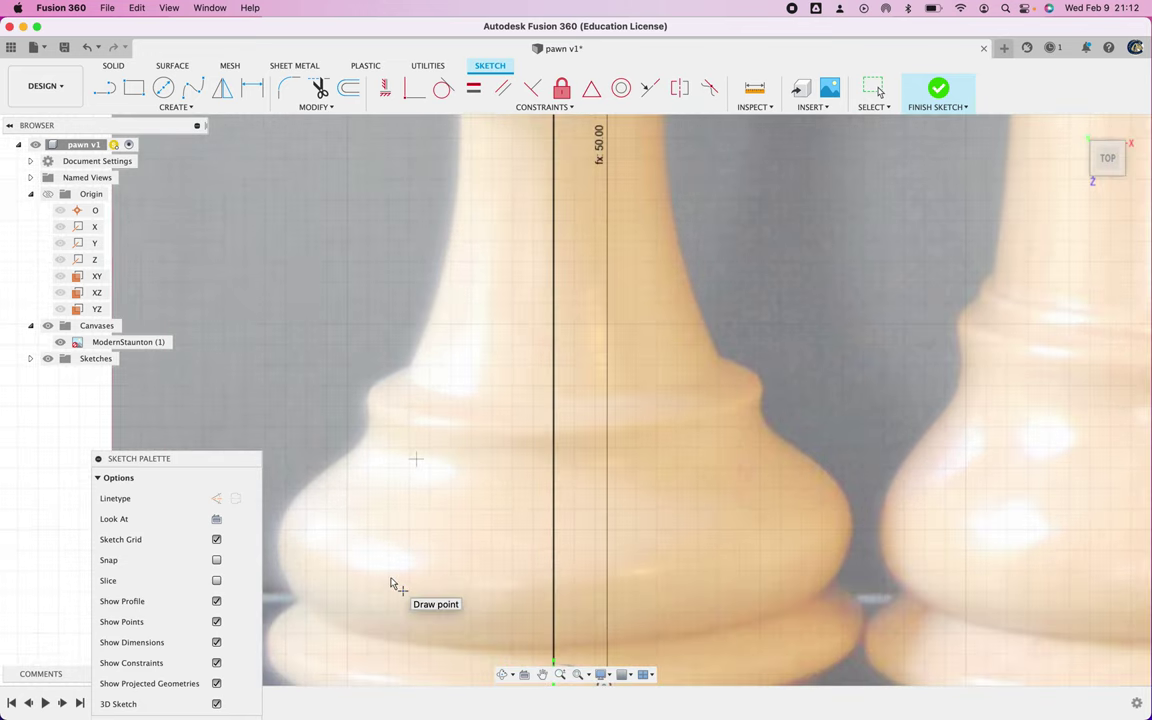
{"action": "scroll", "coordinate": [391, 584], "scroll_direction": "up", "scroll_amount": 2}
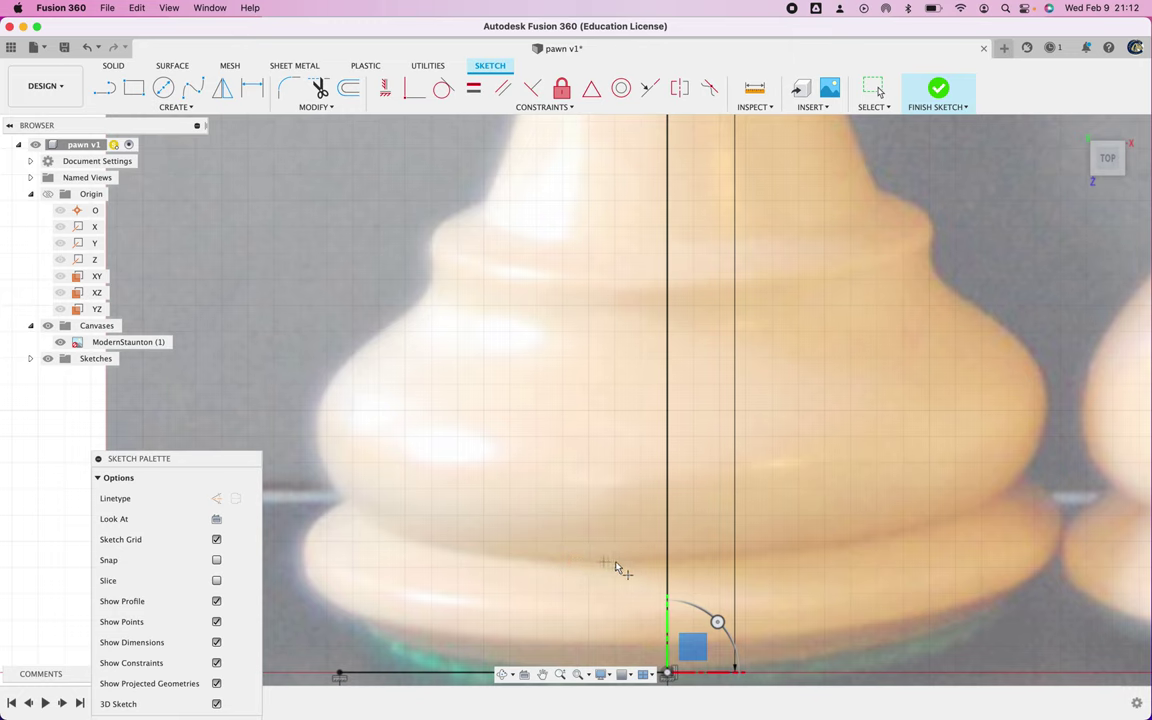
{"action": "left_click", "coordinate": [667, 566]}
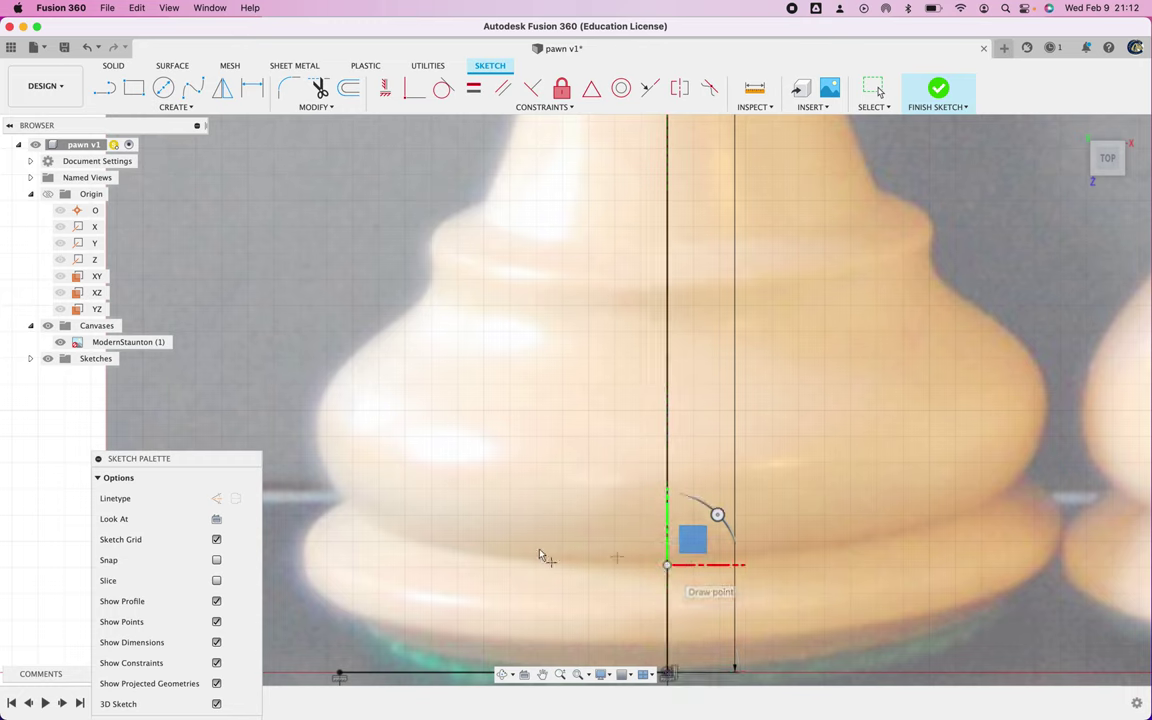
{"action": "left_click", "coordinate": [332, 552]}
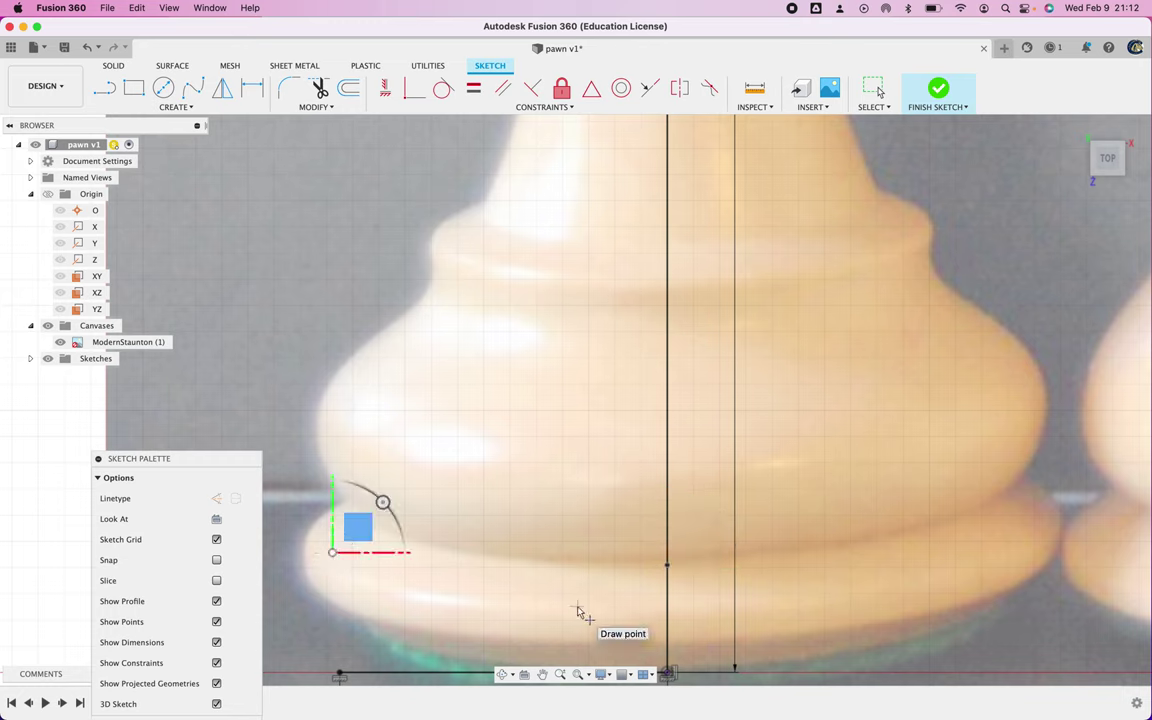
{"action": "key", "text": "Escape"}
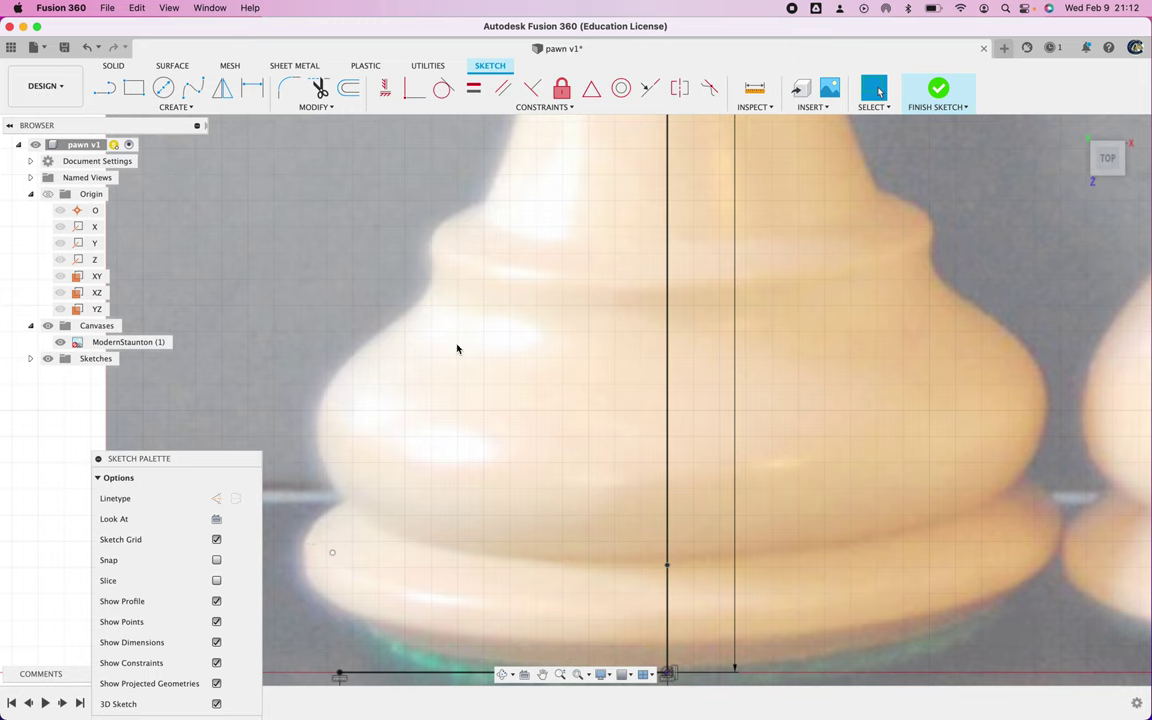
{"action": "left_click", "coordinate": [385, 92]}
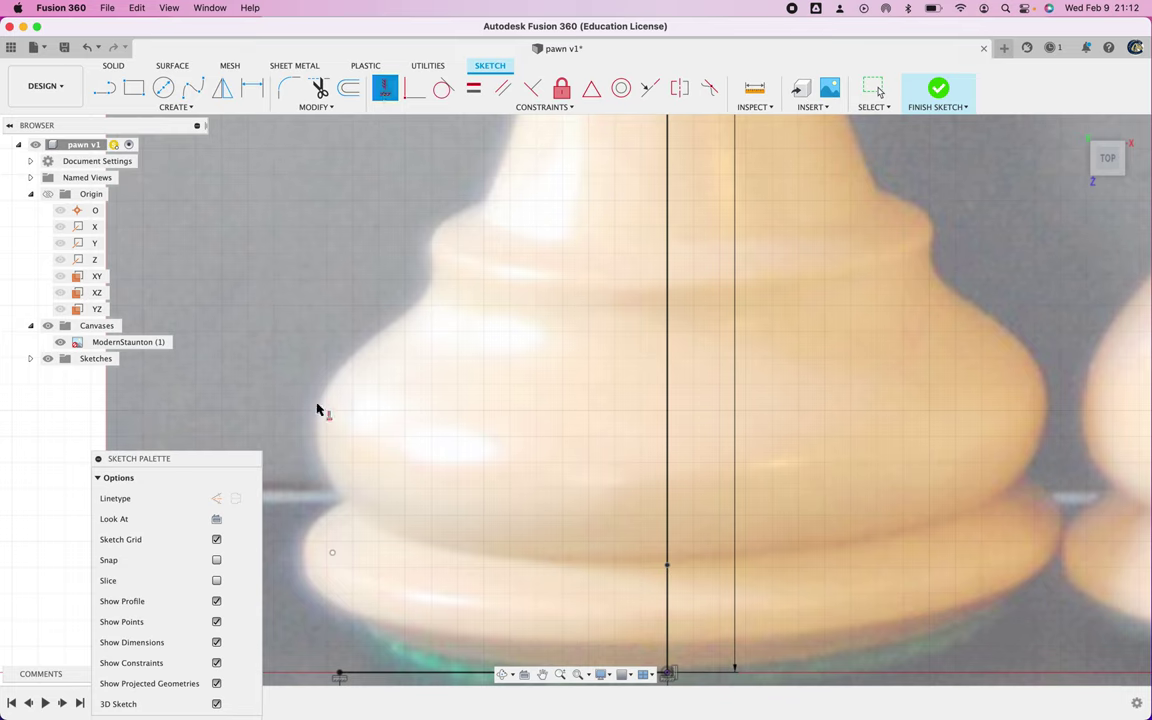
Align the base-edge point level with the centre-line point and above the base line's left end.
{"action": "left_click", "coordinate": [333, 553]}
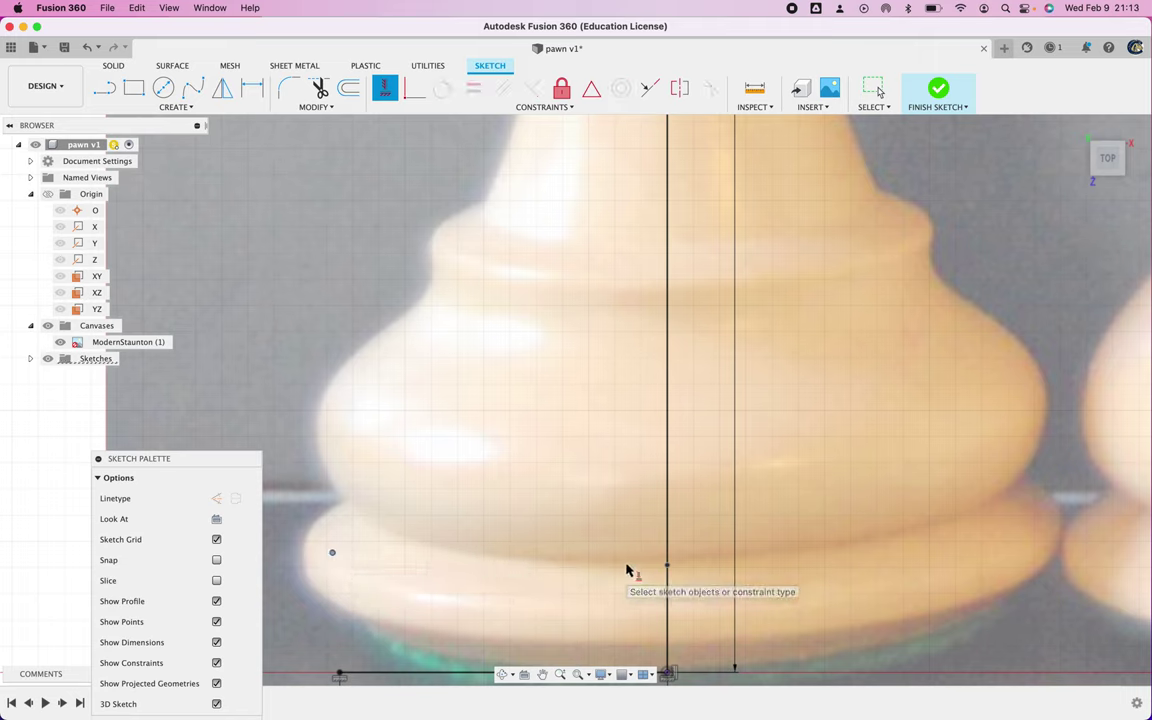
{"action": "left_click", "coordinate": [668, 568]}
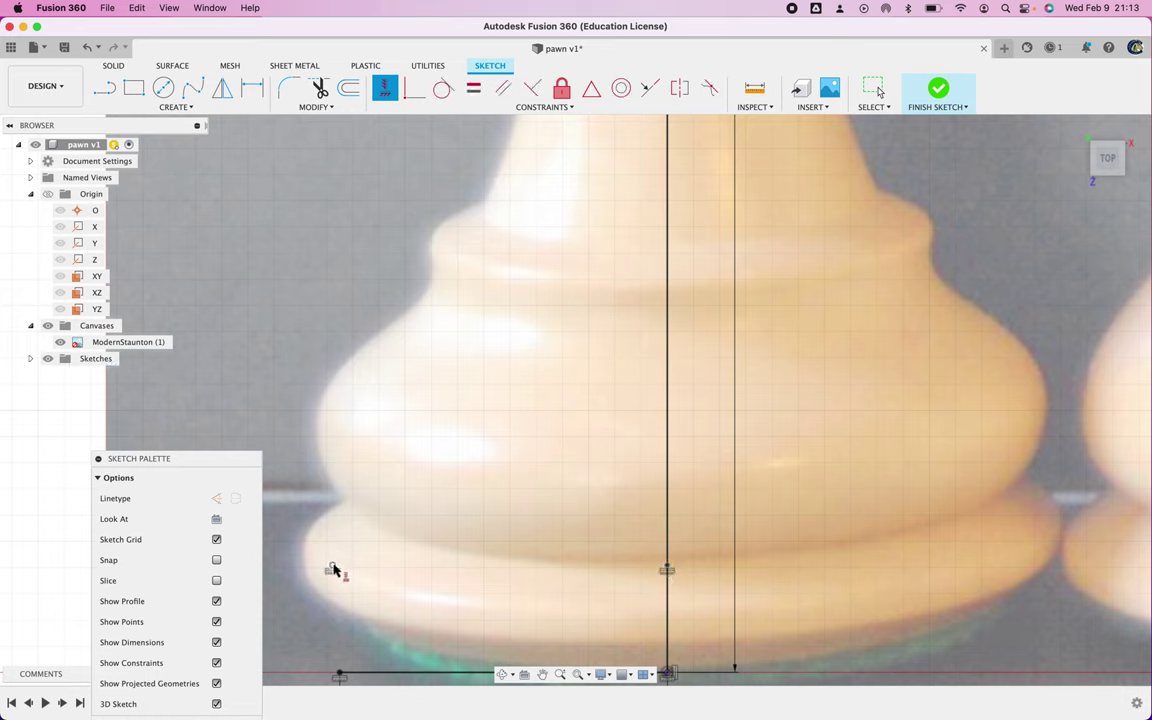
{"action": "left_click", "coordinate": [333, 570]}
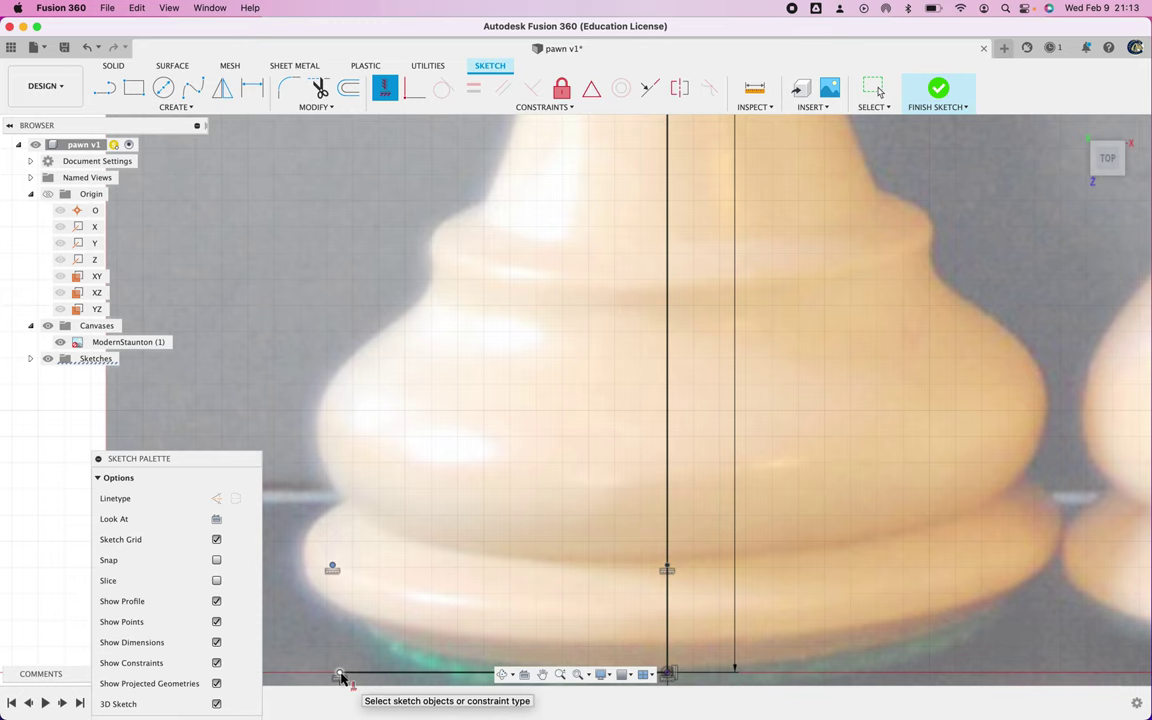
{"action": "left_click", "coordinate": [340, 676]}
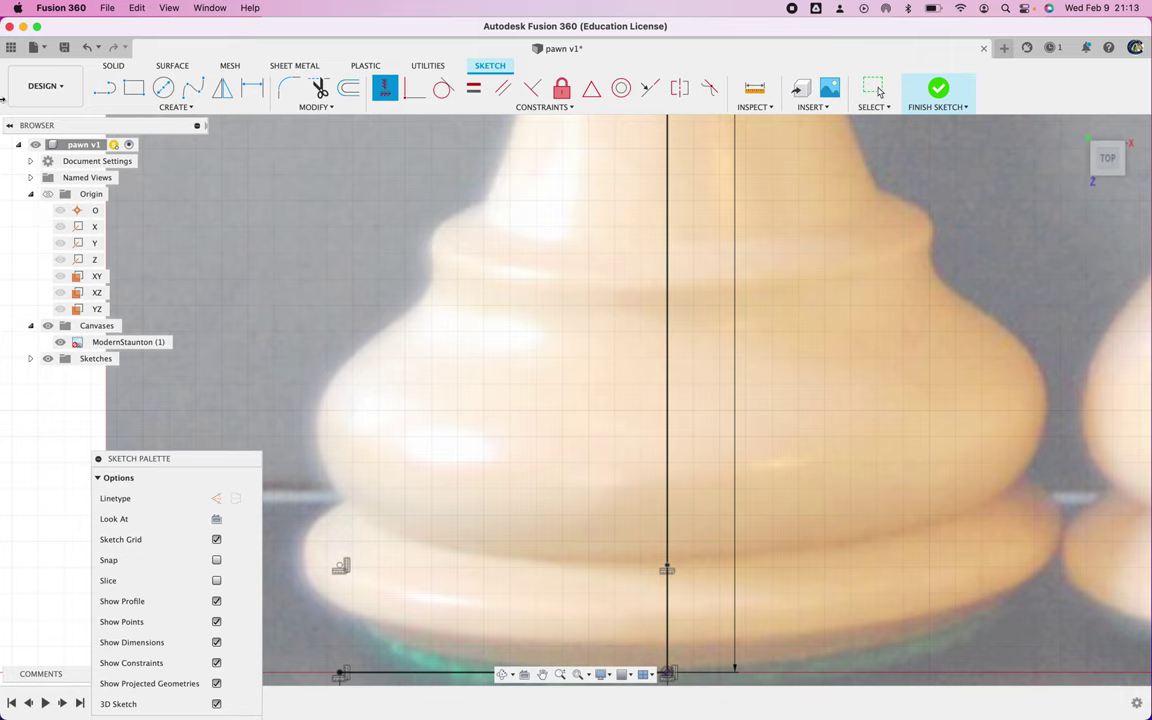
Expand the Sketches list to show Sketch1 and slide the centre-line point up the line.
{"action": "left_click", "coordinate": [31, 359]}
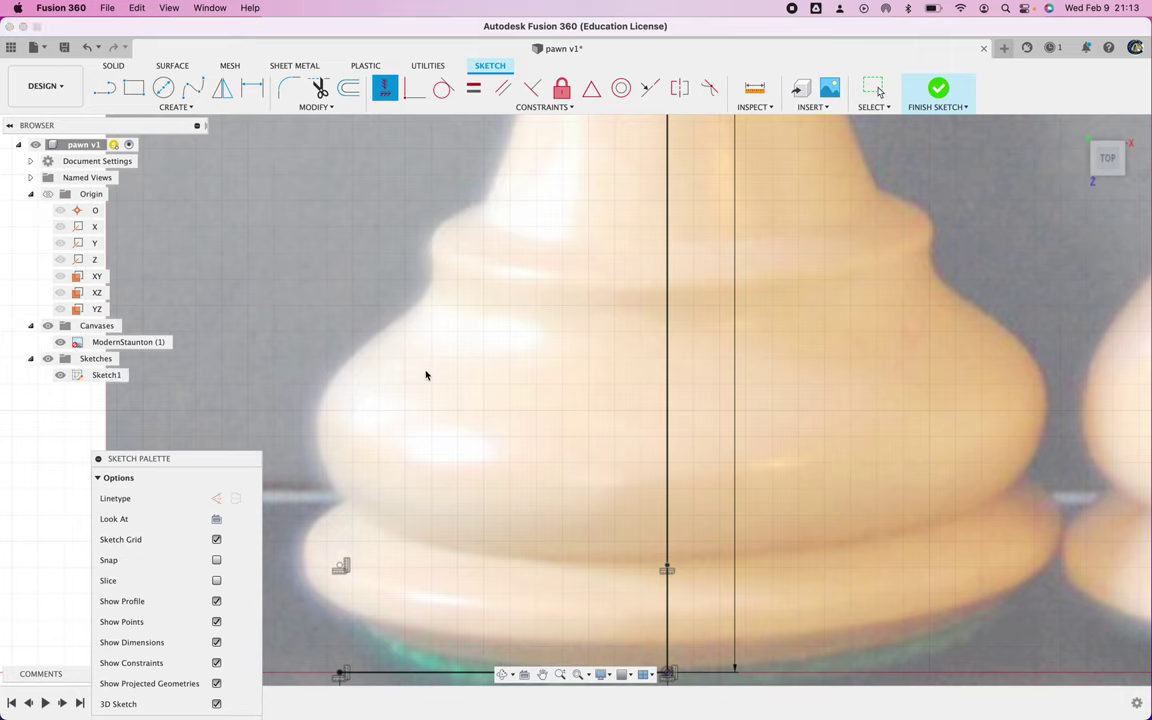
{"action": "scroll", "coordinate": [425, 375], "scroll_direction": "down", "scroll_amount": 2}
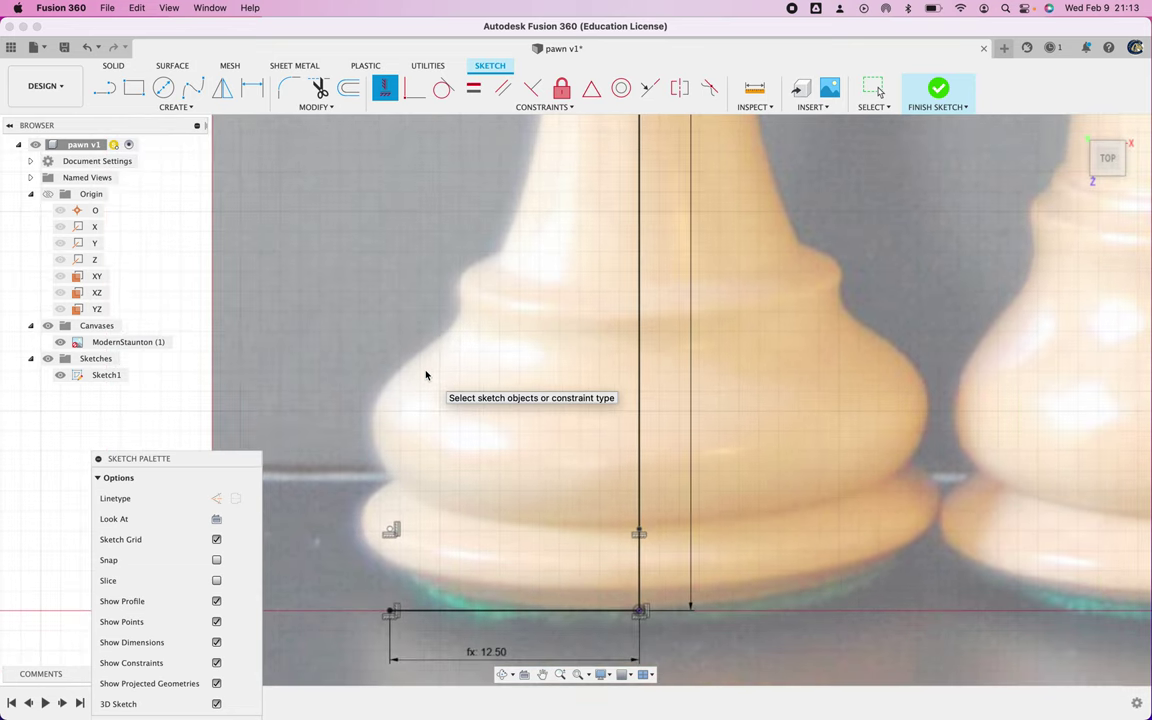
{"action": "scroll", "coordinate": [425, 375], "scroll_direction": "up", "scroll_amount": 4}
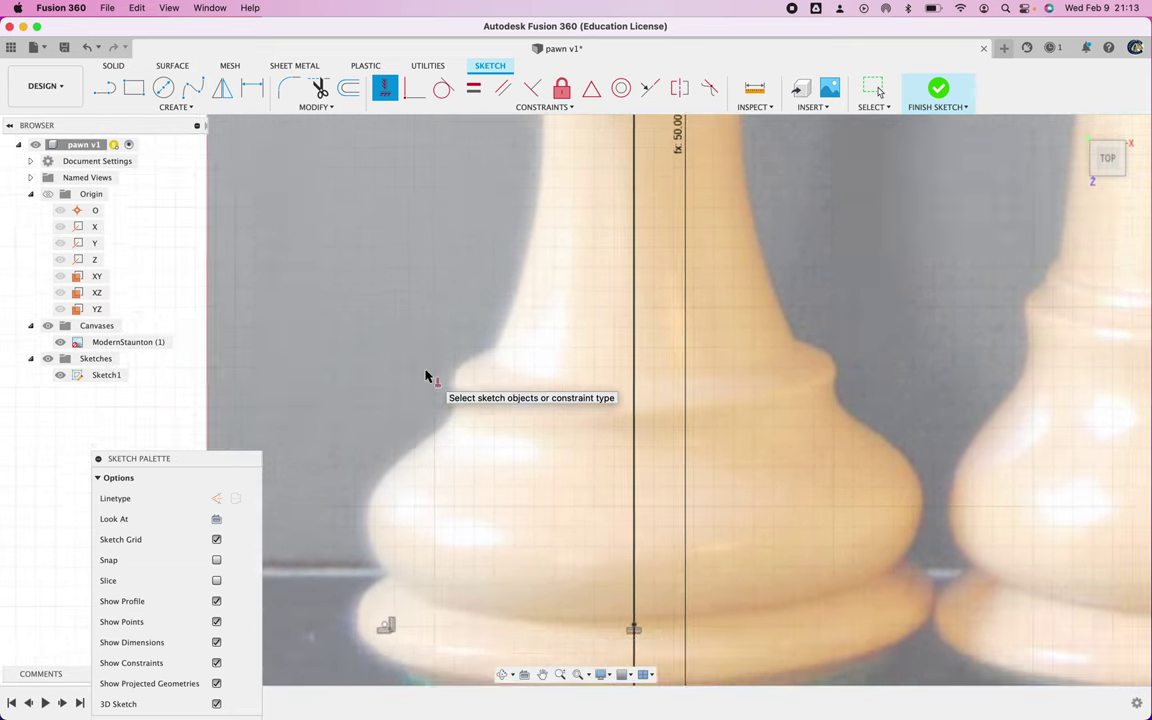
{"action": "scroll", "coordinate": [425, 375], "scroll_direction": "down", "scroll_amount": 1}
{"action": "scroll", "coordinate": [391, 530], "scroll_direction": "up", "scroll_amount": 1}
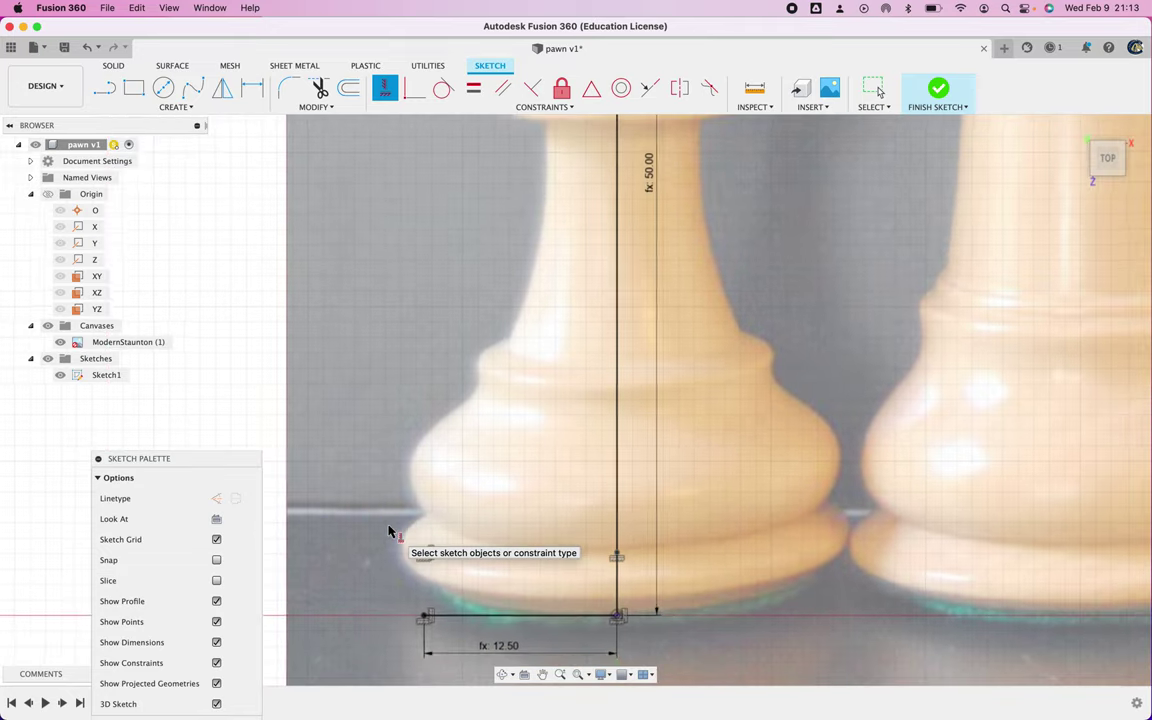
{"action": "scroll", "coordinate": [393, 533], "scroll_direction": "up", "scroll_amount": 2}
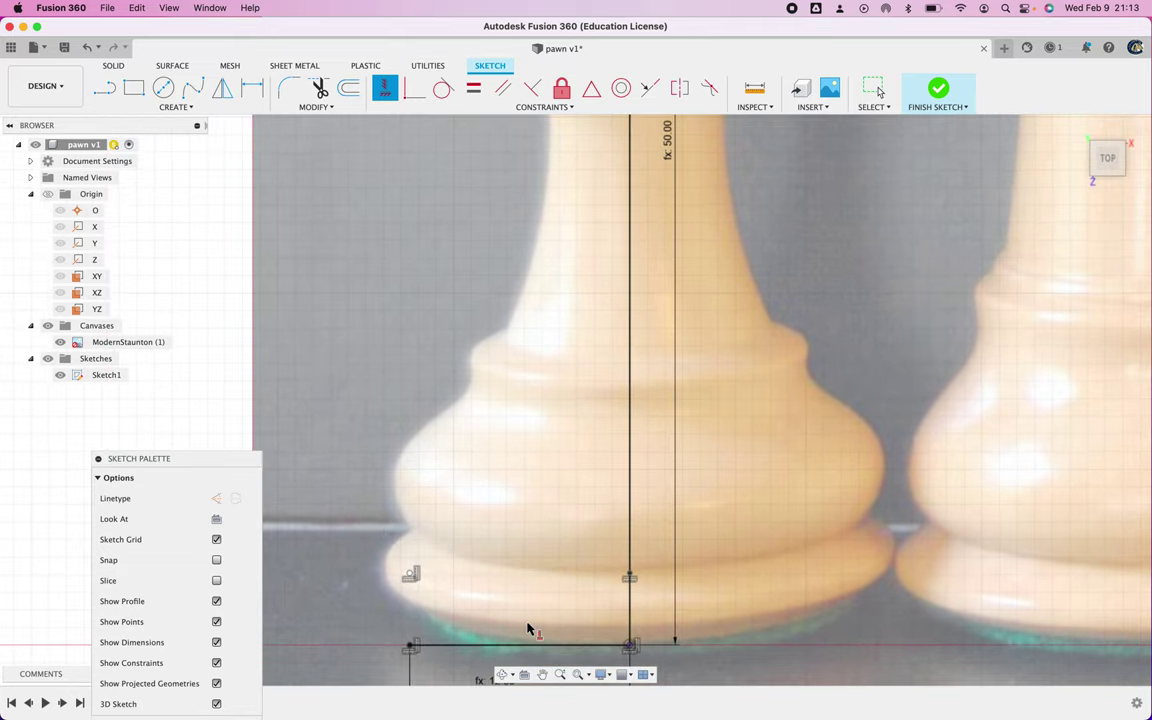
{"action": "key", "text": "Escape"}
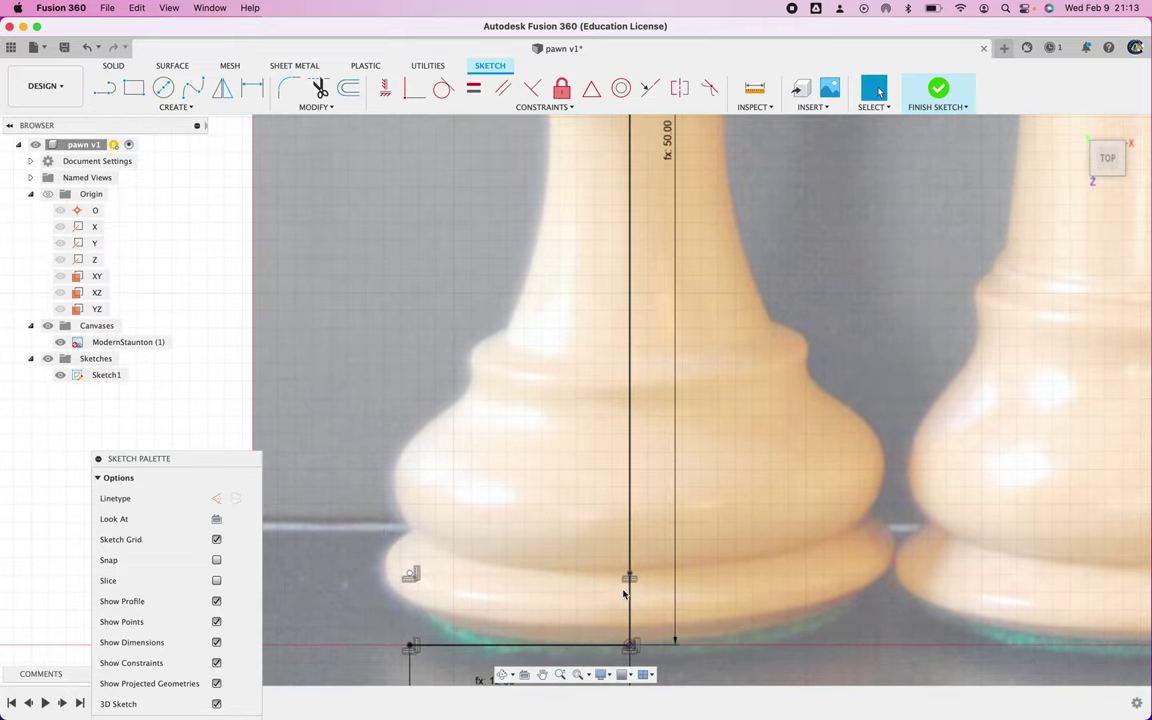
{"action": "mouse_move", "coordinate": [630, 577]}
{"action": "left_mouse_down"}
{"action": "mouse_move", "coordinate": [623, 428]}
{"action": "mouse_move", "coordinate": [625, 612]}
{"action": "mouse_move", "coordinate": [625, 571]}
{"action": "mouse_move", "coordinate": [628, 580]}
{"action": "left_mouse_up"}
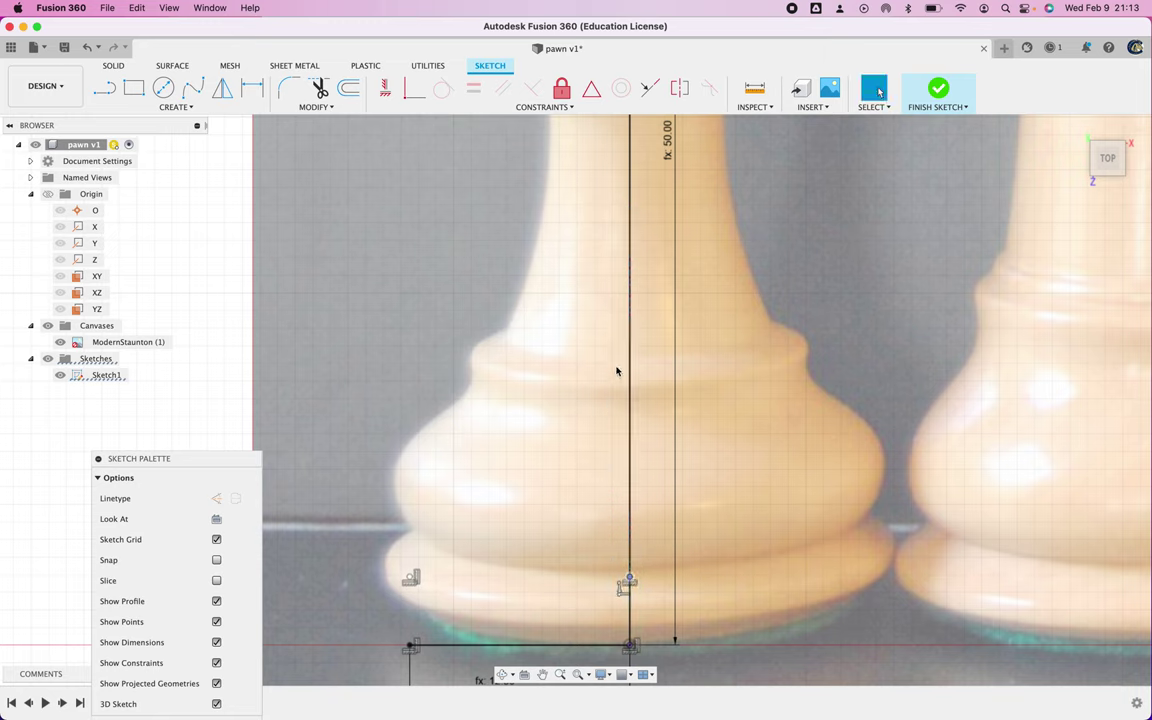
Start a dimension between the centre-line point and the origin at the line's bottom.
{"action": "key", "text": "d"}
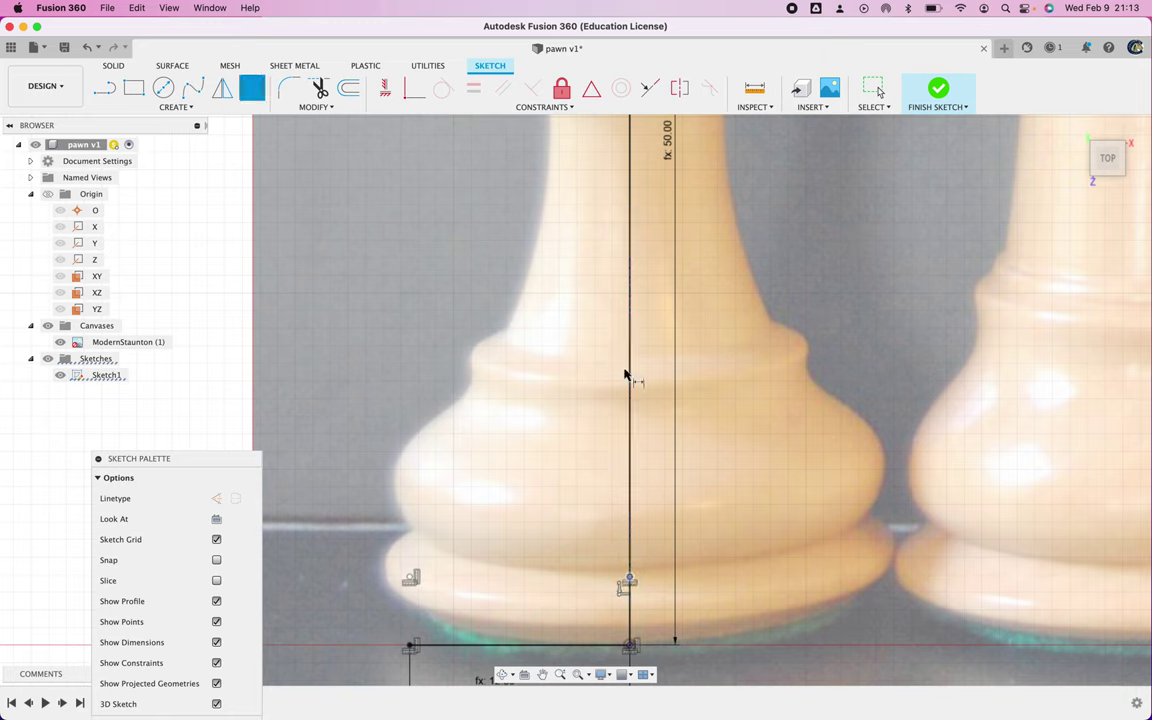
{"action": "left_click", "coordinate": [629, 580]}
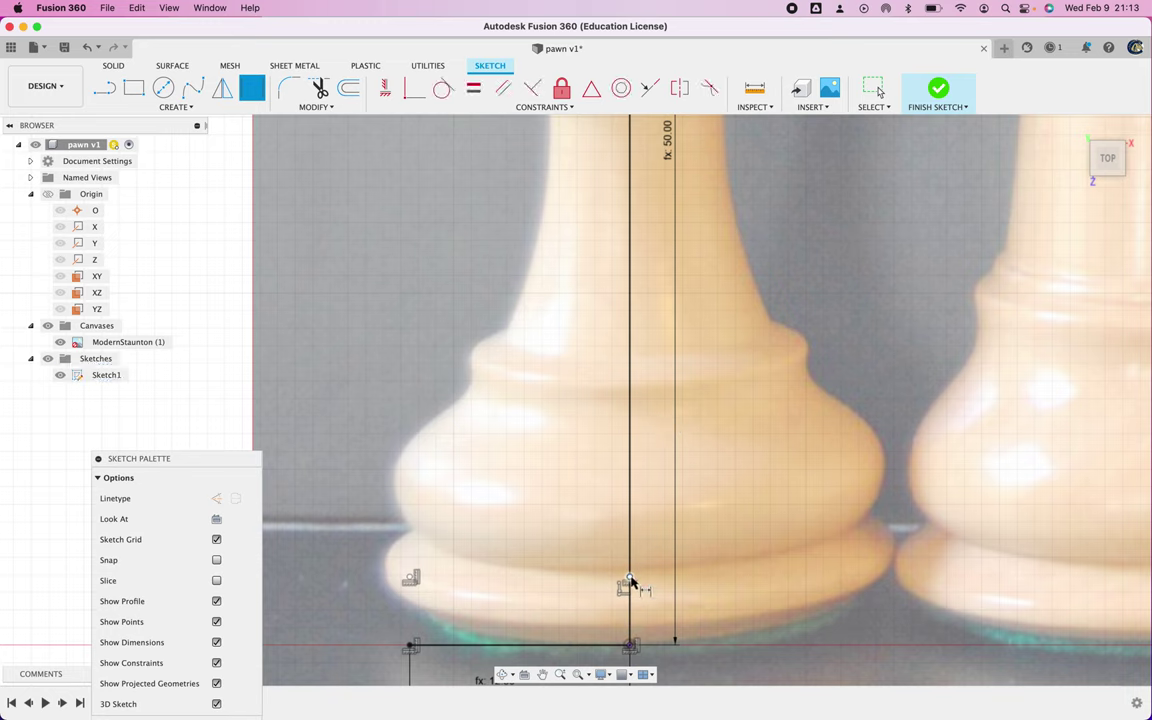
{"action": "left_click", "coordinate": [630, 646]}
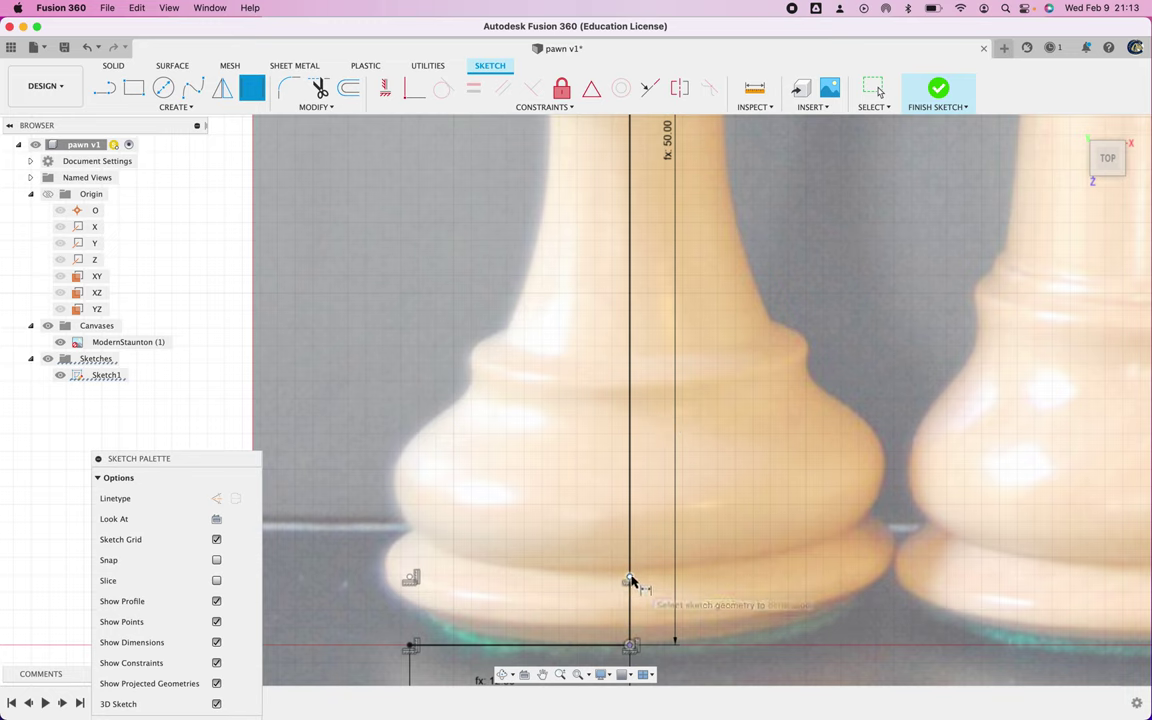
Place the 3.8873 mm height dimension of the centre-line point, then exit dimensioning.
{"action": "left_click", "coordinate": [630, 580]}
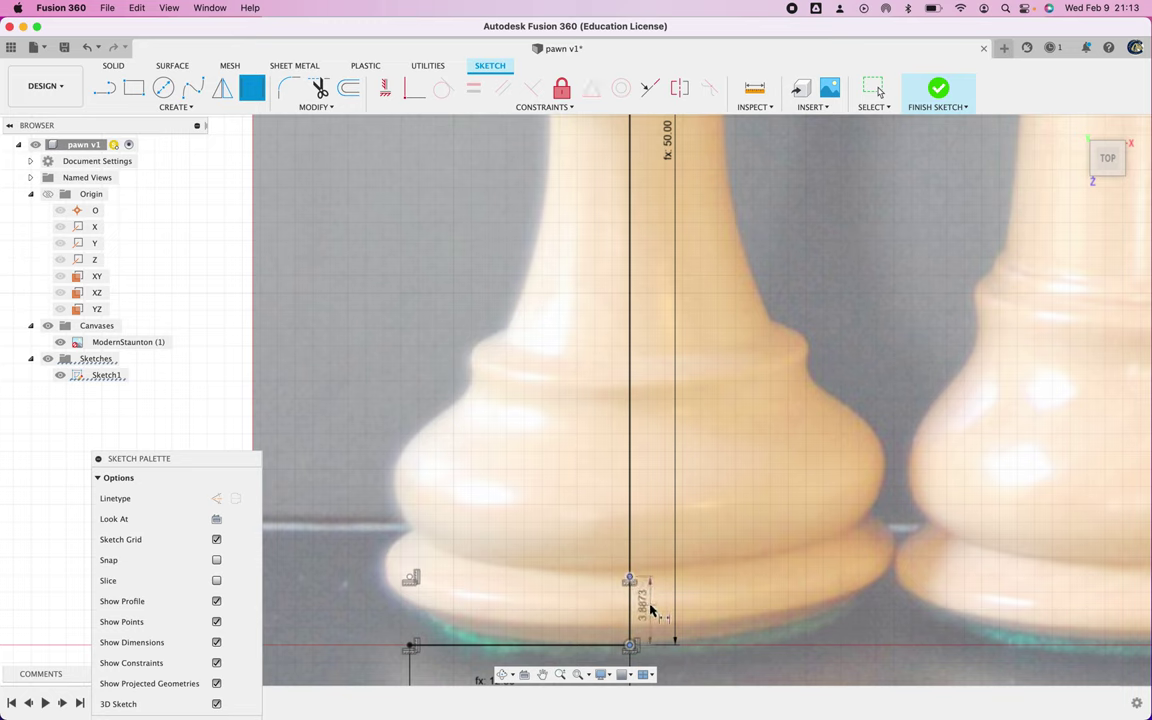
{"action": "left_click", "coordinate": [651, 607]}
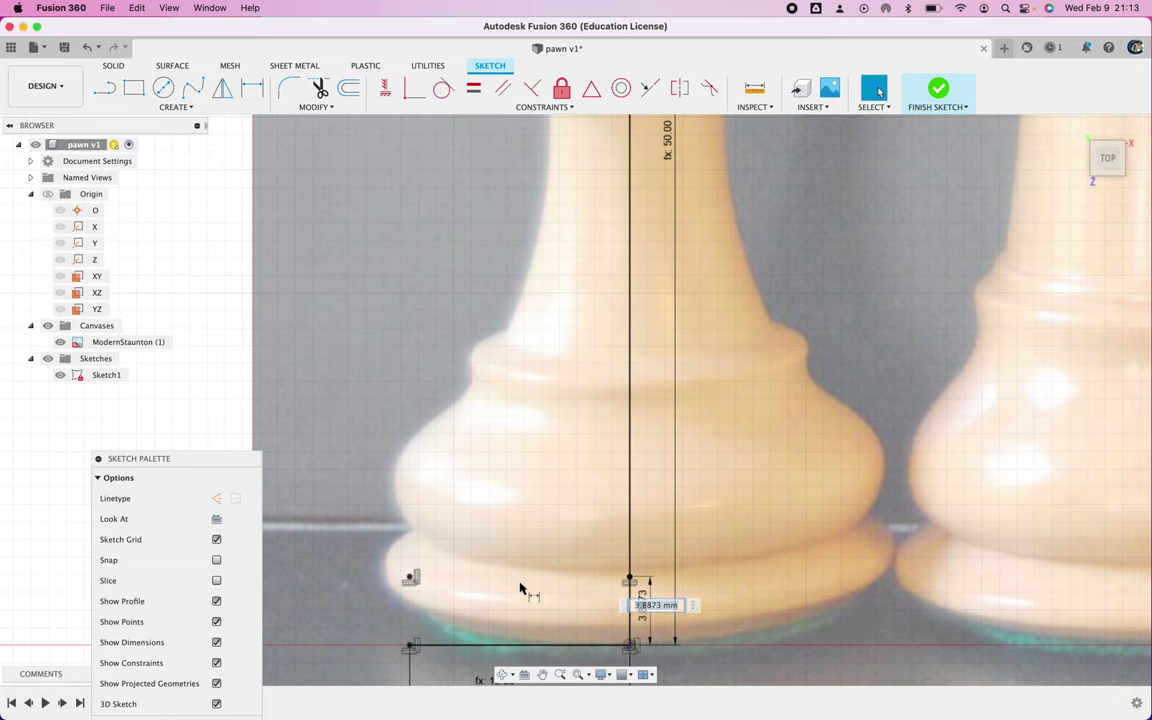
{"action": "key", "text": "Return"}
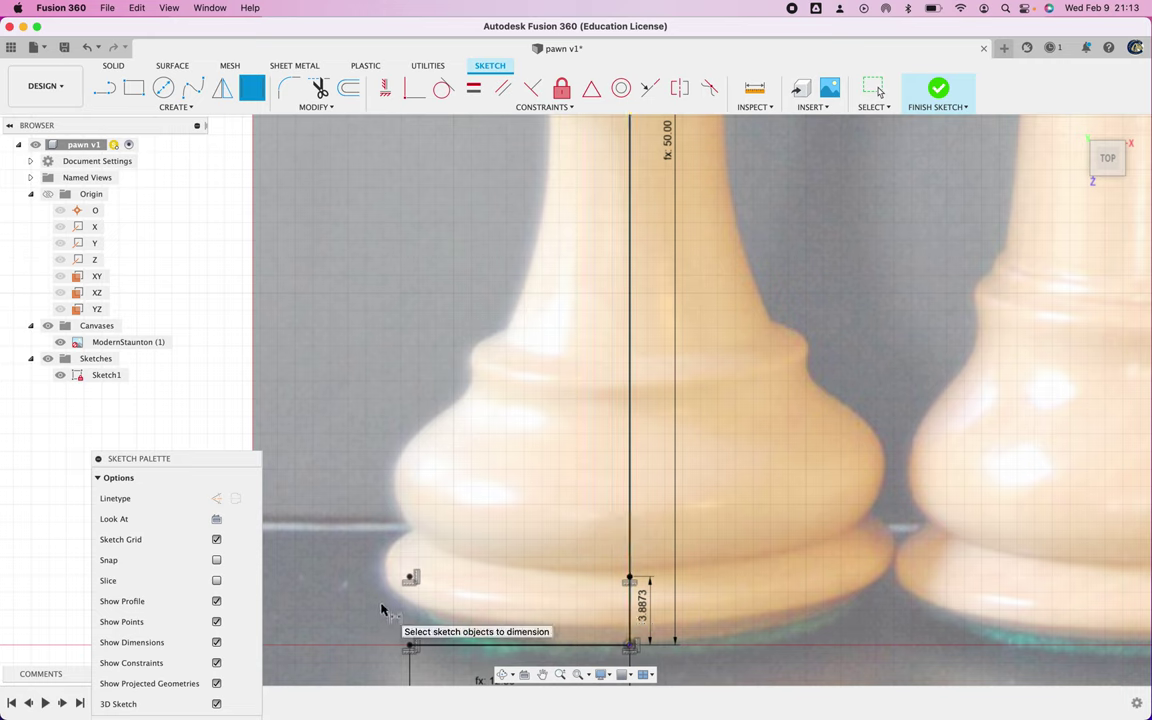
{"action": "key", "text": "ctrl+super+Escape"}
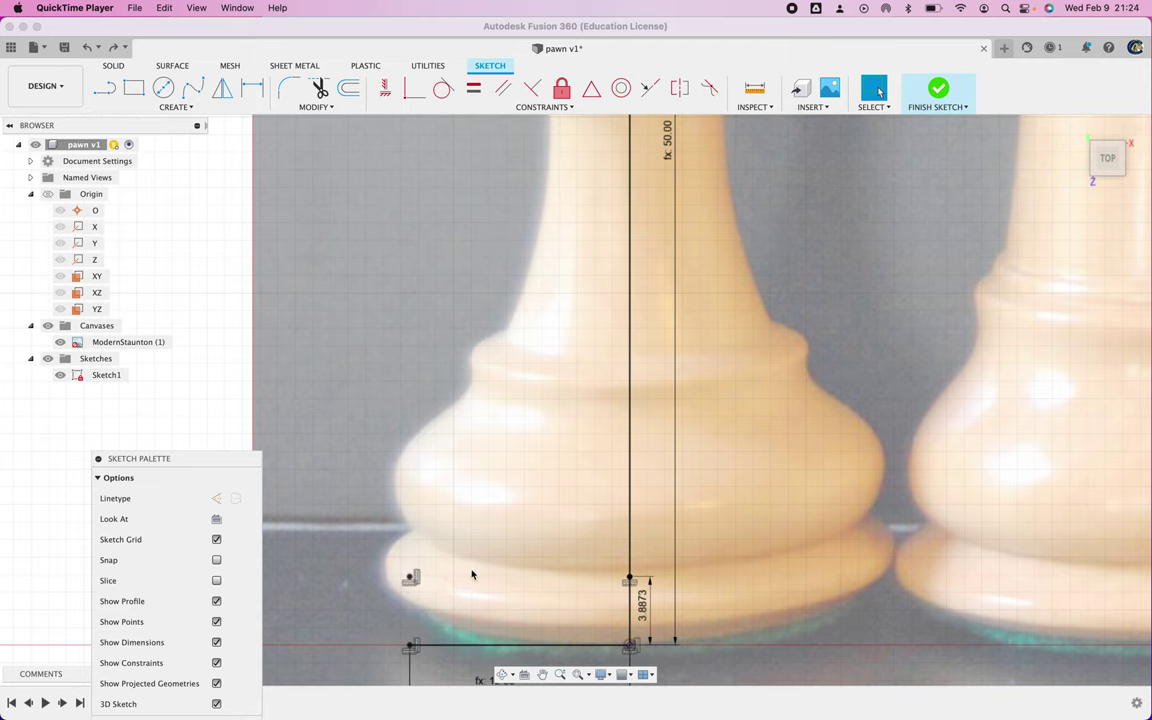
Place a point on the pawn's base outline, aligned horizontally with the base point.
{"action": "left_click", "coordinate": [175, 107]}
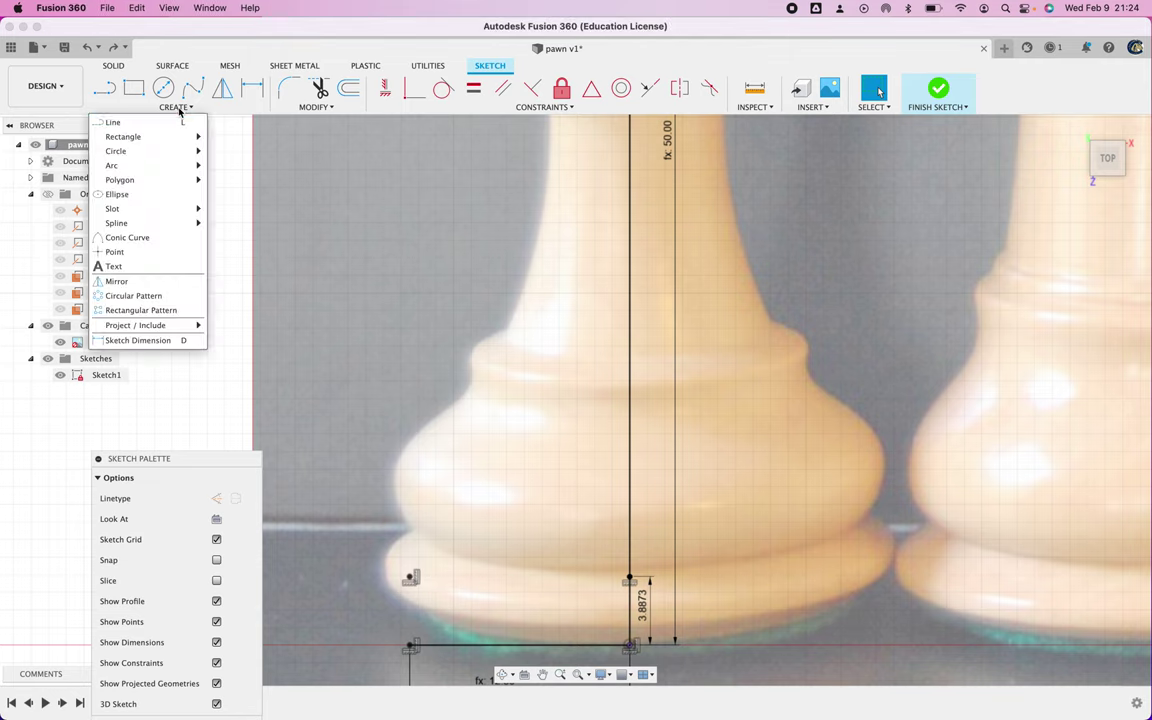
{"action": "left_click", "coordinate": [113, 252]}
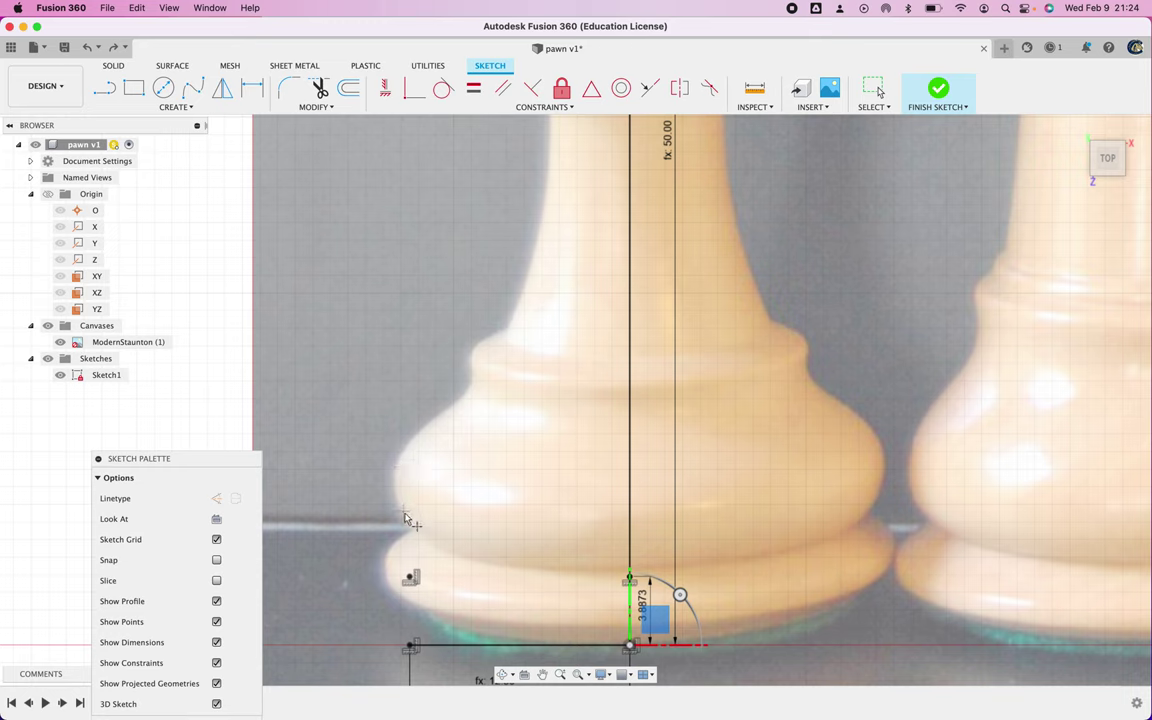
{"action": "left_click", "coordinate": [452, 578]}
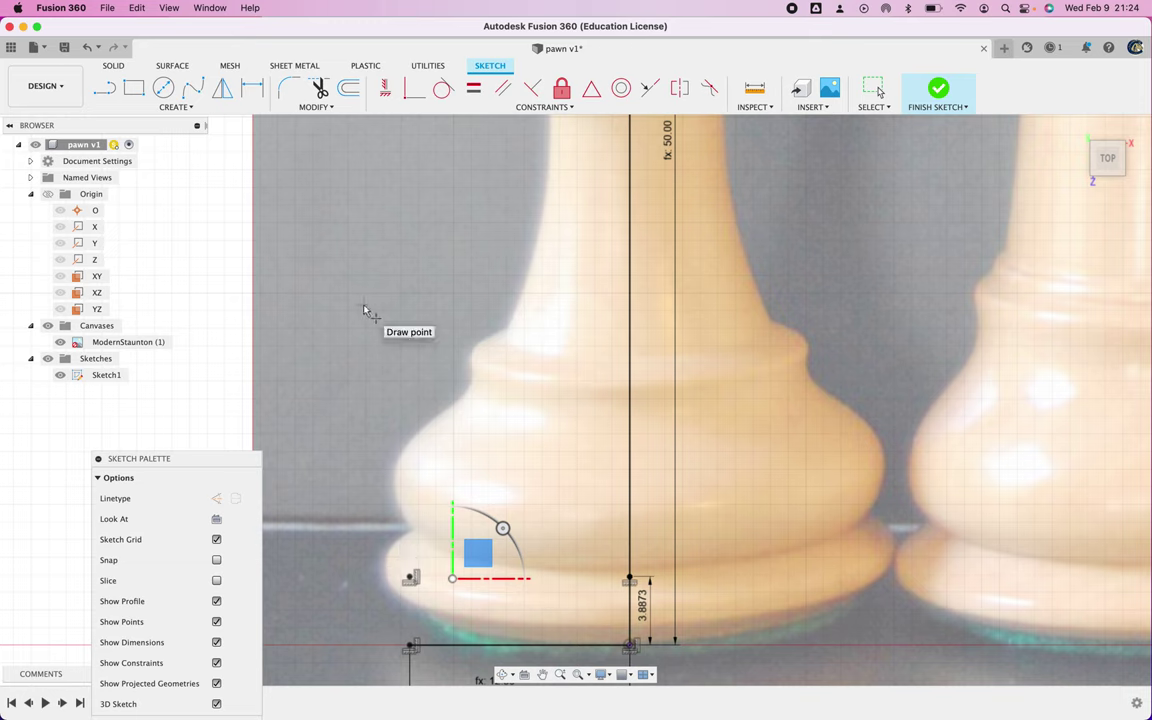
{"action": "left_click", "coordinate": [384, 88]}
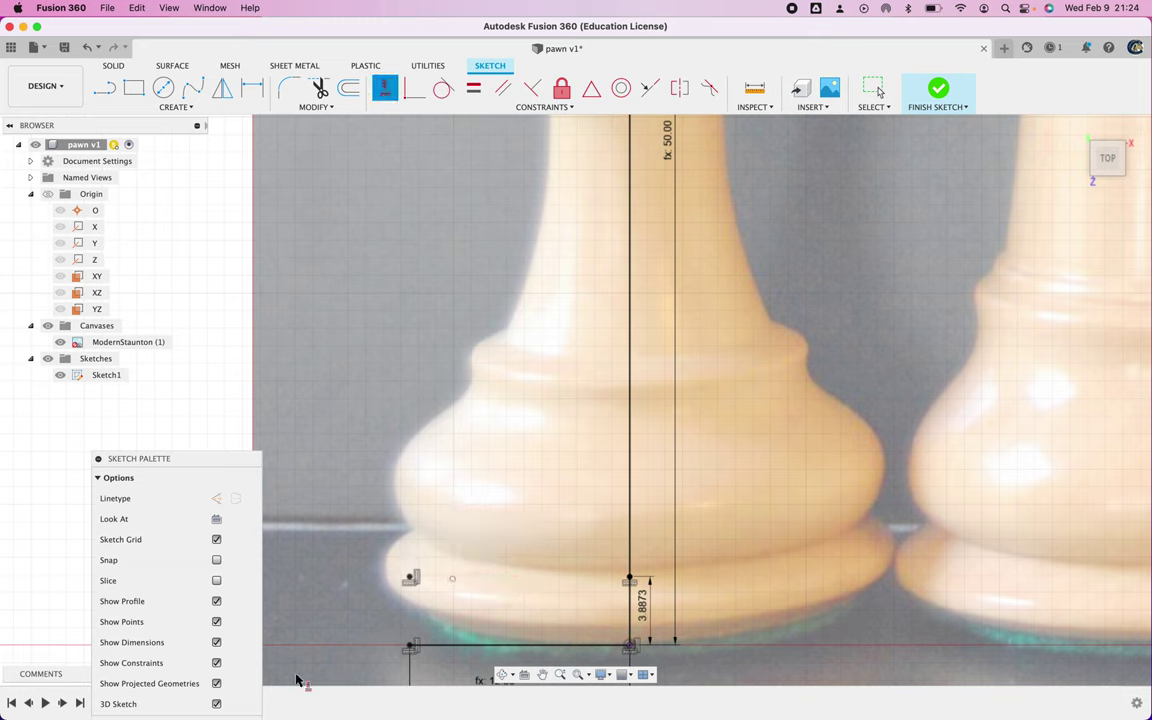
{"action": "left_click", "coordinate": [452, 579]}
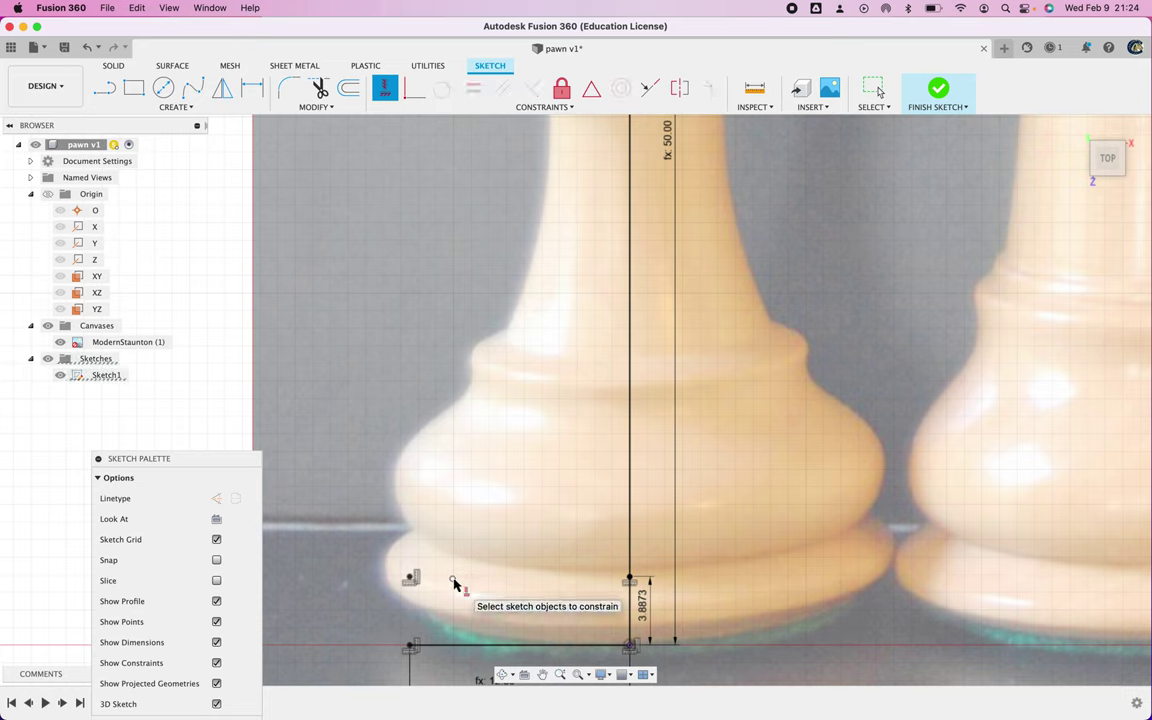
{"action": "left_click", "coordinate": [630, 581]}
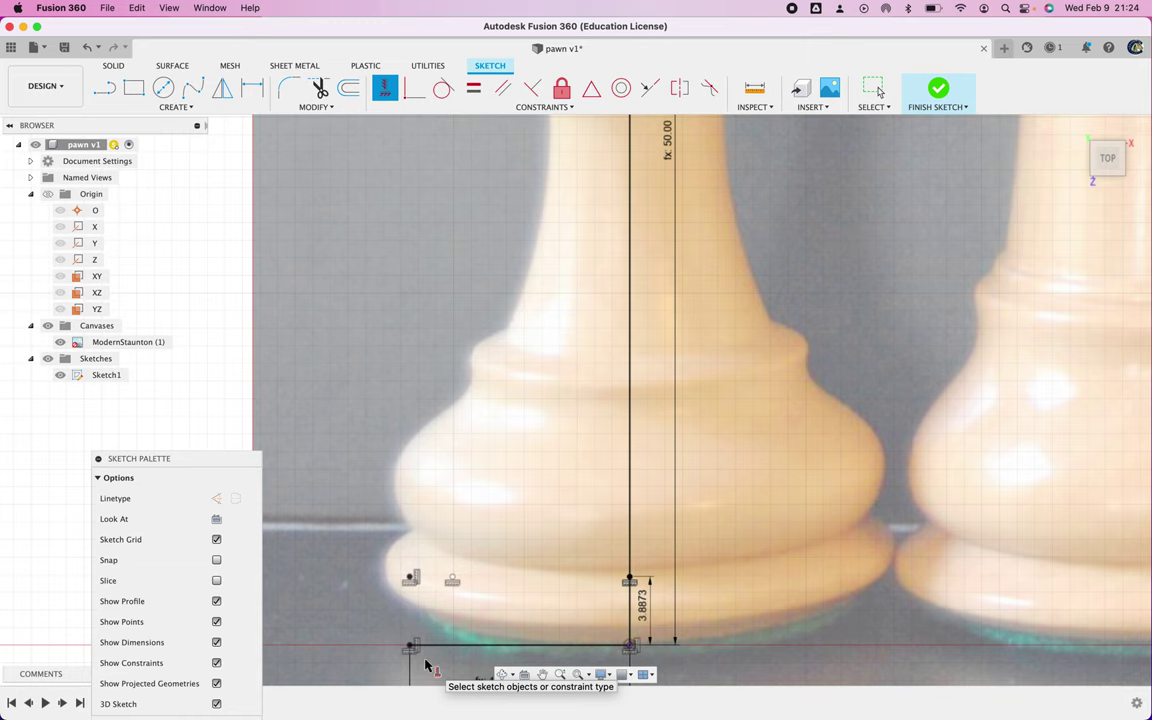
Dimension the 2.4359 mm horizontal distance between the two base points.
{"action": "key", "text": "d"}
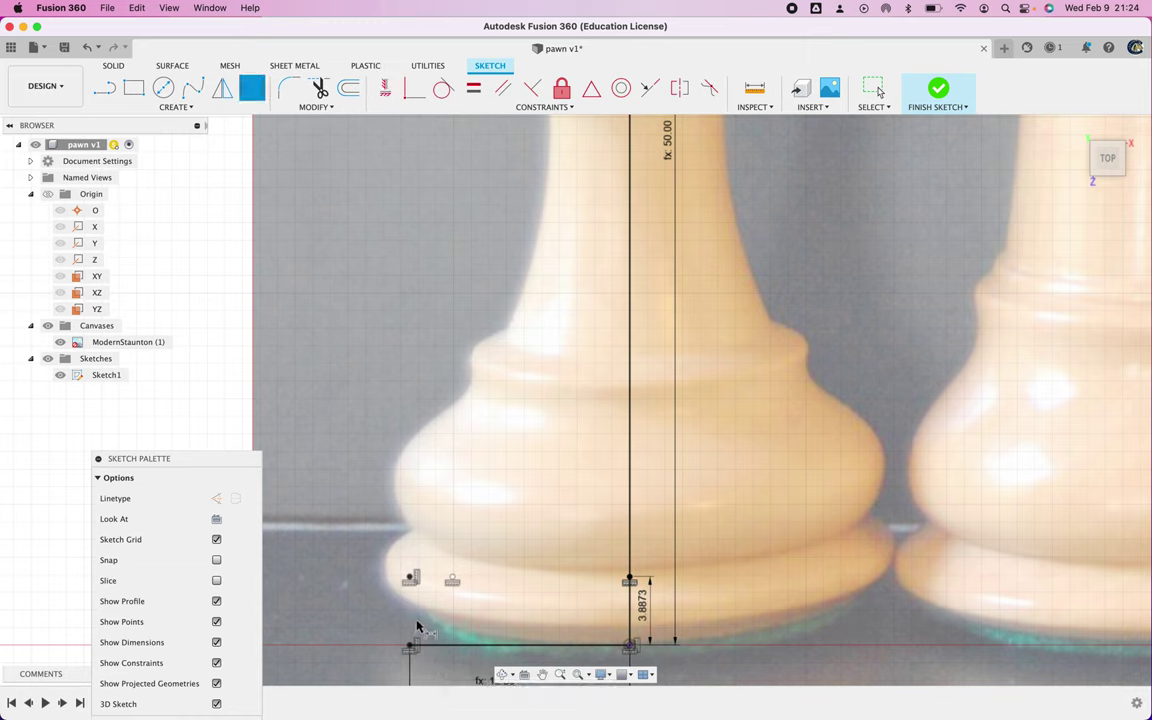
{"action": "left_click", "coordinate": [452, 580]}
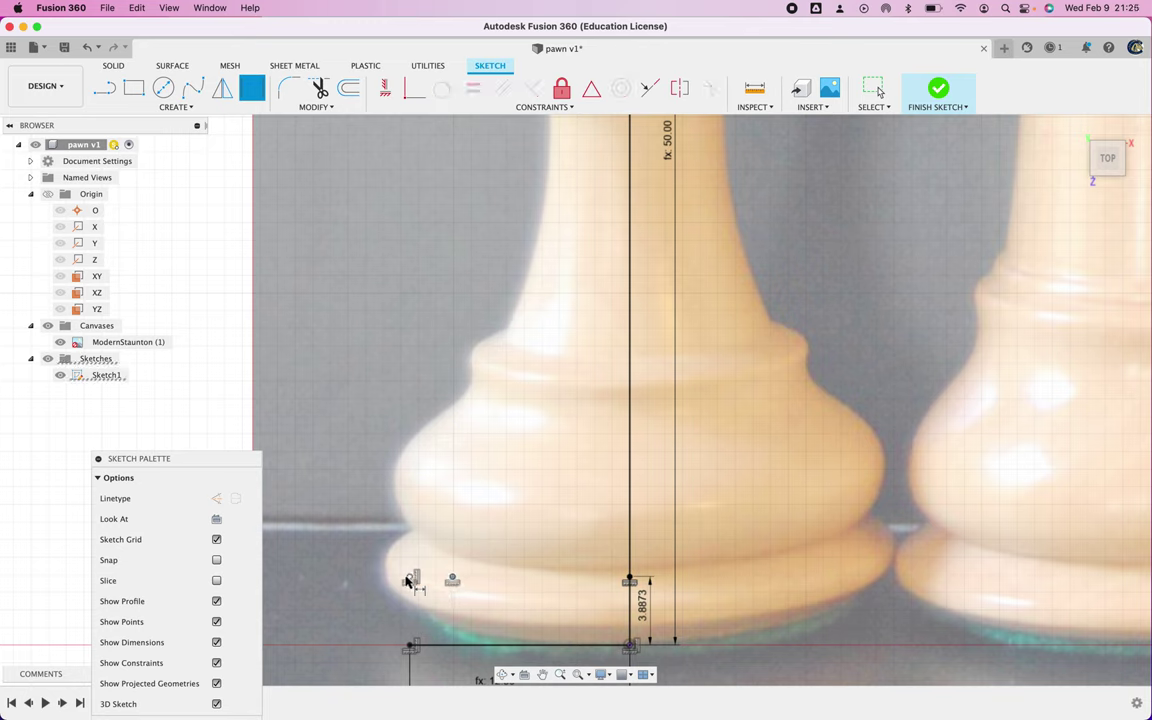
{"action": "left_click", "coordinate": [410, 578]}
{"action": "left_click", "coordinate": [433, 607]}
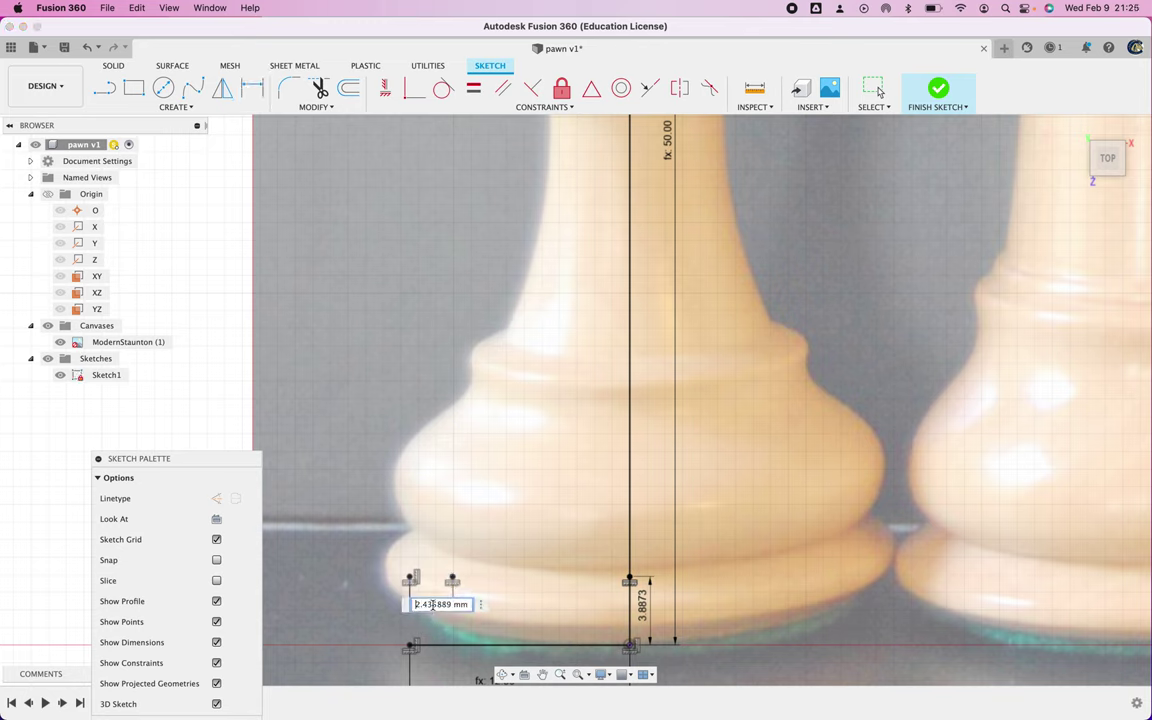
{"action": "key", "text": "Return"}
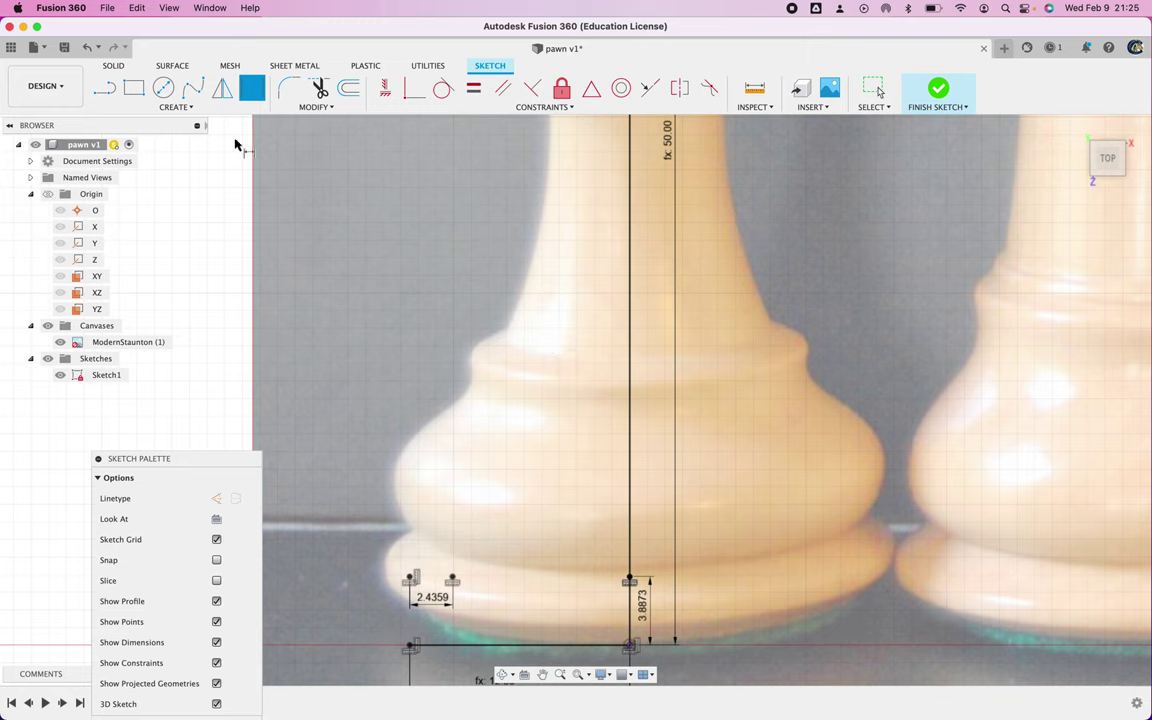
{"action": "left_click", "coordinate": [177, 108]}
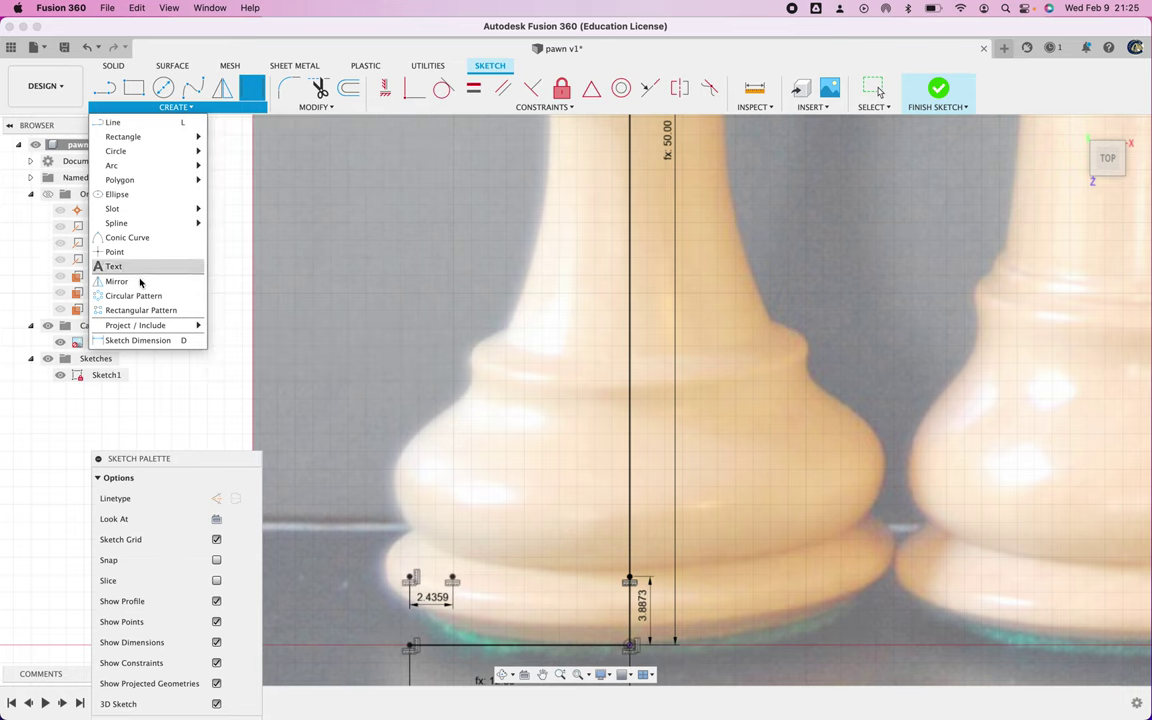
{"action": "left_click", "coordinate": [115, 251]}
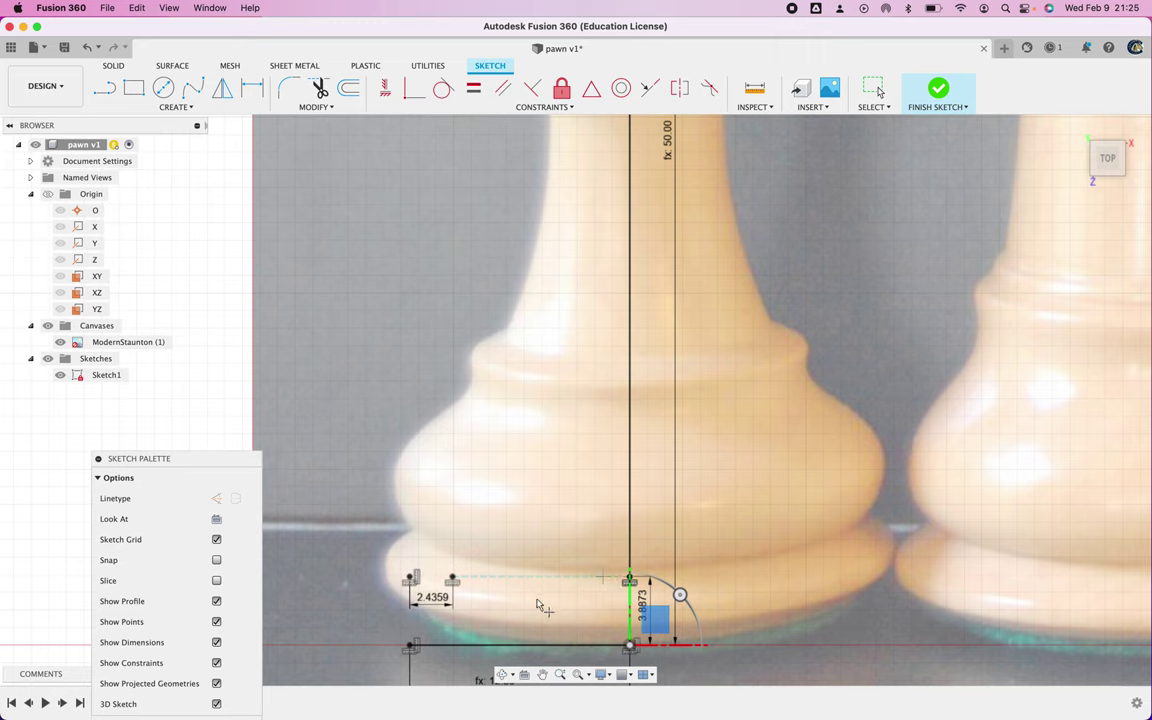
{"action": "left_click", "coordinate": [428, 547]}
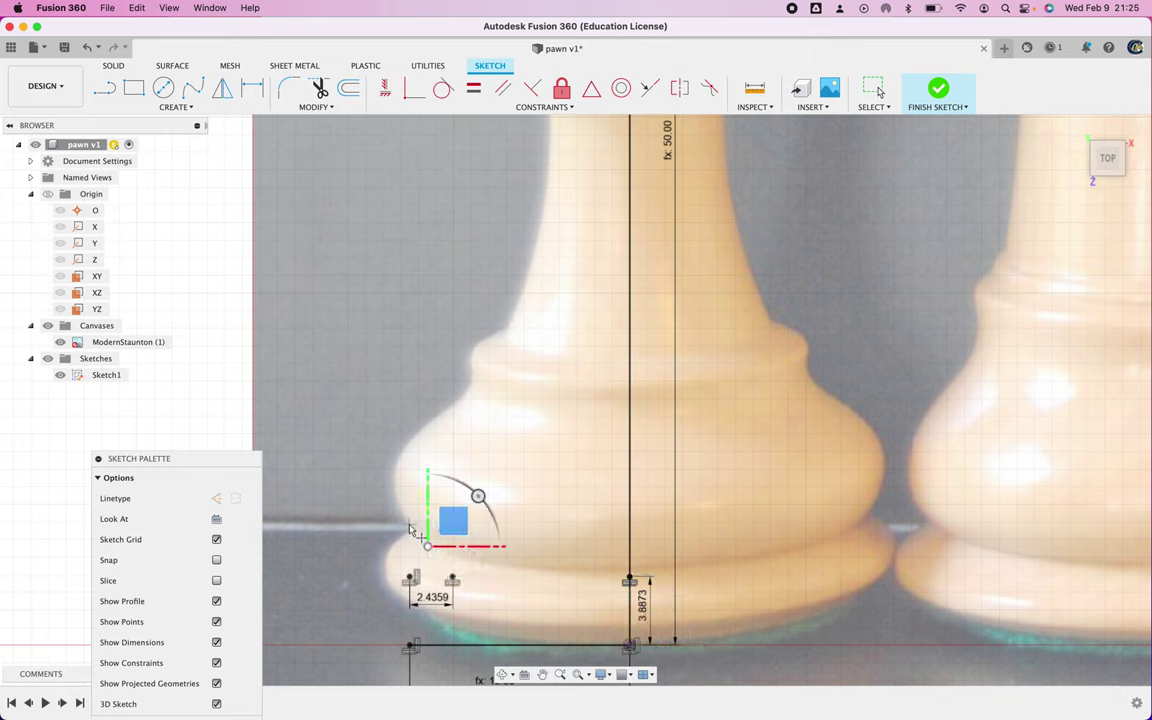
{"action": "left_click", "coordinate": [409, 520]}
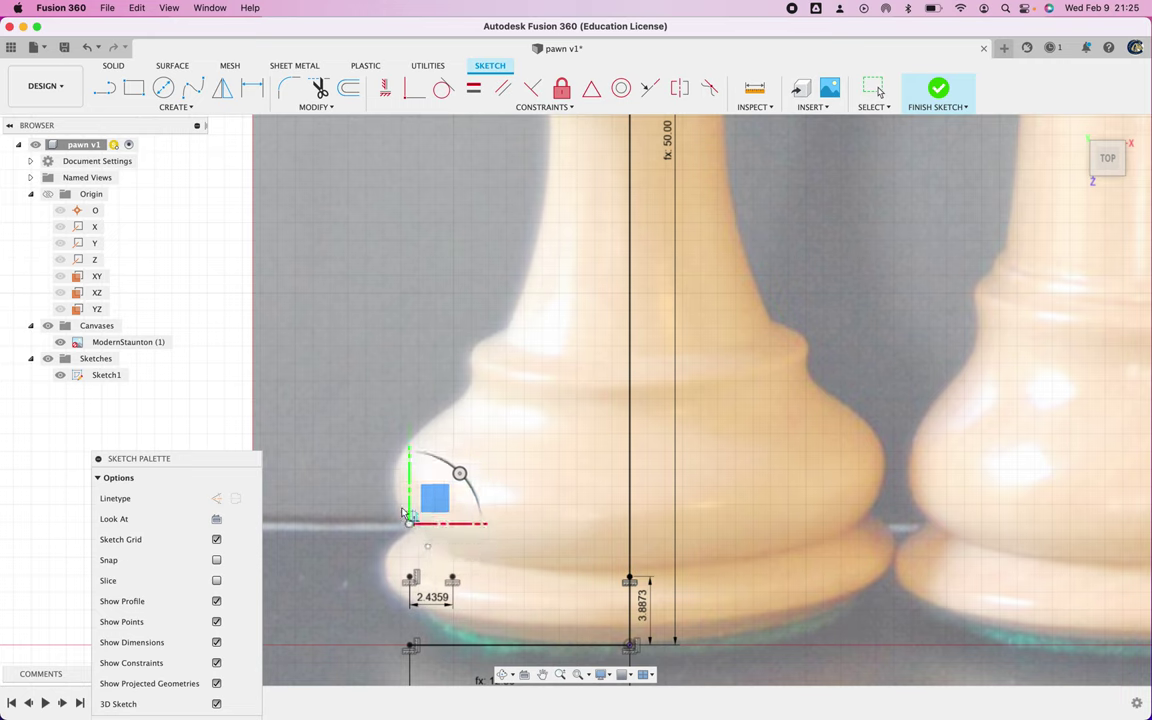
{"action": "left_click", "coordinate": [398, 500]}
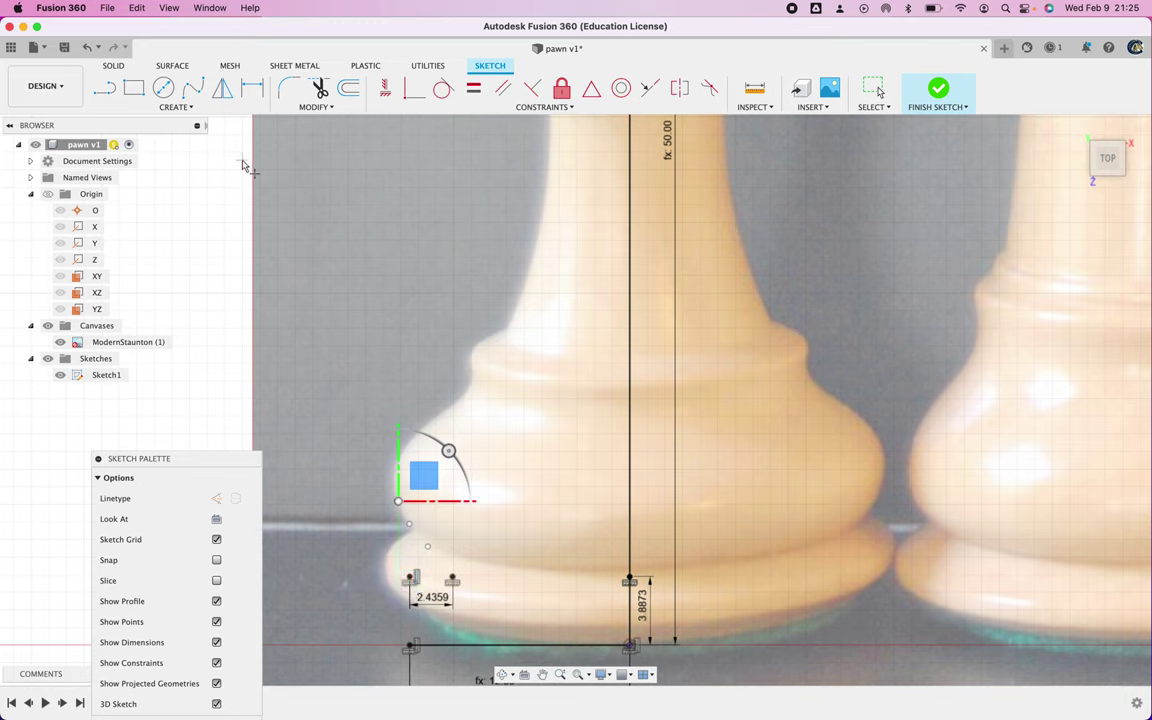
{"action": "left_click", "coordinate": [386, 92]}
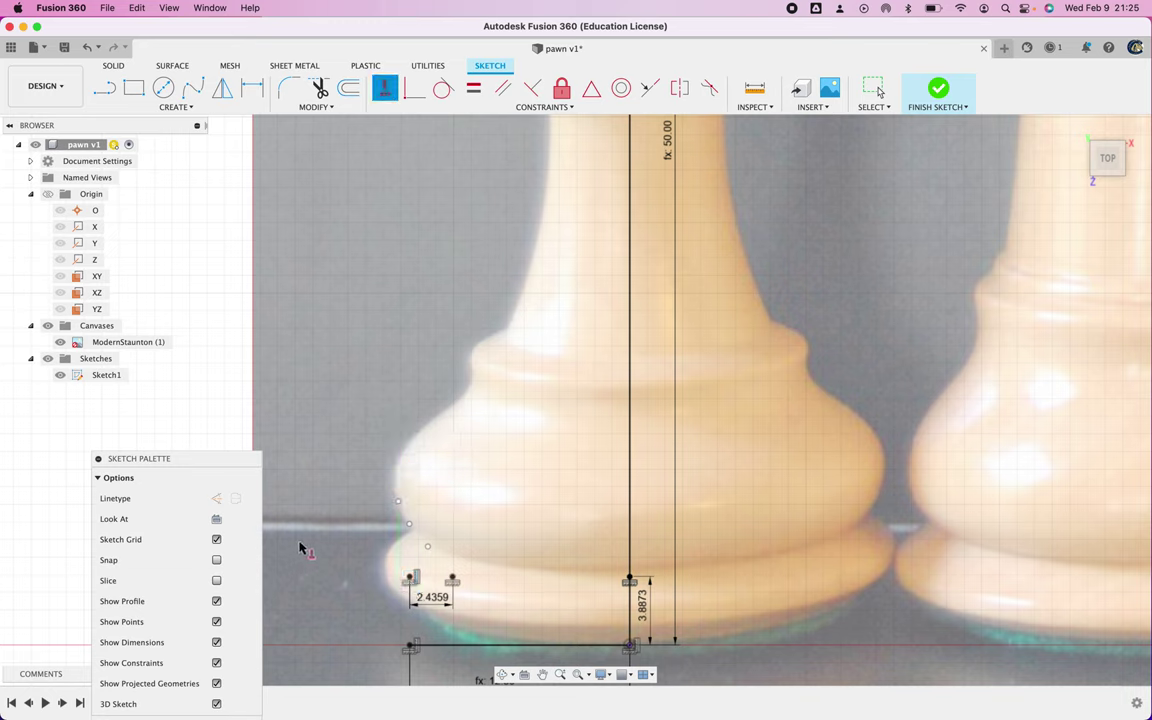
{"action": "left_click", "coordinate": [398, 503]}
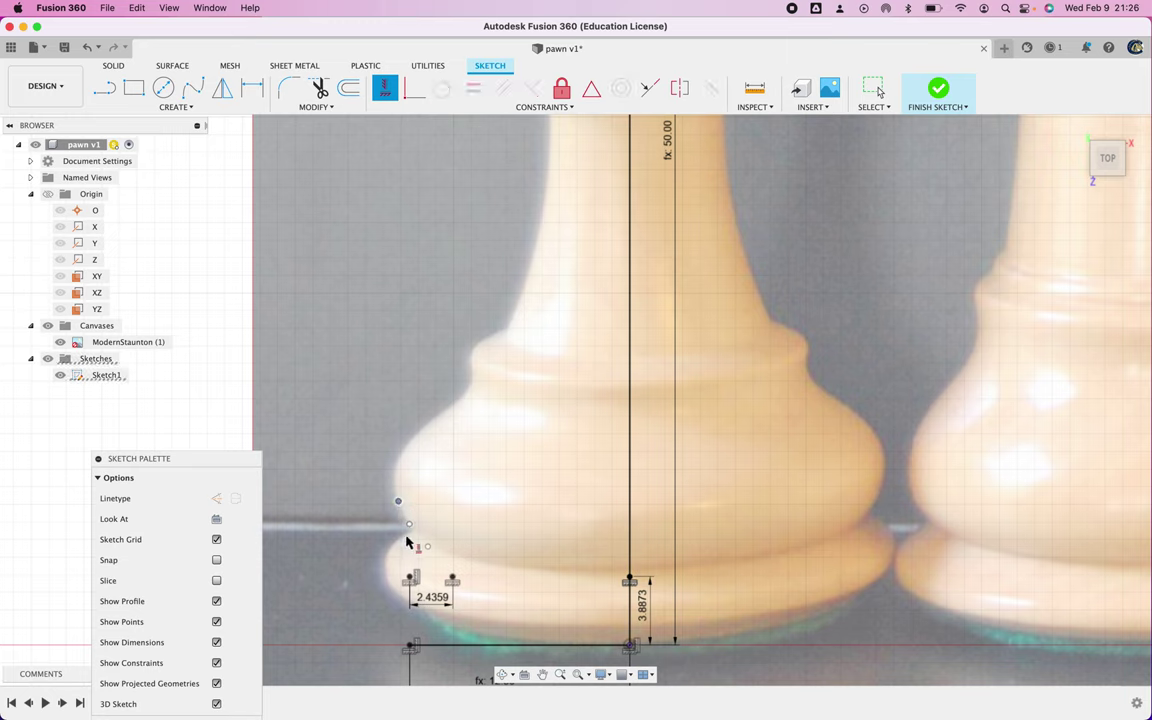
{"action": "left_click", "coordinate": [410, 580]}
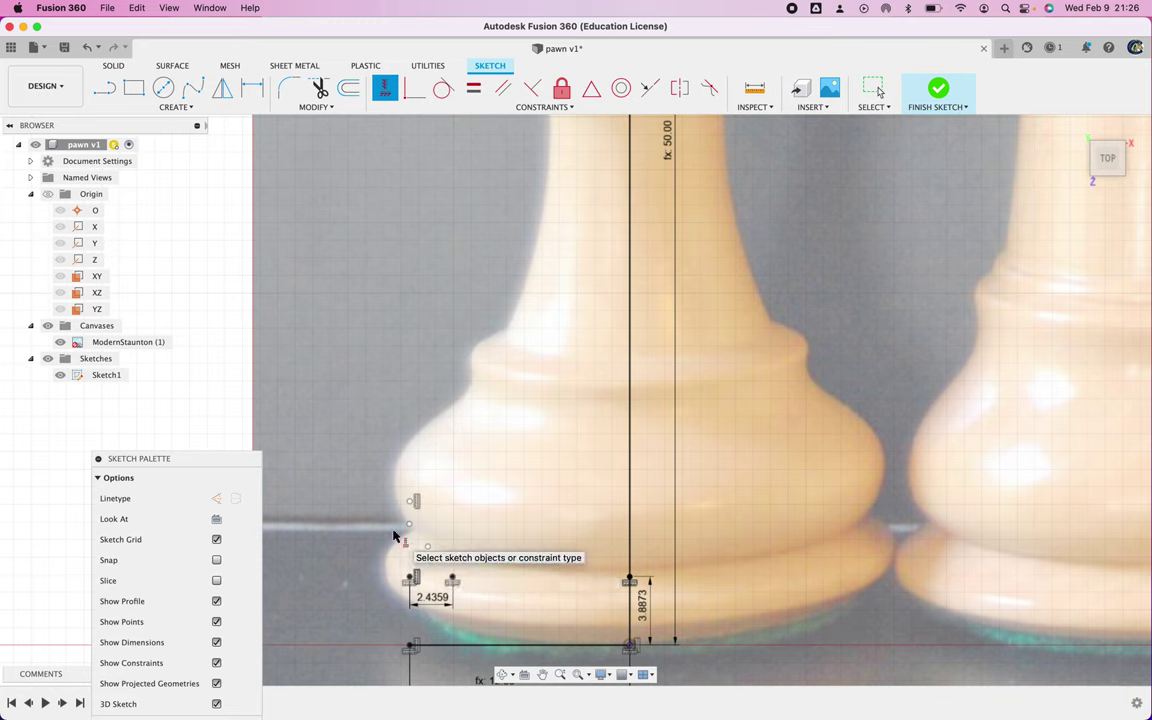
{"action": "key", "text": "Escape"}
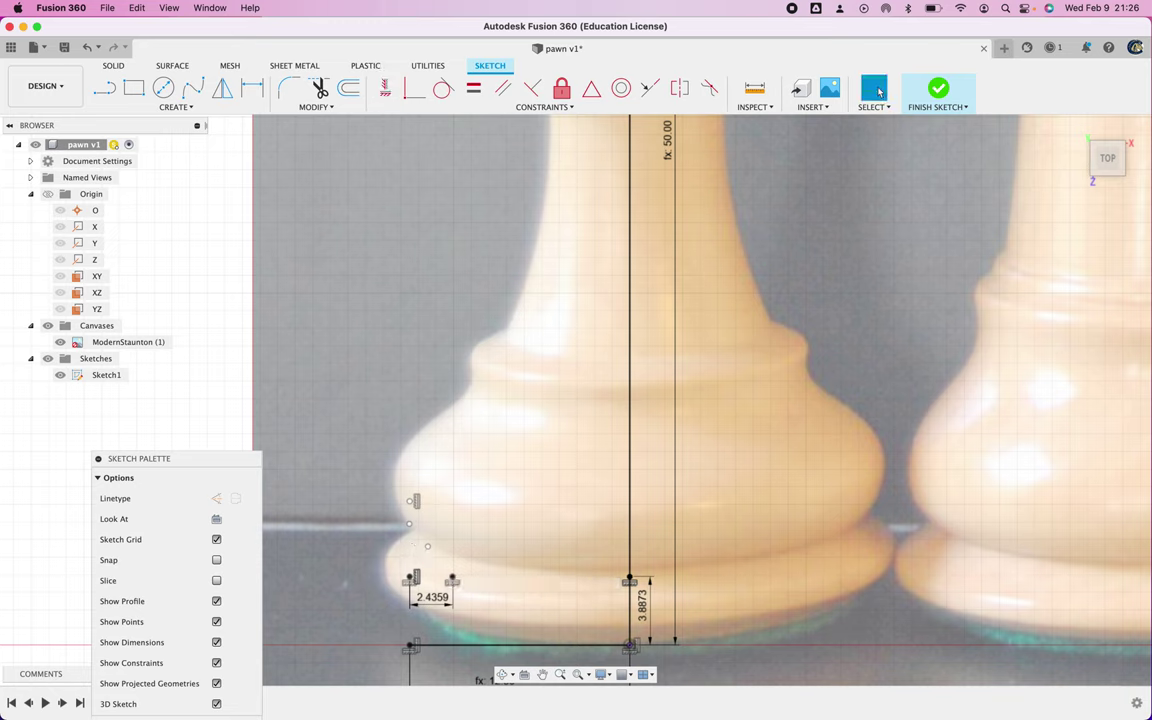
{"action": "key", "text": "super+z"}
Place a point on the pawn's bulging outline, vertically in line with the base's left point.
{"action": "left_click", "coordinate": [190, 110]}
{"action": "left_click", "coordinate": [154, 261]}
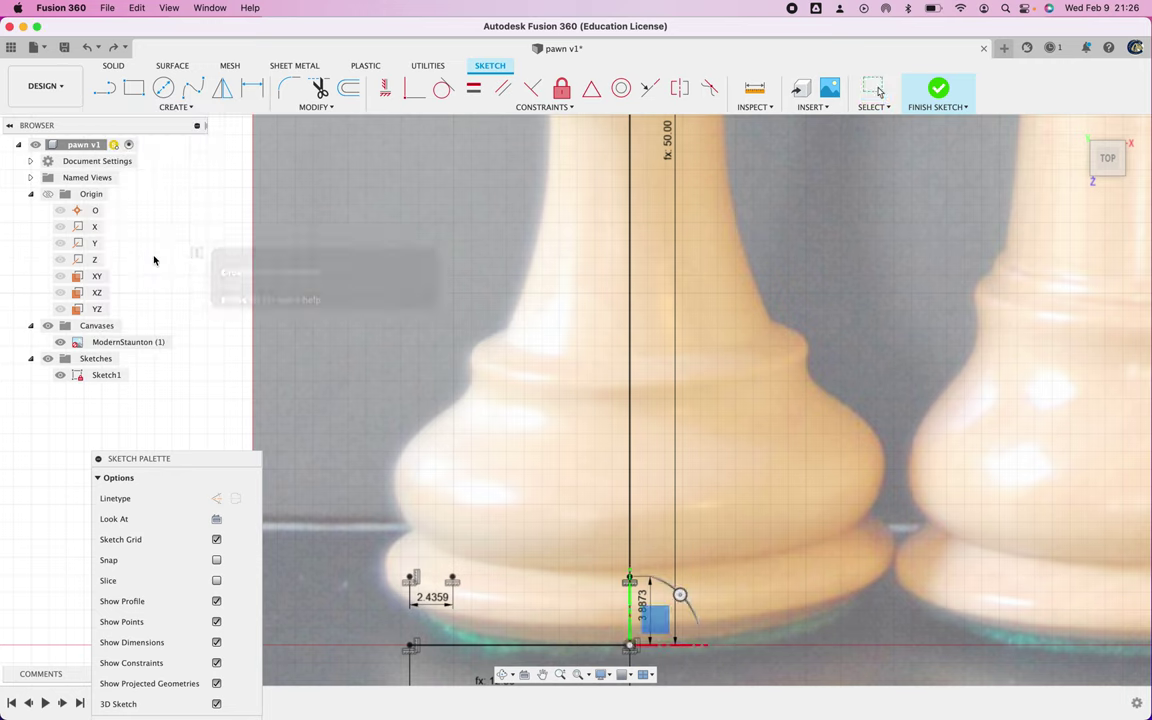
{"action": "left_click", "coordinate": [393, 480]}
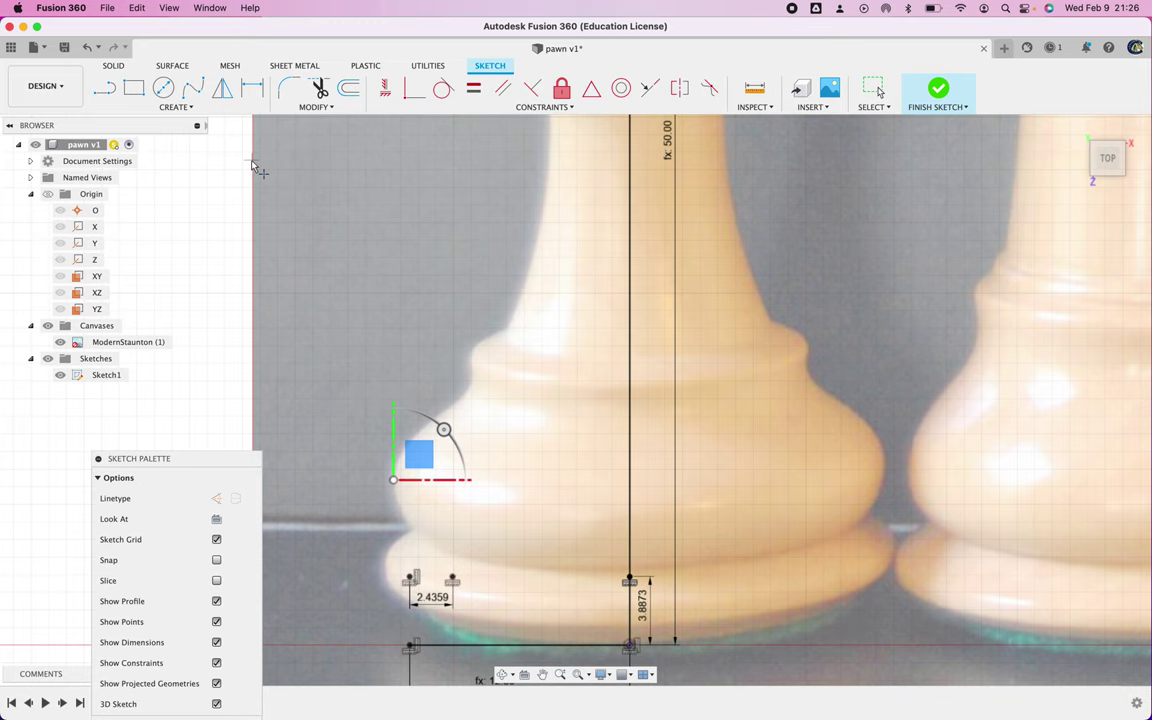
{"action": "left_click", "coordinate": [384, 90]}
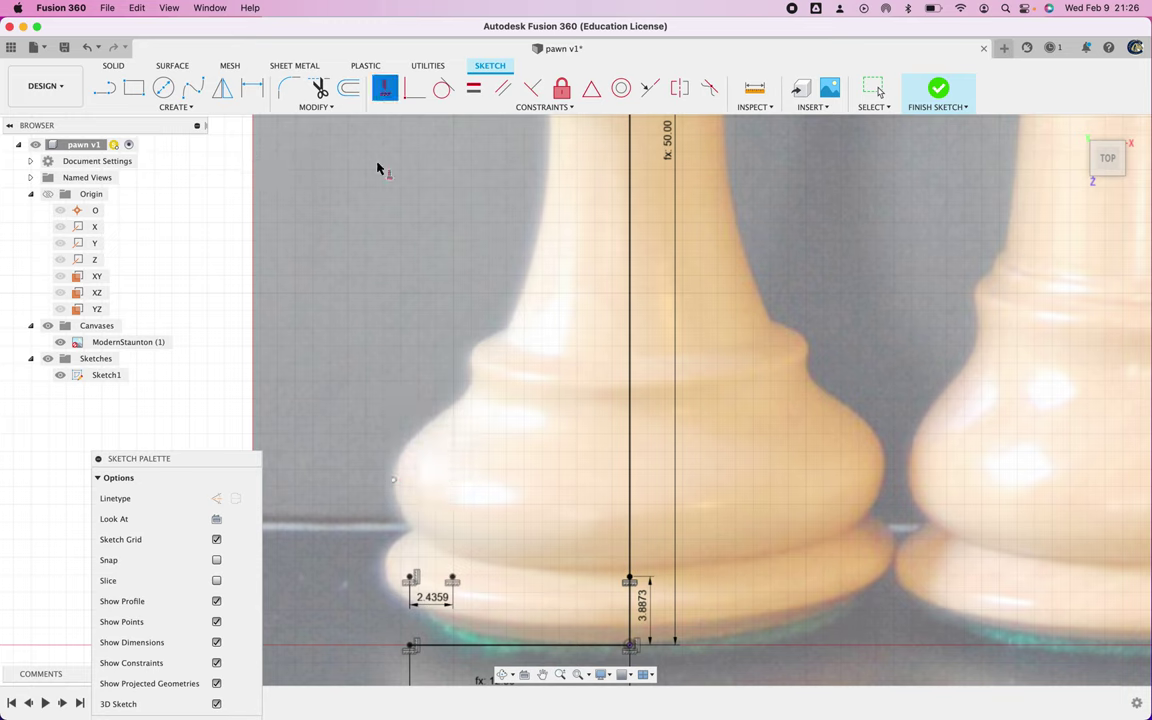
{"action": "left_click", "coordinate": [393, 480]}
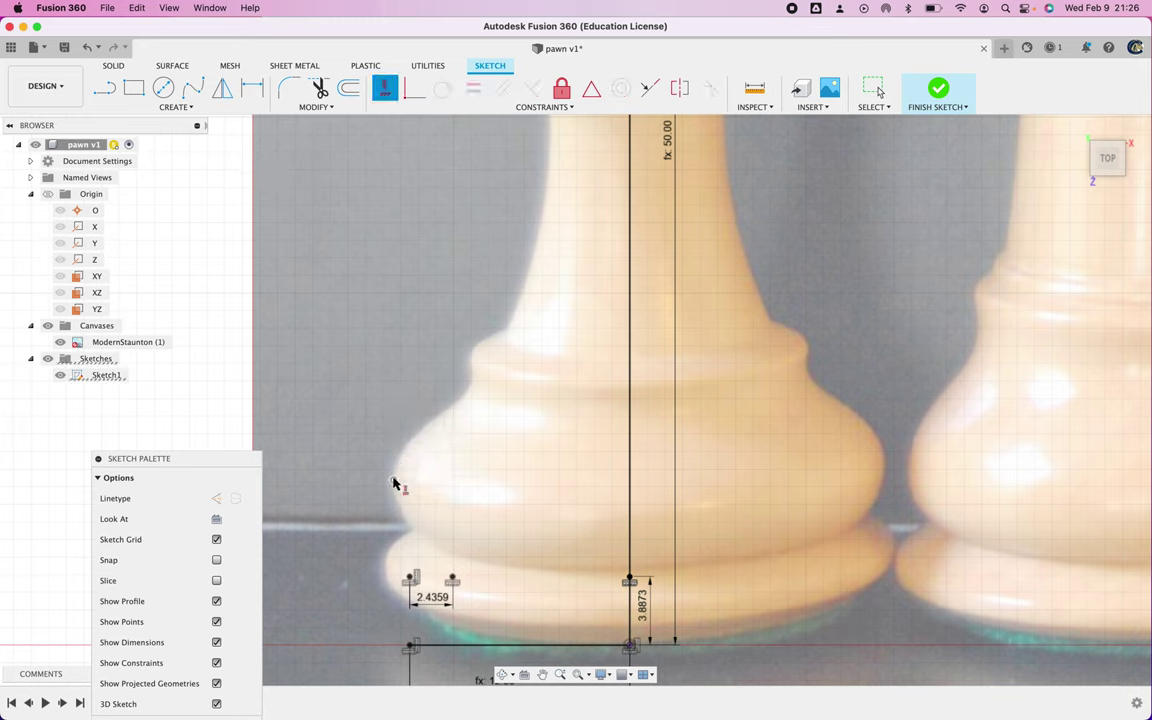
{"action": "left_click", "coordinate": [410, 580]}
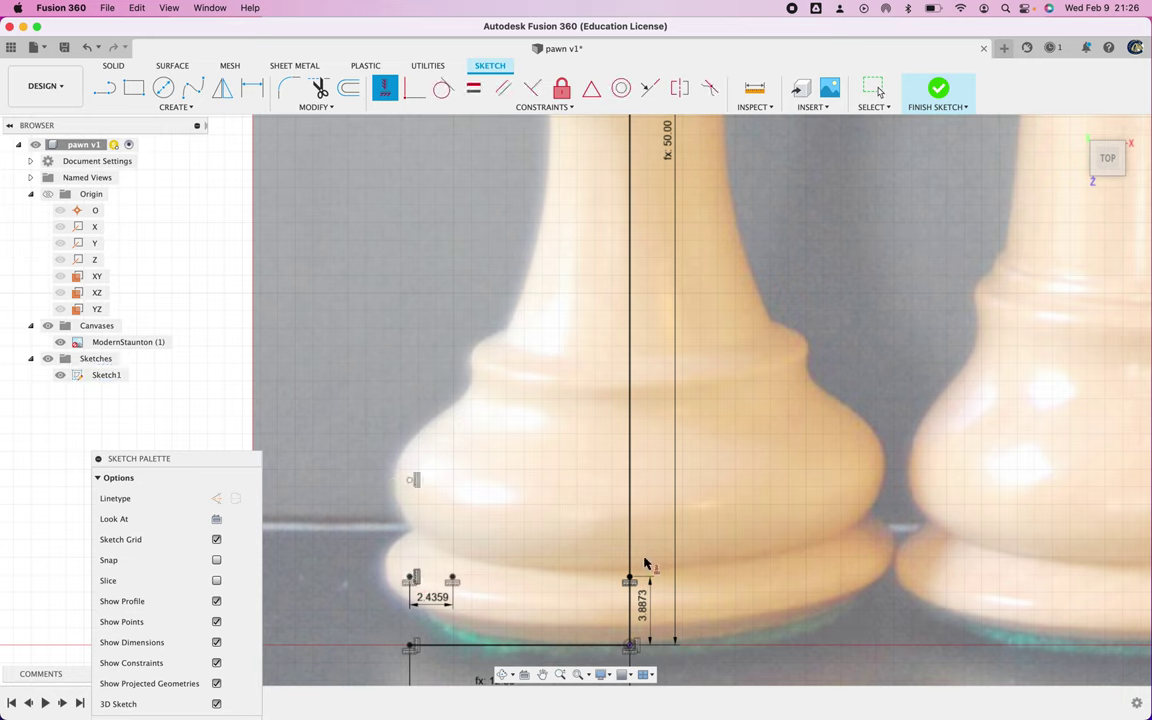
{"action": "left_click", "coordinate": [160, 107]}
{"action": "left_click", "coordinate": [150, 255]}
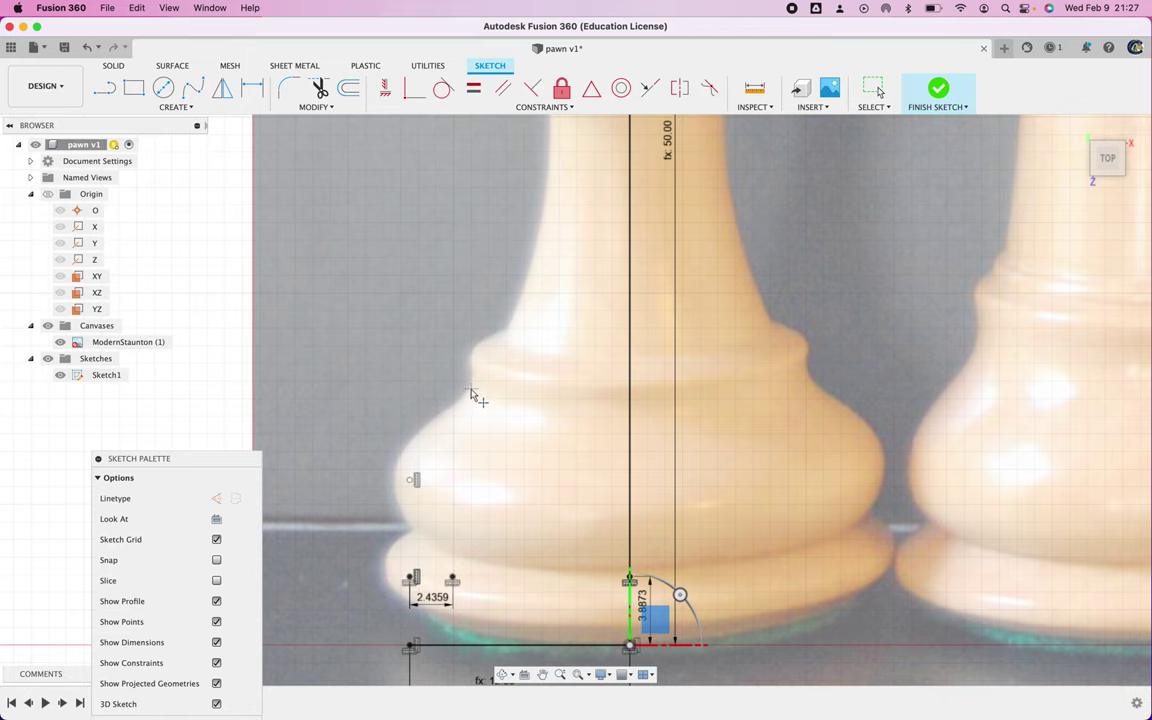
Place sketch points on the pawn's outline at the lower bulge and one on the centre axis line.
{"action": "left_click", "coordinate": [471, 391]}
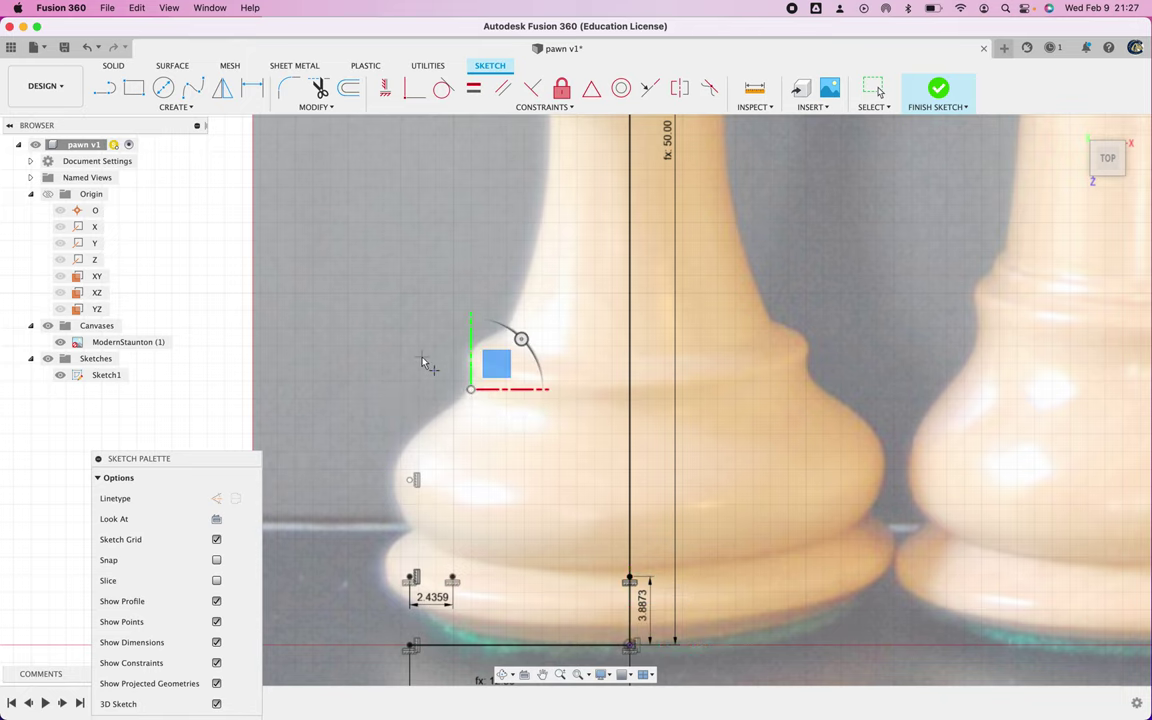
{"action": "scroll", "coordinate": [400, 375], "scroll_direction": "up", "scroll_amount": 3}
{"action": "scroll", "coordinate": [505, 380], "scroll_direction": "up", "scroll_amount": 2}
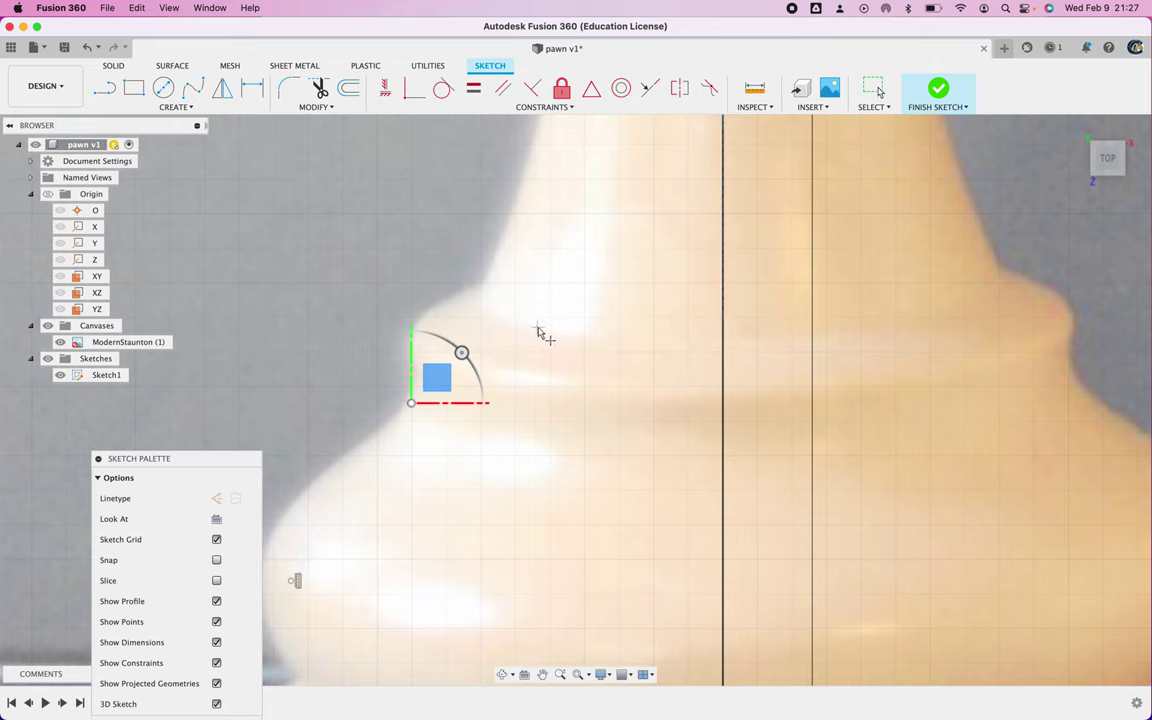
{"action": "left_click", "coordinate": [723, 345]}
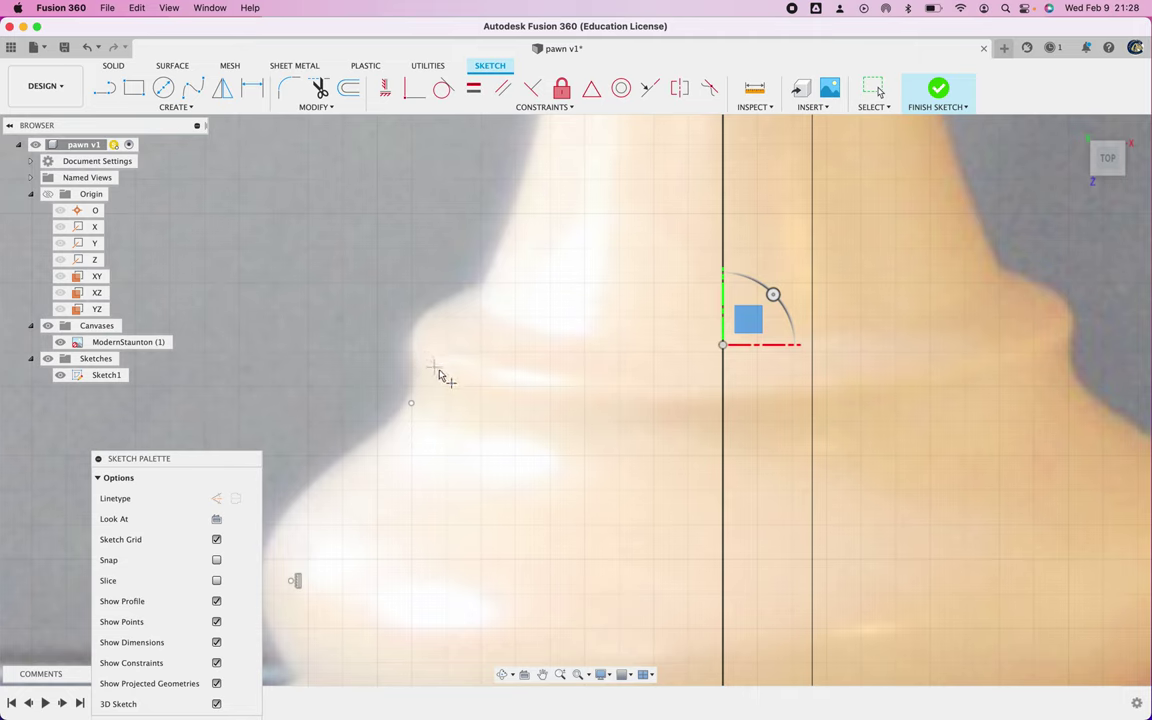
{"action": "left_click", "coordinate": [438, 361]}
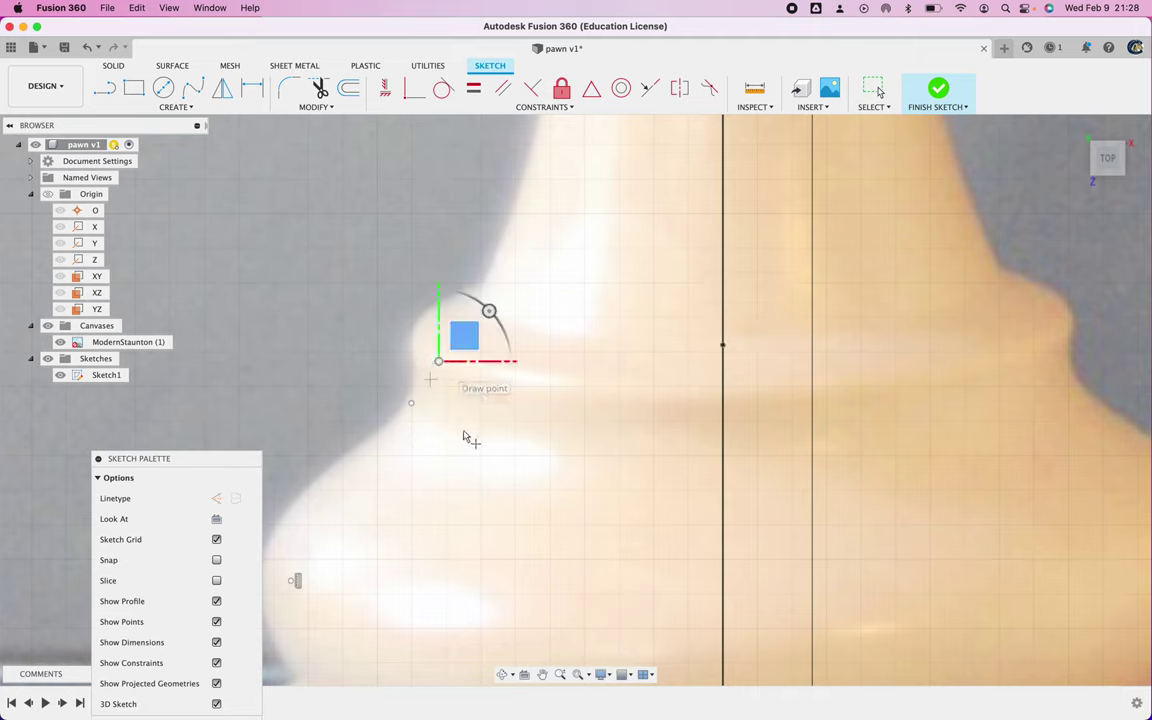
Level the outline point with the centre-line point and align the lower outline point vertically beneath it.
{"action": "left_click", "coordinate": [385, 88]}
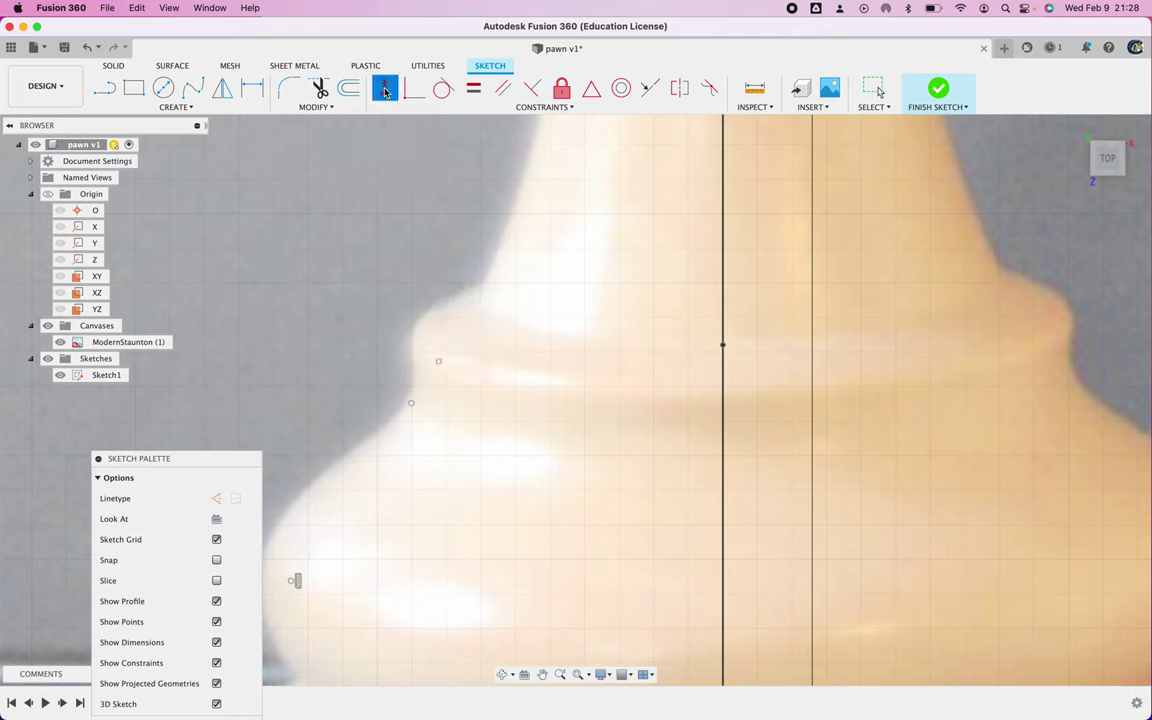
{"action": "left_click", "coordinate": [438, 362]}
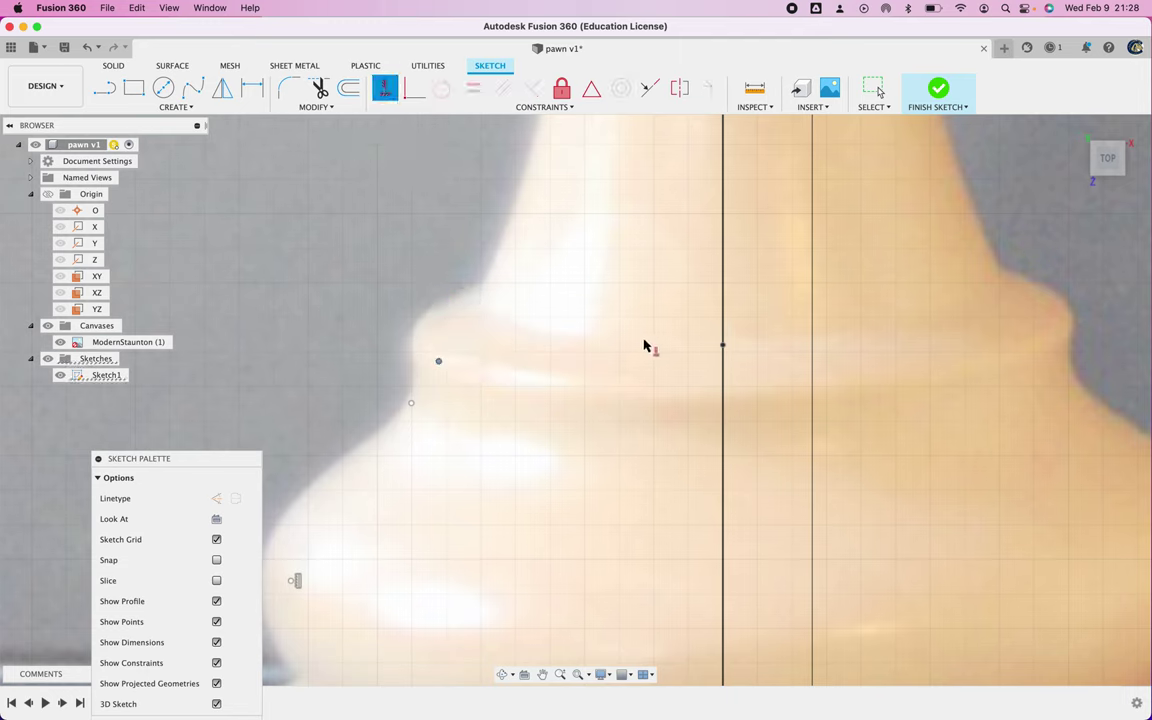
{"action": "left_click", "coordinate": [722, 348]}
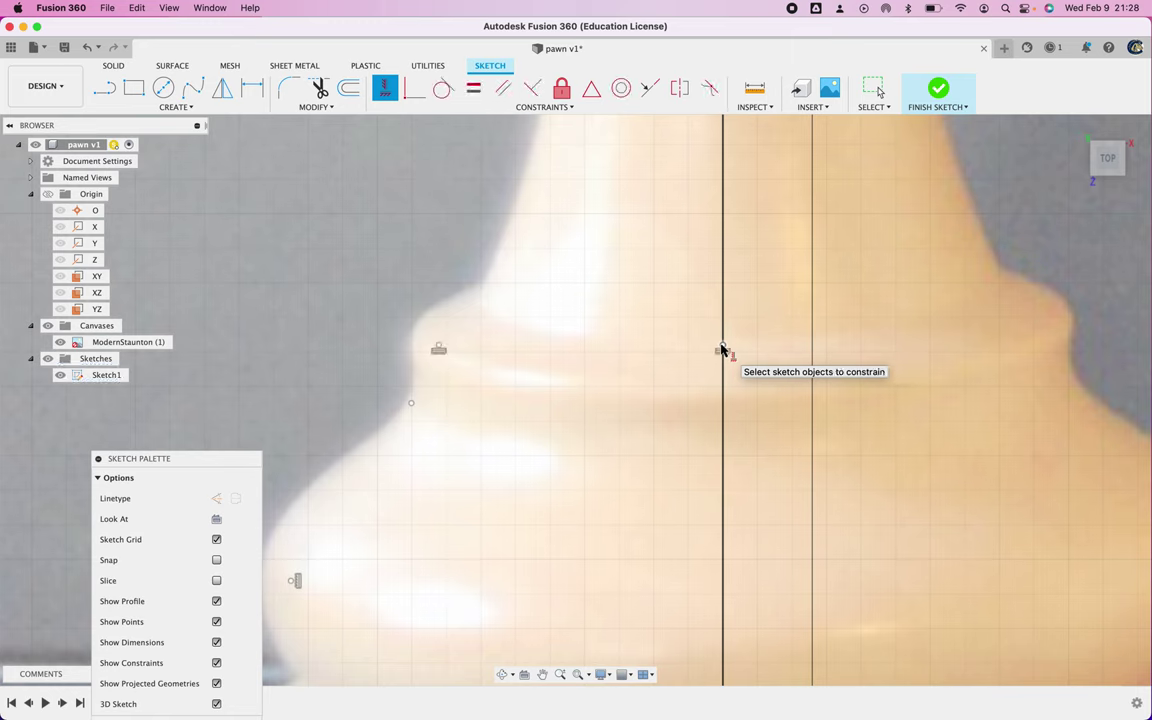
{"action": "left_click", "coordinate": [438, 348]}
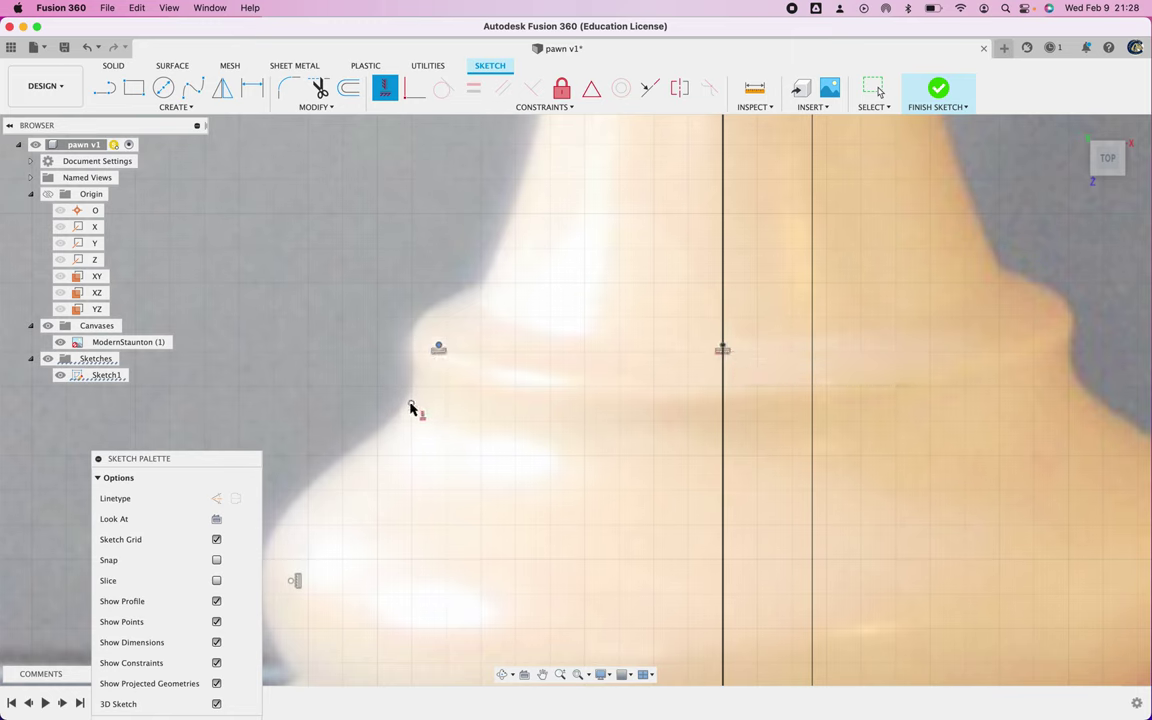
{"action": "left_click", "coordinate": [411, 406]}
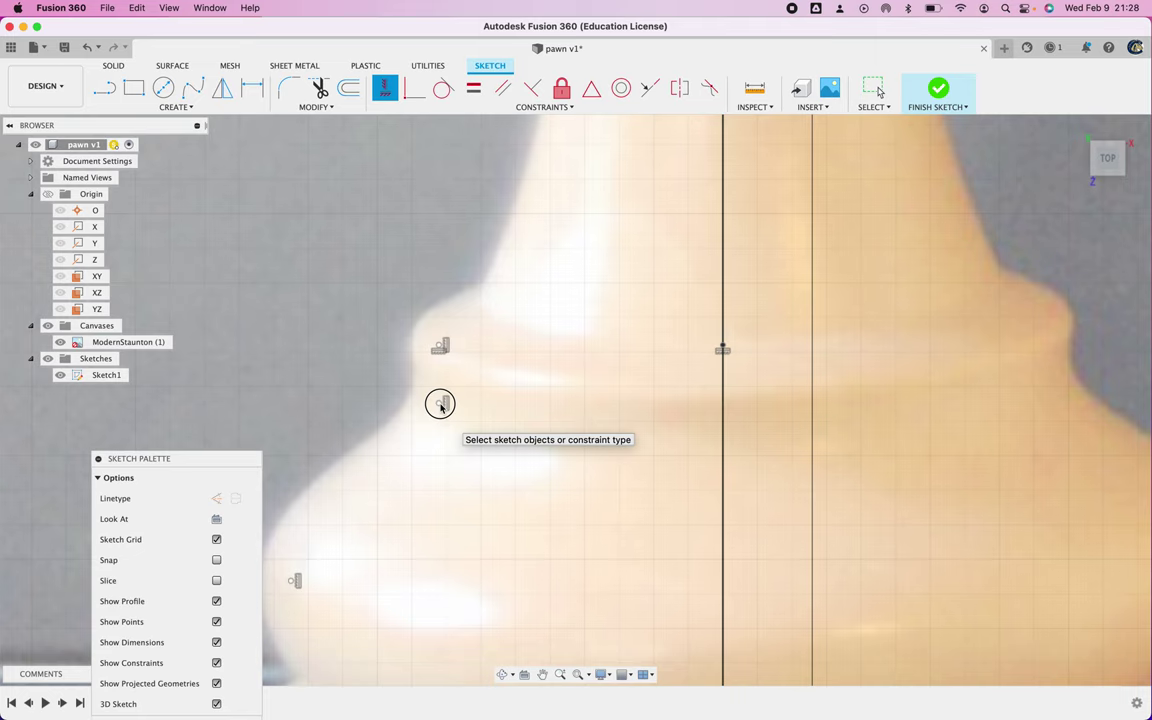
Drag the lower outline point so it sits precisely on the pawn's edge.
{"action": "key", "text": "Escape"}
{"action": "mouse_move", "coordinate": [440, 406]}
{"action": "left_mouse_down"}
{"action": "mouse_move", "coordinate": [399, 404]}
{"action": "mouse_move", "coordinate": [427, 404]}
{"action": "mouse_move", "coordinate": [418, 407]}
{"action": "left_mouse_up"}
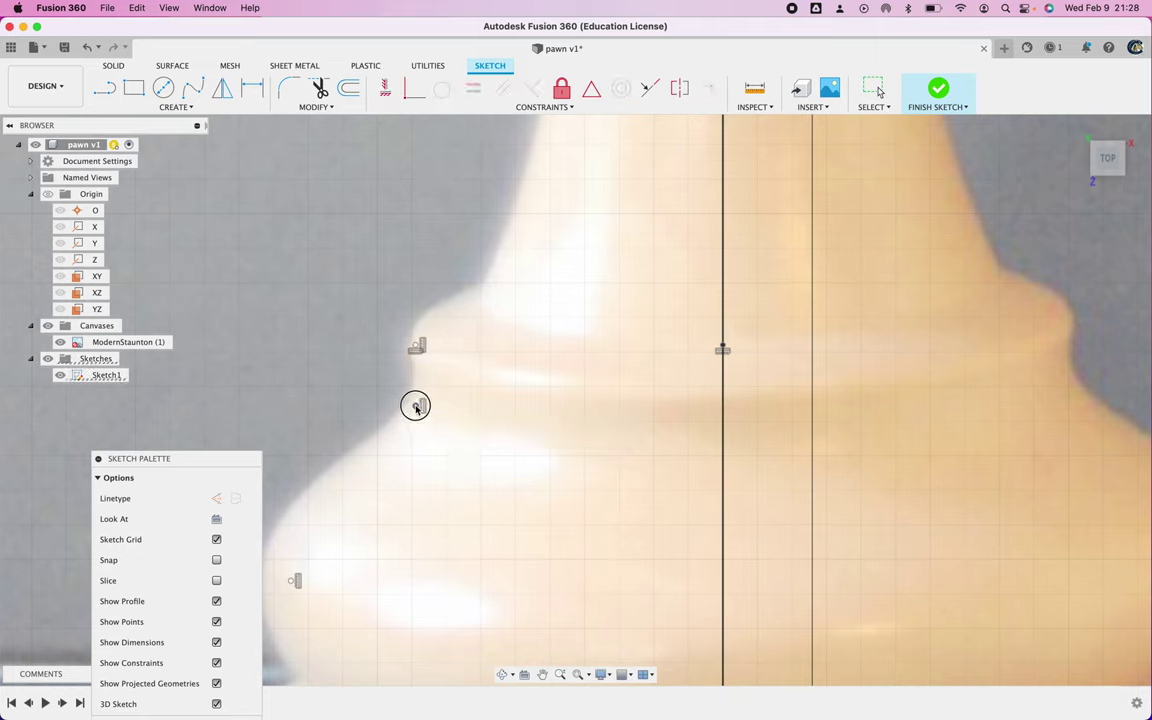
{"action": "left_click_drag", "start_coordinate": [418, 407], "coordinate": [420, 409]}
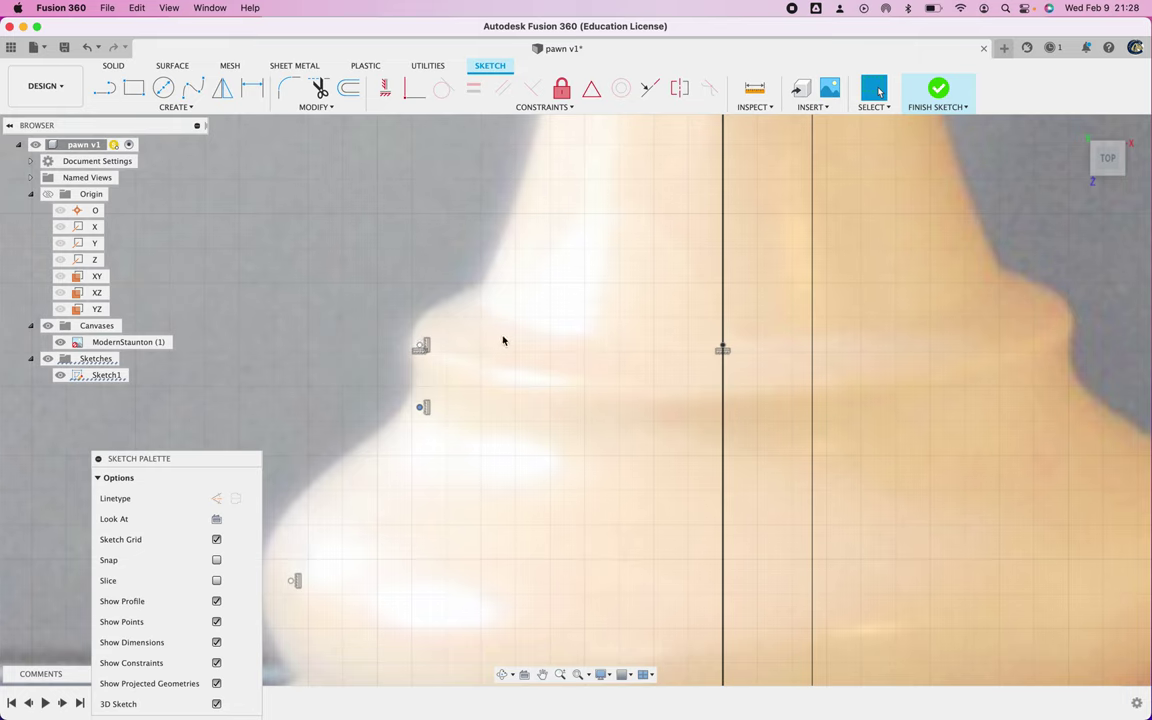
{"action": "left_click", "coordinate": [175, 107]}
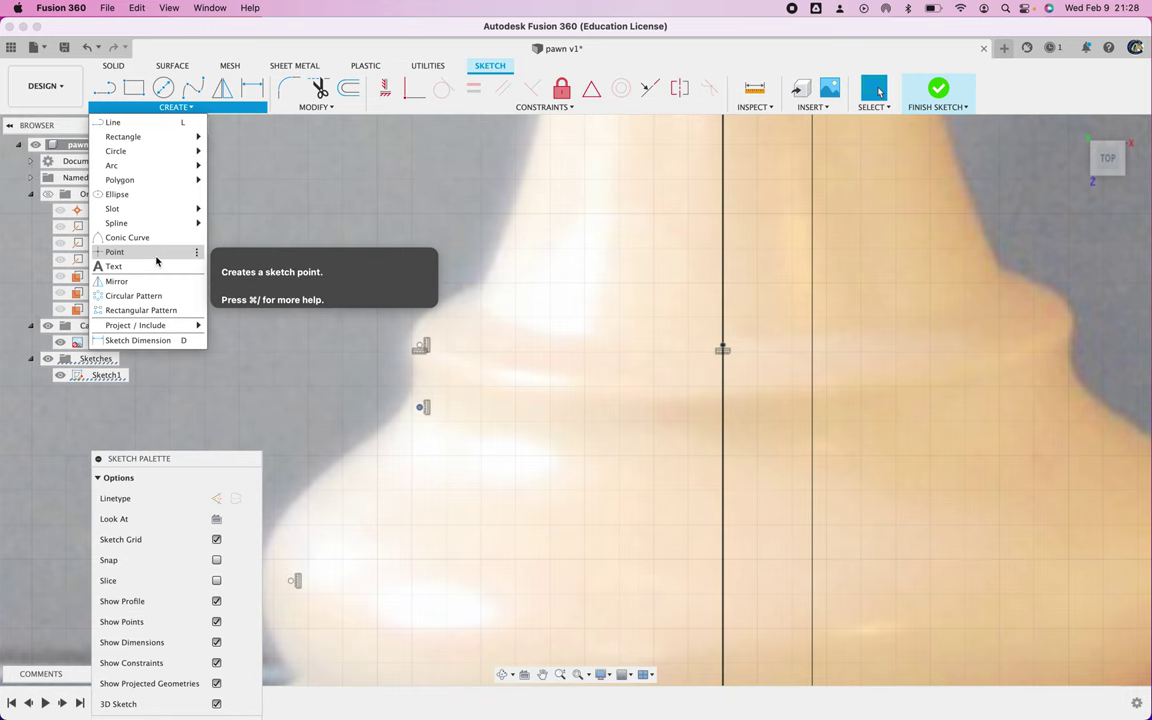
Add a point on the pawn's collar and level it horizontally with its neighbouring outline point.
{"action": "left_click", "coordinate": [156, 261]}
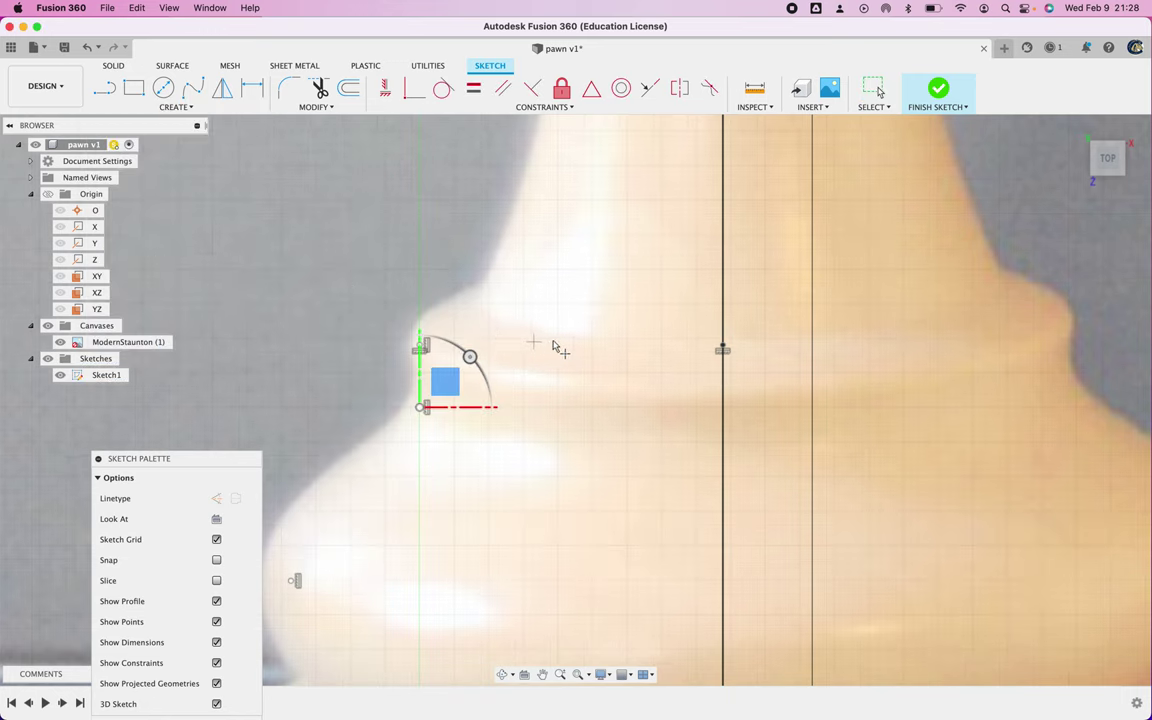
{"action": "left_click", "coordinate": [495, 301]}
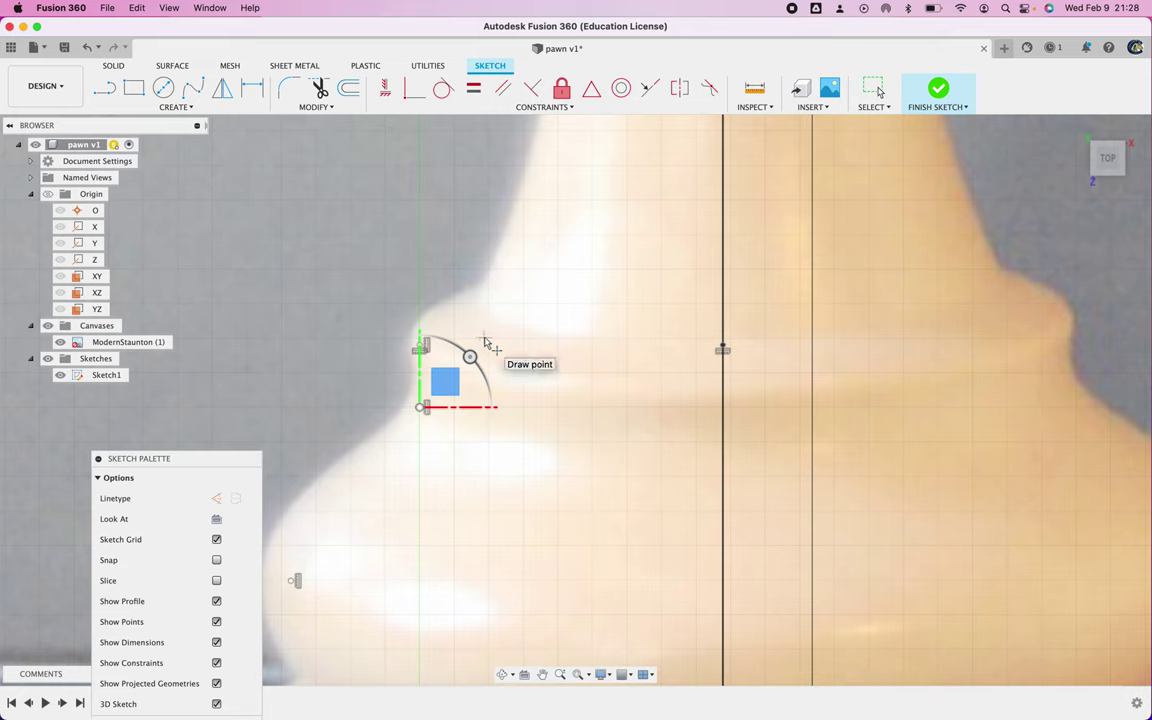
{"action": "key", "text": "super+z"}
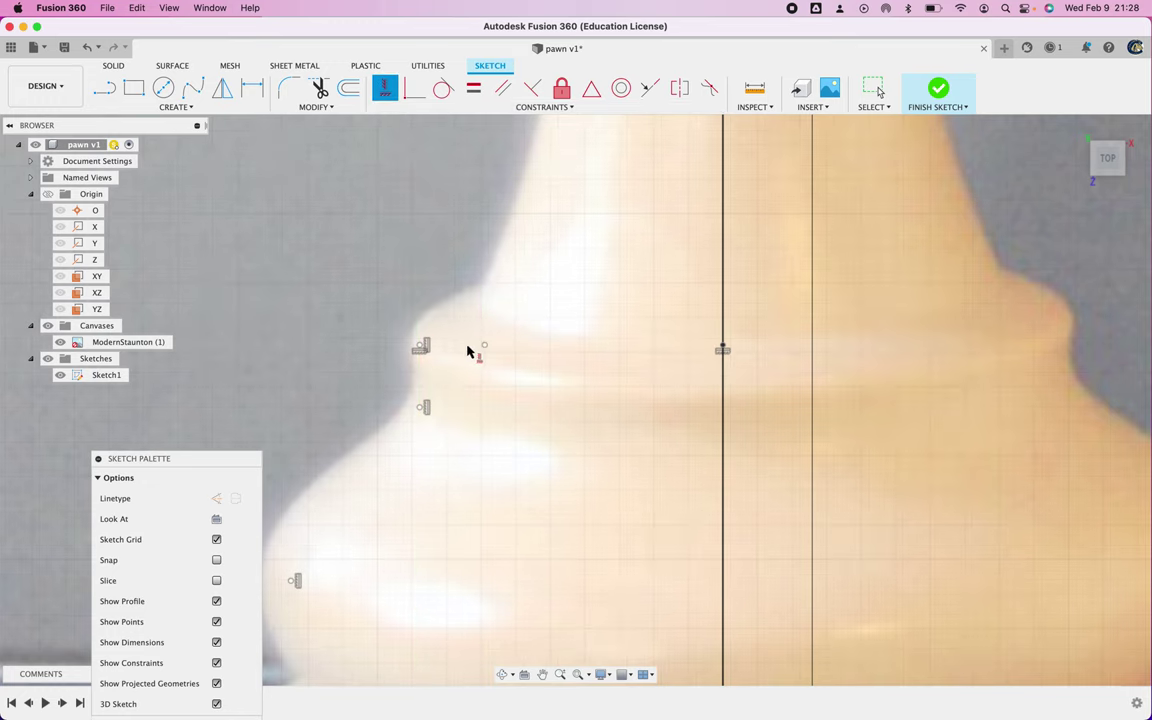
{"action": "left_click", "coordinate": [484, 347]}
{"action": "left_click", "coordinate": [420, 347]}
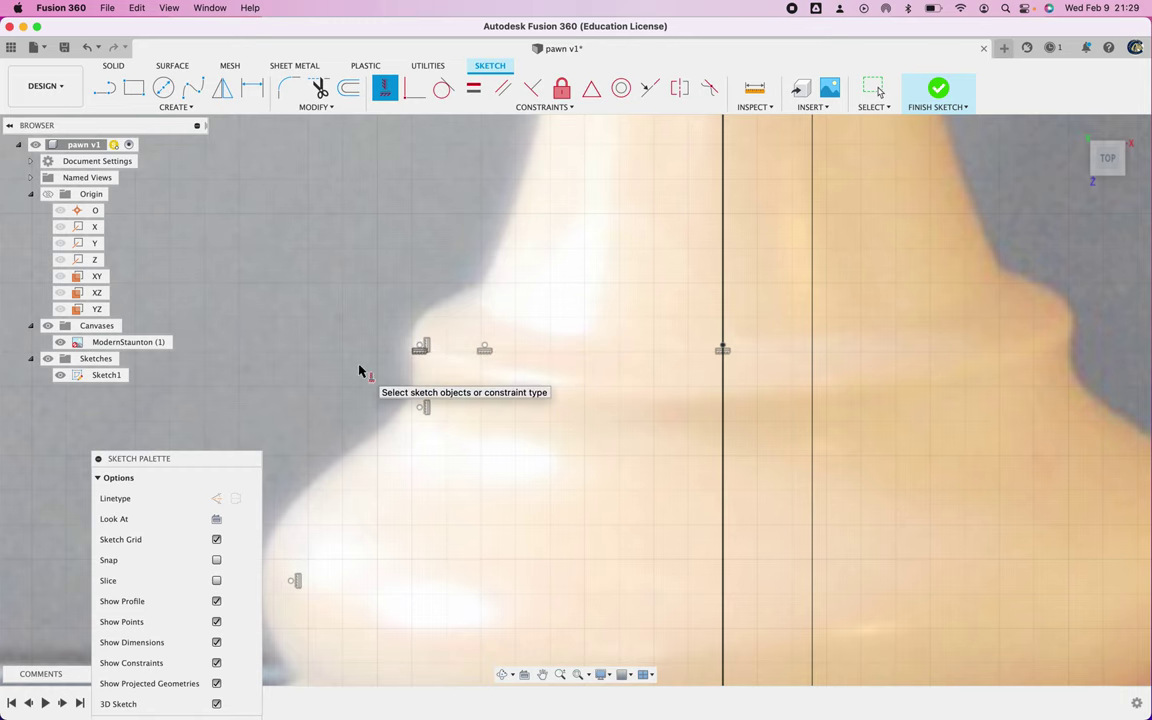
{"action": "scroll", "coordinate": [359, 371], "scroll_direction": "down", "scroll_amount": 3}
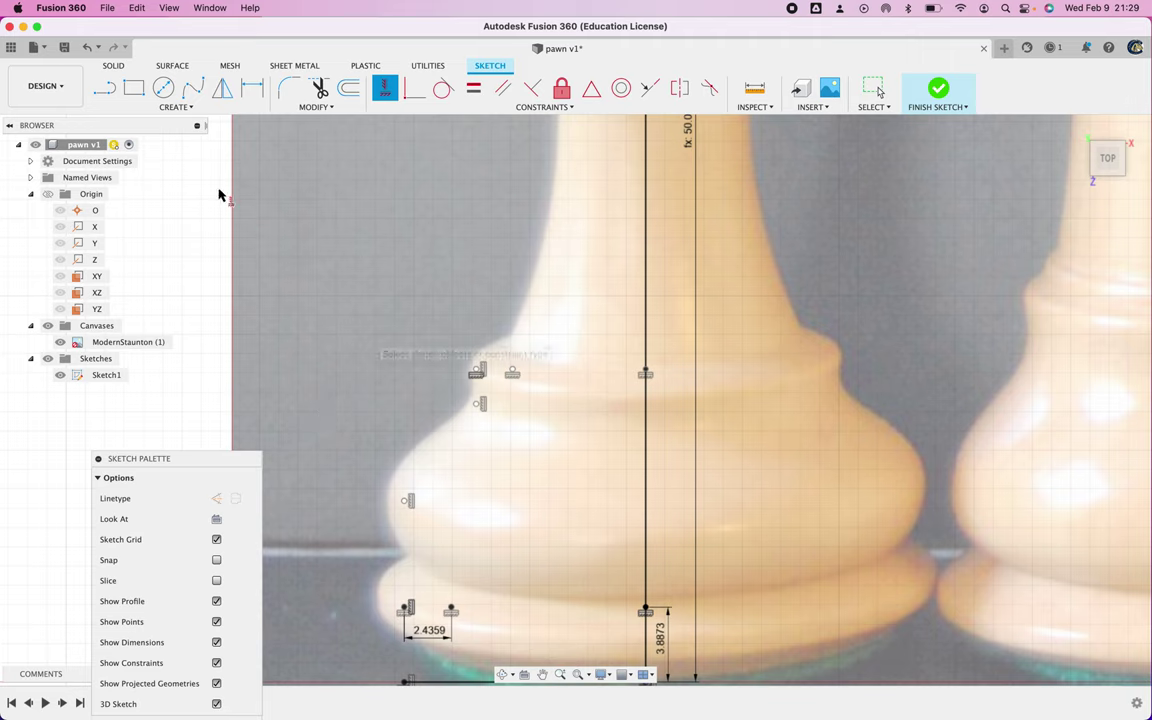
{"action": "left_click", "coordinate": [178, 107]}
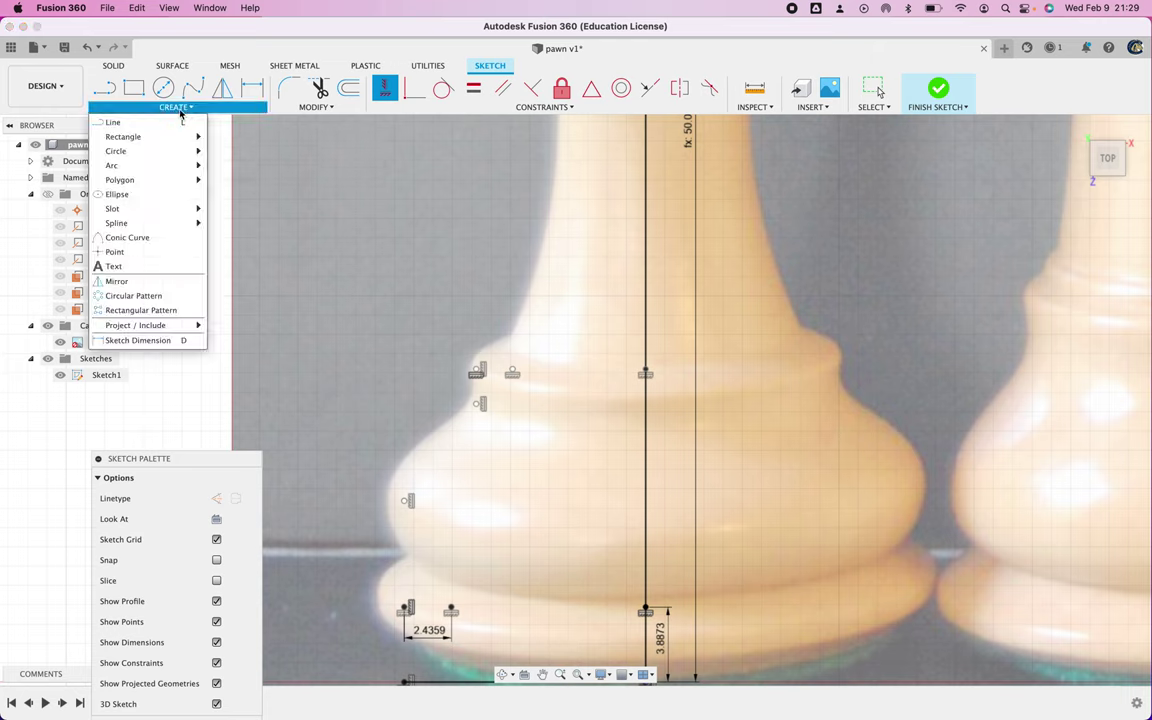
Place two more outline points, one along the pawn's neck and one at the edge under the head's rim.
{"action": "left_click", "coordinate": [150, 256]}
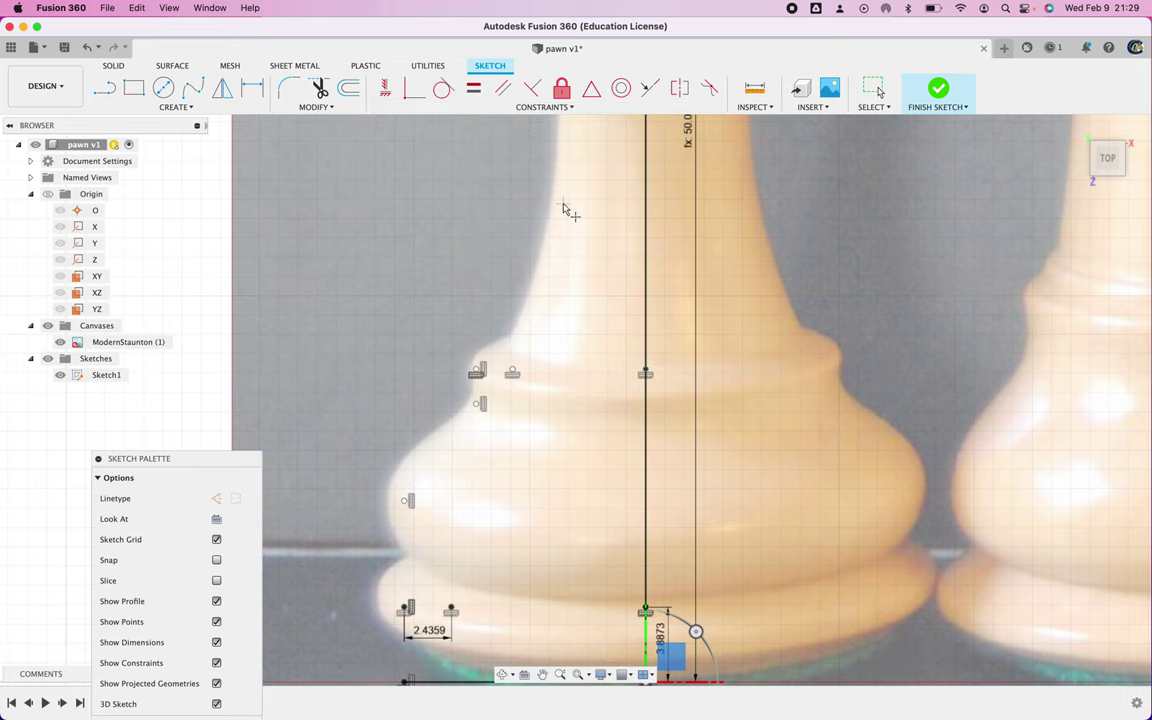
{"action": "scroll", "coordinate": [556, 224], "scroll_direction": "up", "scroll_amount": 5}
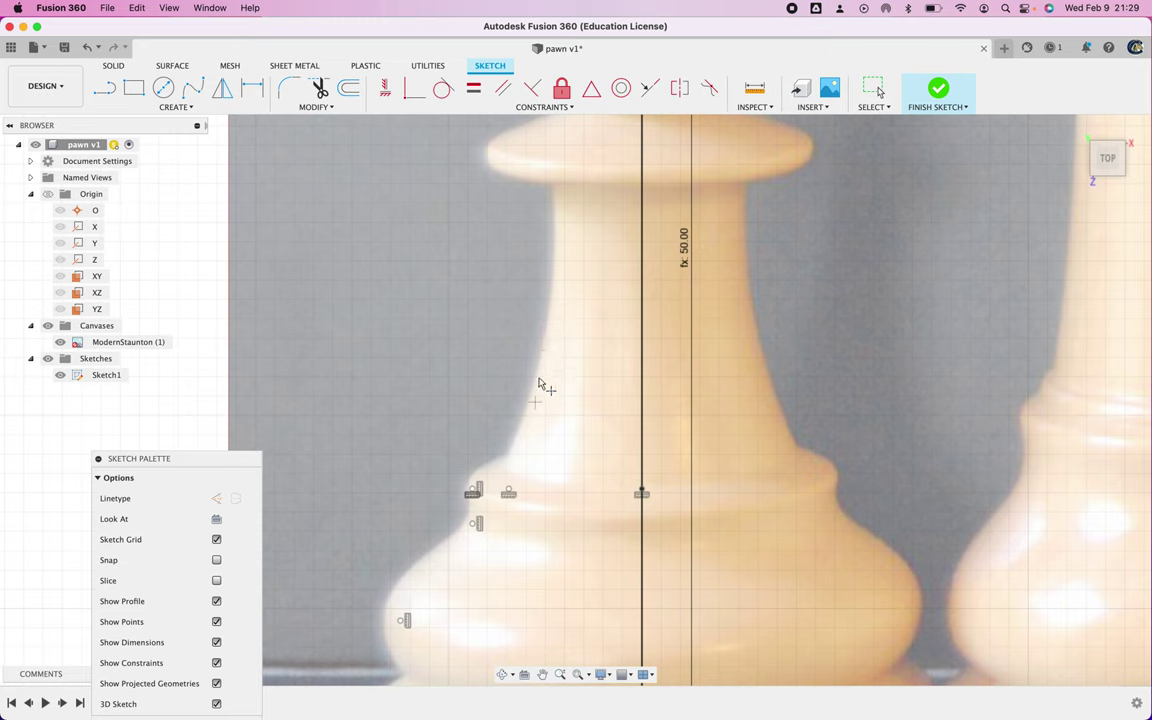
{"action": "left_click", "coordinate": [546, 323]}
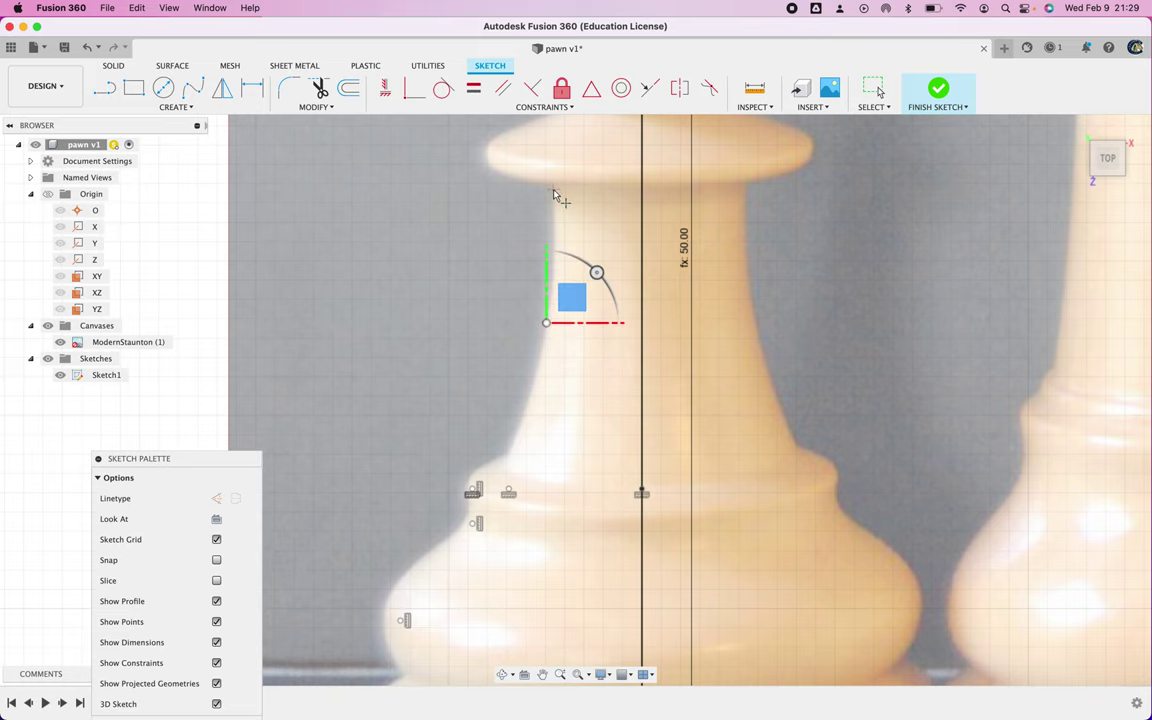
{"action": "scroll", "coordinate": [554, 193], "scroll_direction": "up", "scroll_amount": 3}
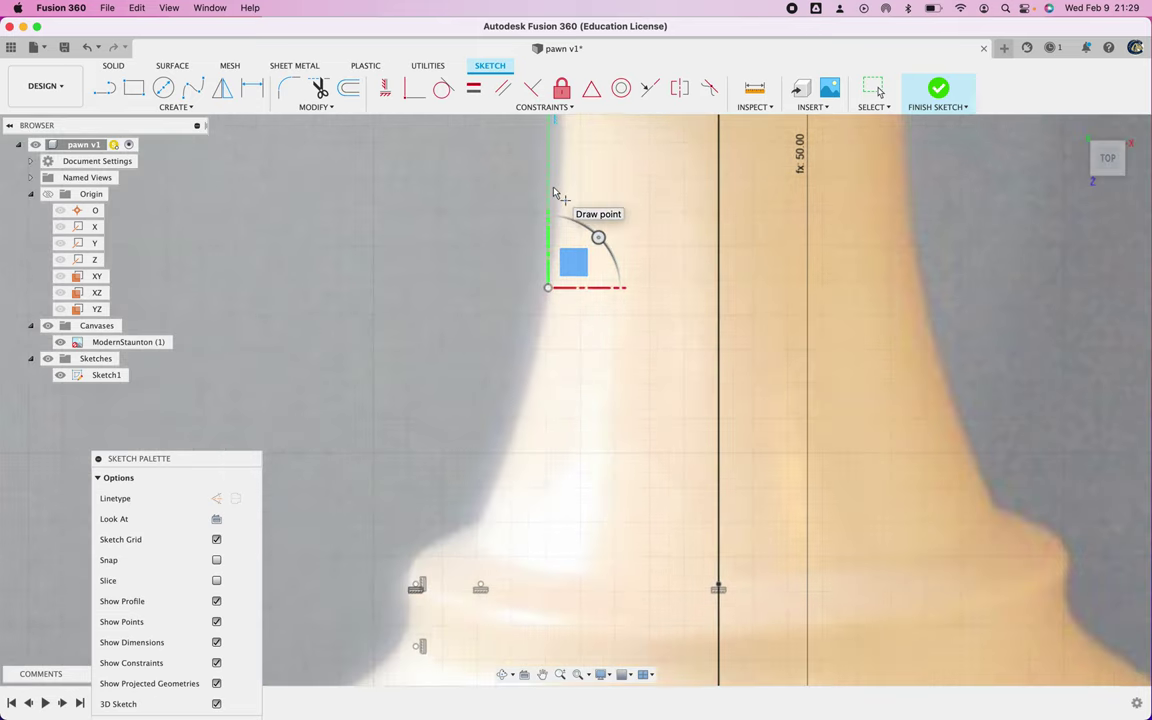
{"action": "scroll", "coordinate": [581, 181], "scroll_direction": "up", "scroll_amount": 5}
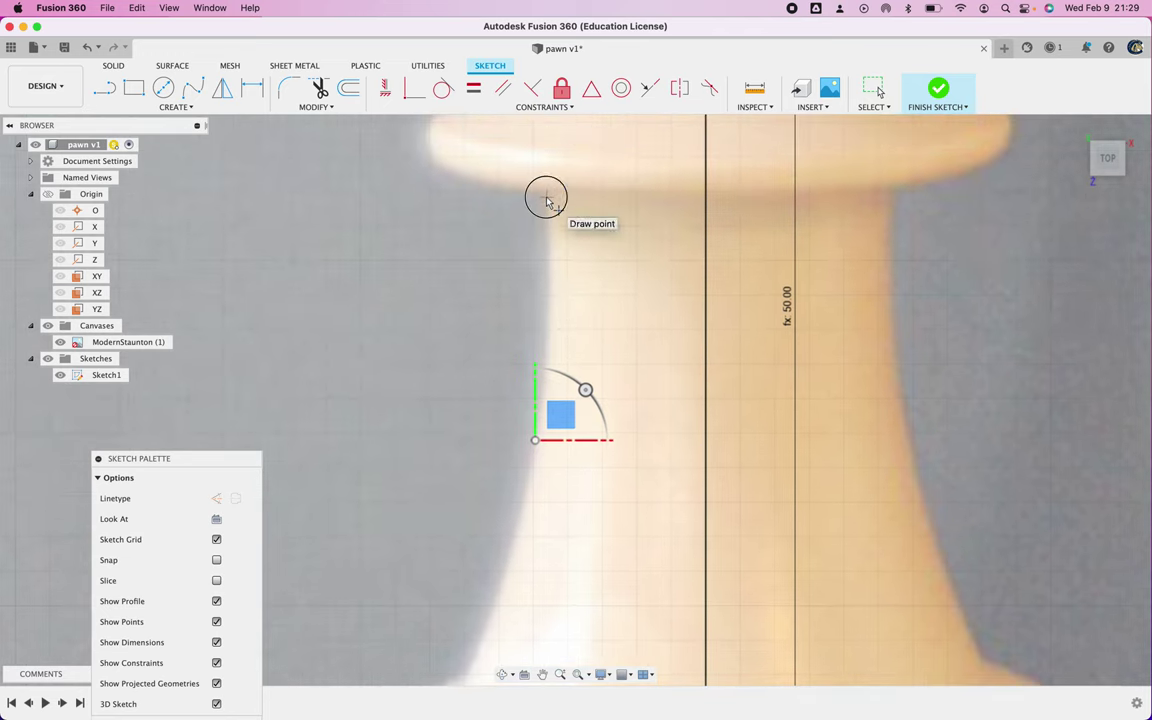
{"action": "left_click", "coordinate": [546, 196]}
{"action": "scroll", "coordinate": [573, 397], "scroll_direction": "down", "scroll_amount": 3}
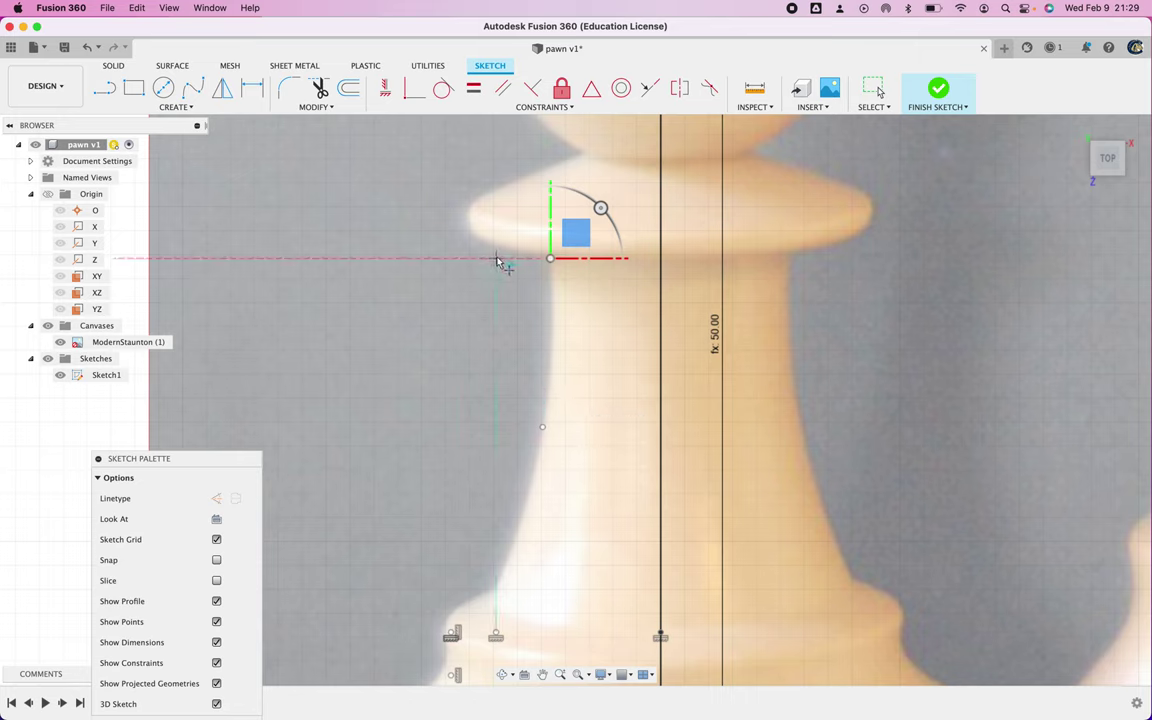
{"action": "left_click_drag", "start_coordinate": [474, 253], "coordinate": [472, 249]}
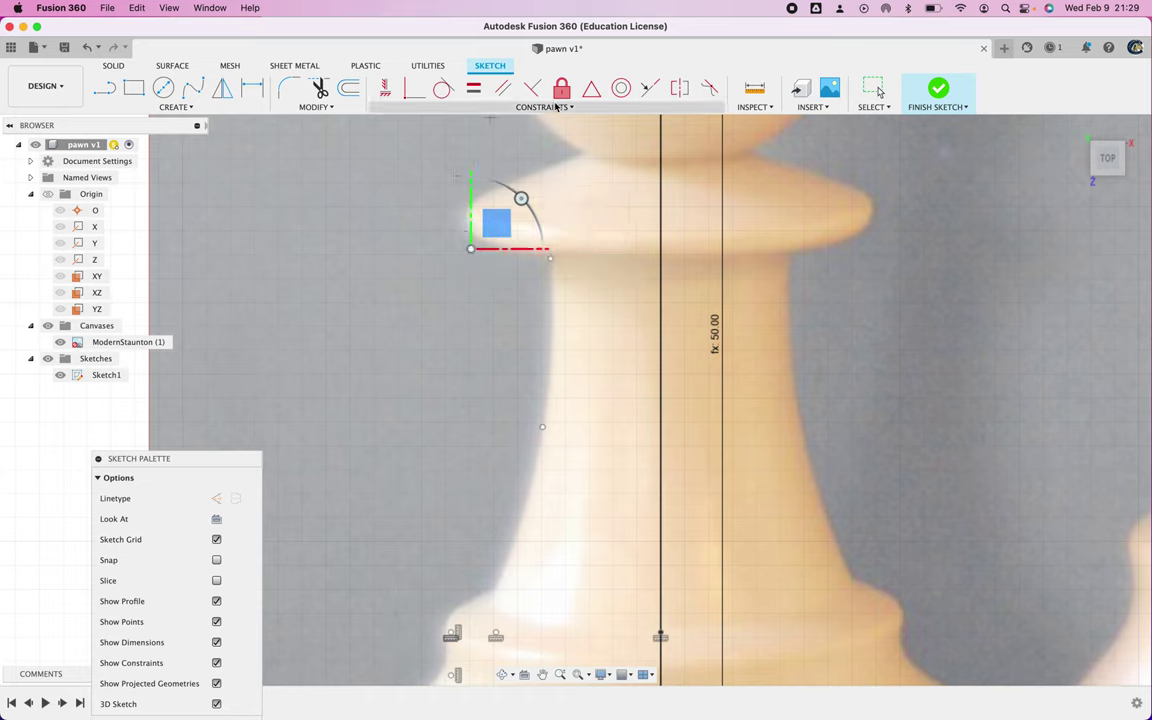
Level the rim-edge point horizontally with the other point under the head rim.
{"action": "left_click", "coordinate": [384, 88]}
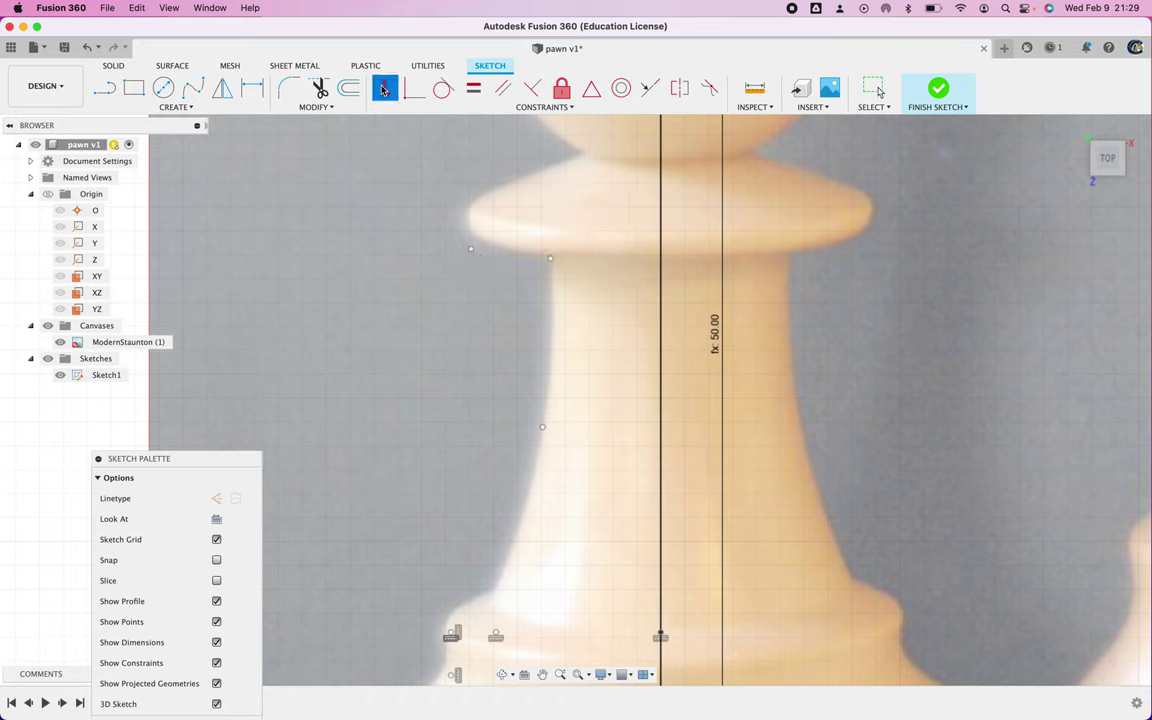
{"action": "left_click", "coordinate": [471, 250]}
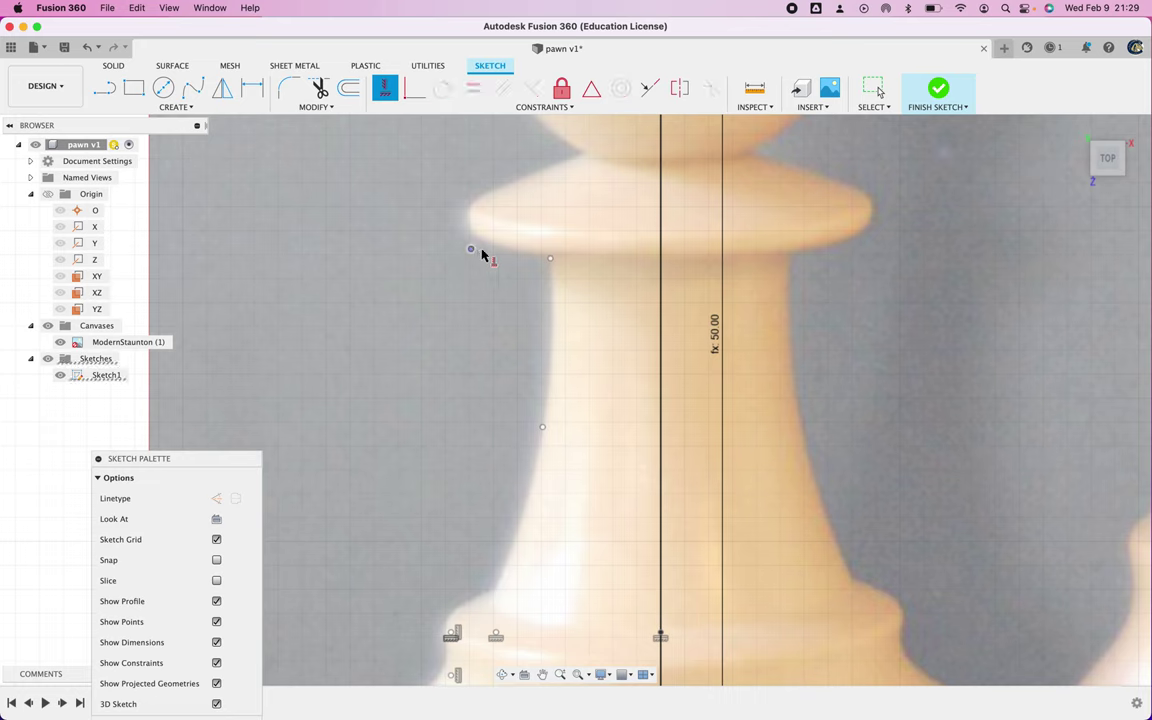
{"action": "left_click", "coordinate": [550, 258]}
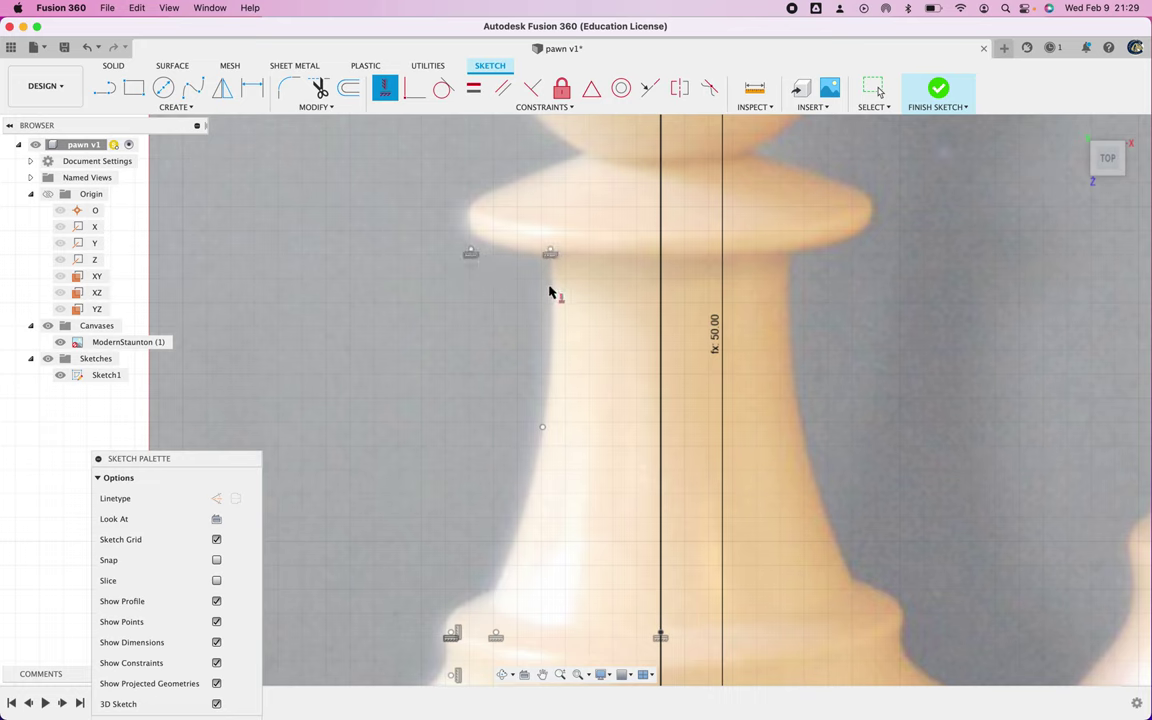
{"action": "key", "text": "Escape"}
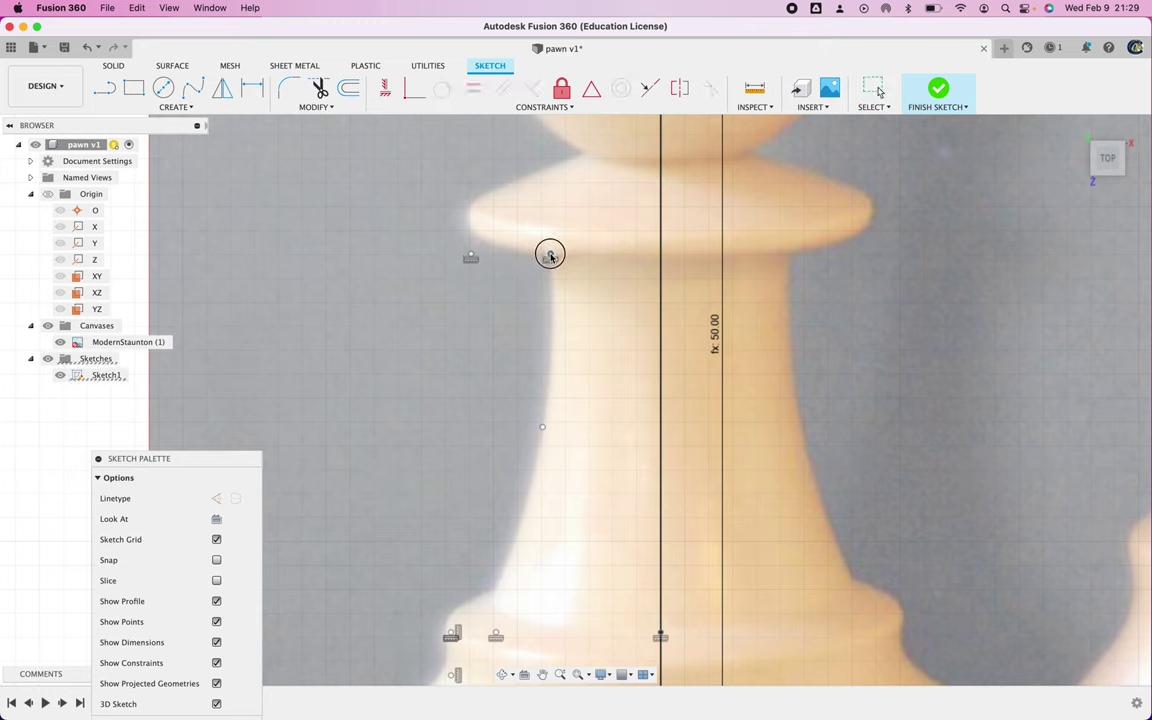
{"action": "left_click", "coordinate": [550, 254]}
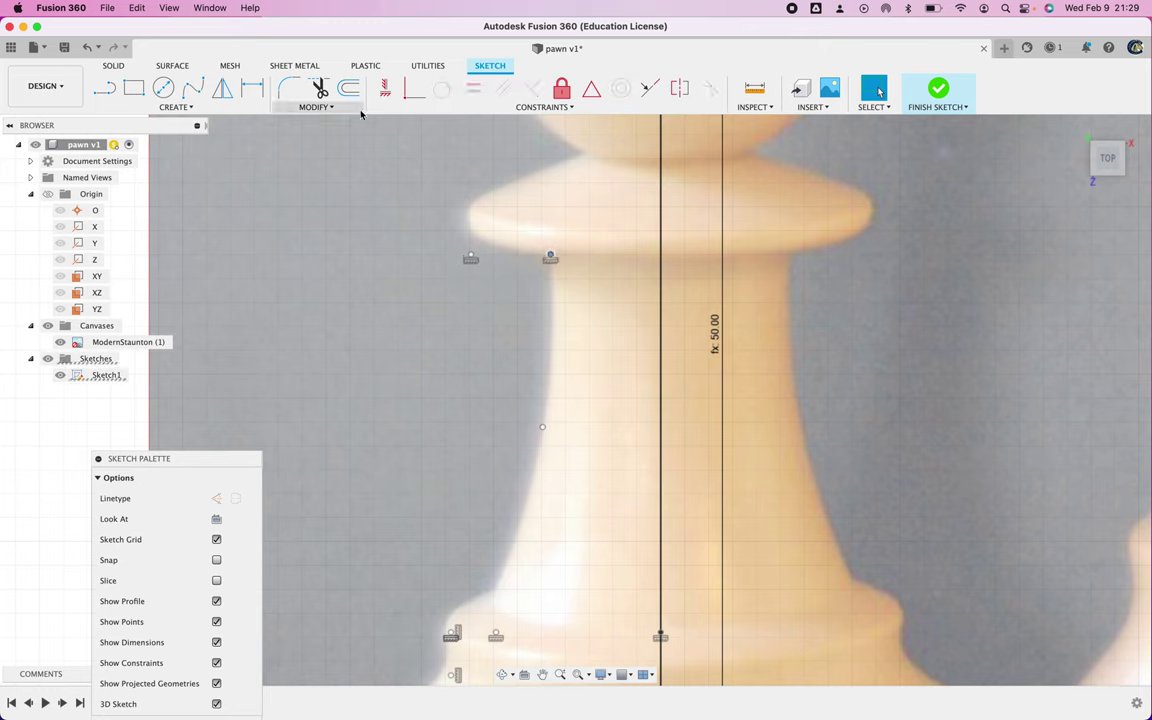
{"action": "left_click", "coordinate": [179, 107]}
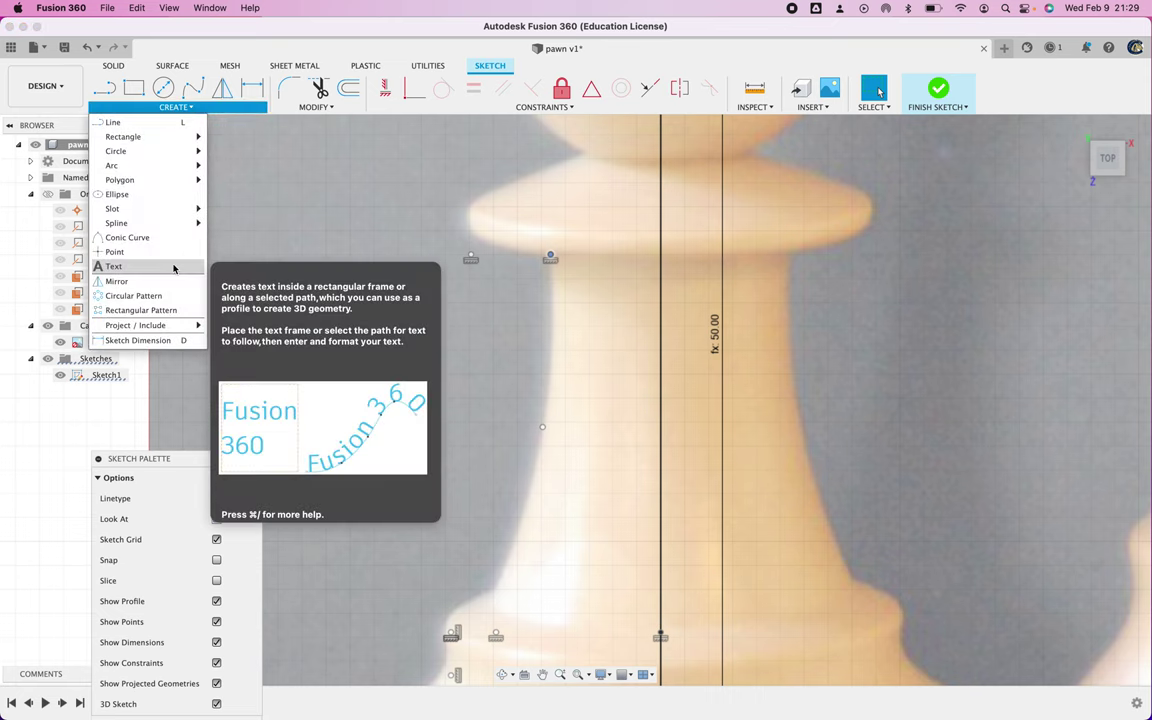
Add a point at the collar's left edge, aligned vertically above the point below it.
{"action": "left_click", "coordinate": [170, 252]}
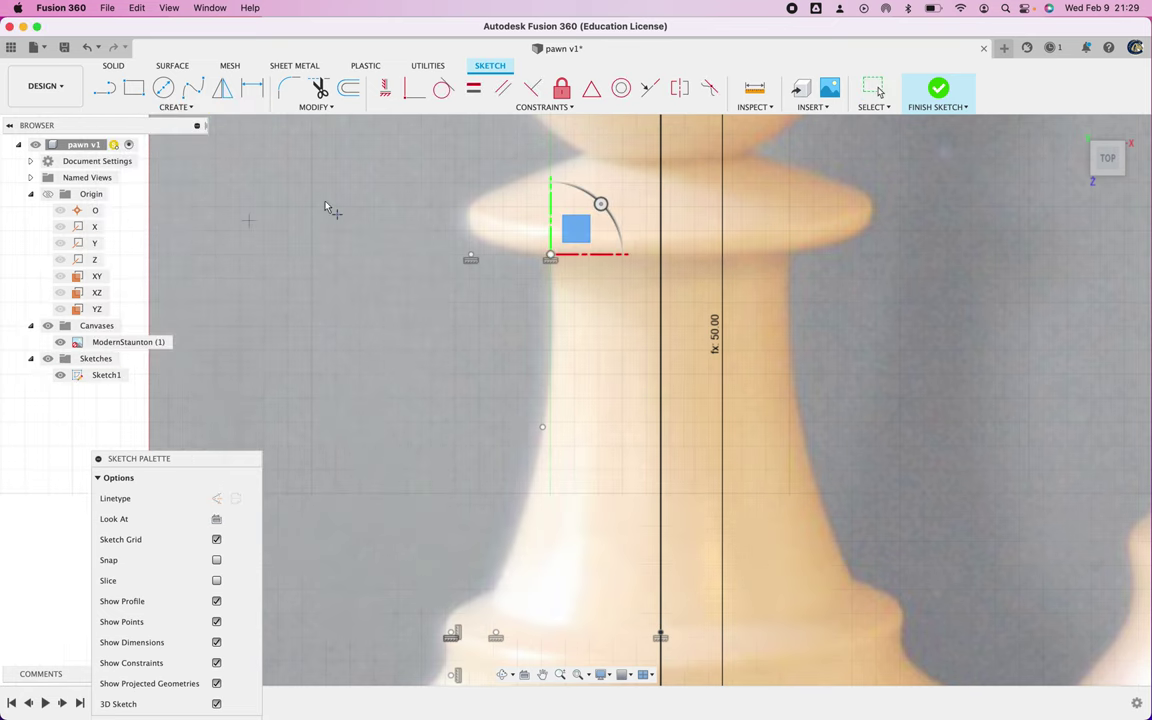
{"action": "left_click", "coordinate": [432, 212]}
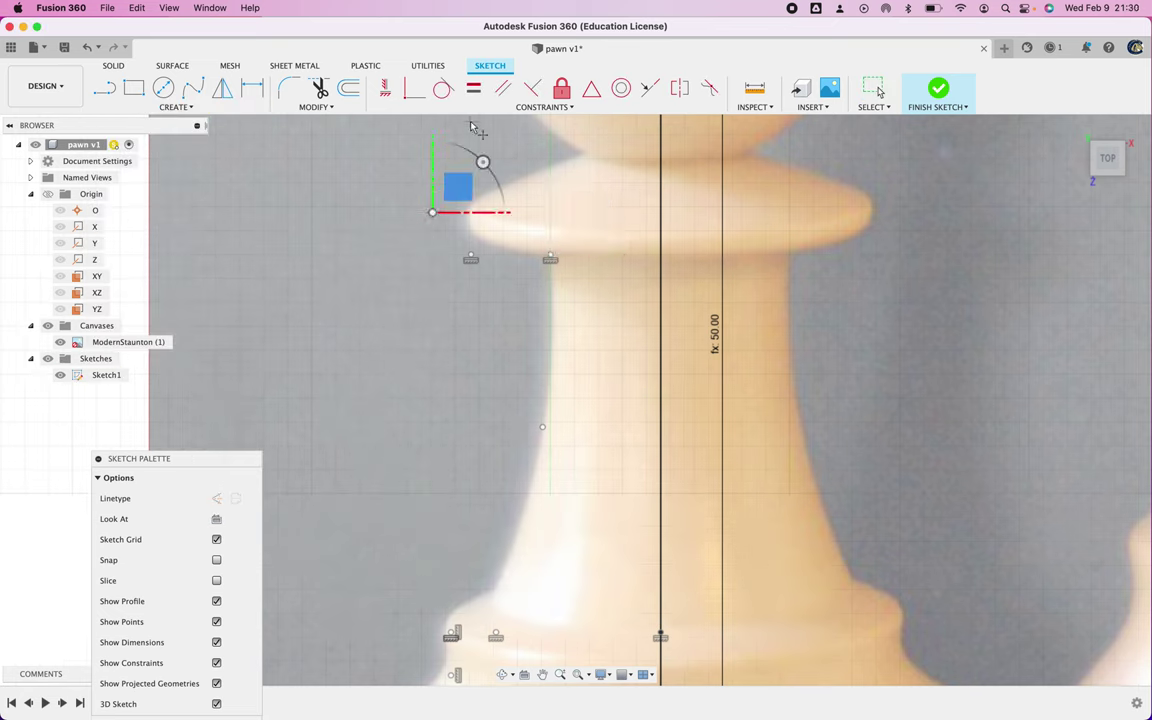
{"action": "left_click", "coordinate": [385, 88]}
{"action": "left_click", "coordinate": [432, 212]}
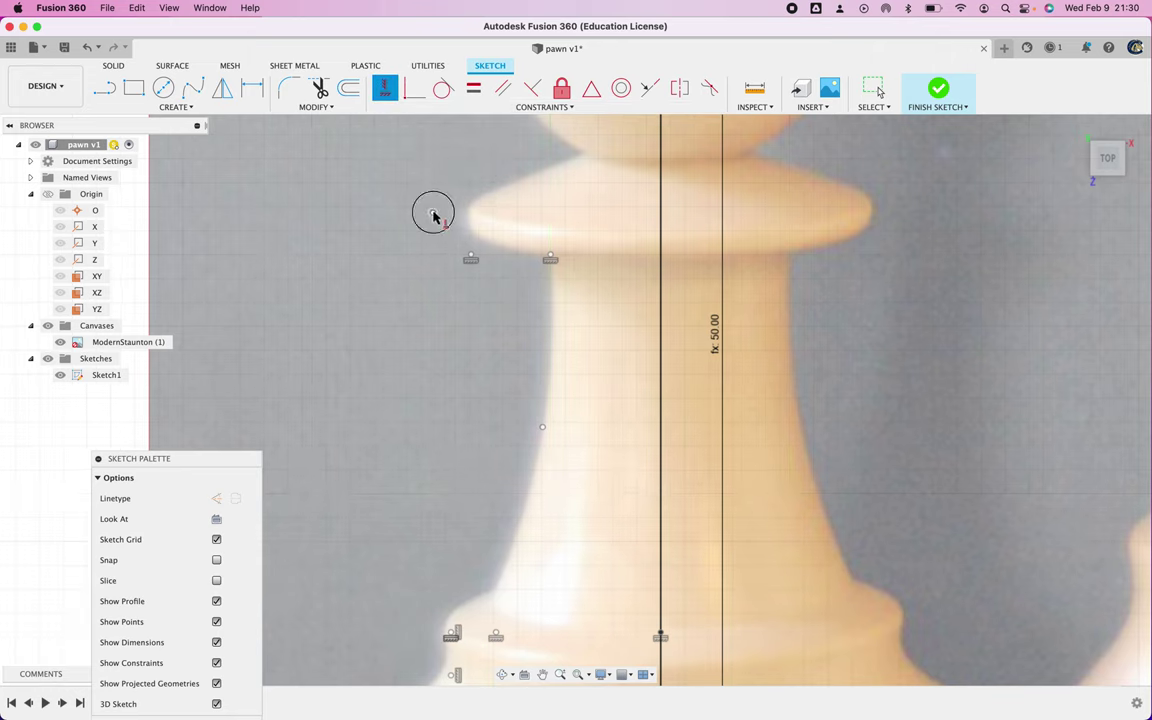
{"action": "left_click", "coordinate": [472, 256]}
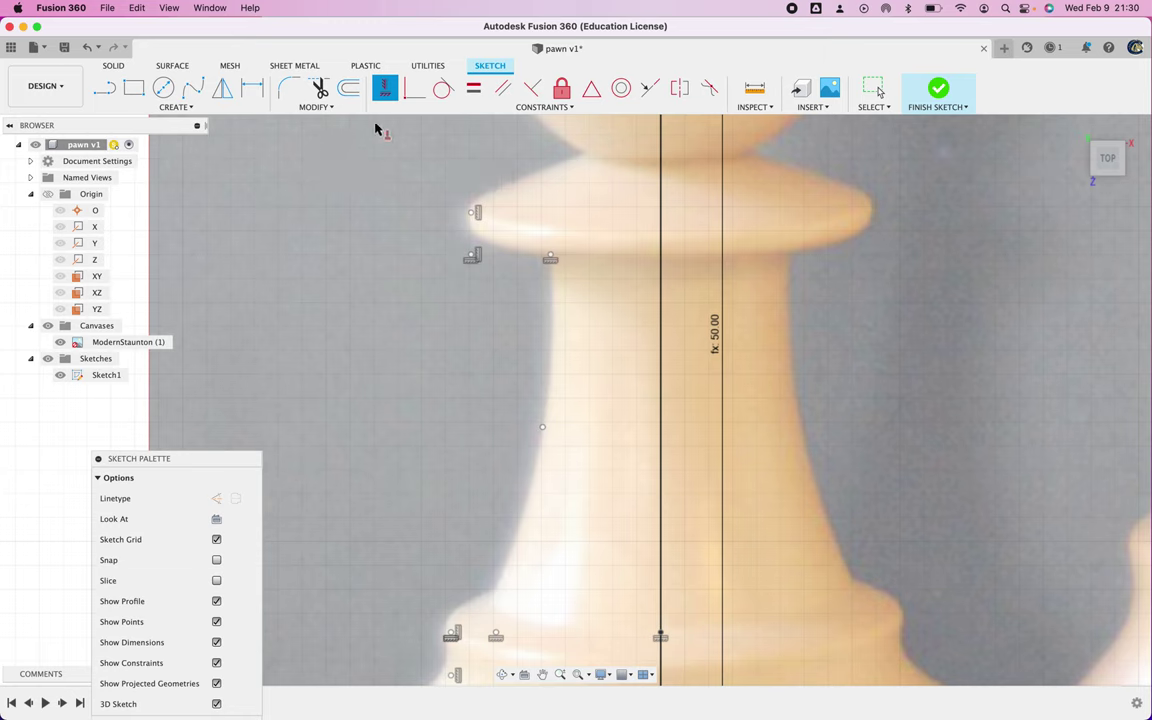
{"action": "key", "text": "Escape"}
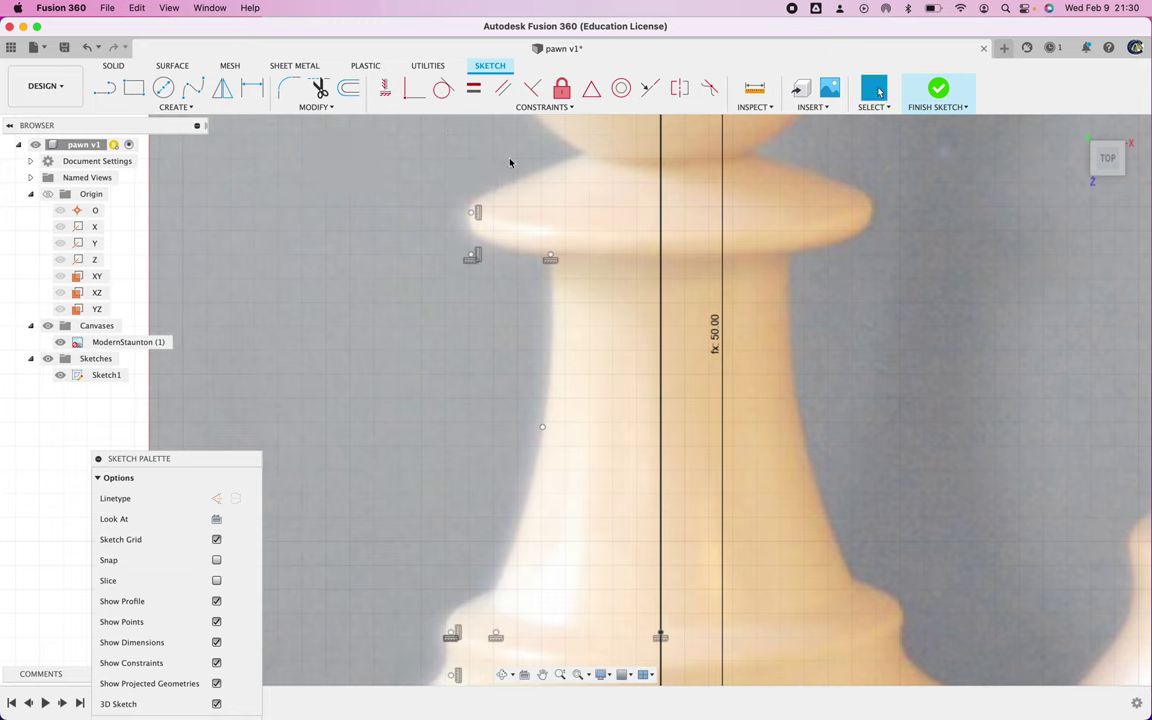
{"action": "left_click", "coordinate": [472, 215]}
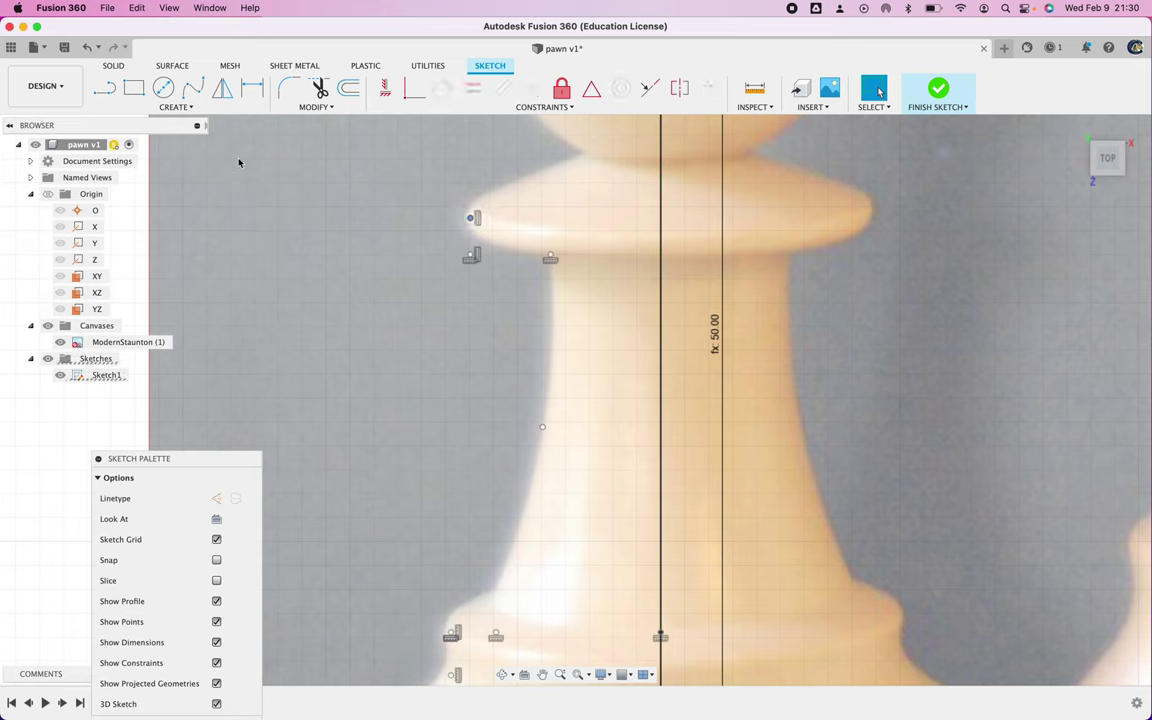
{"action": "left_click", "coordinate": [180, 100]}
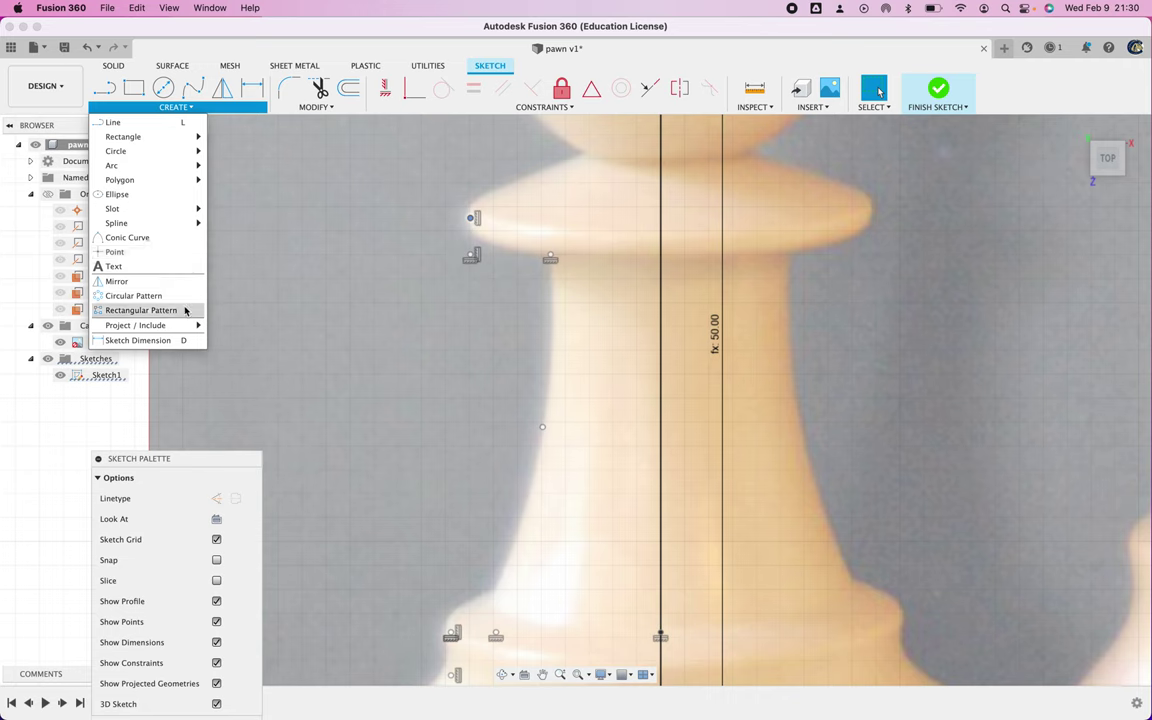
Zoom in and add a point where the pawn's head meets the top of the collar.
{"action": "left_click", "coordinate": [159, 251]}
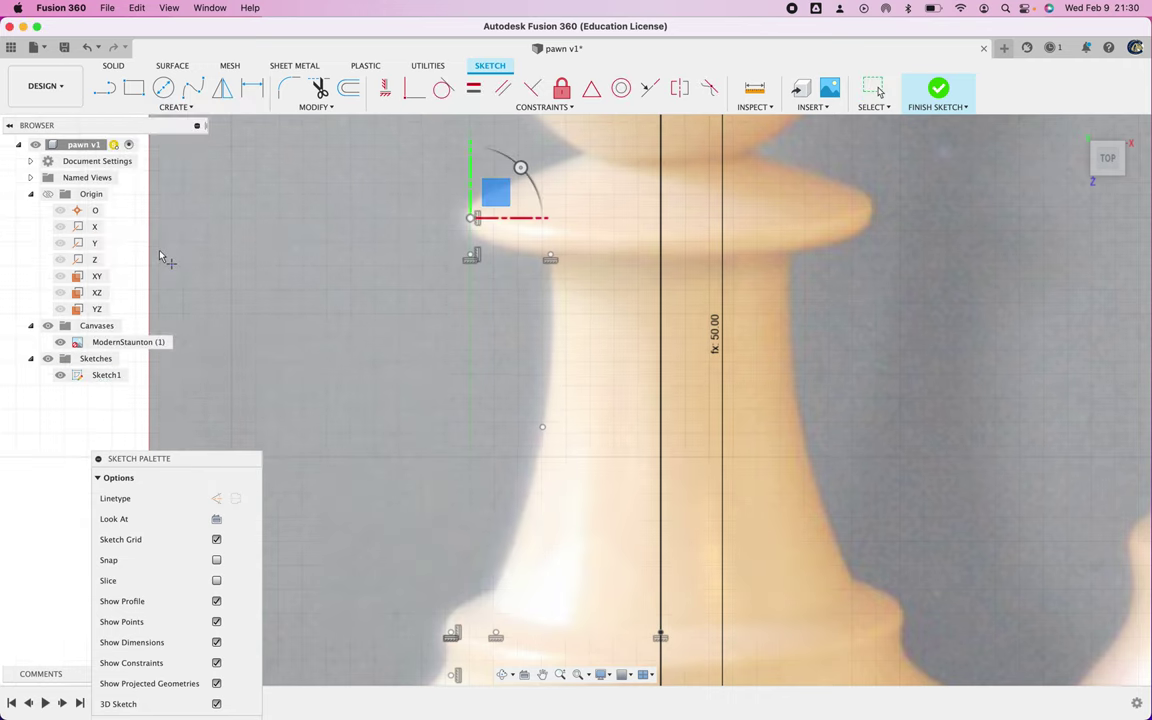
{"action": "scroll", "coordinate": [416, 280], "scroll_direction": "up", "scroll_amount": 3}
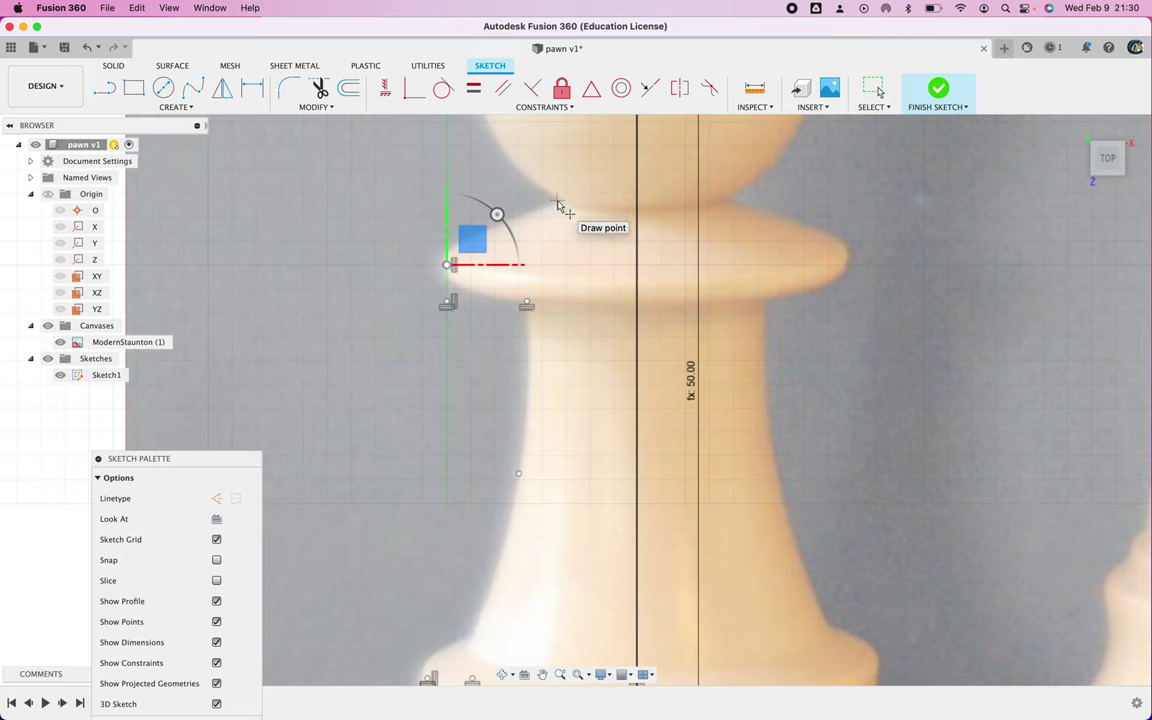
{"action": "scroll", "coordinate": [437, 244], "scroll_direction": "up", "scroll_amount": 3}
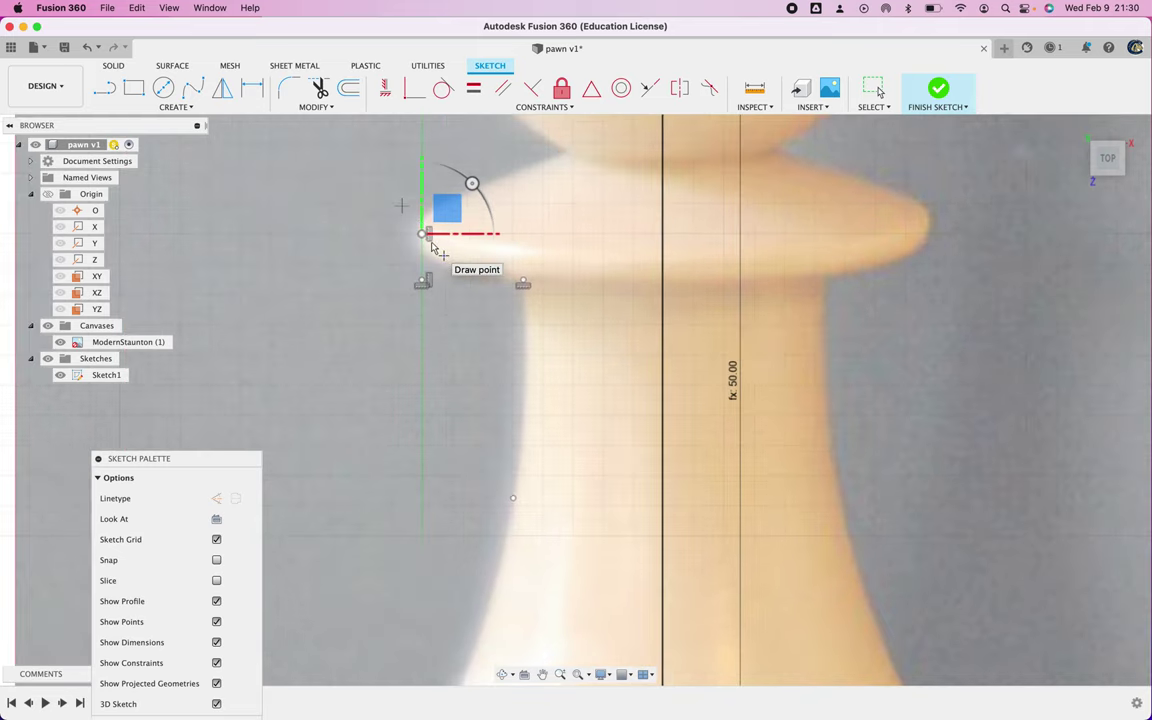
{"action": "scroll", "coordinate": [432, 247], "scroll_direction": "up", "scroll_amount": 3}
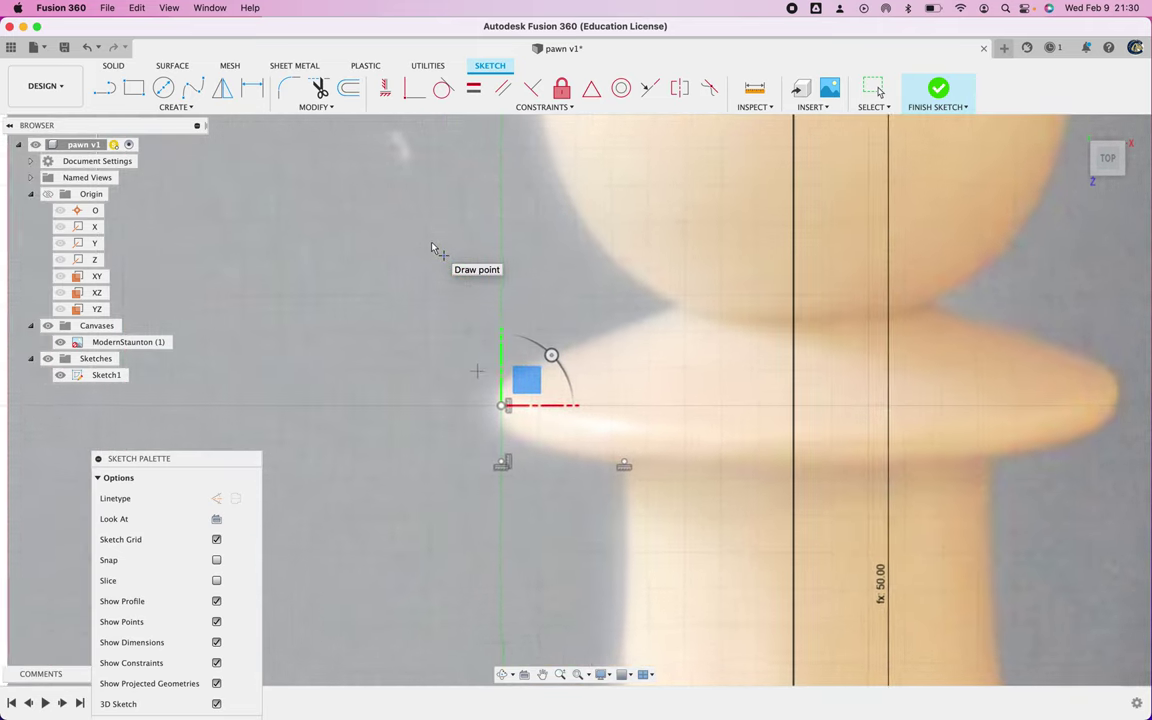
{"action": "scroll", "coordinate": [432, 247], "scroll_direction": "up", "scroll_amount": 2}
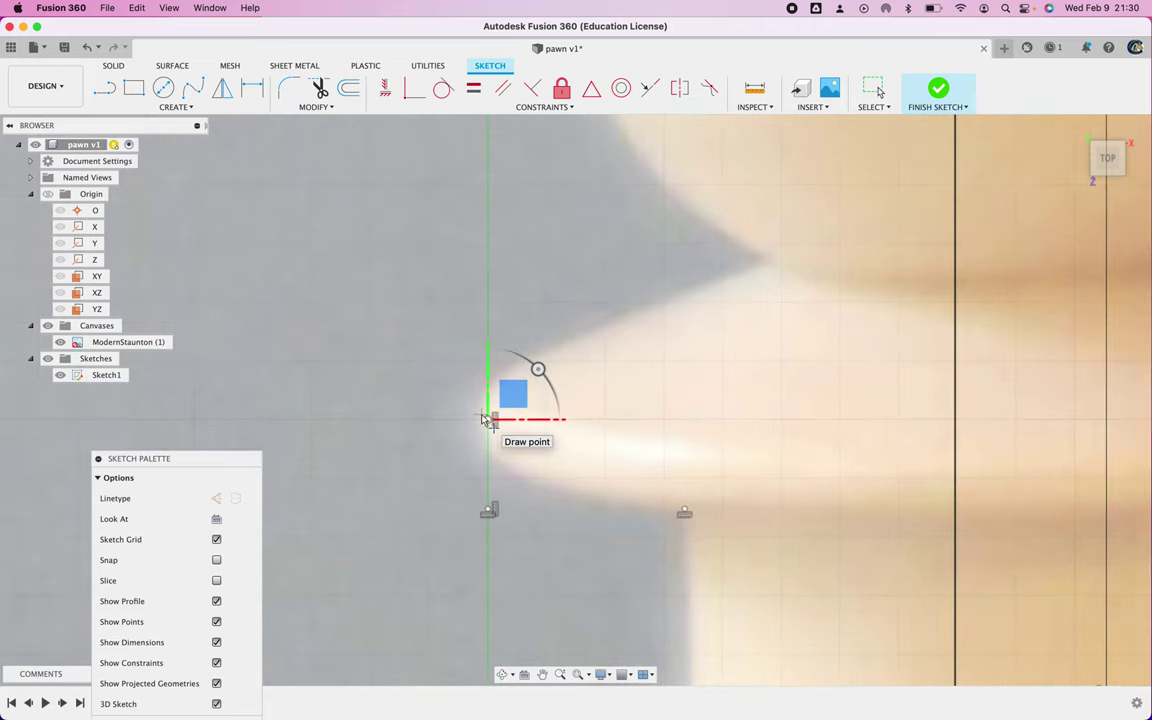
{"action": "left_click", "coordinate": [771, 266]}
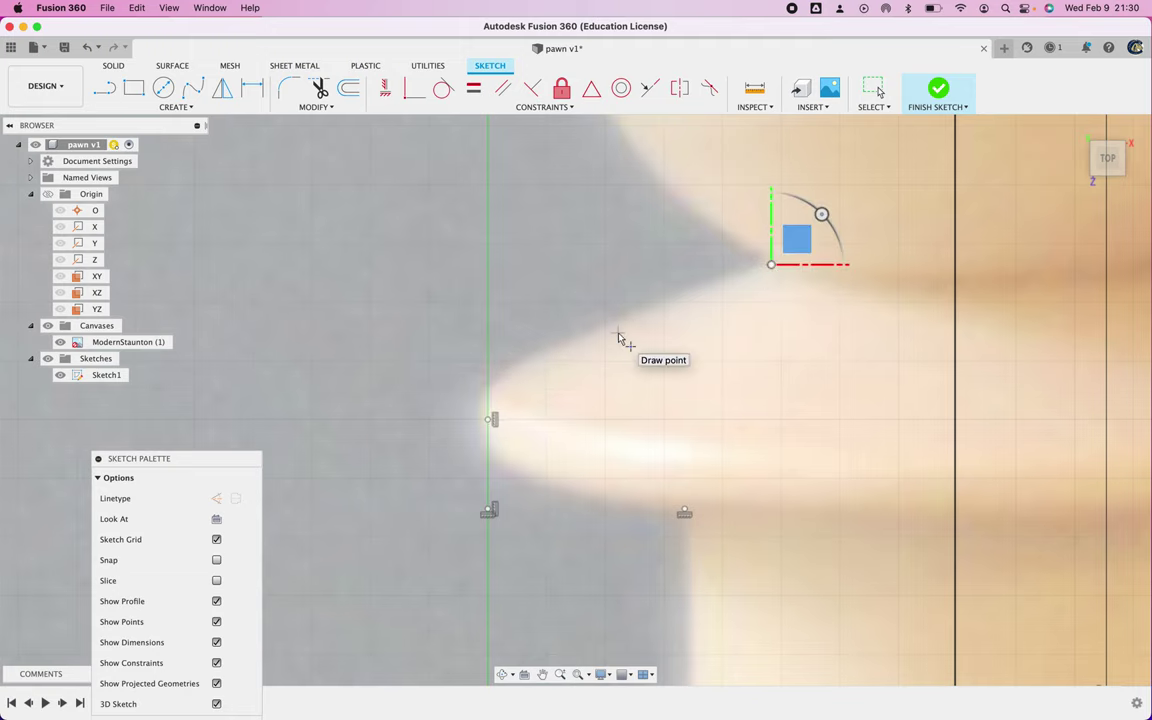
{"action": "scroll", "coordinate": [618, 338], "scroll_direction": "down", "scroll_amount": 5}
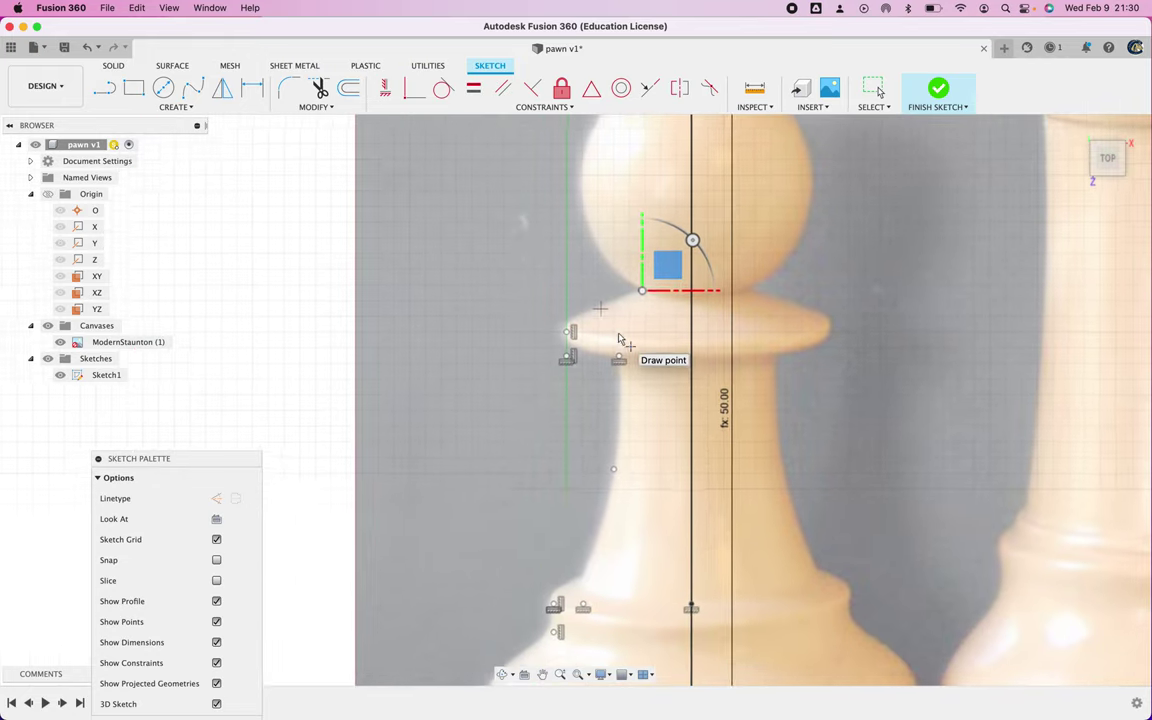
{"action": "scroll", "coordinate": [618, 340], "scroll_direction": "up", "scroll_amount": 2}
{"action": "scroll", "coordinate": [618, 340], "scroll_direction": "up", "scroll_amount": 1}
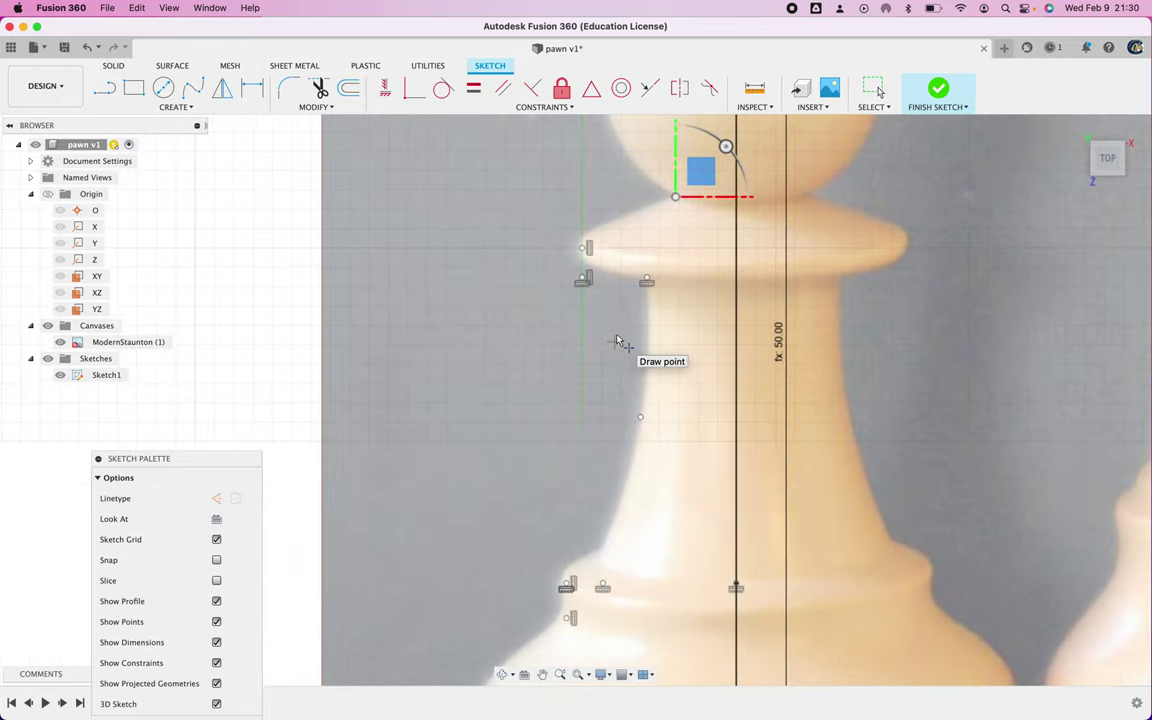
{"action": "key", "text": "Escape"}
Drag a selection window around the traced profile points.
{"action": "scroll", "coordinate": [617, 339], "scroll_direction": "down", "scroll_amount": 2}
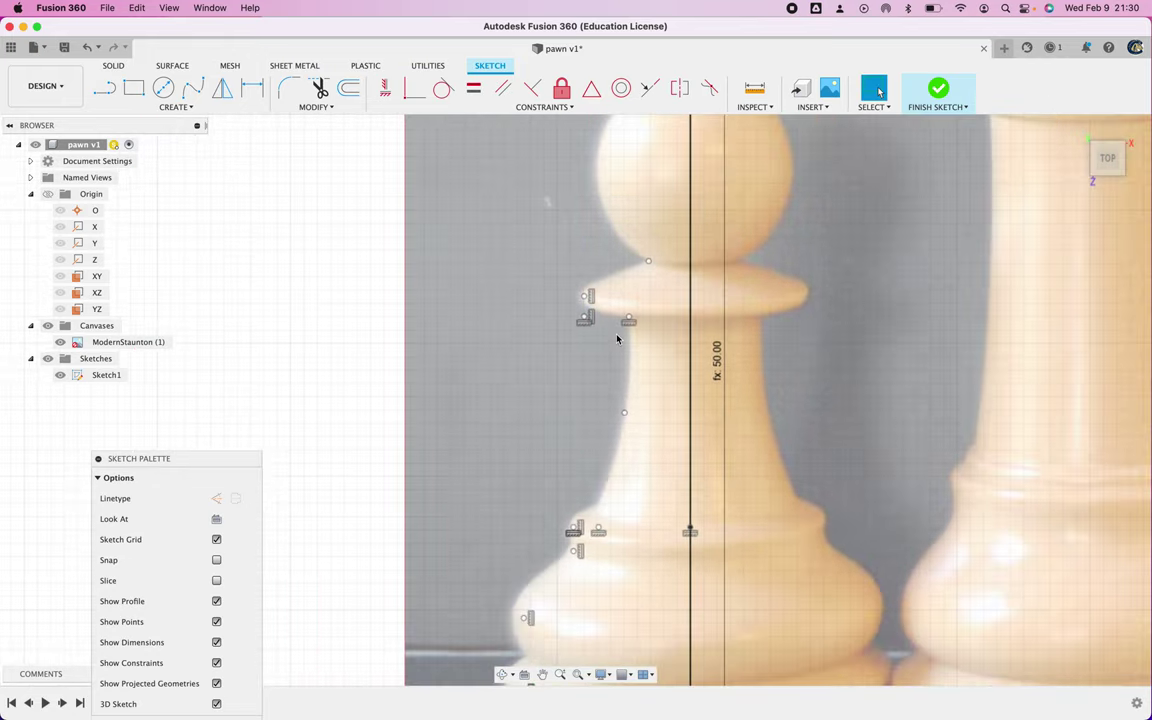
{"action": "scroll", "coordinate": [556, 643], "scroll_direction": "up", "scroll_amount": 2}
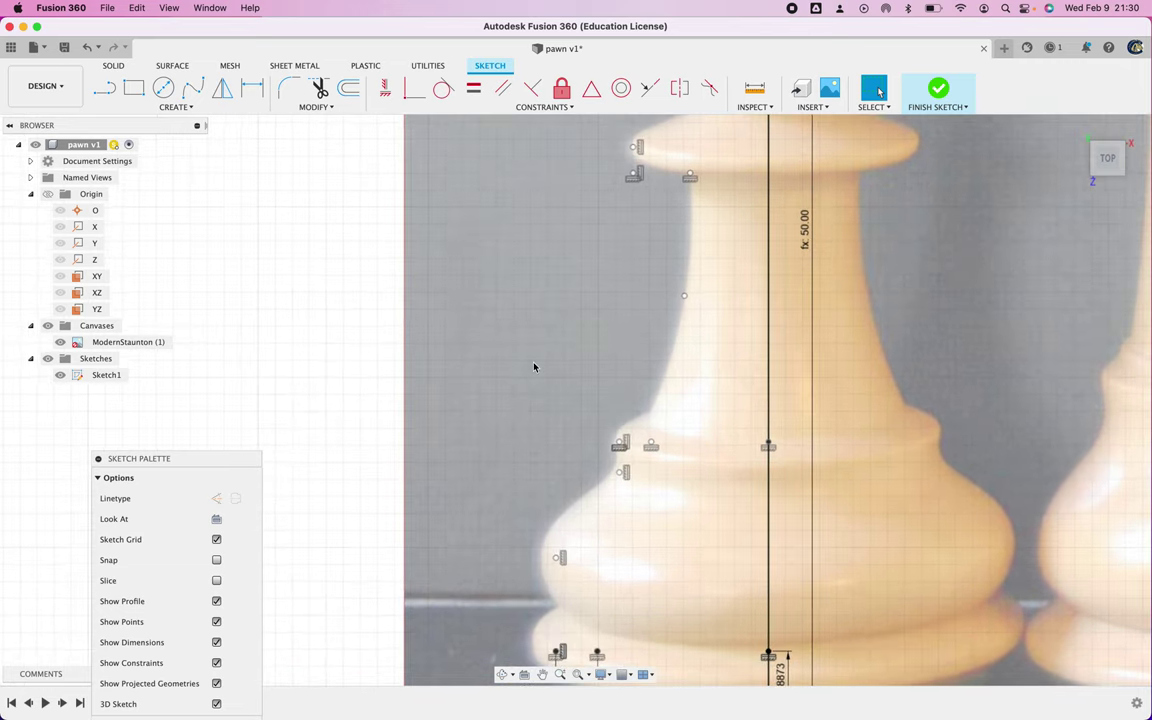
{"action": "scroll", "coordinate": [534, 367], "scroll_direction": "down", "scroll_amount": 4}
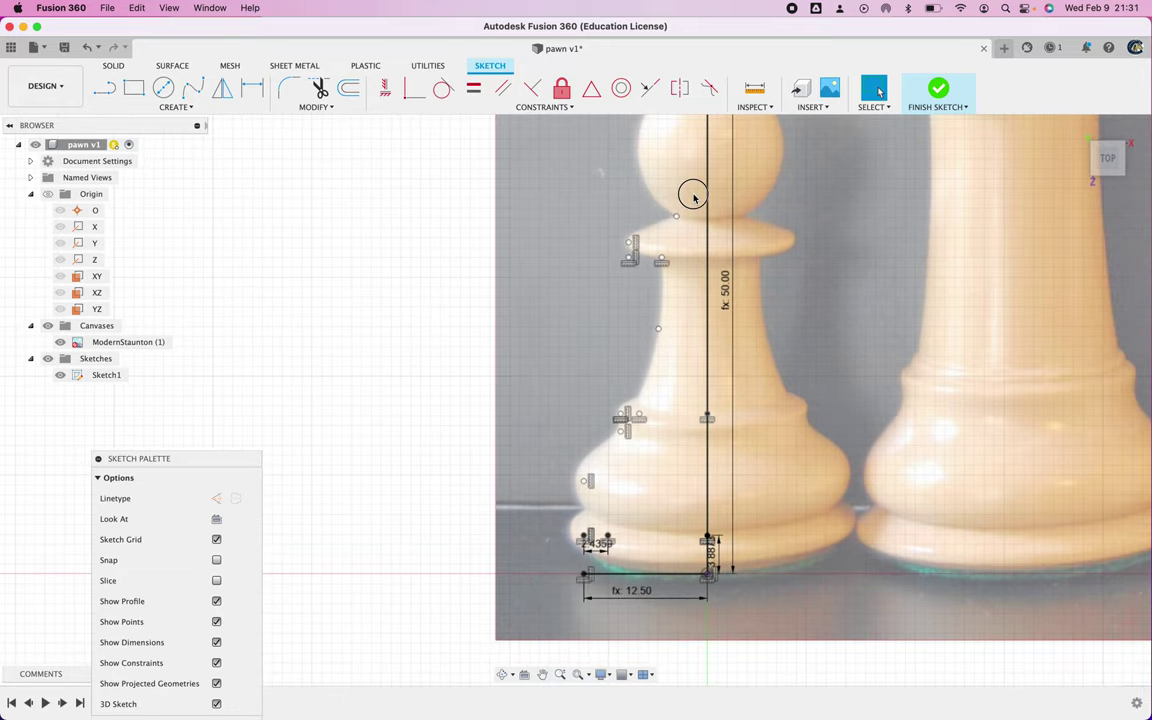
{"action": "mouse_move", "coordinate": [690, 194]}
{"action": "left_mouse_down"}
{"action": "mouse_move", "coordinate": [586, 385]}
{"action": "mouse_move", "coordinate": [564, 511]}
{"action": "left_mouse_up"}
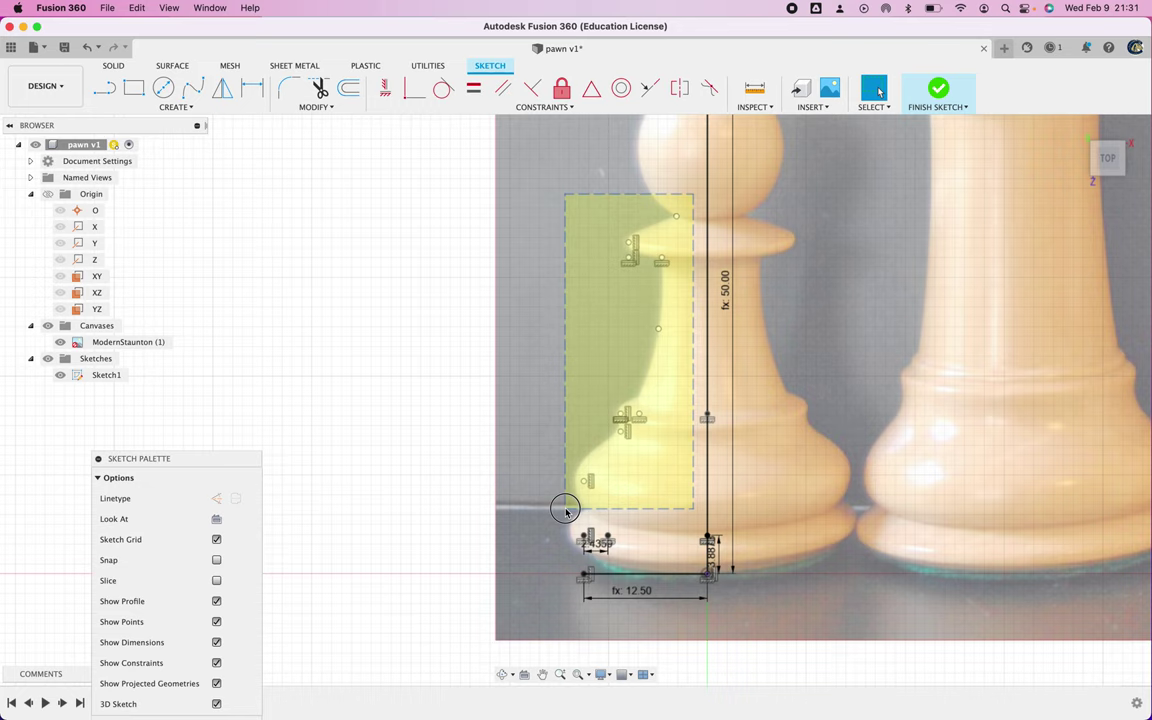
Fix all the selected profile points in place with the Fix/UnFix constraint.
{"action": "left_click_drag", "start_coordinate": [565, 510], "coordinate": [566, 513]}
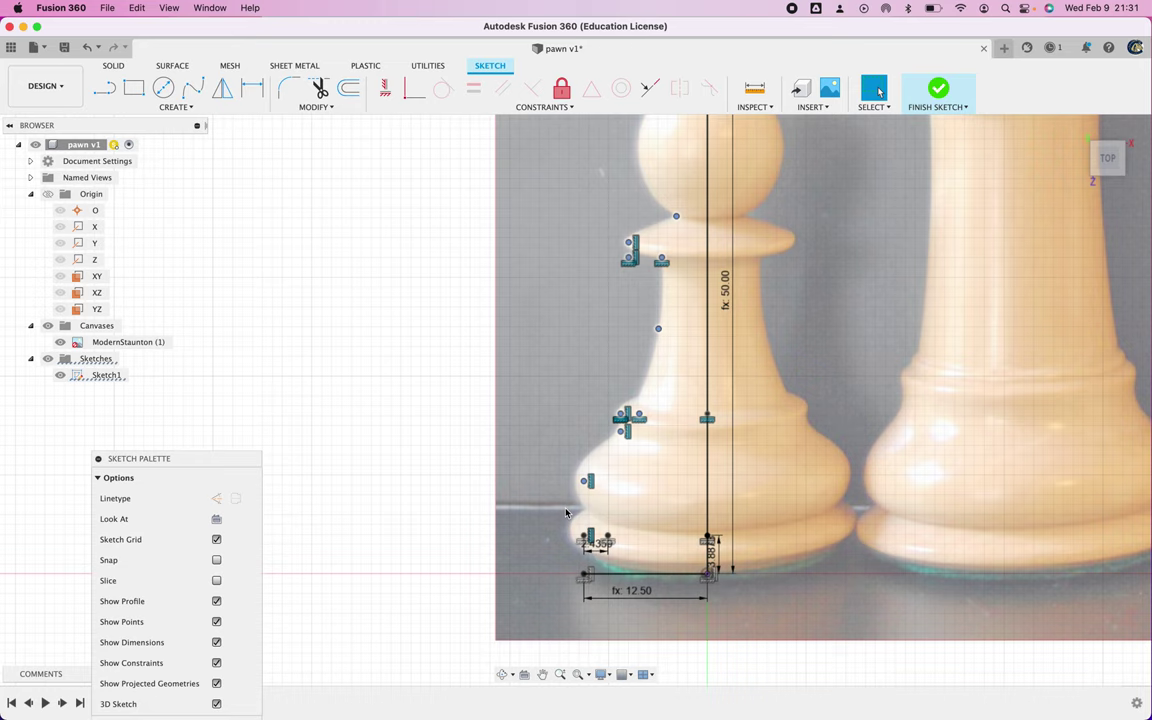
{"action": "left_click", "coordinate": [561, 94]}
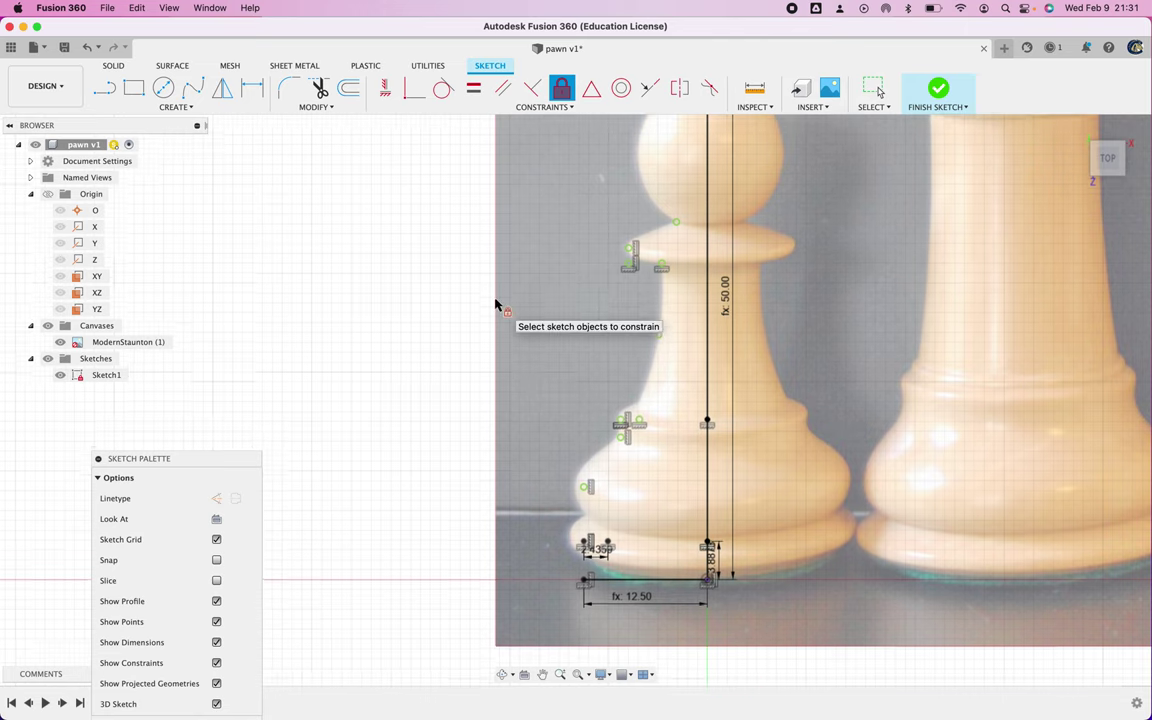
{"action": "scroll", "coordinate": [496, 303], "scroll_direction": "up", "scroll_amount": 5}
{"action": "scroll", "coordinate": [496, 303], "scroll_direction": "up", "scroll_amount": 3}
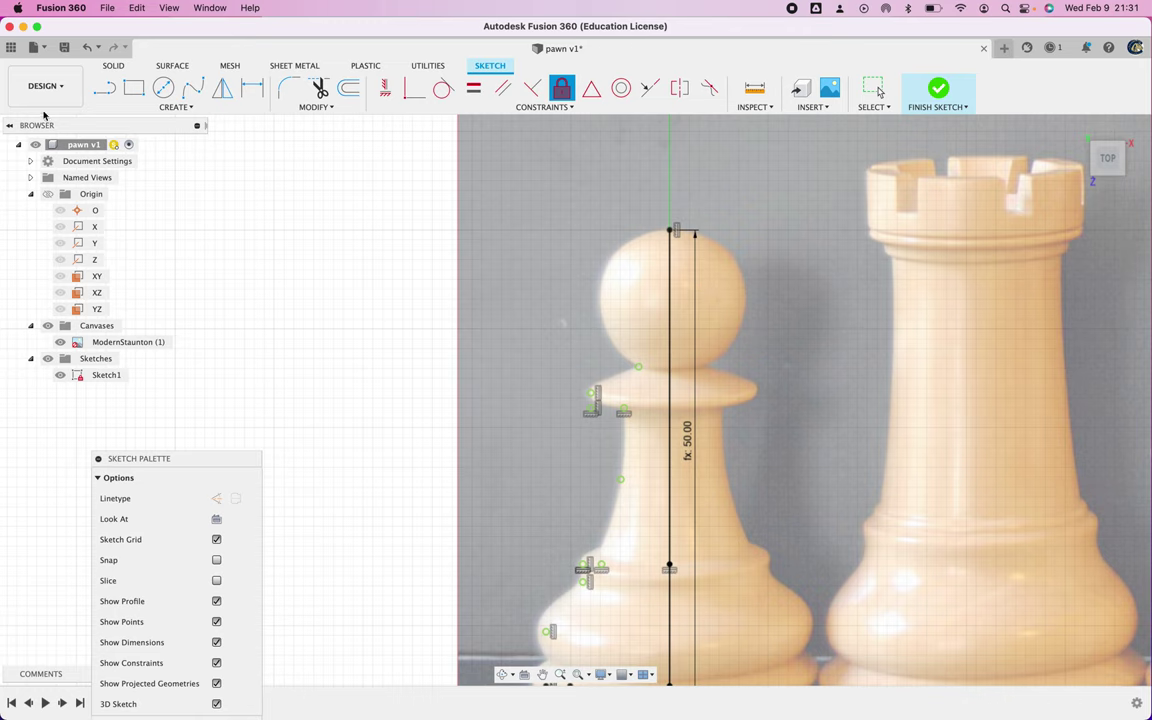
{"action": "left_click", "coordinate": [180, 107]}
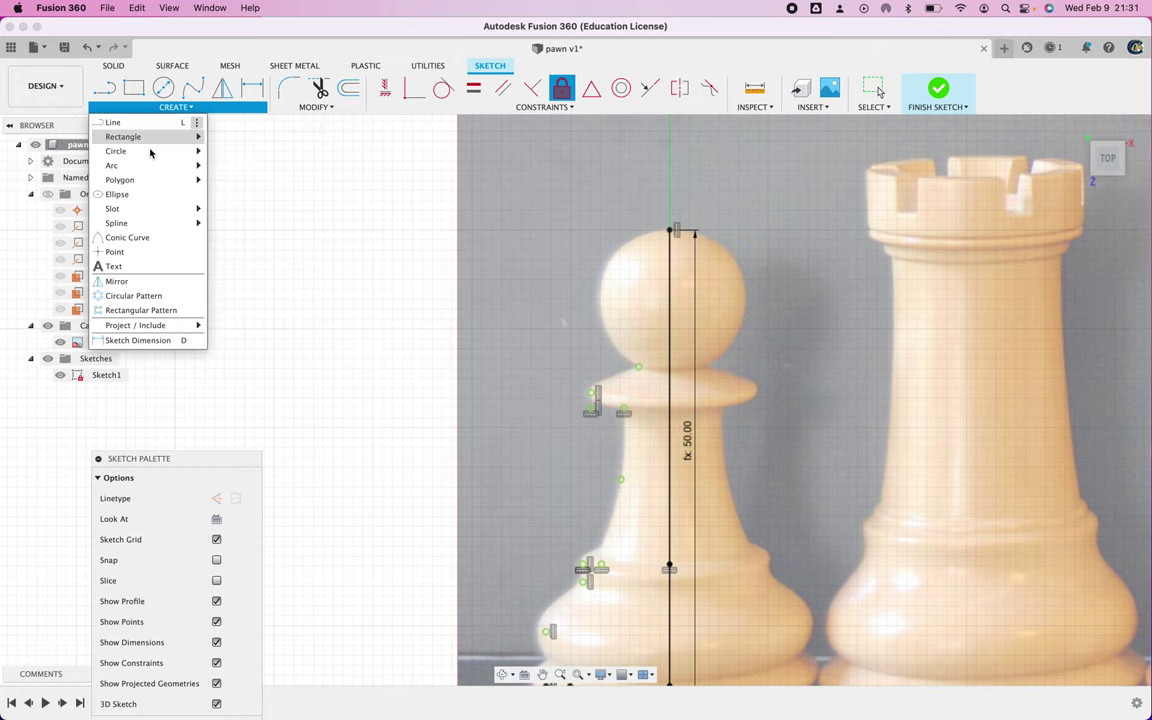
Draw a two-point circle over the pawn's head, starting from the top of the centre line.
{"action": "mouse_move", "coordinate": [150, 160]}
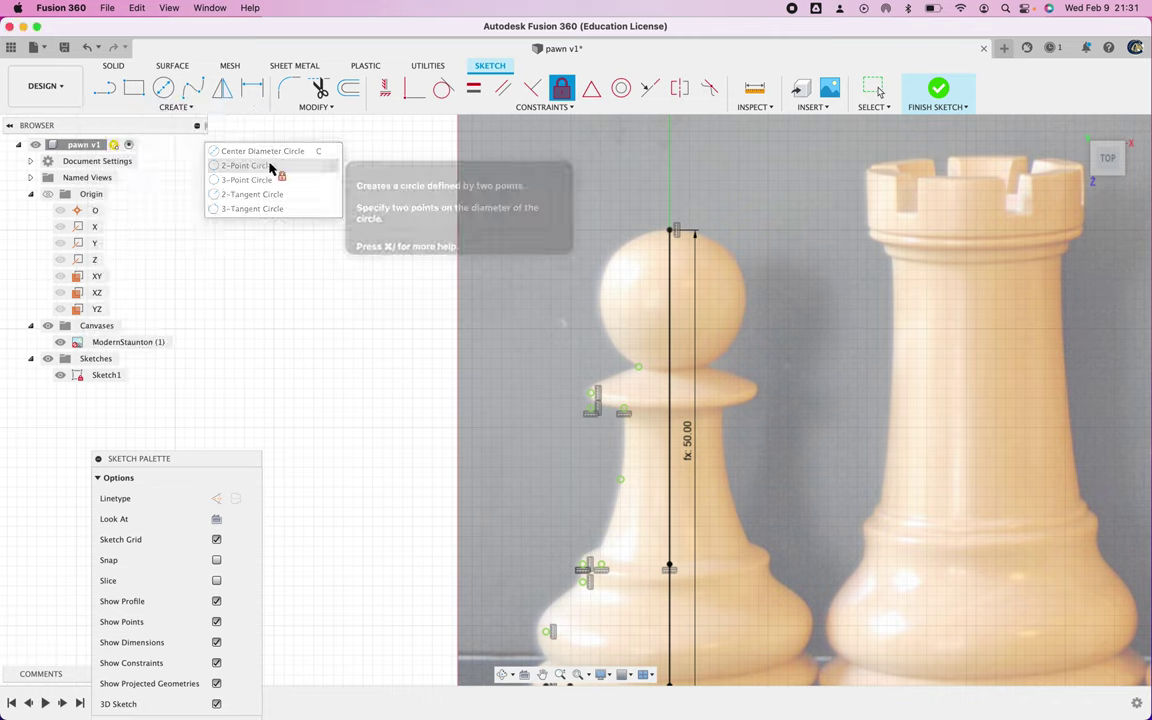
{"action": "left_click", "coordinate": [268, 166]}
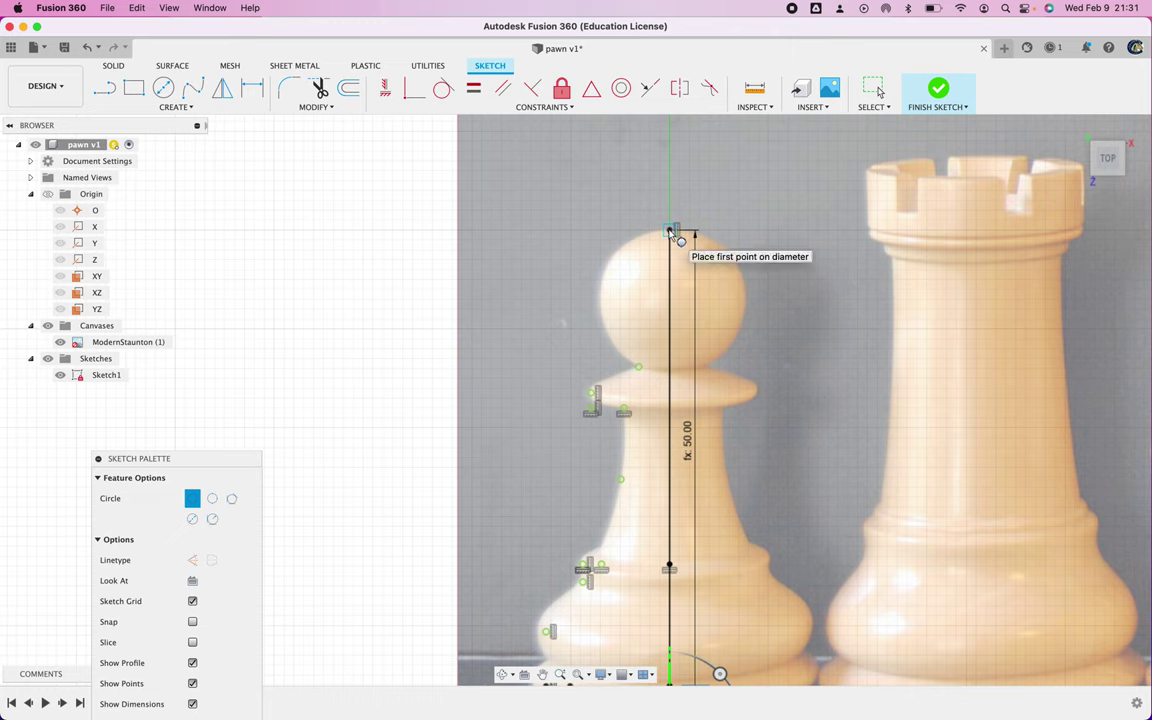
{"action": "left_click", "coordinate": [670, 231]}
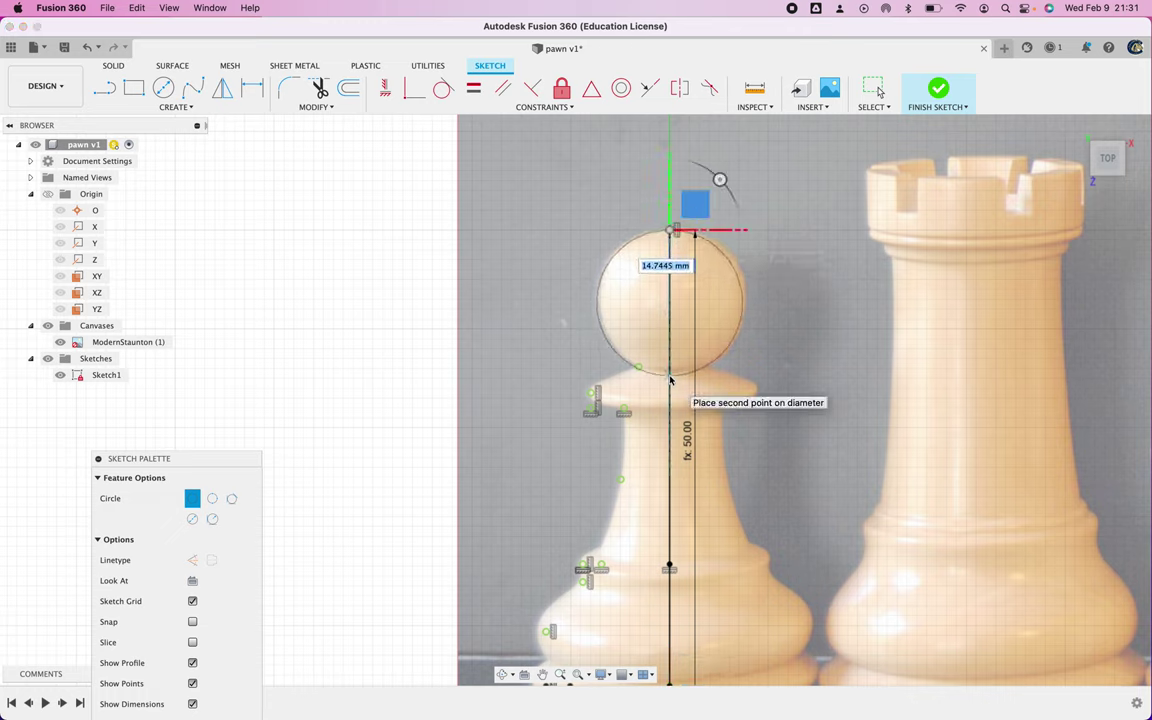
{"action": "scroll", "coordinate": [670, 378], "scroll_direction": "up", "scroll_amount": 2}
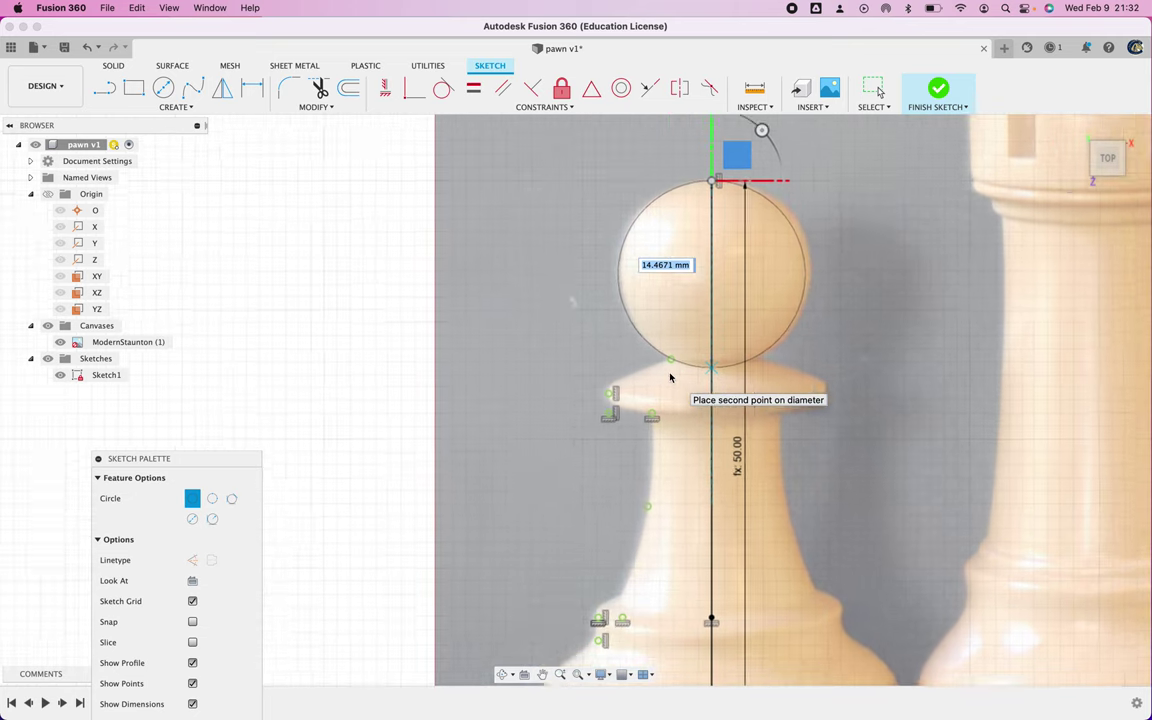
{"action": "scroll", "coordinate": [672, 378], "scroll_direction": "up", "scroll_amount": 2}
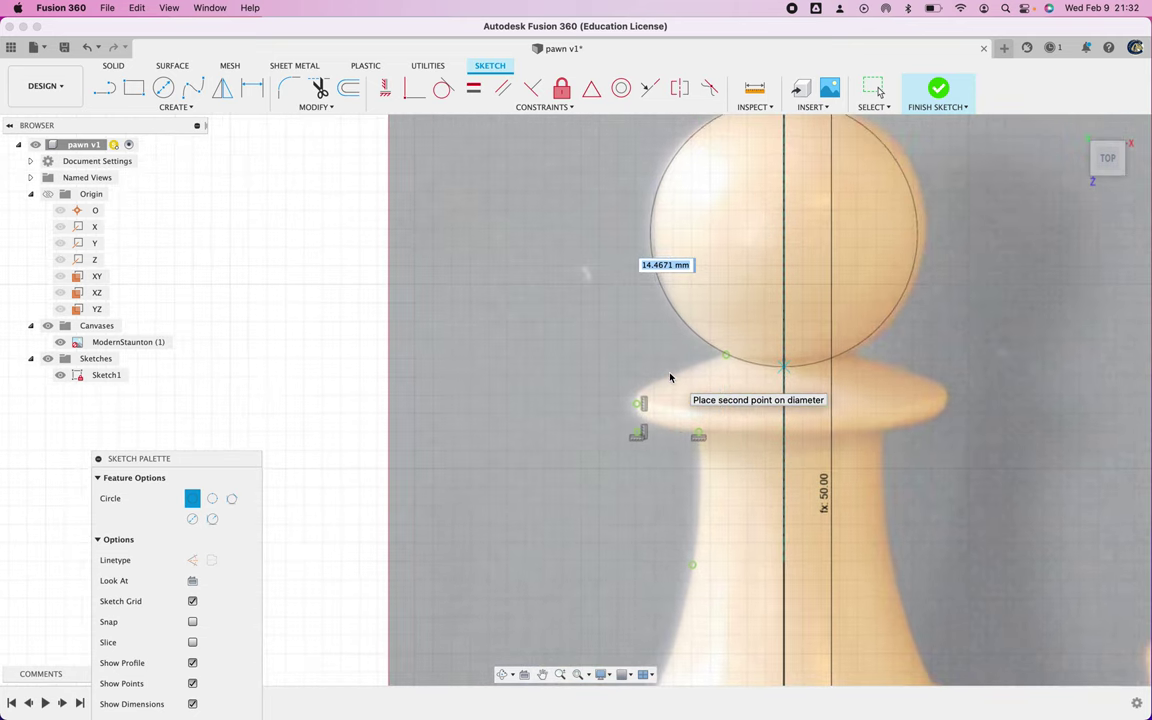
{"action": "left_click", "coordinate": [785, 346]}
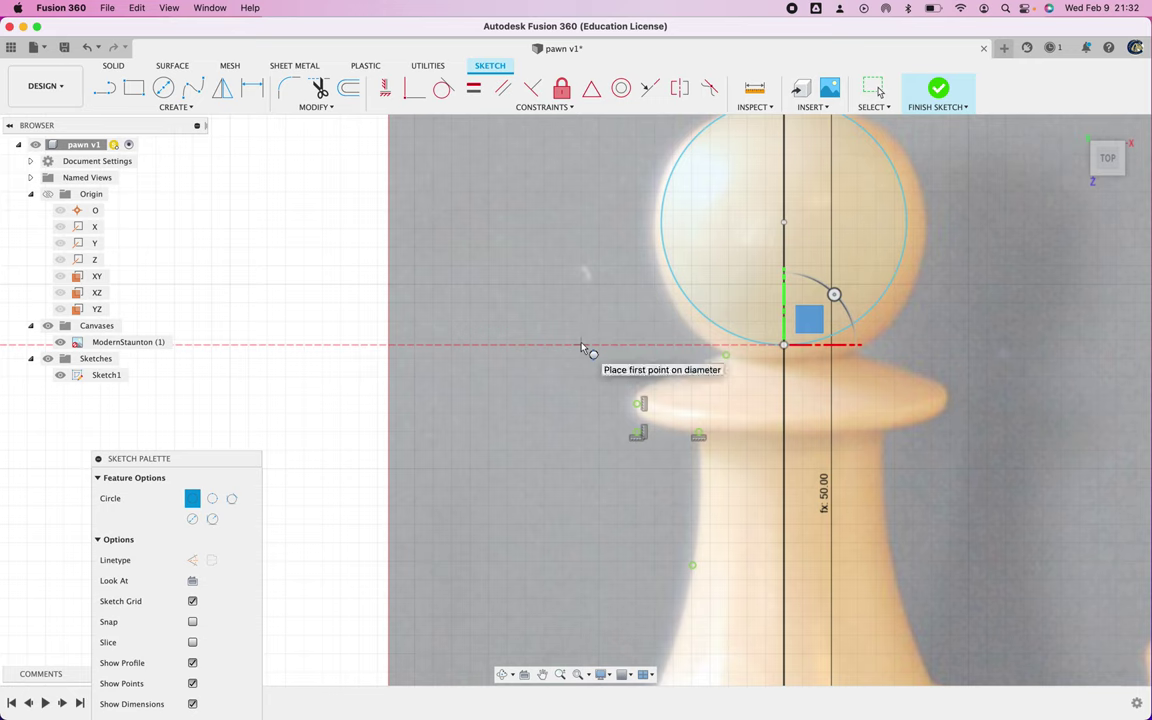
{"action": "key", "text": "Escape"}
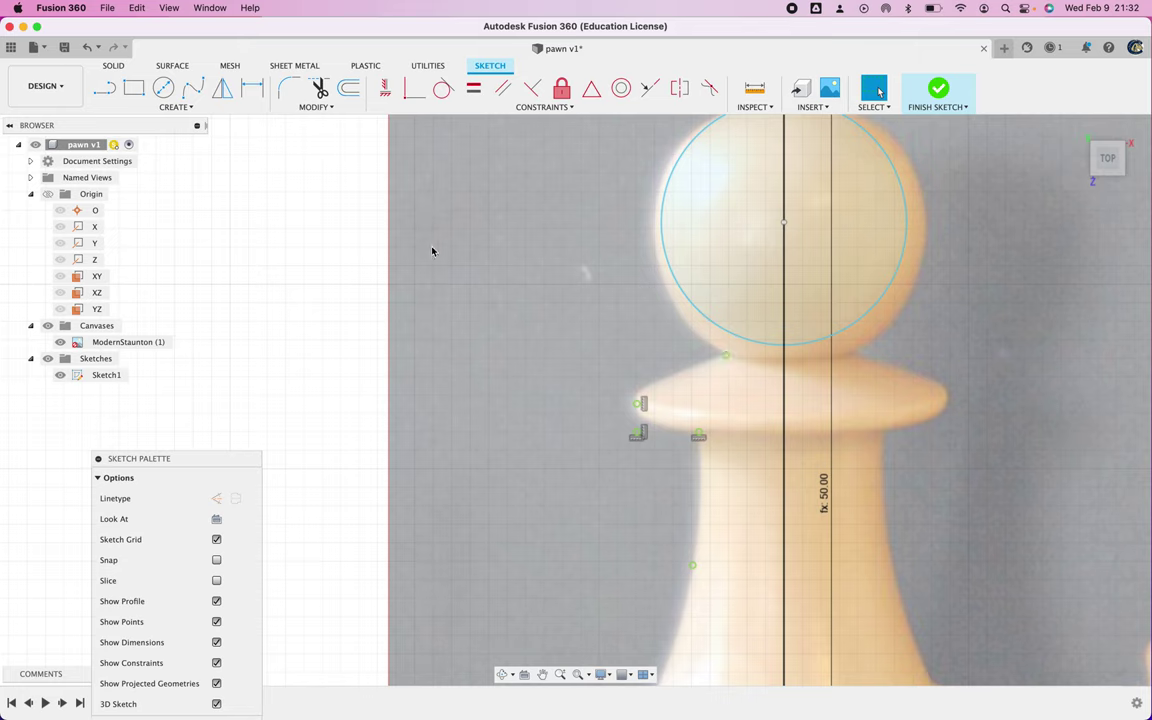
Make the head circle coincident with the neck point and its centre coincident with the vertical axis line.
{"action": "left_click", "coordinate": [413, 90]}
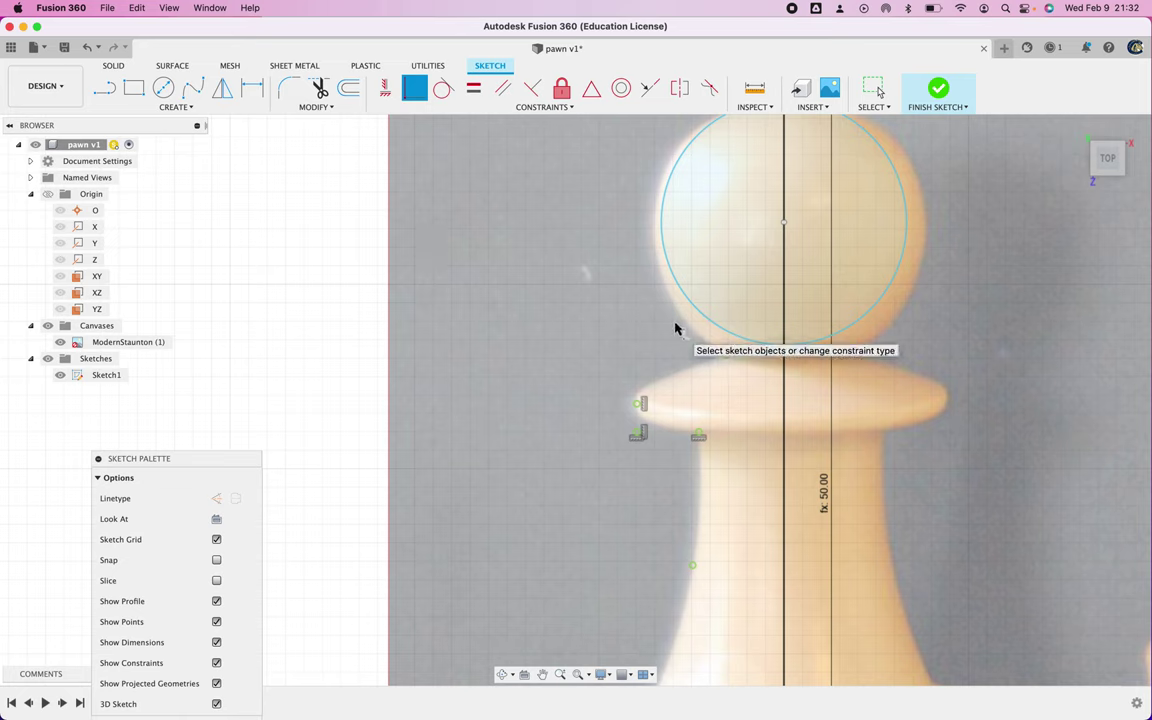
{"action": "left_click", "coordinate": [707, 321]}
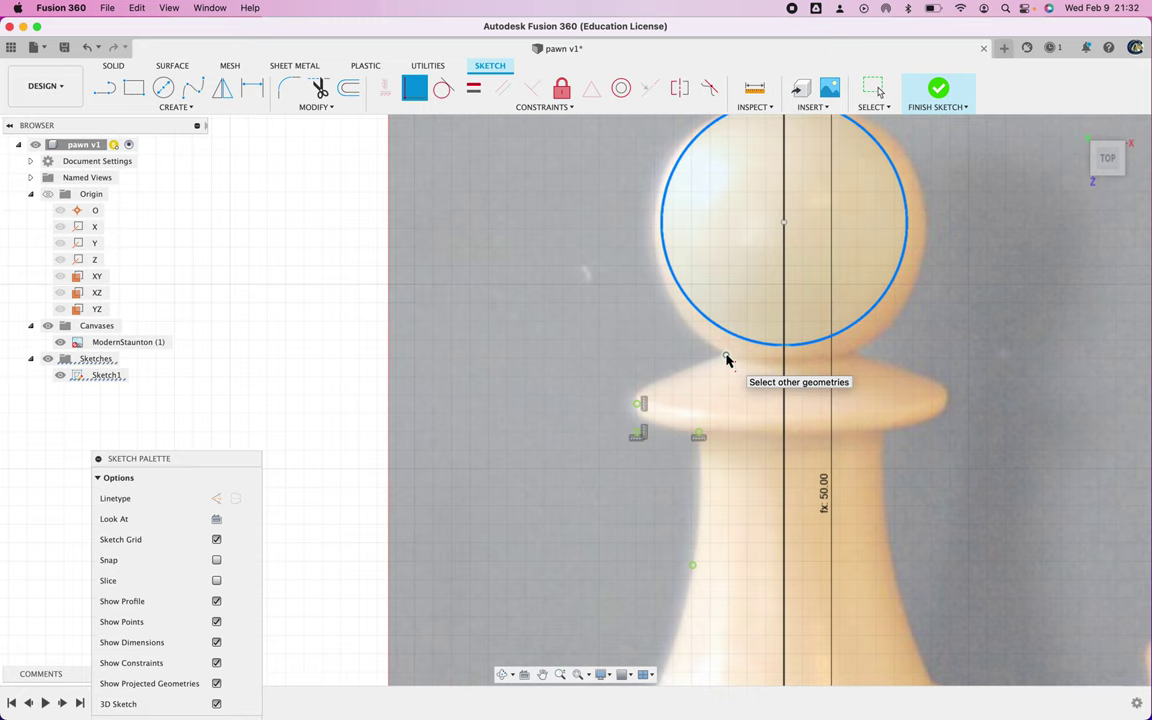
{"action": "left_click", "coordinate": [727, 357]}
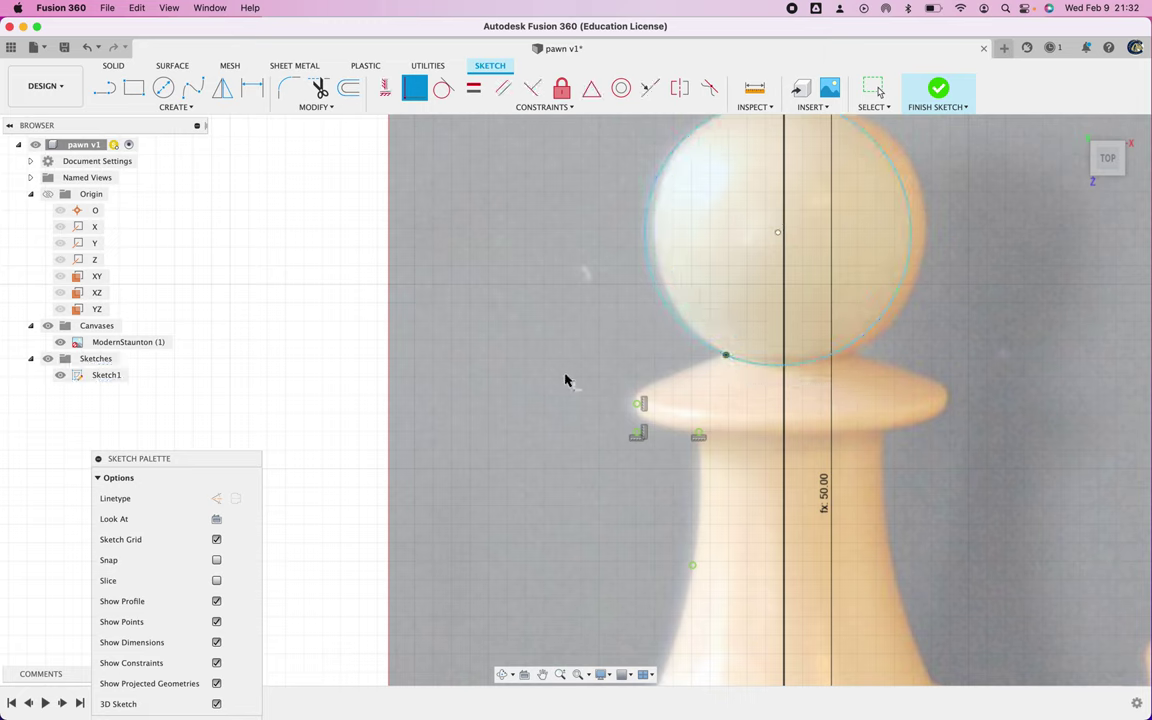
{"action": "scroll", "coordinate": [565, 380], "scroll_direction": "right", "scroll_amount": 5}
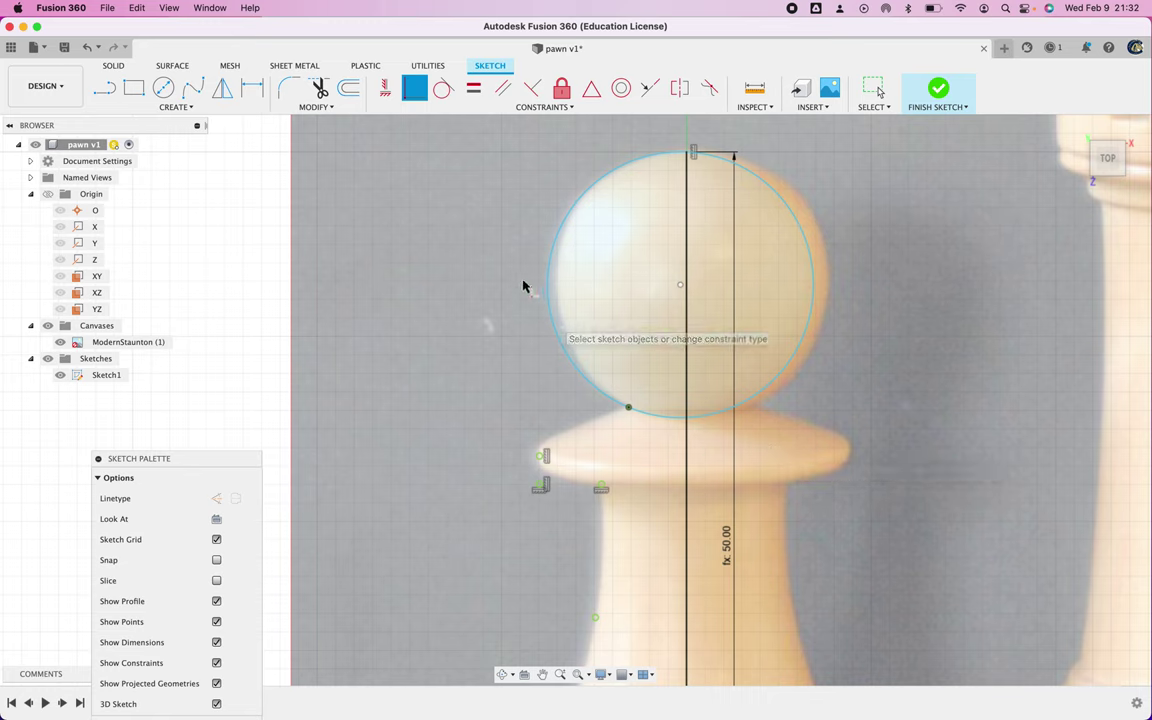
{"action": "left_click", "coordinate": [680, 288]}
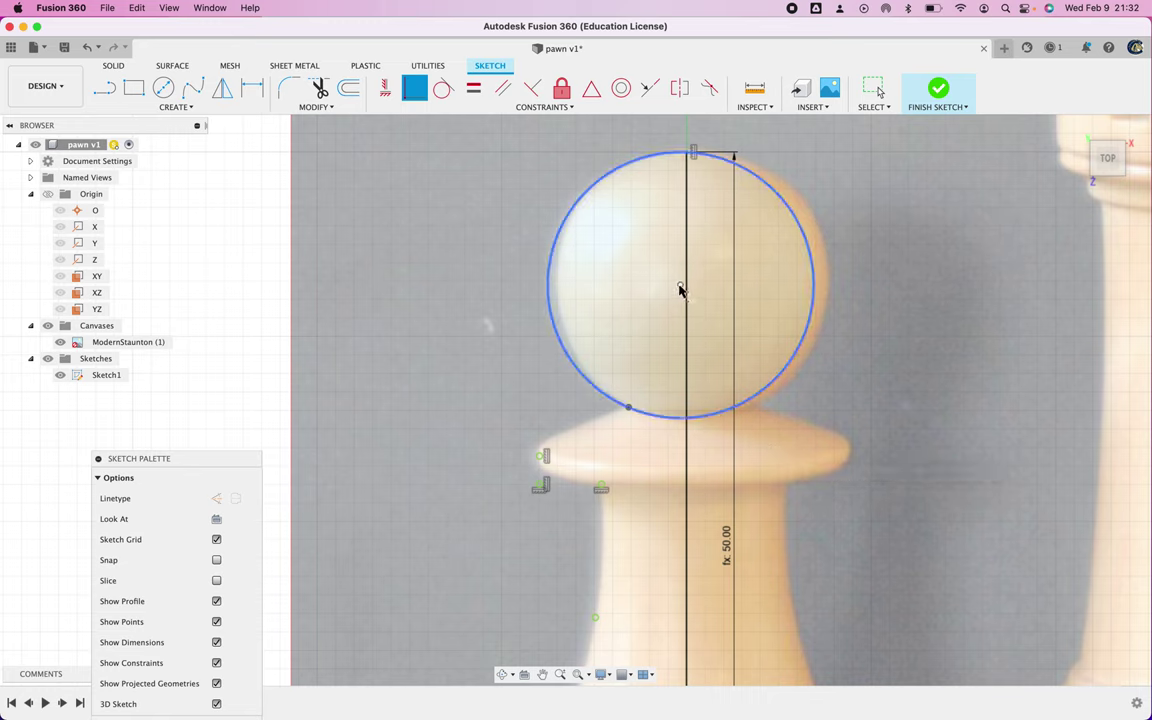
{"action": "left_click", "coordinate": [680, 288]}
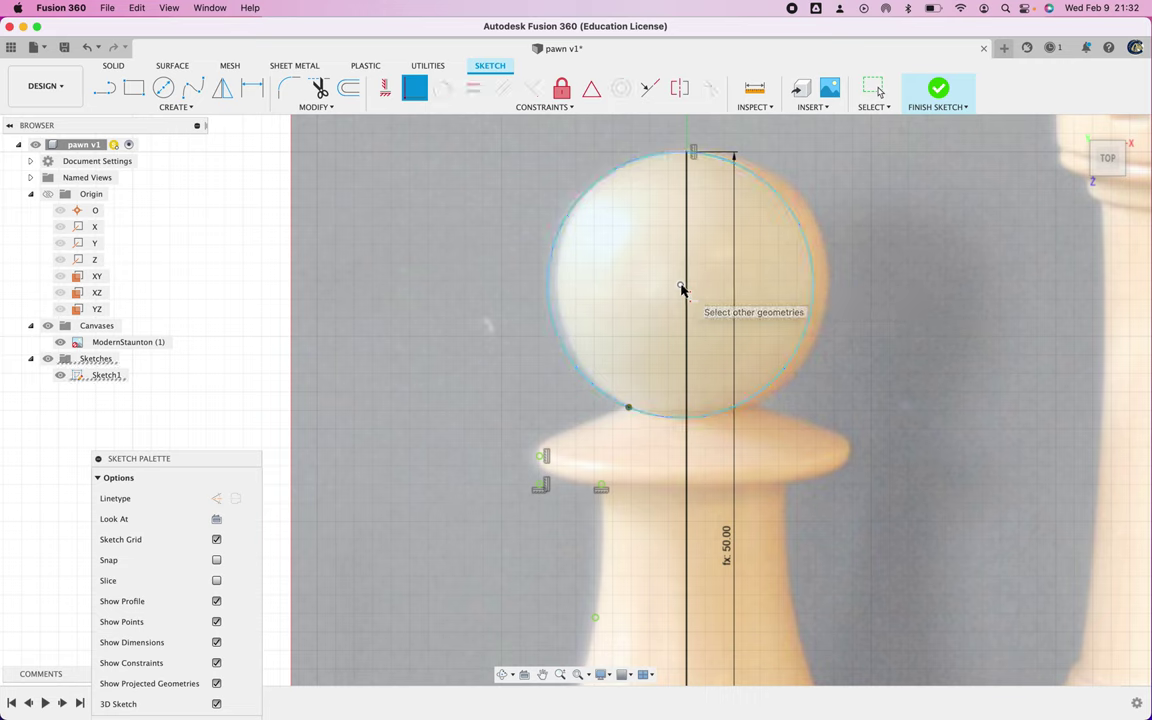
{"action": "left_click", "coordinate": [686, 298]}
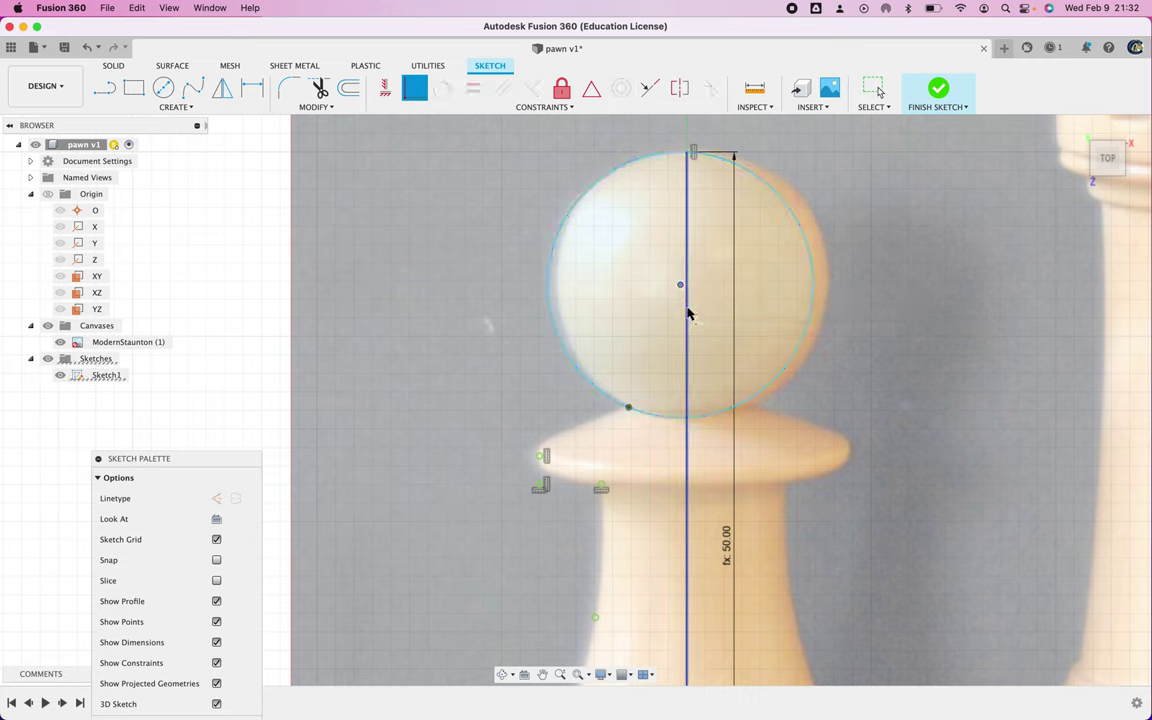
{"action": "left_click", "coordinate": [687, 313]}
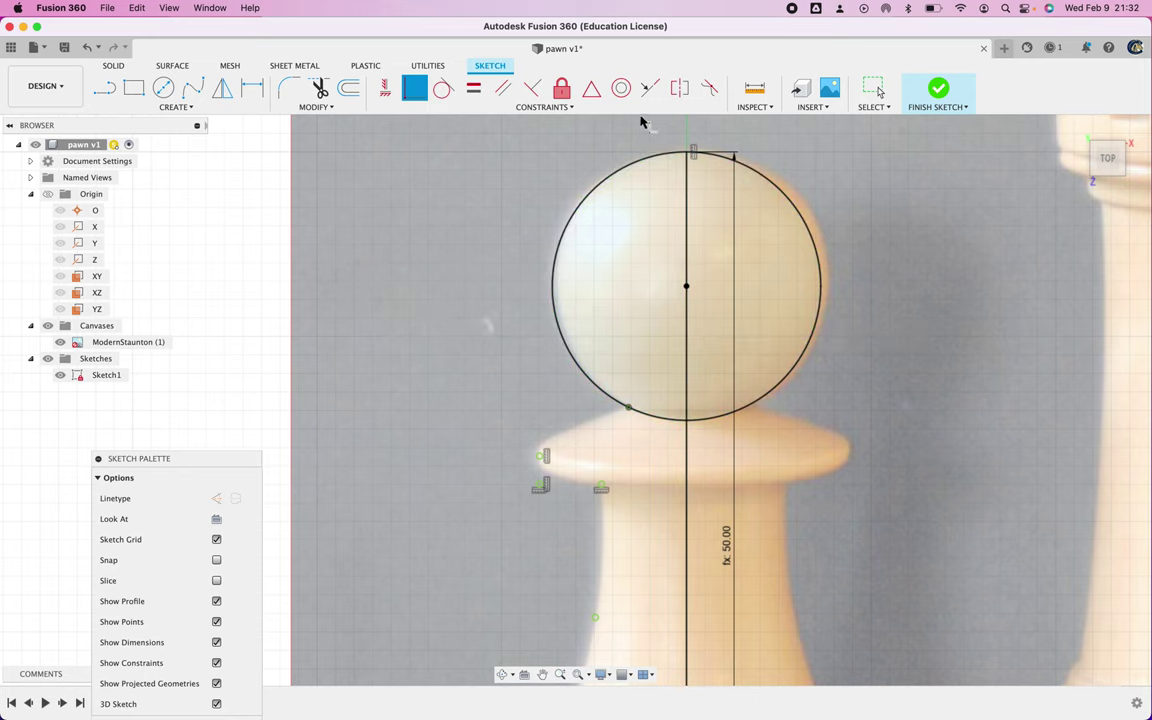
{"action": "scroll", "coordinate": [502, 371], "scroll_direction": "down", "scroll_amount": 5}
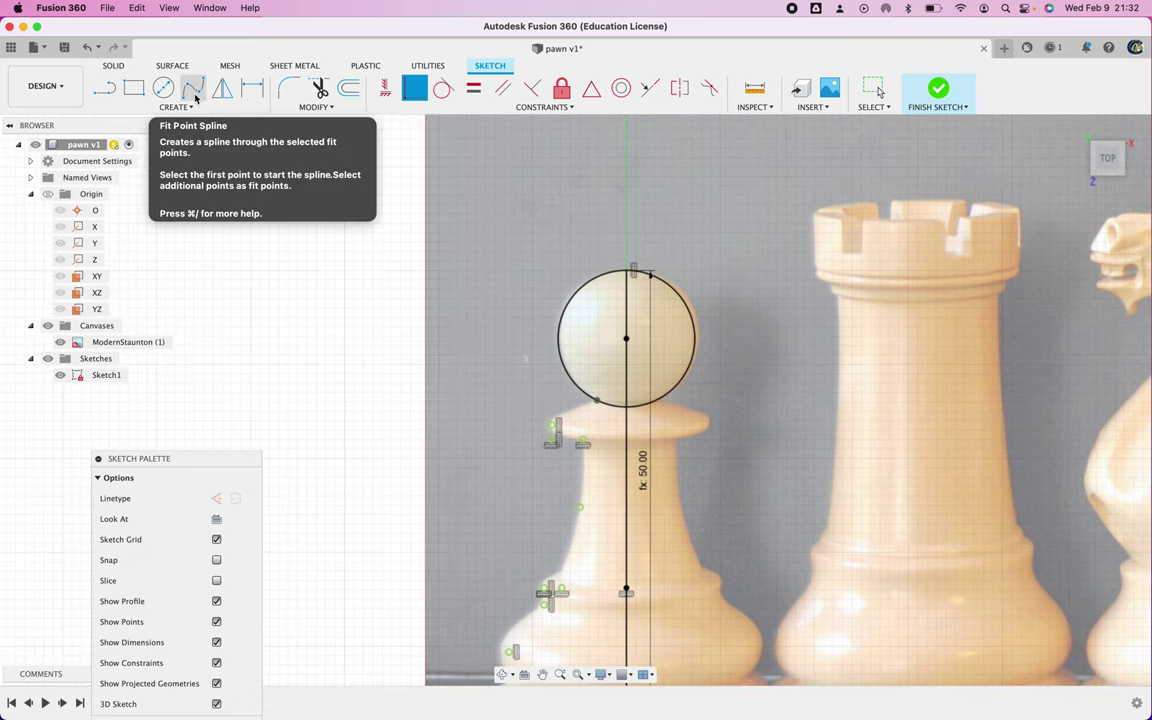
Draw connected lines from the head circle to the collar's outer edge, down its side, then back toward the neck.
{"action": "left_click", "coordinate": [104, 88]}
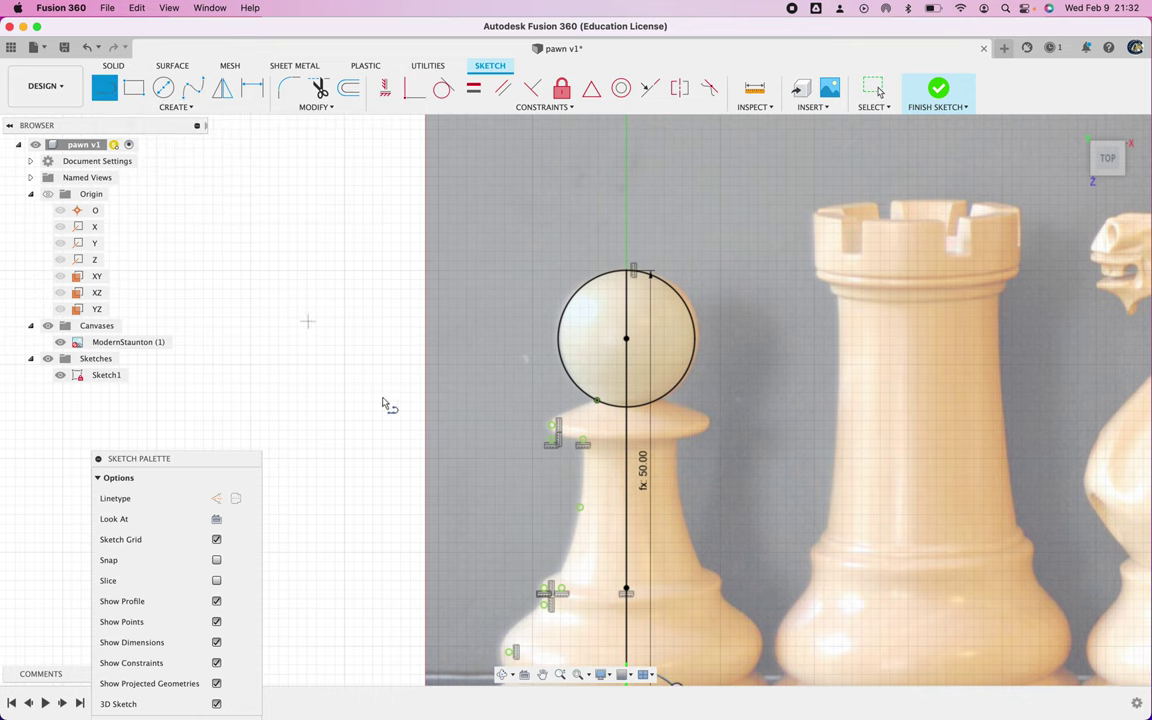
{"action": "scroll", "coordinate": [489, 416], "scroll_direction": "down", "scroll_amount": 3}
{"action": "scroll", "coordinate": [489, 413], "scroll_direction": "up", "scroll_amount": 5}
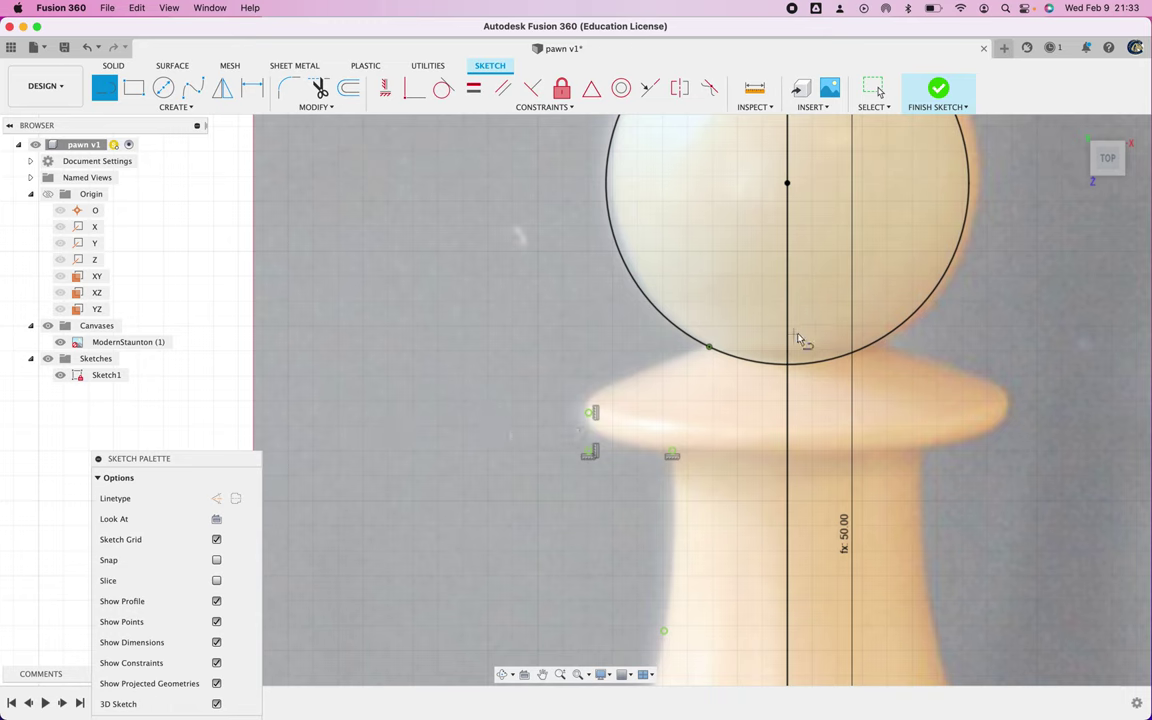
{"action": "left_click", "coordinate": [709, 348]}
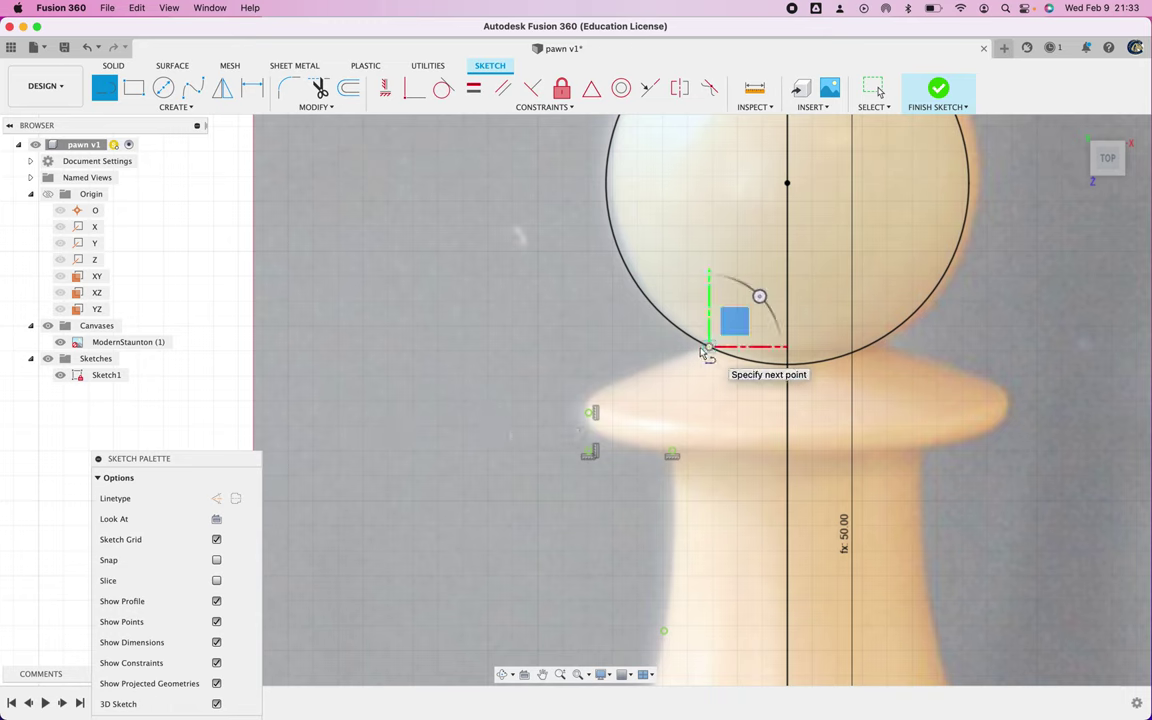
{"action": "left_click", "coordinate": [591, 412]}
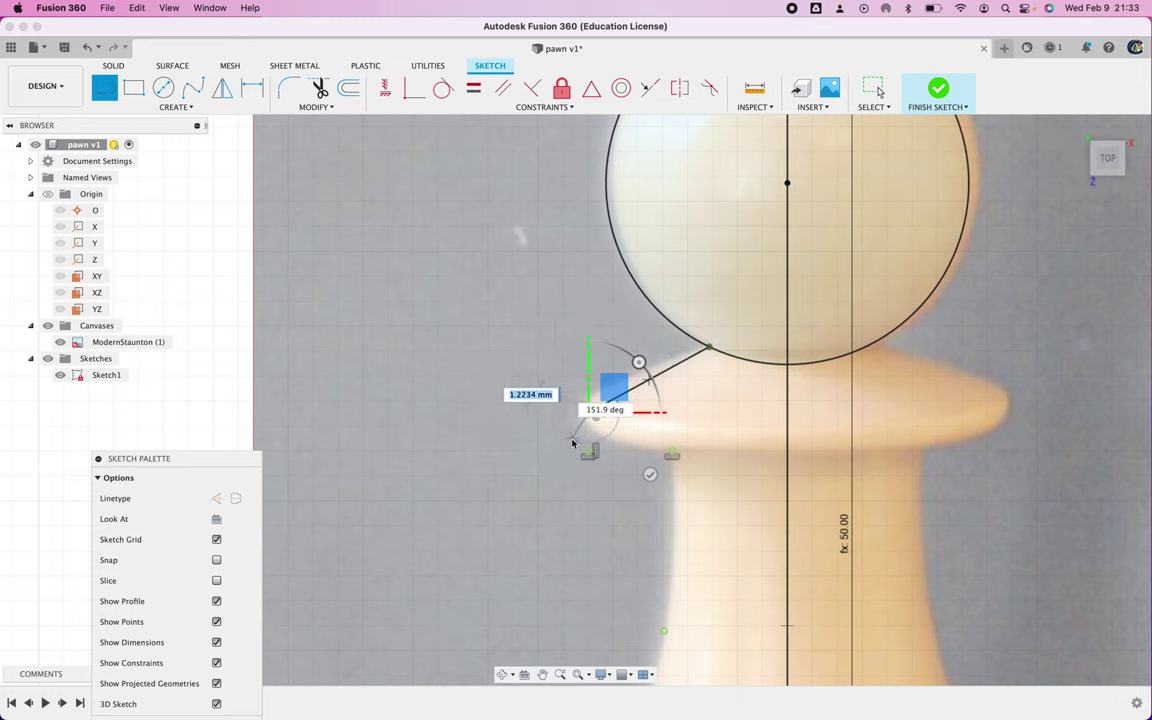
{"action": "left_click", "coordinate": [589, 452]}
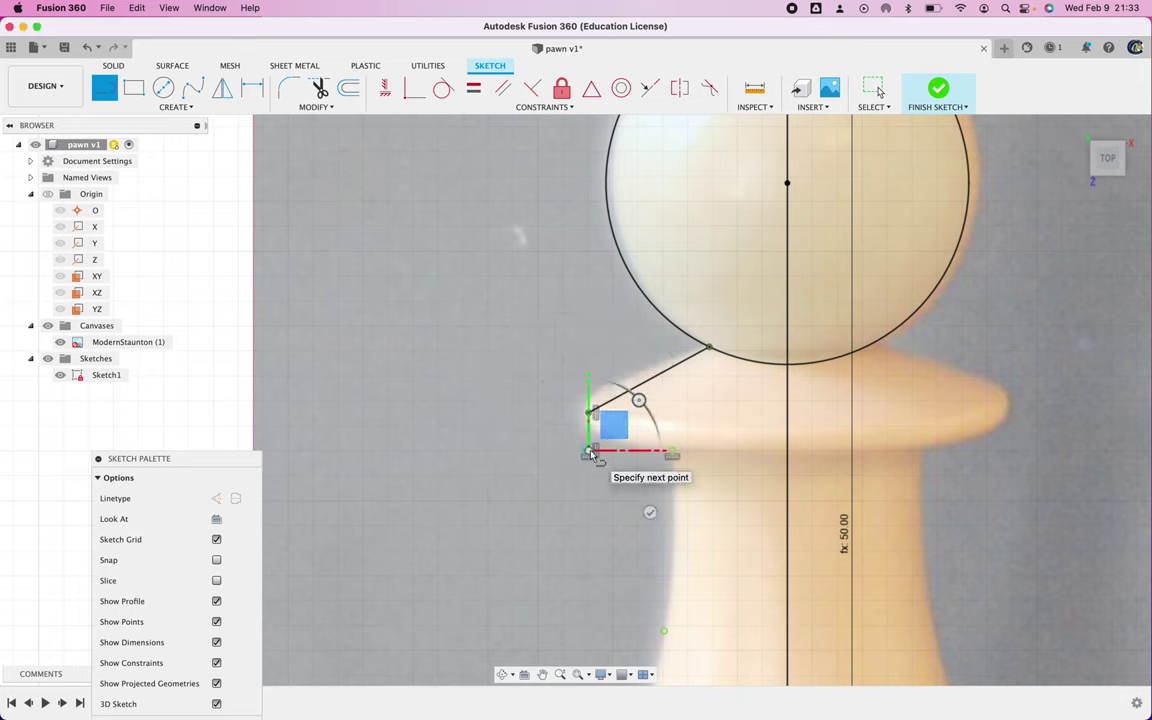
{"action": "left_click", "coordinate": [672, 453]}
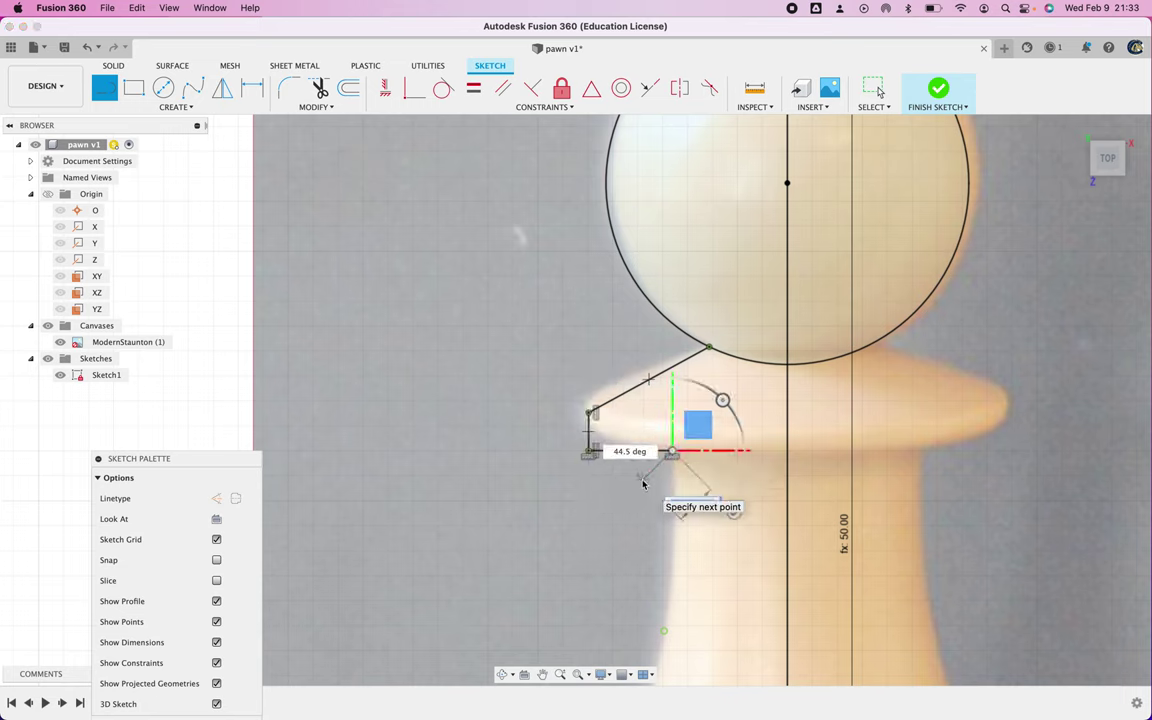
{"action": "key", "text": "Tab"}
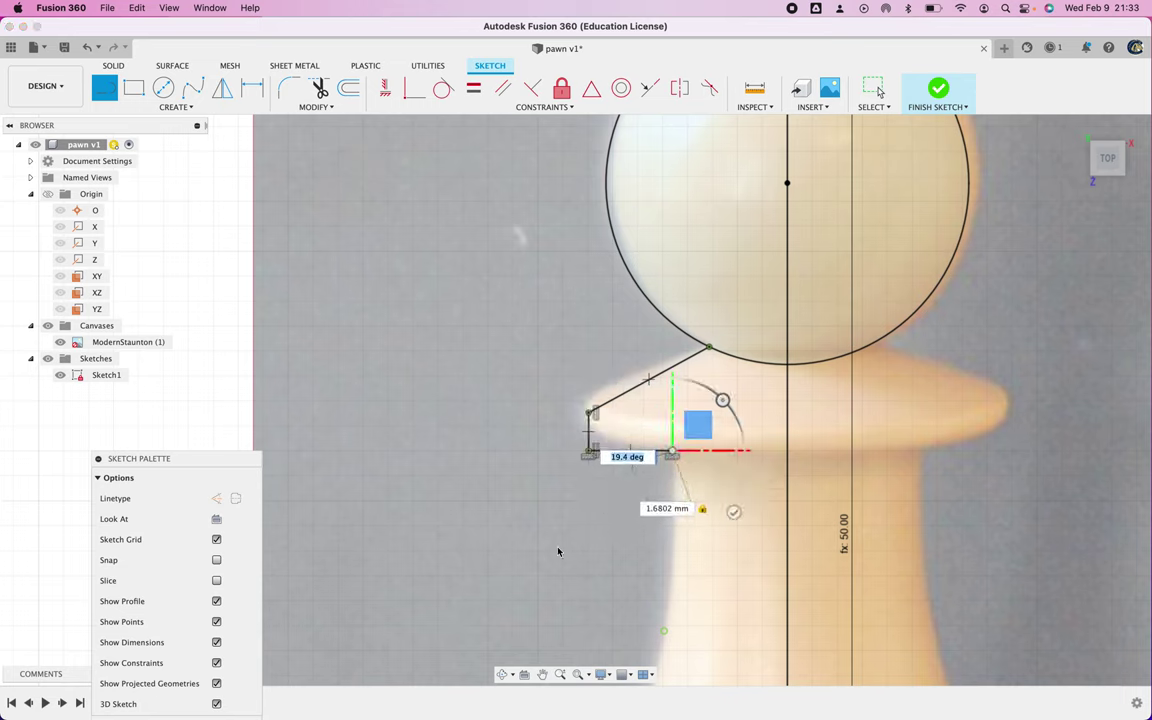
{"action": "key", "text": "Escape"}
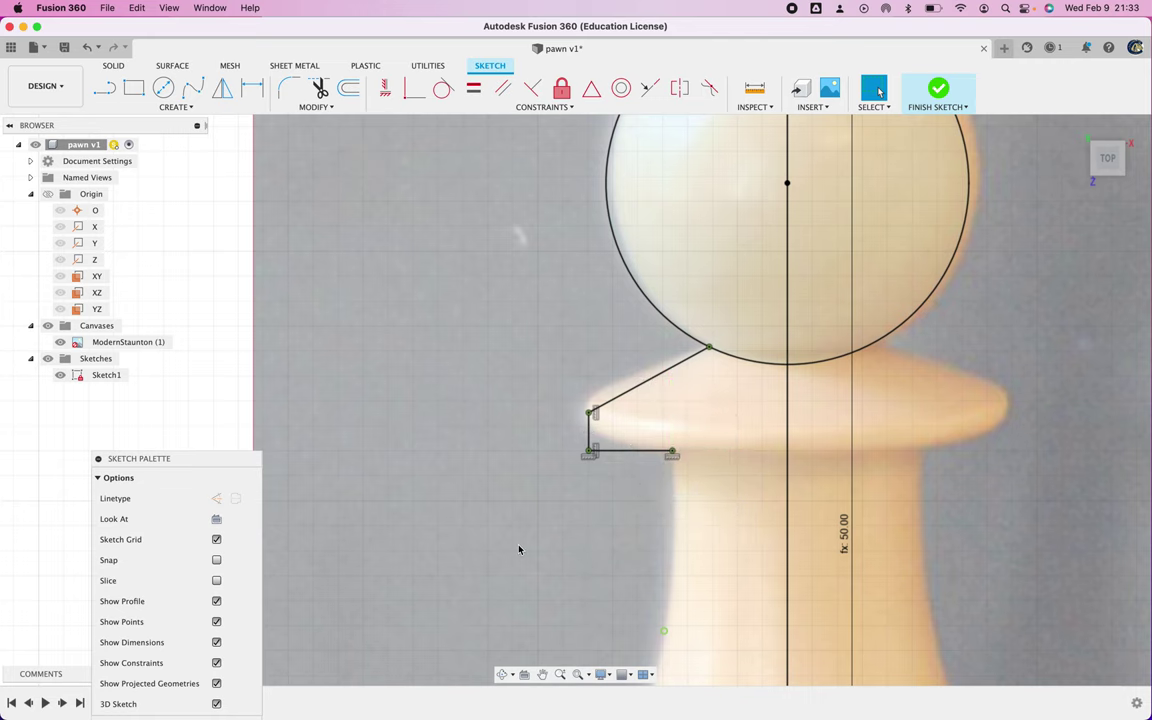
{"action": "scroll", "coordinate": [519, 549], "scroll_direction": "down", "scroll_amount": 5}
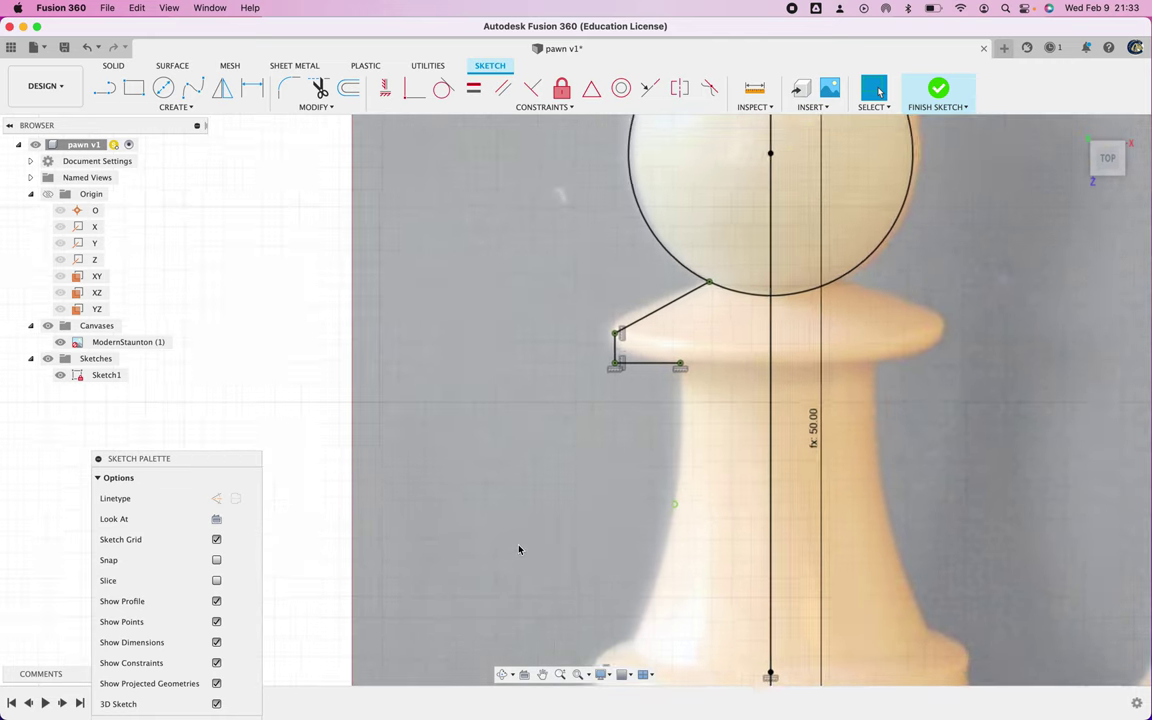
{"action": "scroll", "coordinate": [519, 549], "scroll_direction": "down", "scroll_amount": 2}
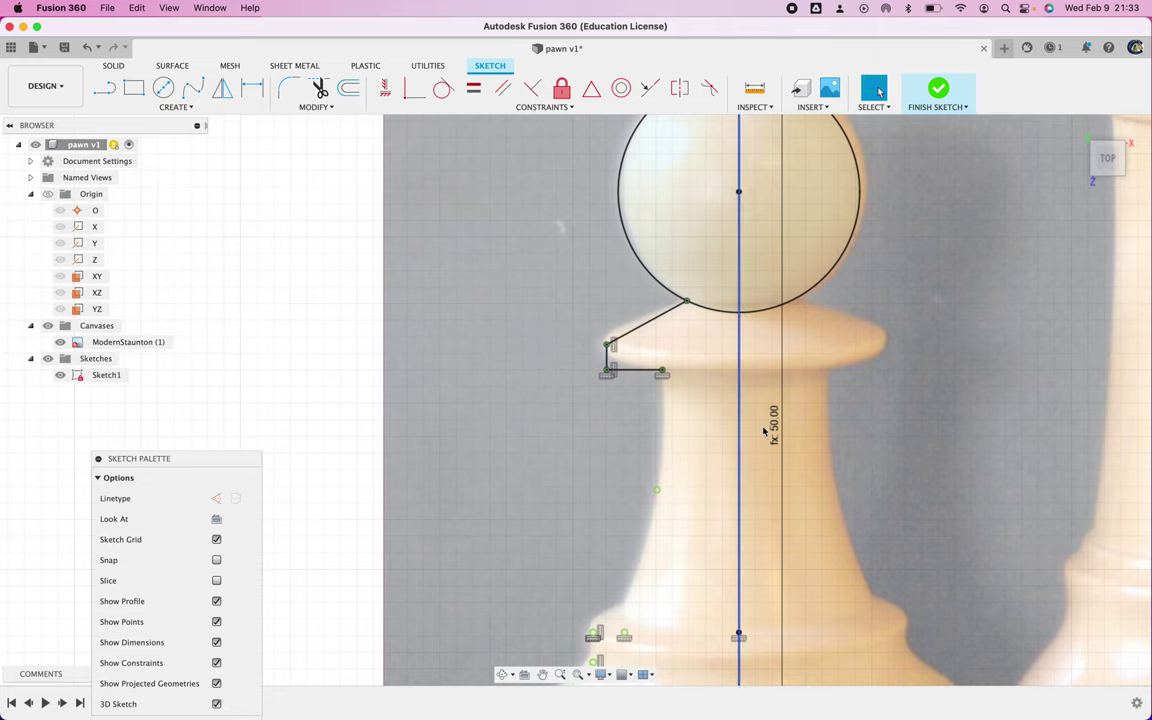
{"action": "scroll", "coordinate": [617, 521], "scroll_direction": "down", "scroll_amount": 1}
{"action": "scroll", "coordinate": [617, 521], "scroll_direction": "down", "scroll_amount": 3}
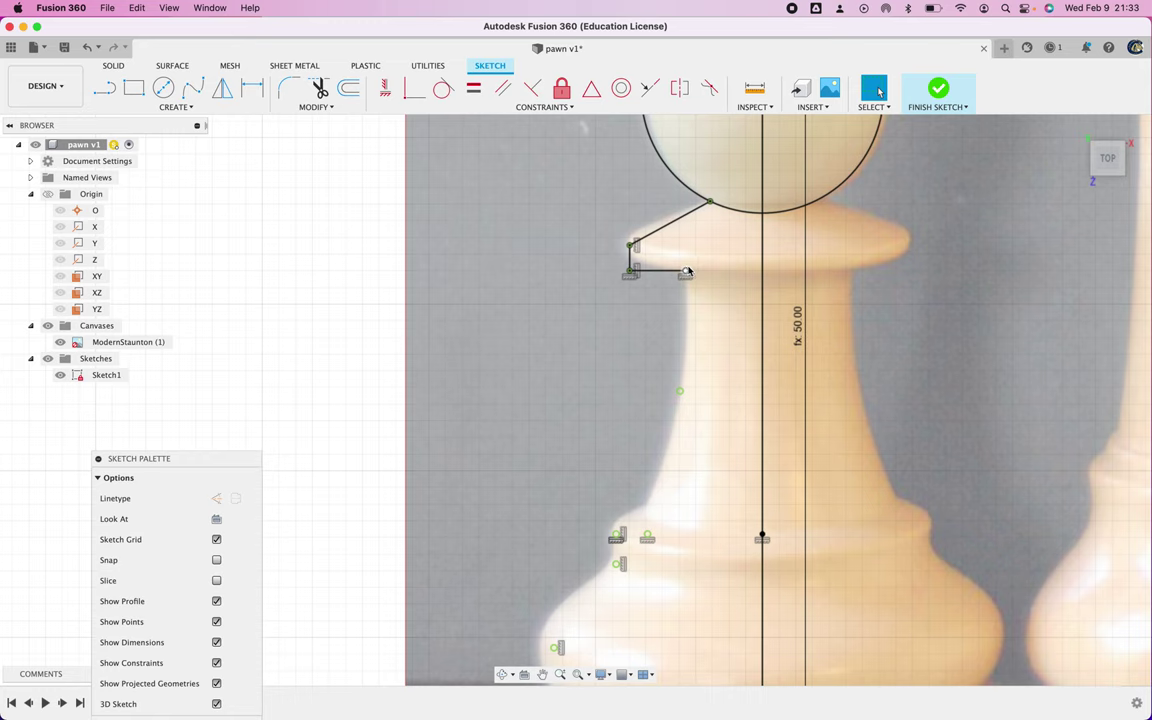
Draw a fit point spline from the collar line's end down the neck to the base ring.
{"action": "left_click", "coordinate": [190, 95]}
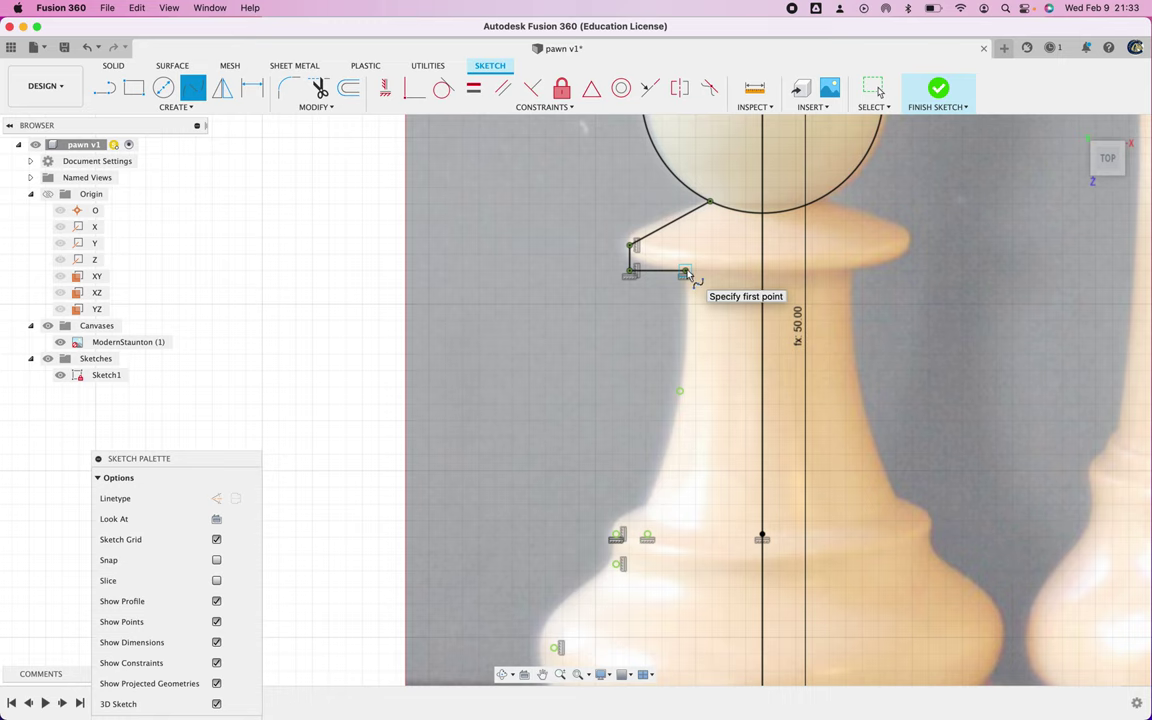
{"action": "left_click", "coordinate": [685, 272]}
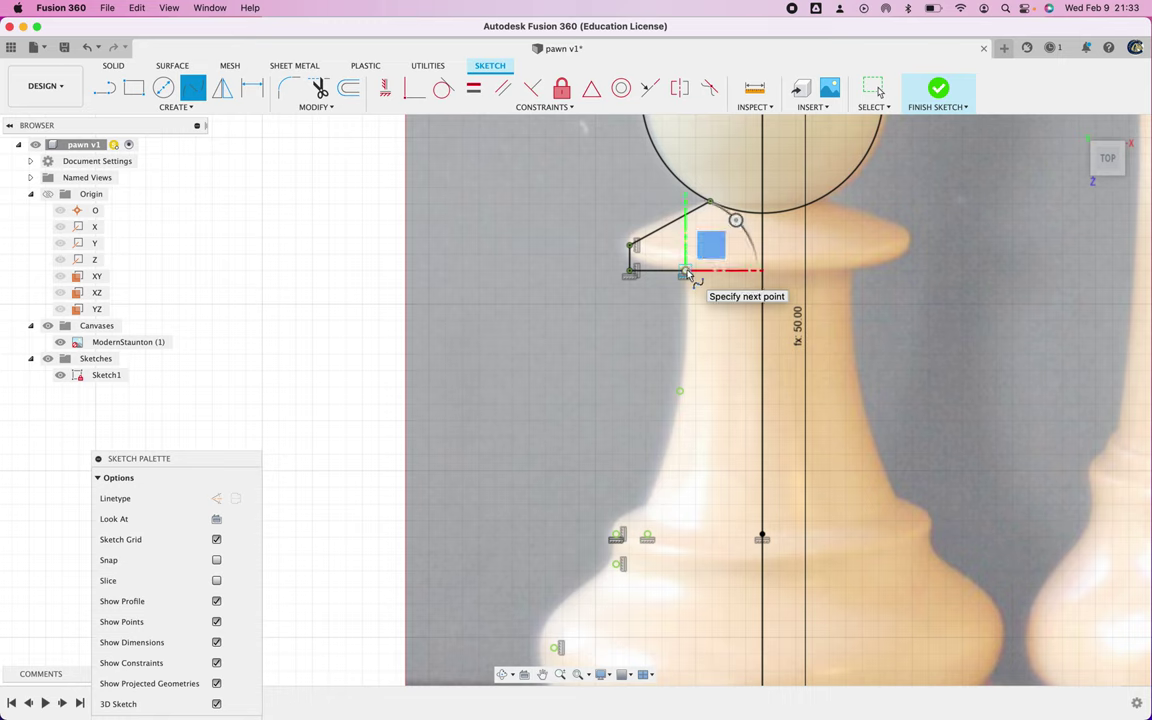
{"action": "left_click", "coordinate": [680, 390]}
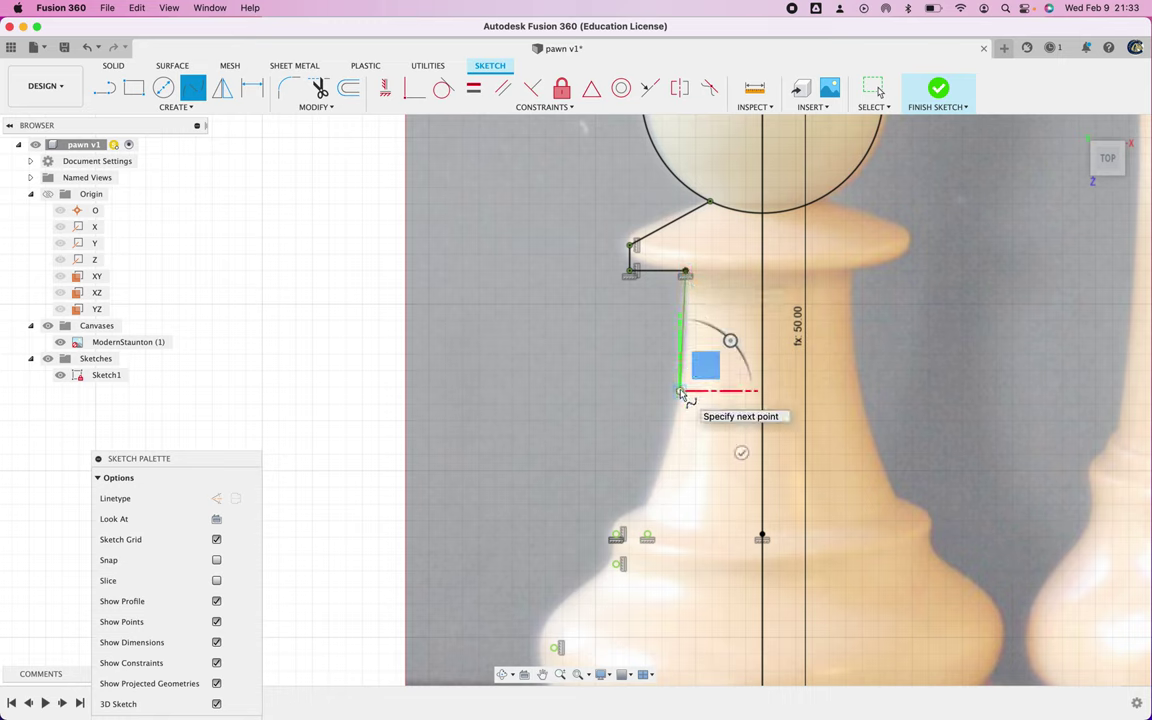
{"action": "left_click", "coordinate": [648, 537]}
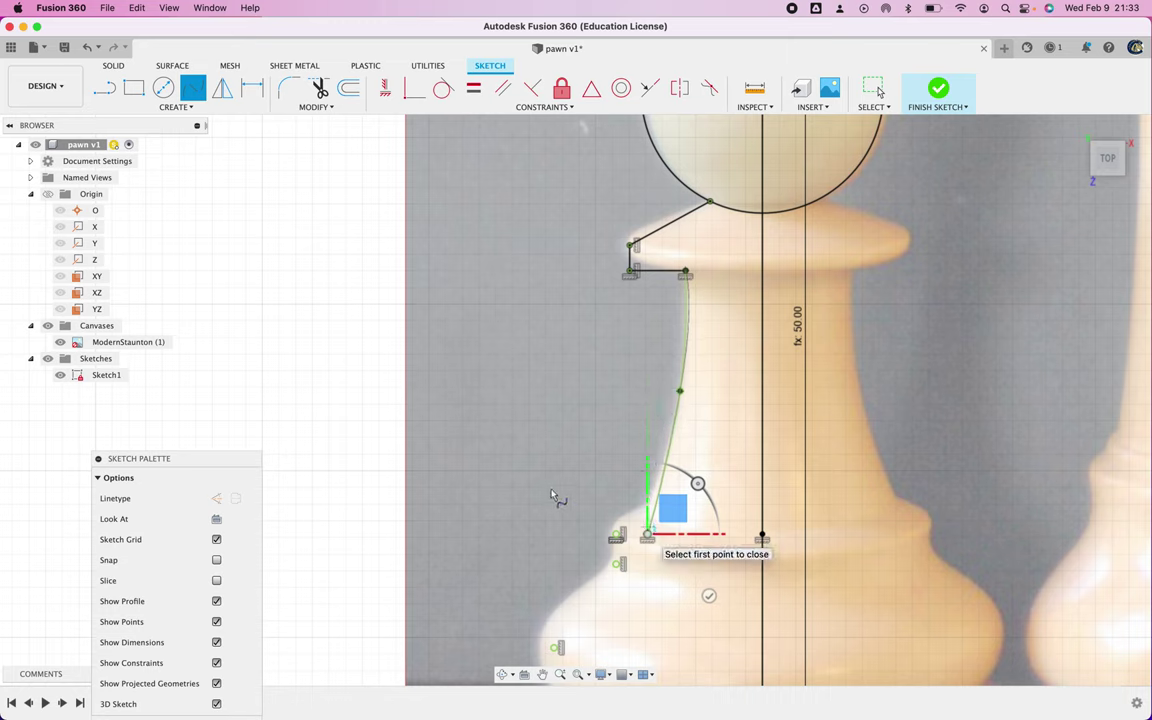
{"action": "key", "text": "Escape"}
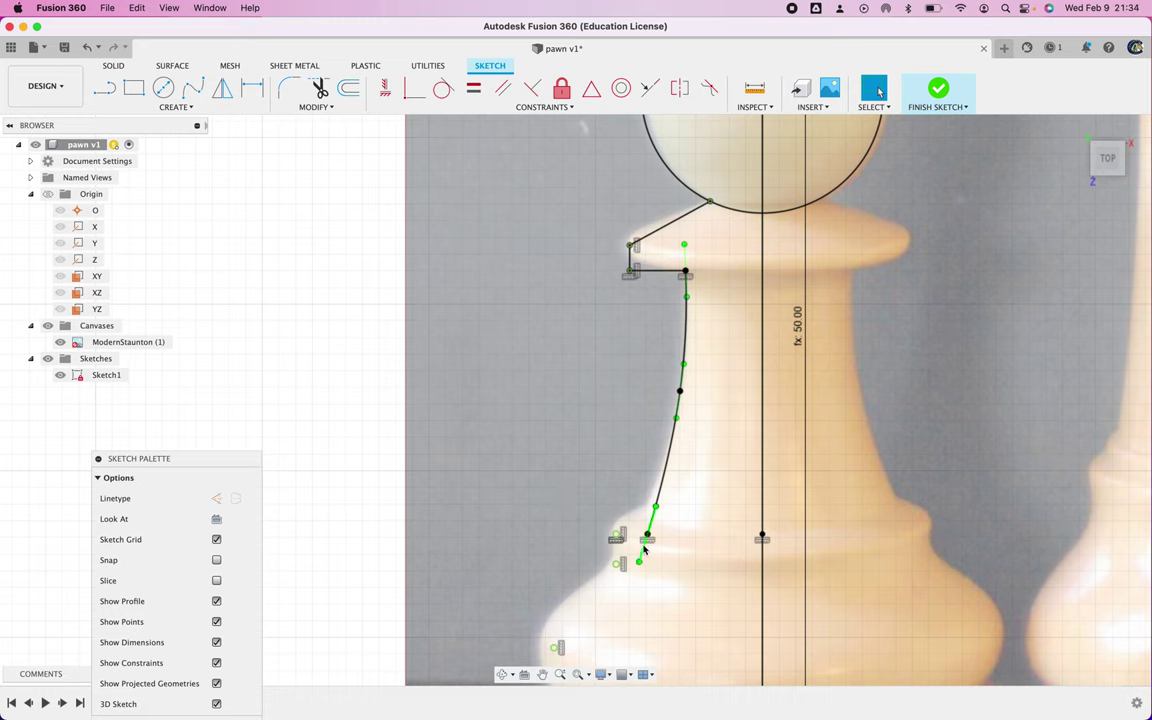
Add a short horizontal line from the curve's end and a short vertical drop below the collar.
{"action": "left_click", "coordinate": [104, 88]}
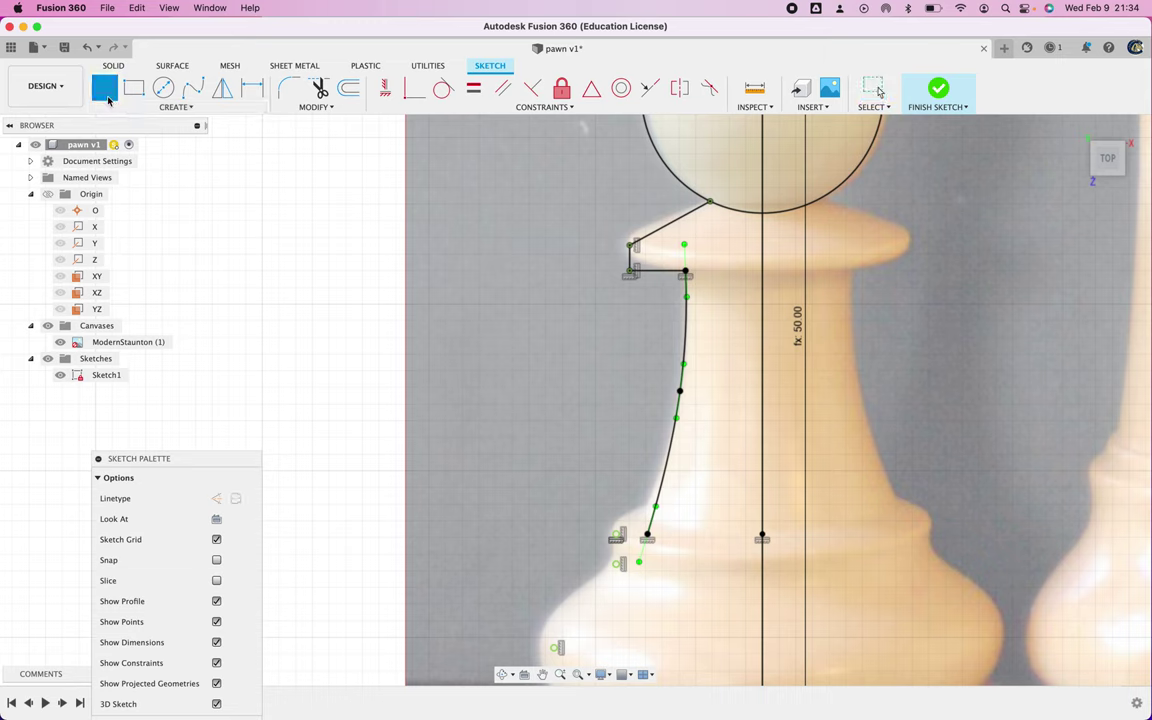
{"action": "left_click", "coordinate": [648, 537]}
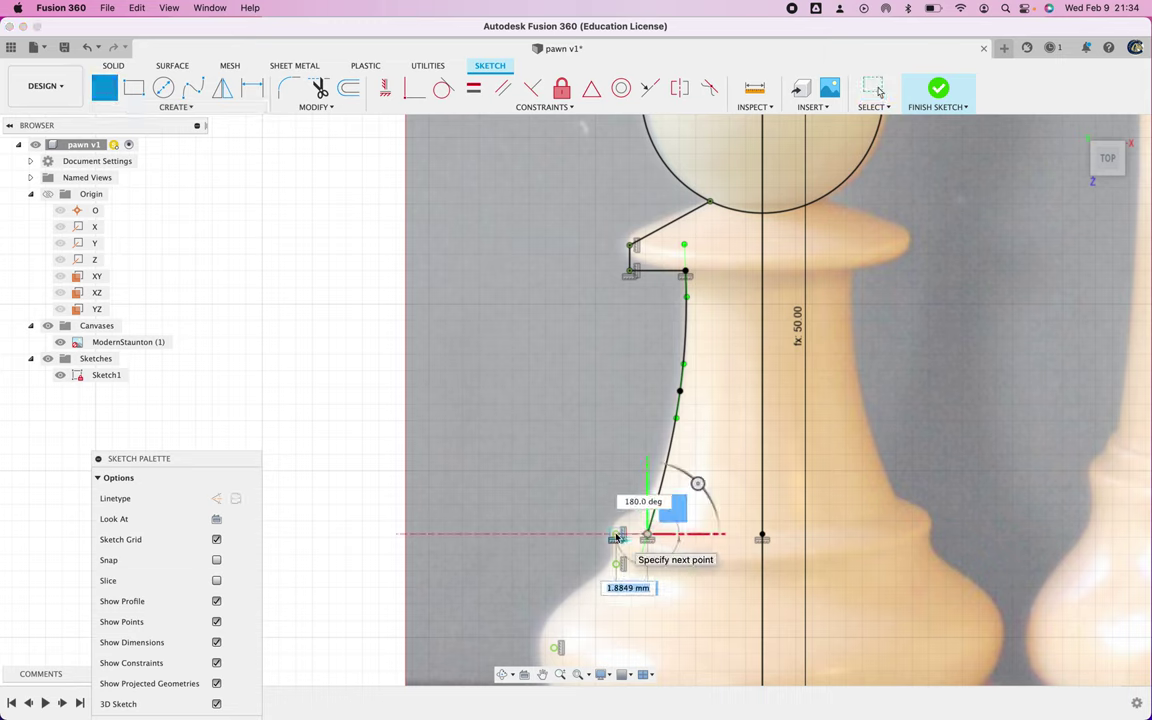
{"action": "left_click", "coordinate": [618, 538]}
{"action": "scroll", "coordinate": [615, 539], "scroll_direction": "up", "scroll_amount": 5}
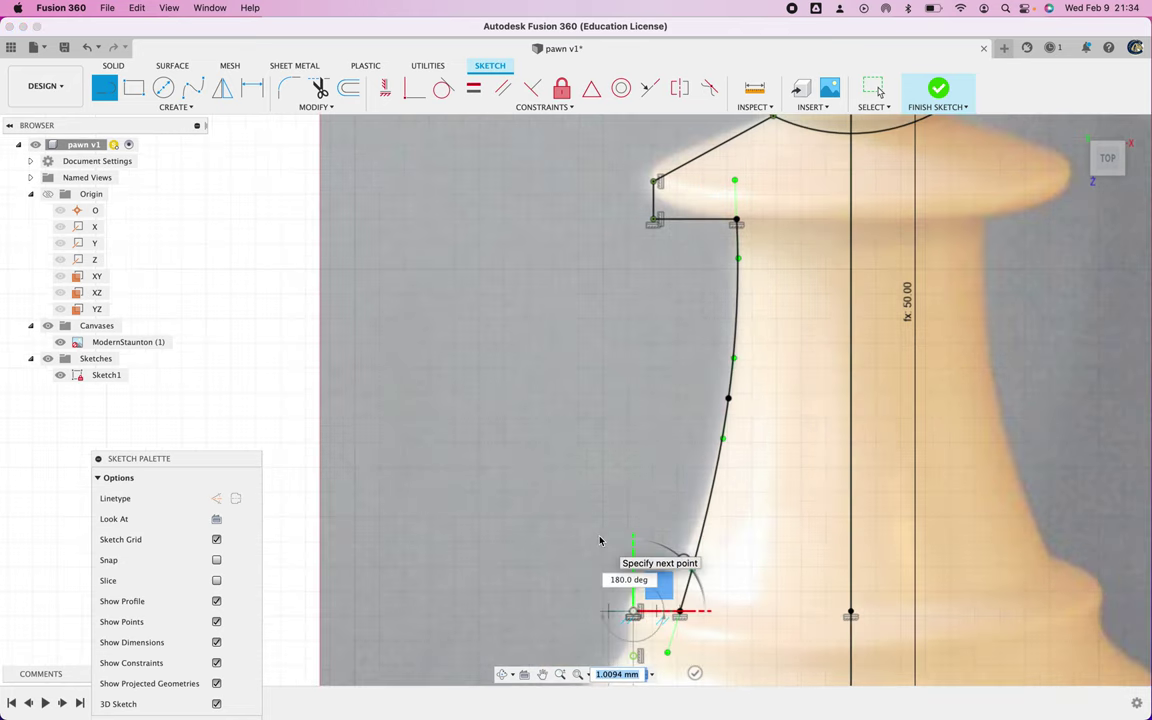
{"action": "scroll", "coordinate": [600, 540], "scroll_direction": "down", "scroll_amount": 5}
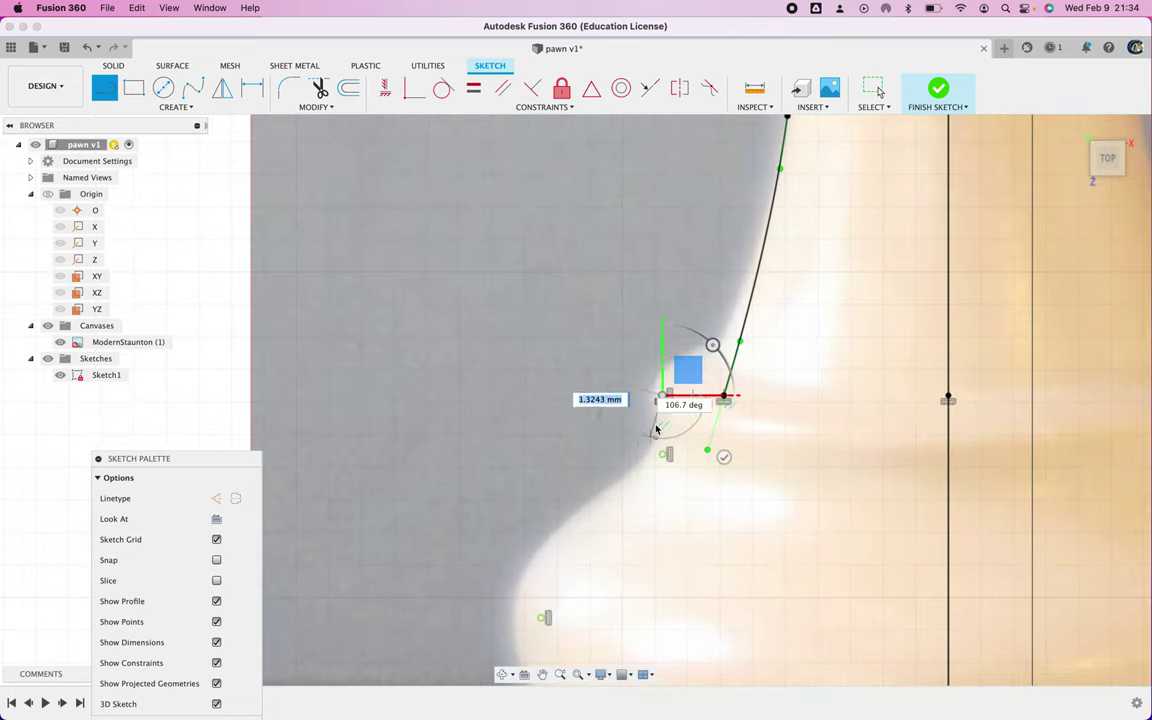
{"action": "left_click", "coordinate": [665, 456]}
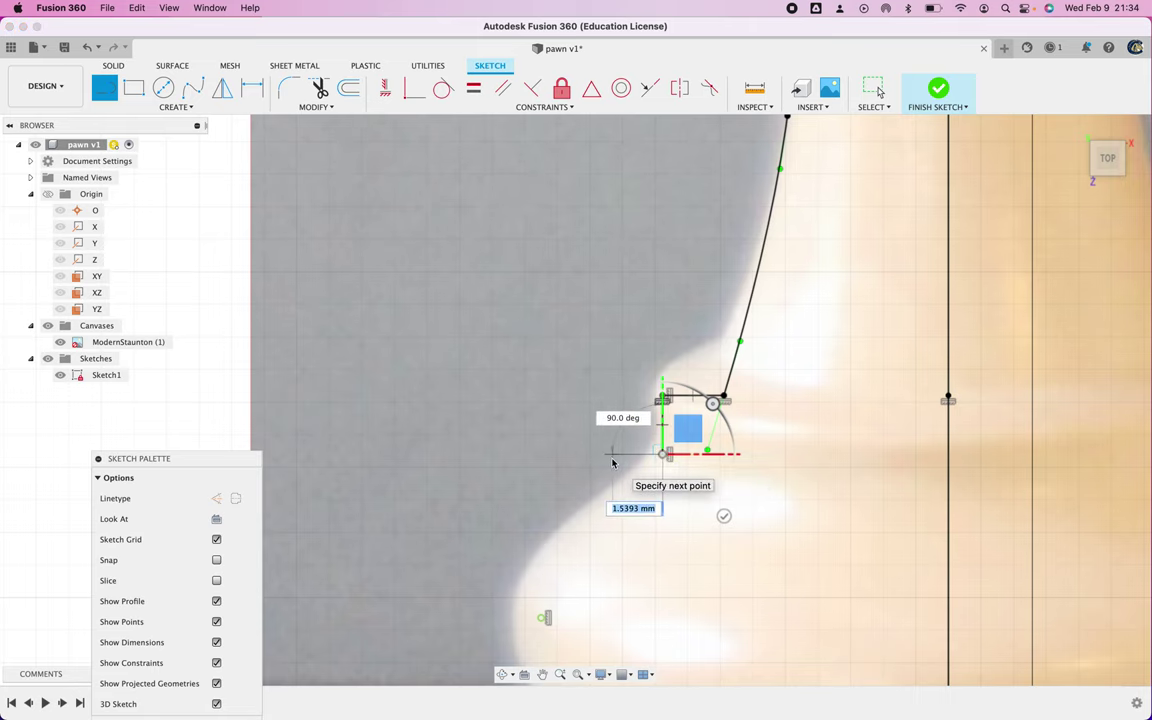
{"action": "key", "text": "Escape"}
{"action": "scroll", "coordinate": [486, 446], "scroll_direction": "down", "scroll_amount": 3}
{"action": "scroll", "coordinate": [486, 446], "scroll_direction": "left", "scroll_amount": 2}
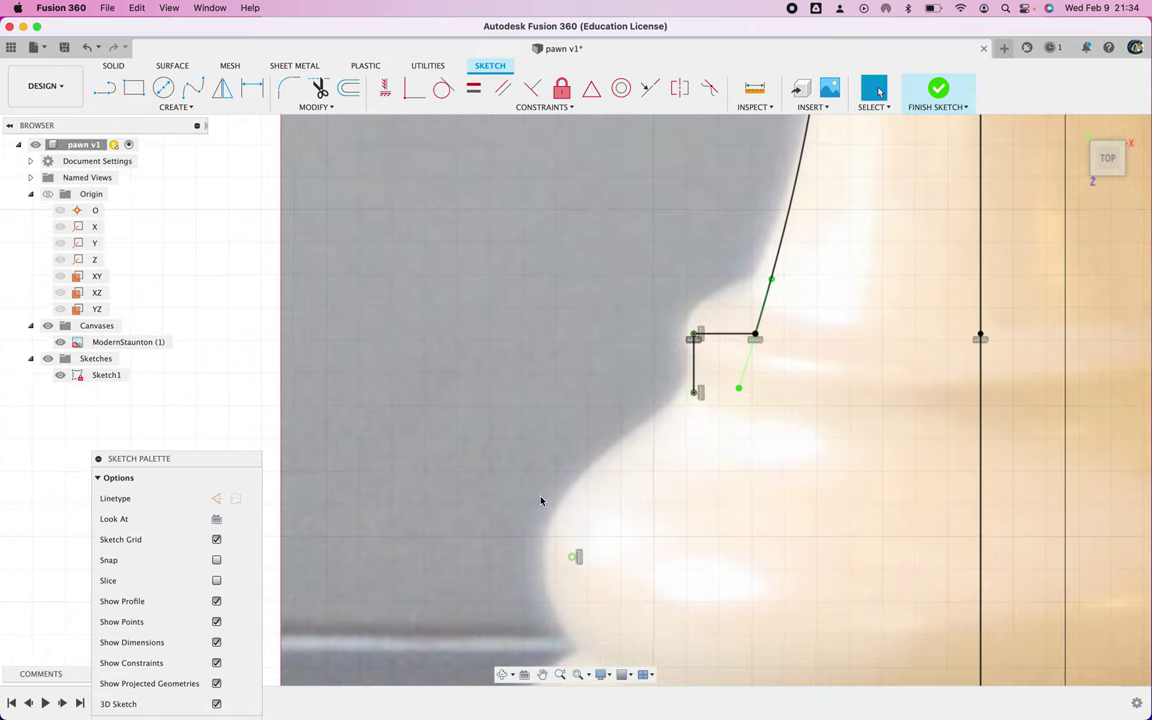
{"action": "scroll", "coordinate": [541, 501], "scroll_direction": "down", "scroll_amount": 3}
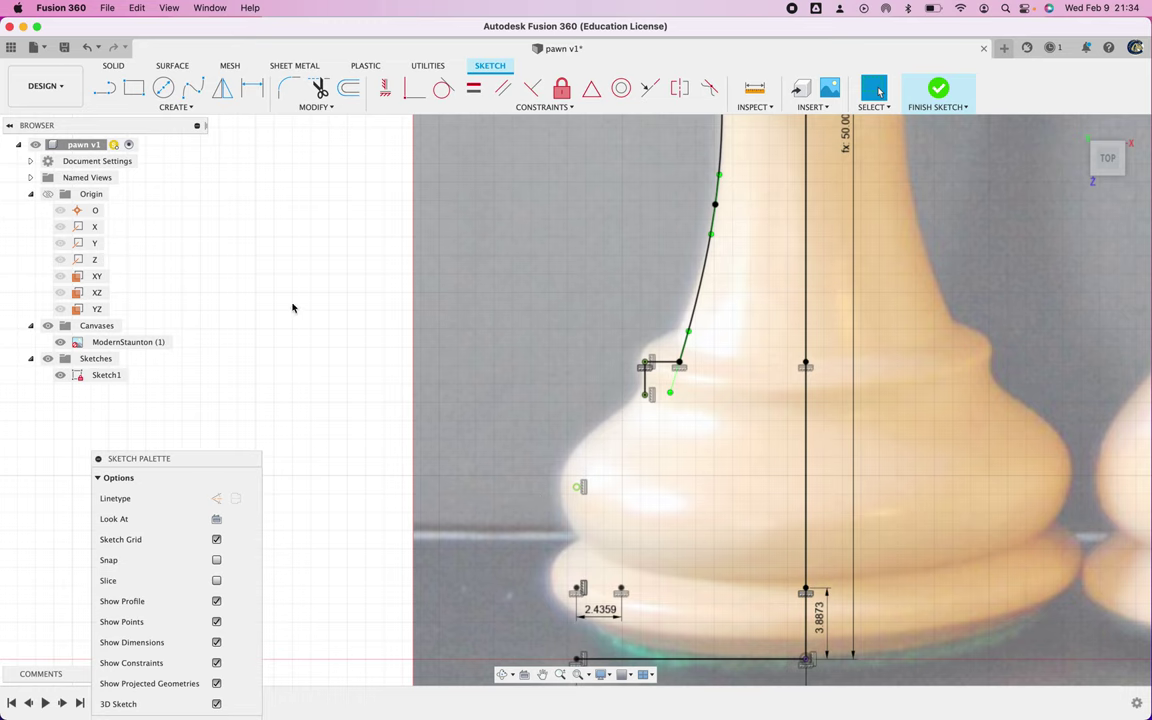
Draw a spline from the collar step through the bulge's widest point to the base step.
{"action": "left_click", "coordinate": [193, 88]}
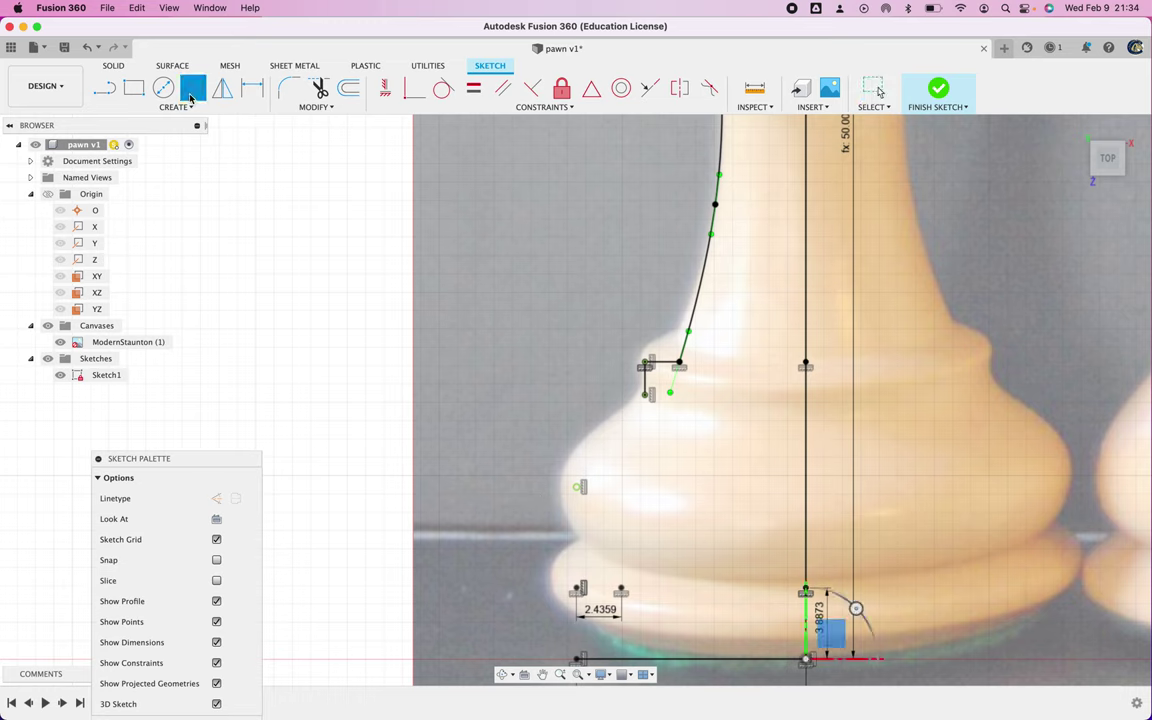
{"action": "left_click", "coordinate": [646, 396]}
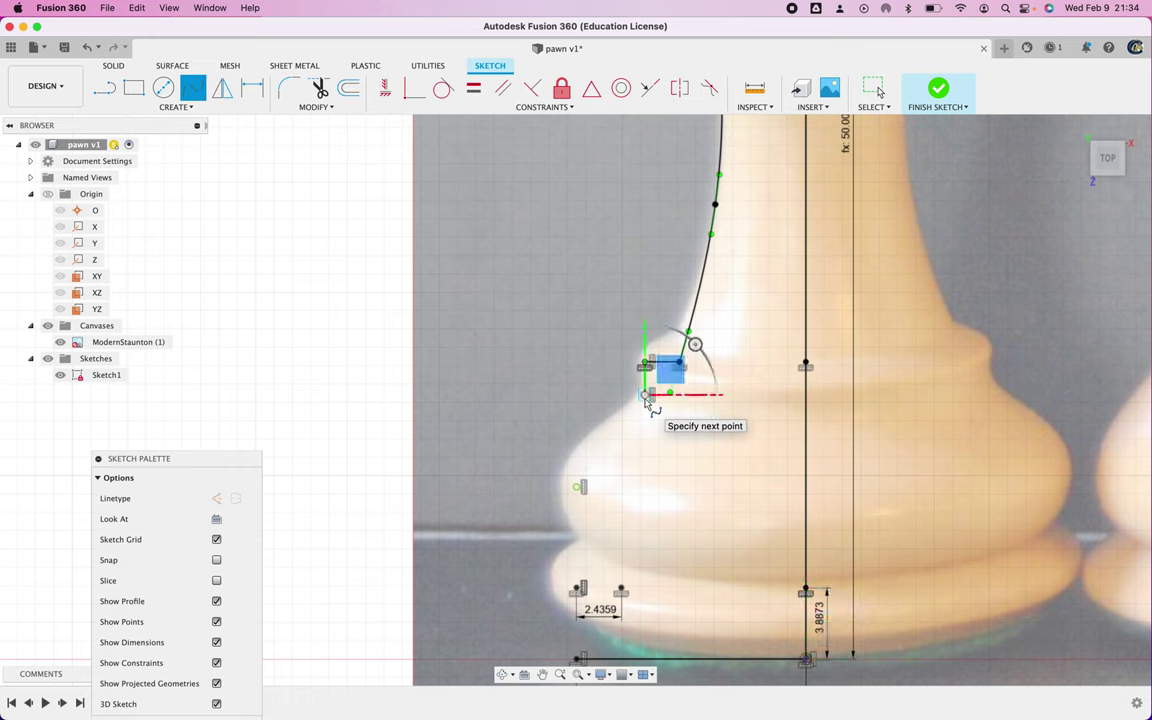
{"action": "left_click", "coordinate": [578, 489]}
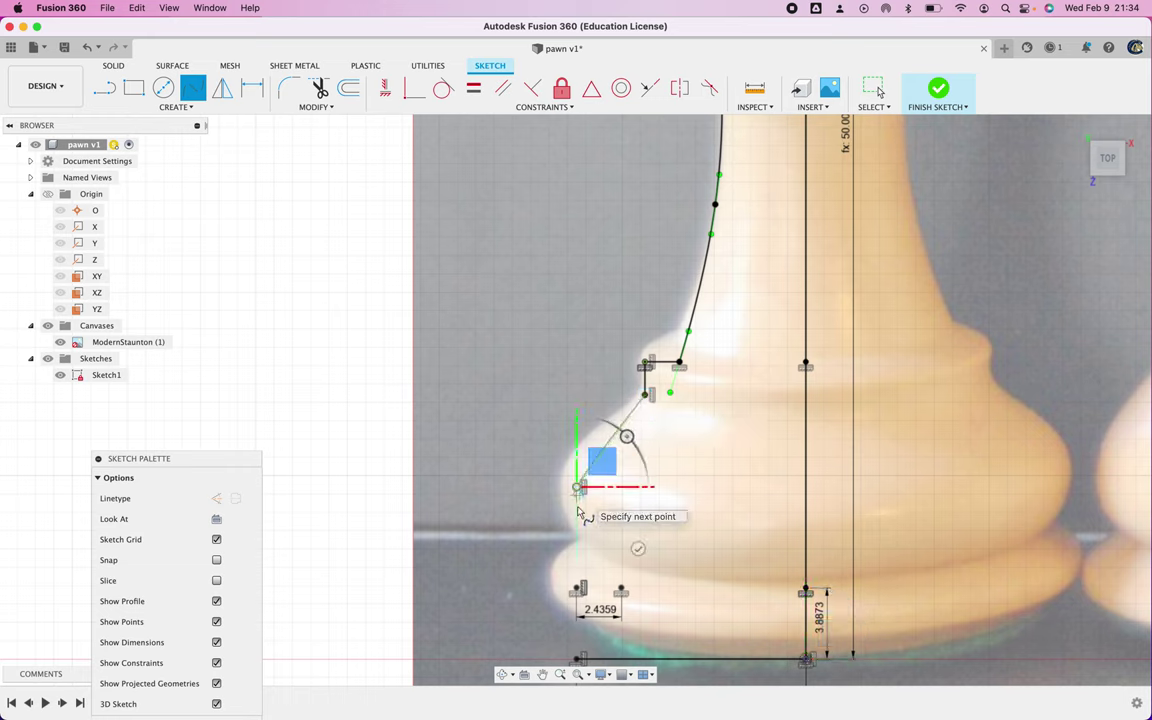
{"action": "left_click", "coordinate": [620, 591]}
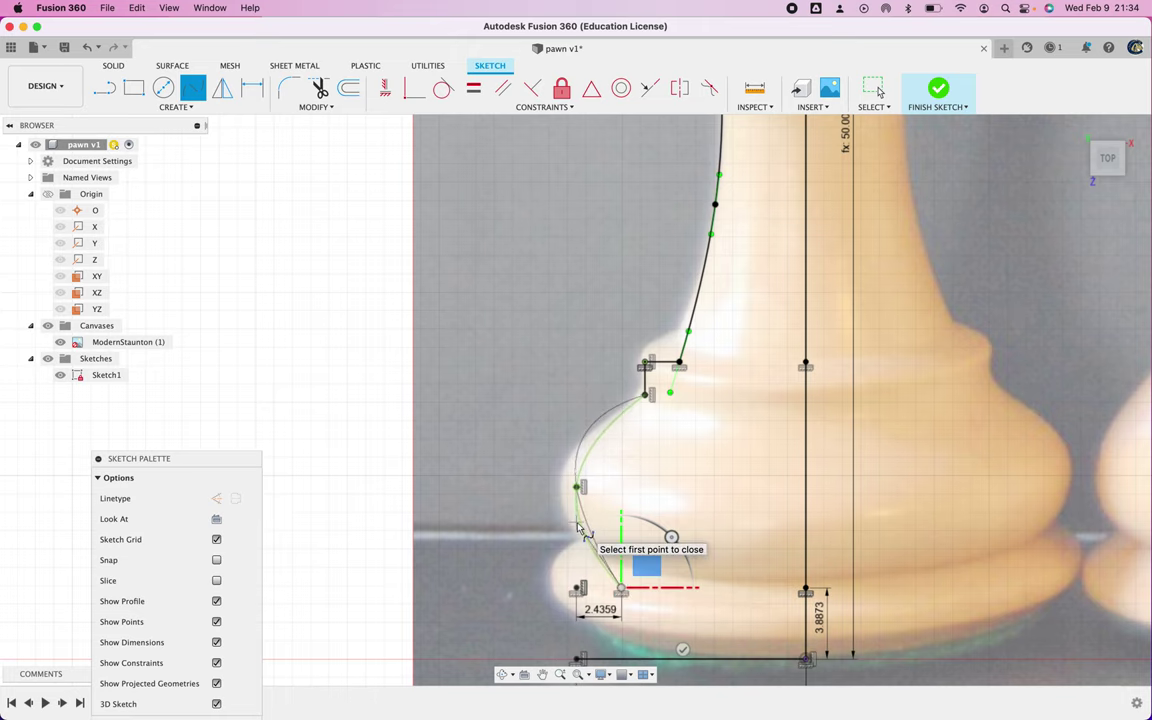
{"action": "key", "text": "Escape"}
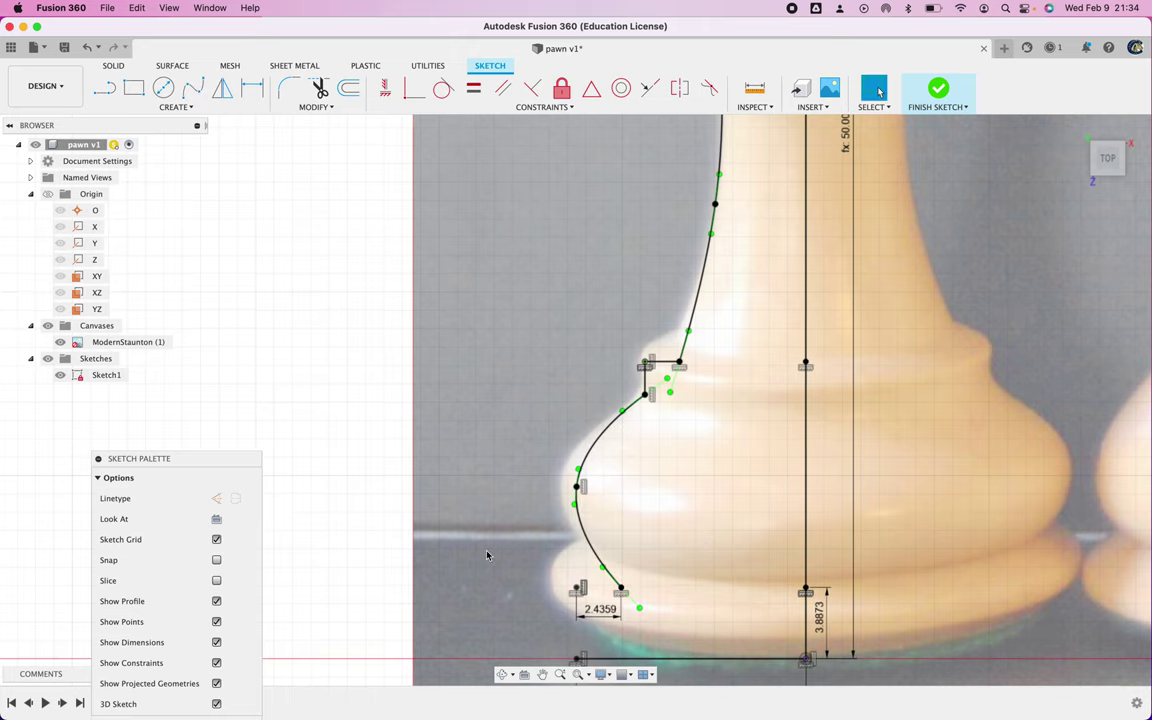
Draw a 2.4359 mm horizontal step and a 3.8873 mm vertical drop to the baseline.
{"action": "scroll", "coordinate": [478, 571], "scroll_direction": "down", "scroll_amount": 4}
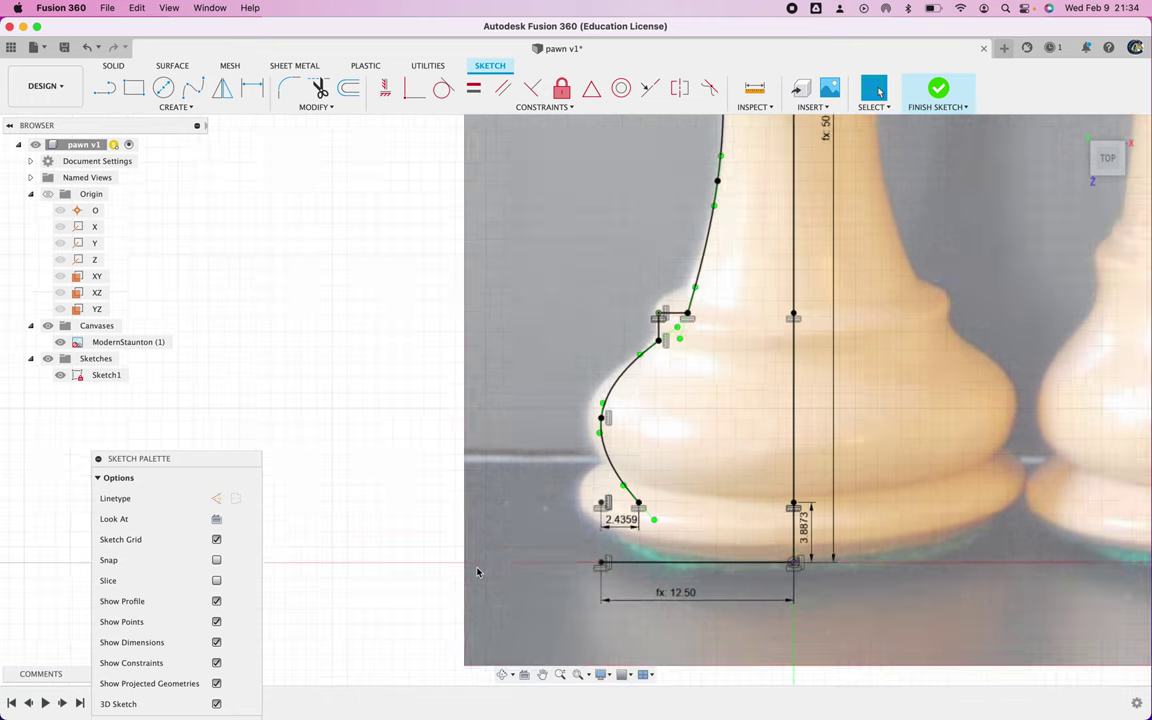
{"action": "scroll", "coordinate": [478, 571], "scroll_direction": "down", "scroll_amount": 3}
{"action": "scroll", "coordinate": [478, 571], "scroll_direction": "right", "scroll_amount": 3}
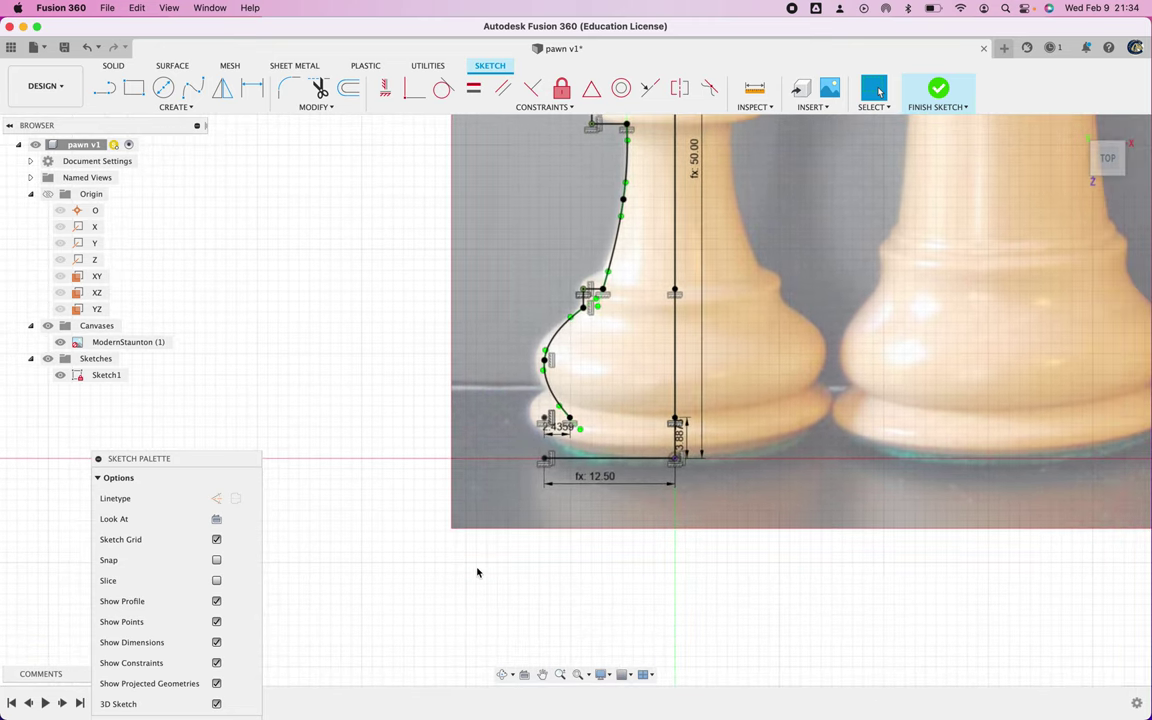
{"action": "scroll", "coordinate": [597, 446], "scroll_direction": "up", "scroll_amount": 5}
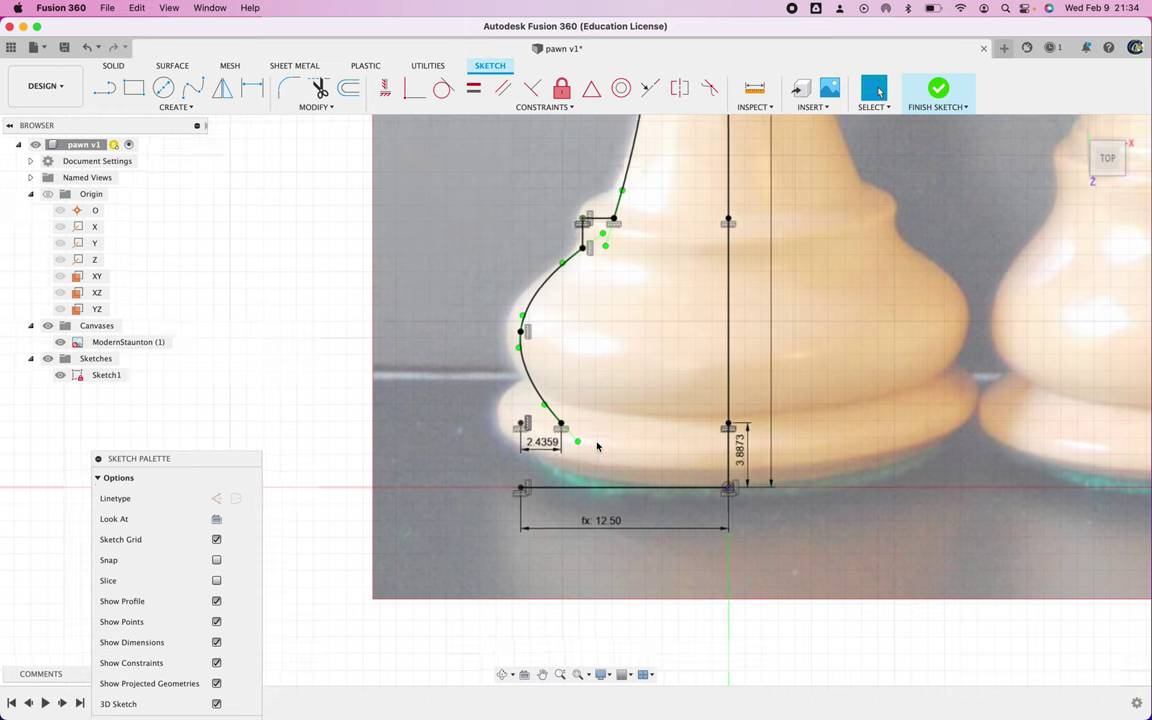
{"action": "scroll", "coordinate": [597, 446], "scroll_direction": "up", "scroll_amount": 2}
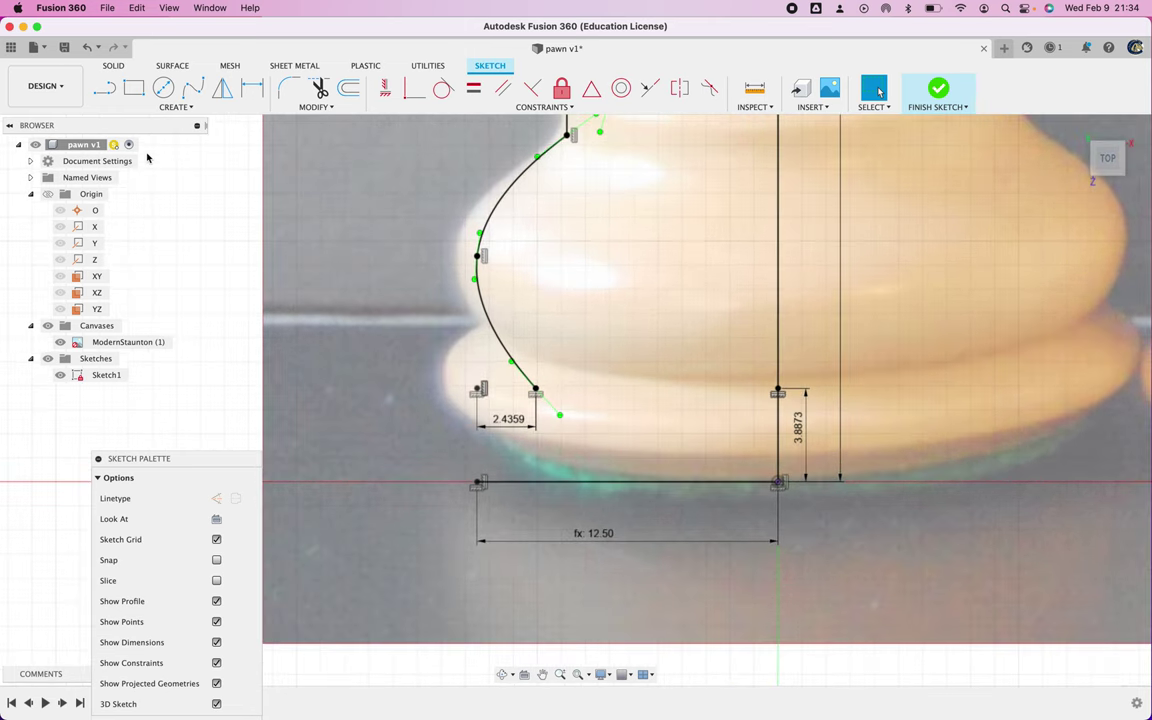
{"action": "left_click", "coordinate": [104, 88]}
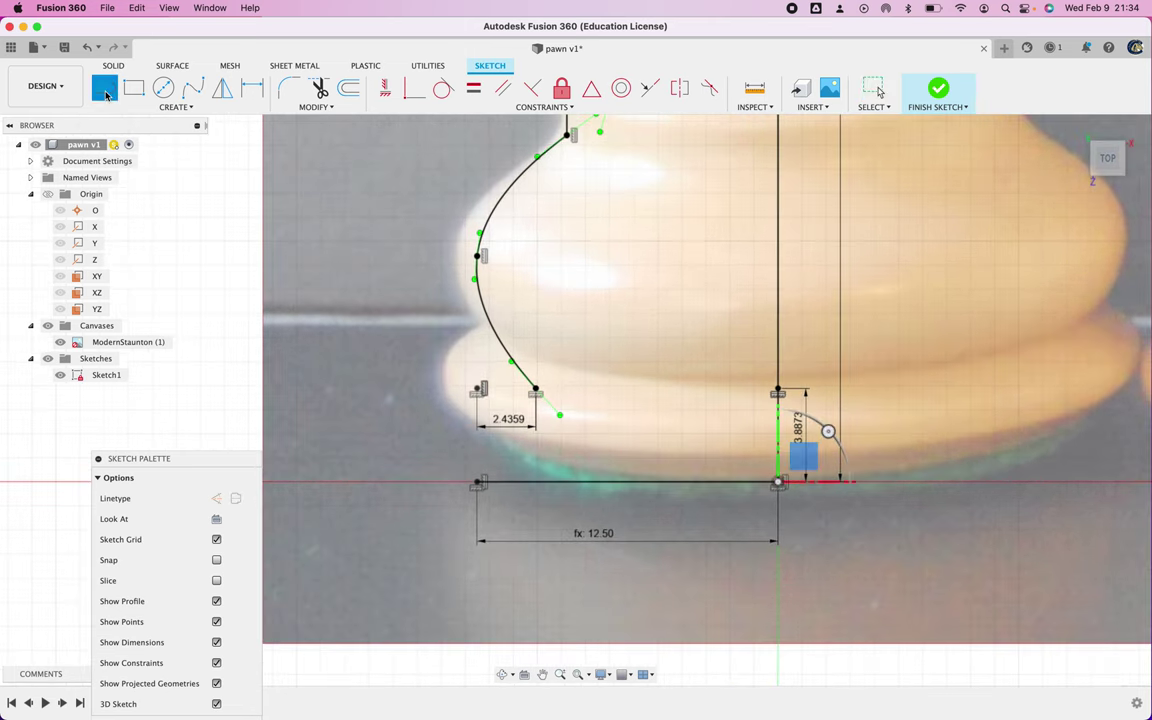
{"action": "left_click", "coordinate": [536, 390]}
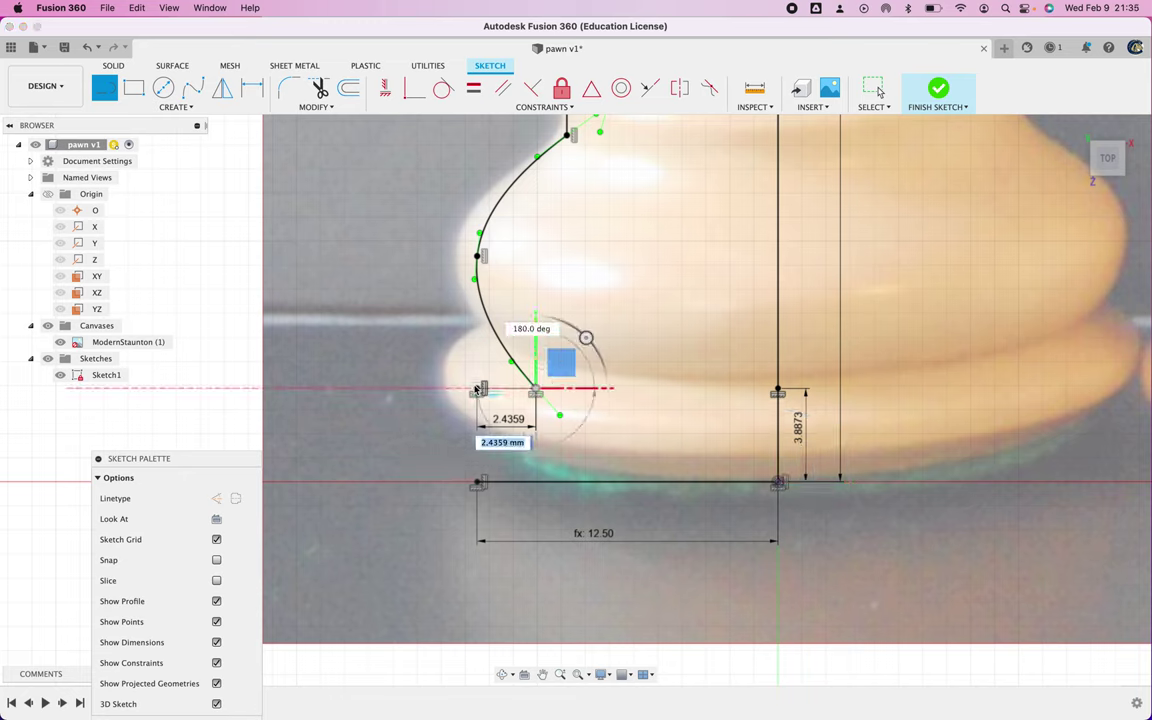
{"action": "left_click", "coordinate": [480, 390]}
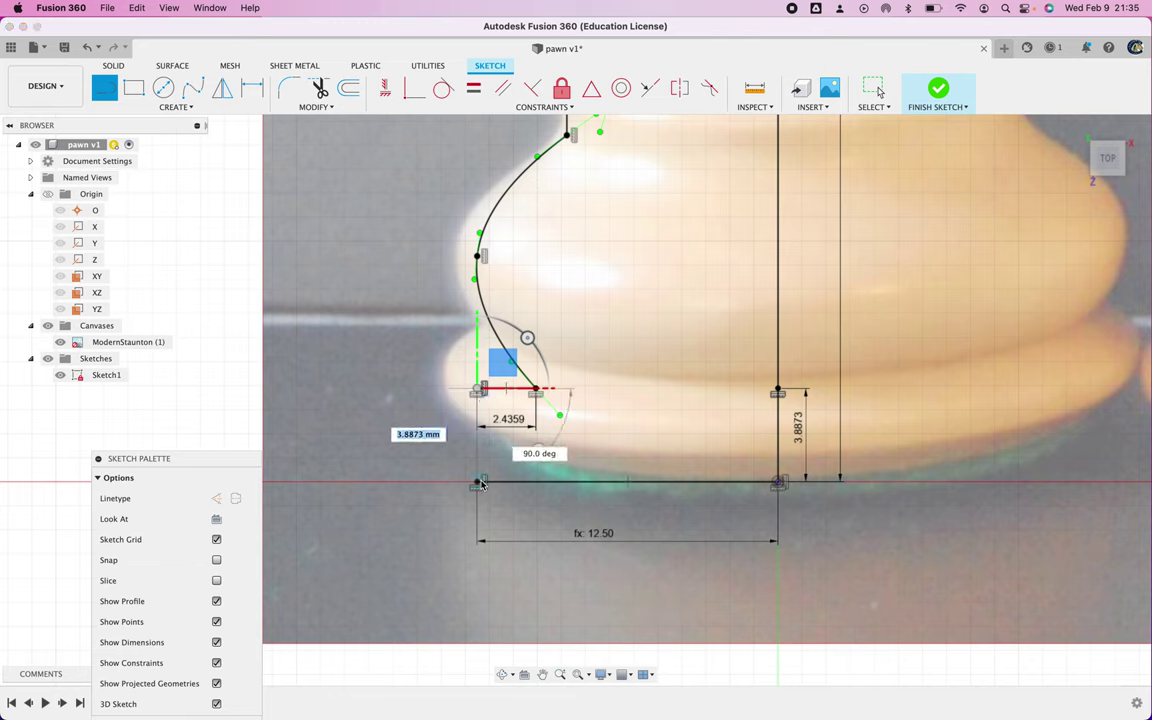
{"action": "left_click", "coordinate": [478, 483]}
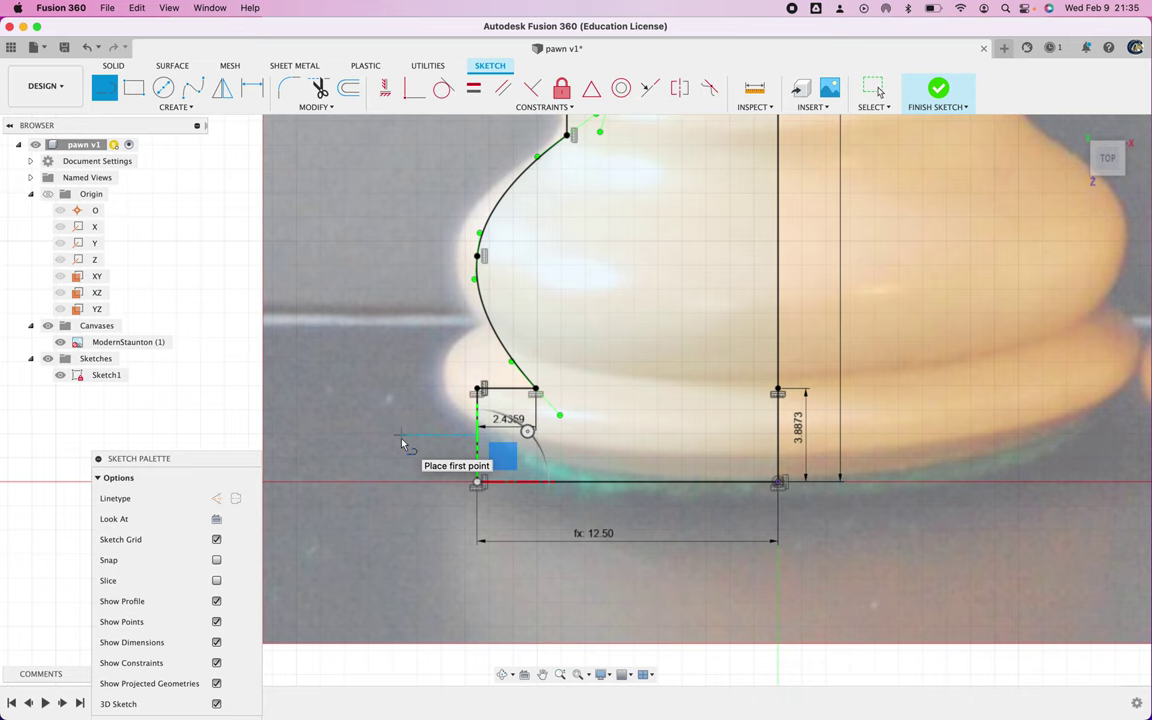
{"action": "key", "text": "Escape"}
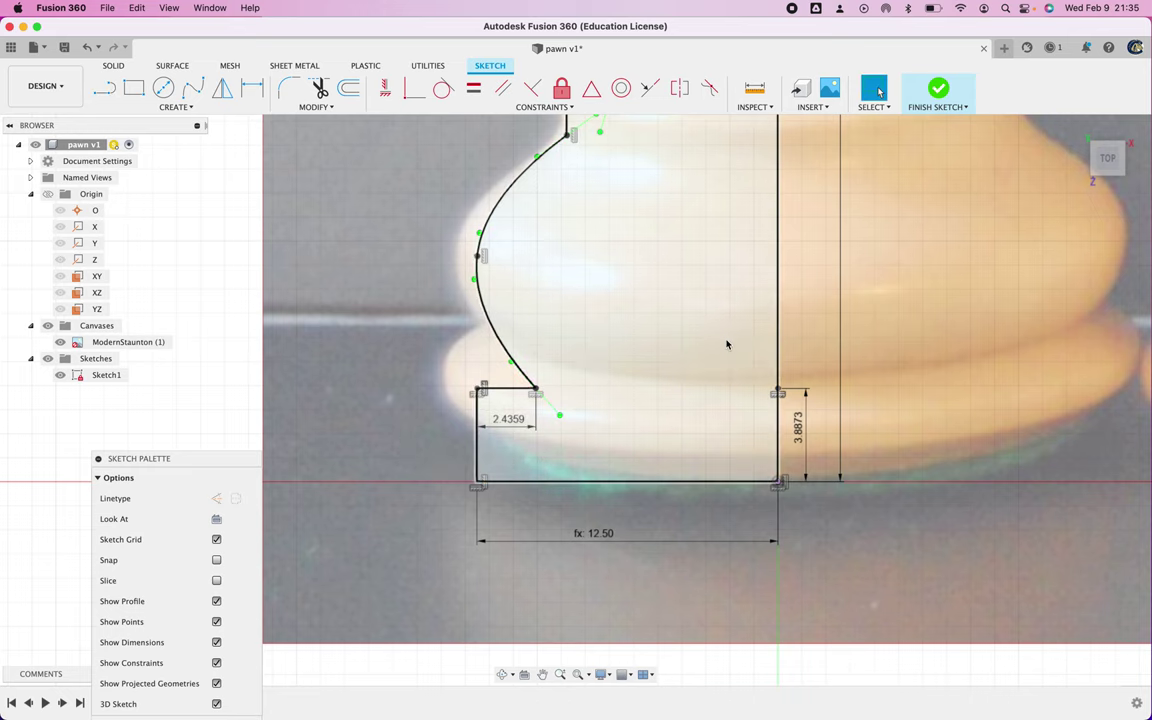
Check the full traced pawn profile and finish Sketch1.
{"action": "scroll", "coordinate": [700, 293], "scroll_direction": "down", "scroll_amount": 10}
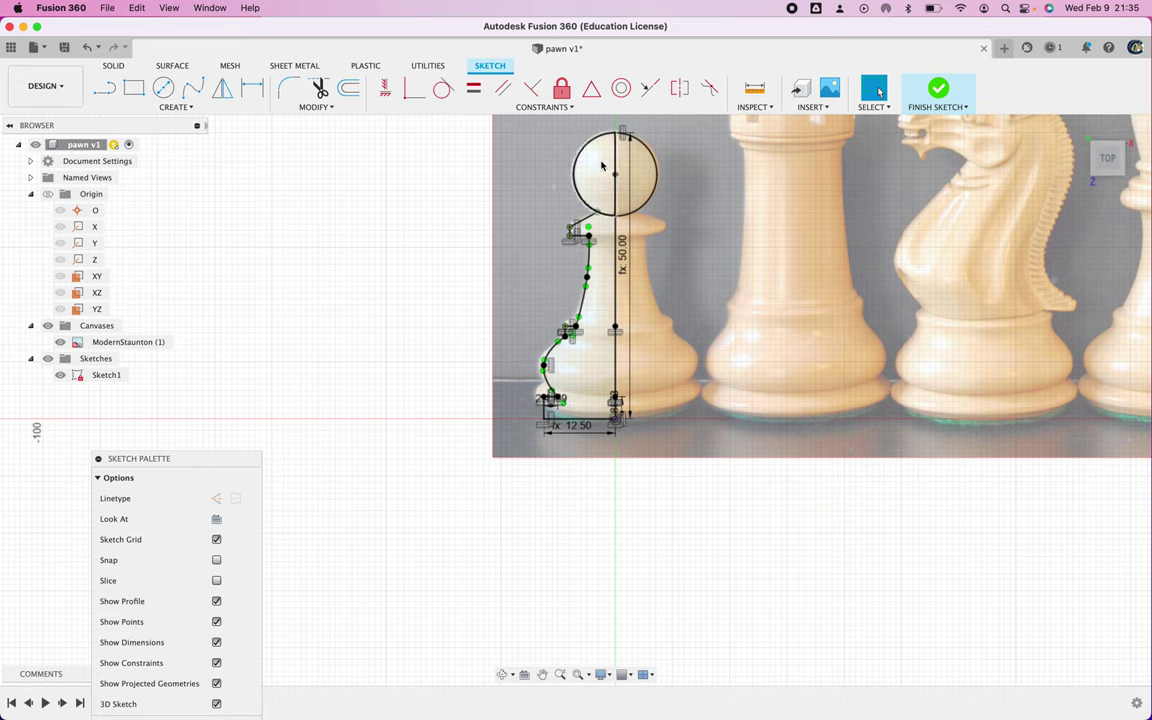
{"action": "left_click", "coordinate": [599, 213]}
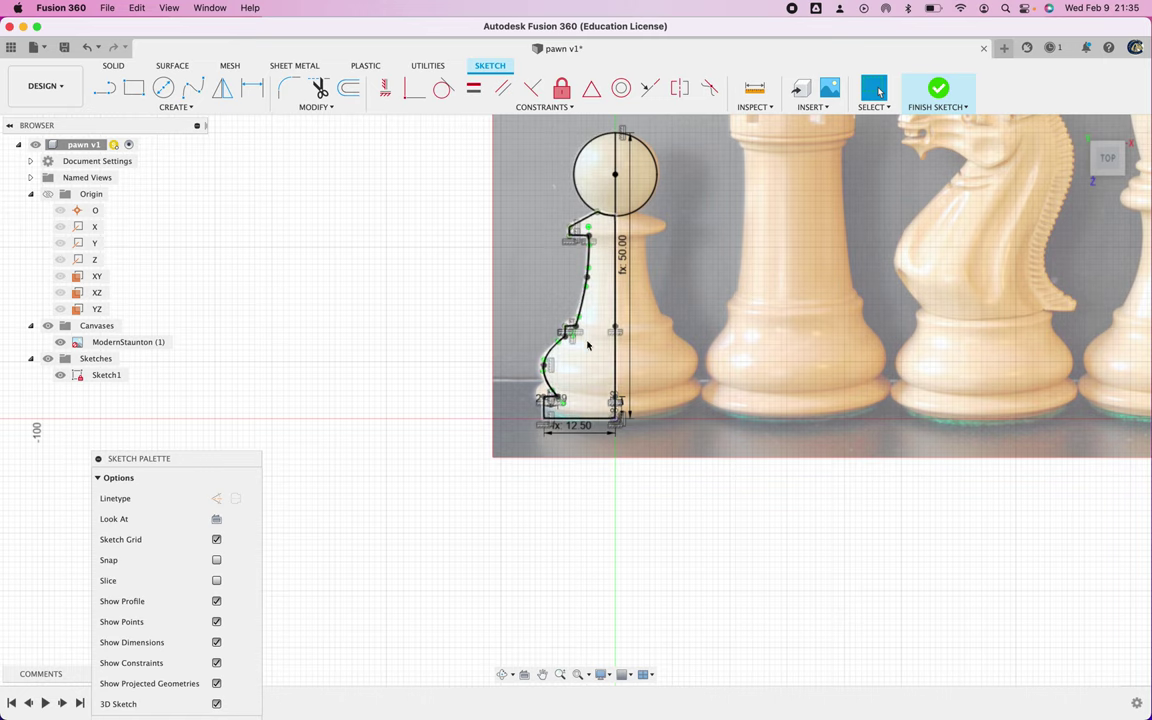
{"action": "scroll", "coordinate": [378, 350], "scroll_direction": "up", "scroll_amount": 5}
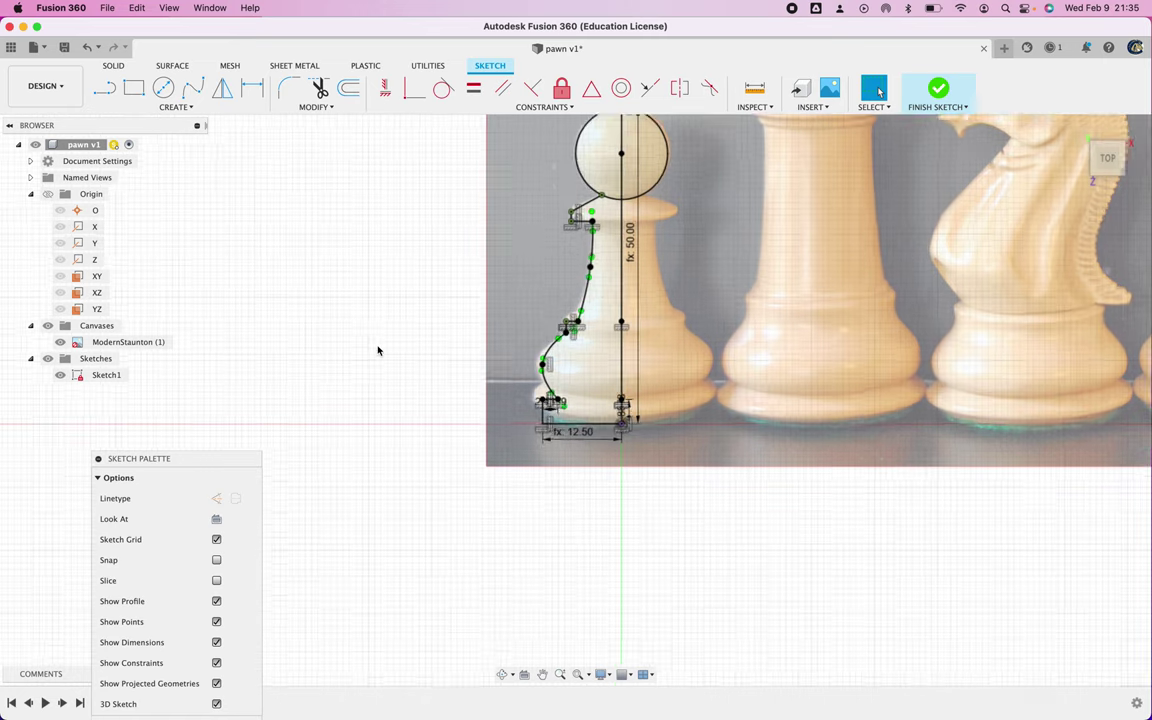
{"action": "scroll", "coordinate": [378, 350], "scroll_direction": "up", "scroll_amount": 5}
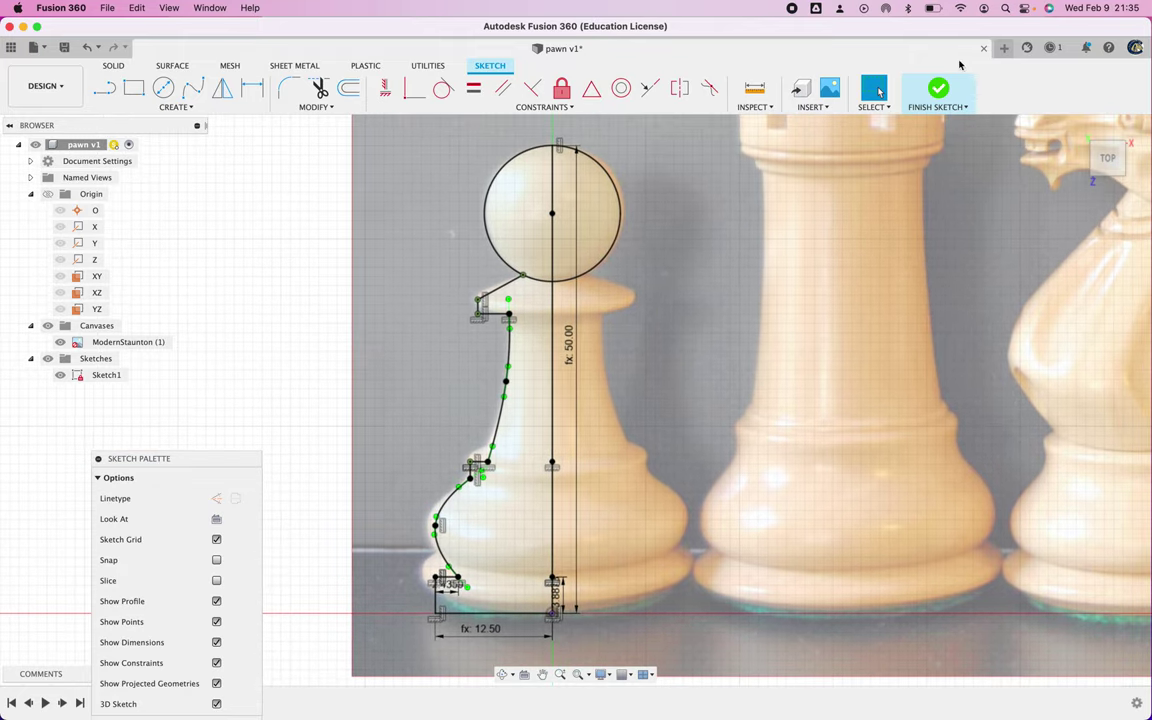
{"action": "left_click", "coordinate": [938, 90]}
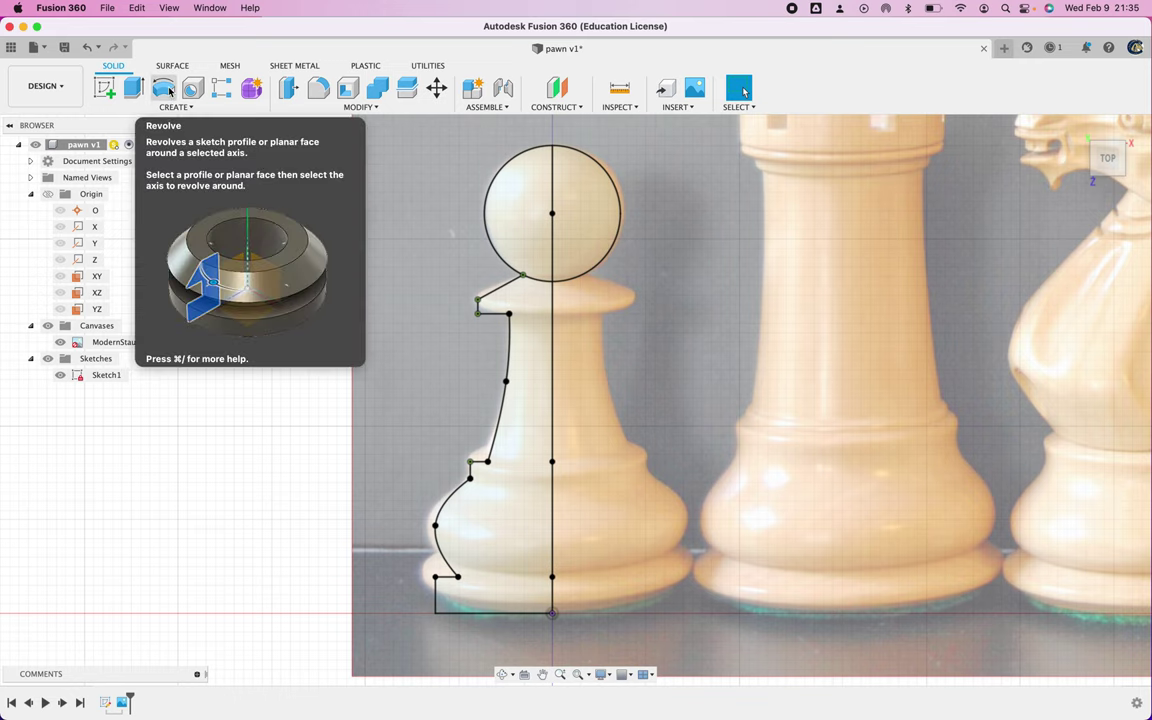
Start a Revolve and select the pawn body profile plus the head's left half.
{"action": "left_click", "coordinate": [170, 107]}
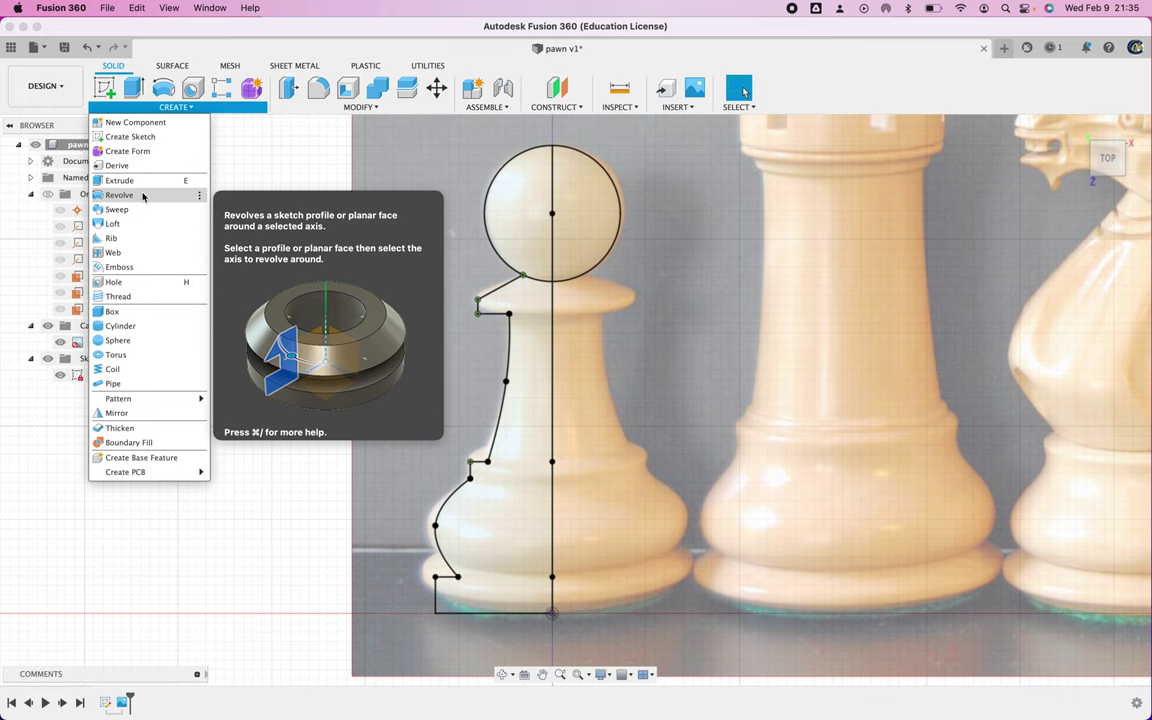
{"action": "left_click", "coordinate": [161, 43]}
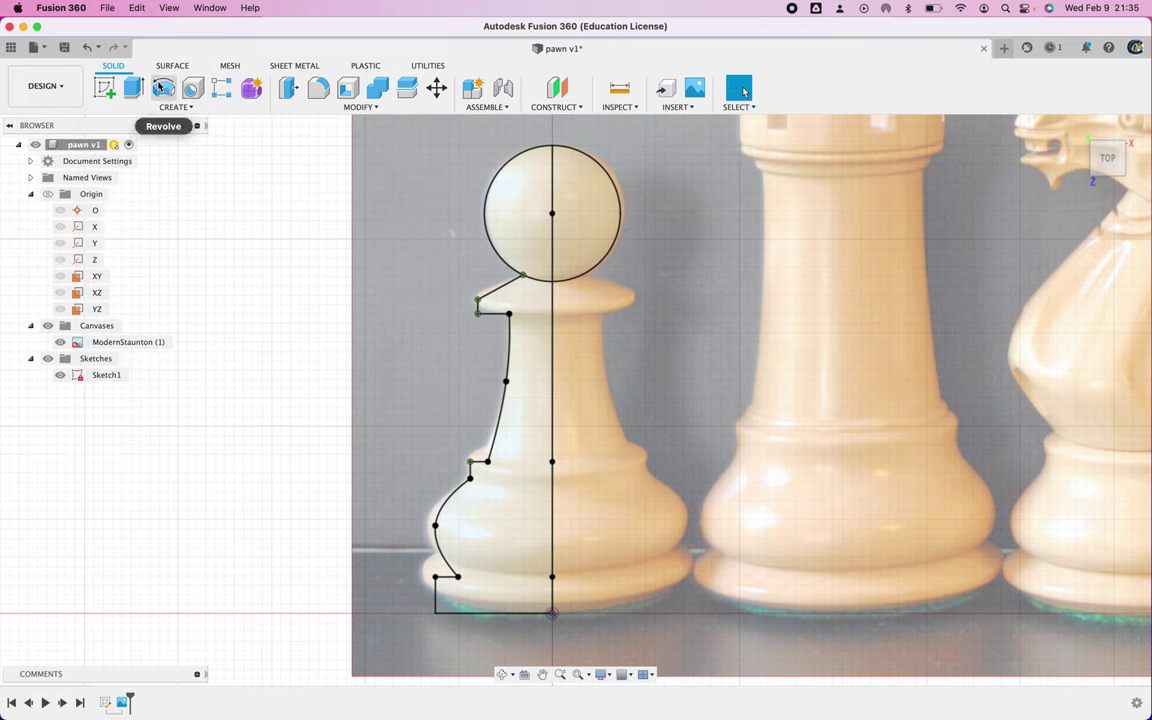
{"action": "left_click", "coordinate": [159, 87]}
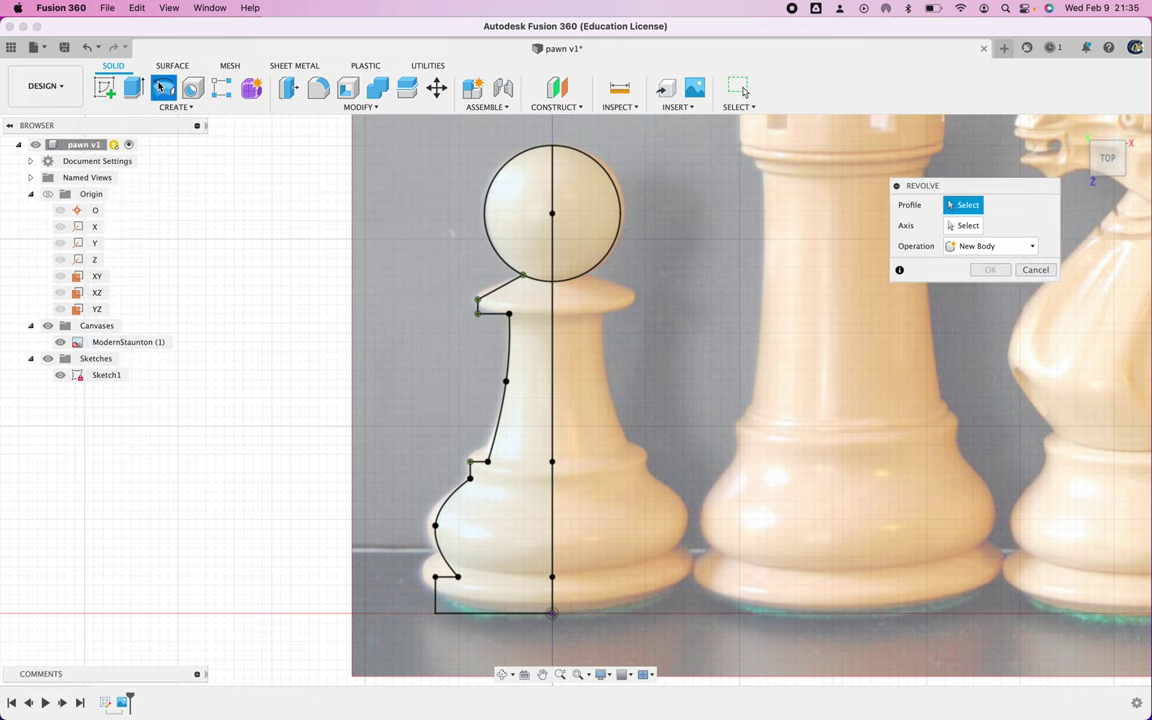
{"action": "left_click_drag", "start_coordinate": [941, 186], "coordinate": [770, 216]}
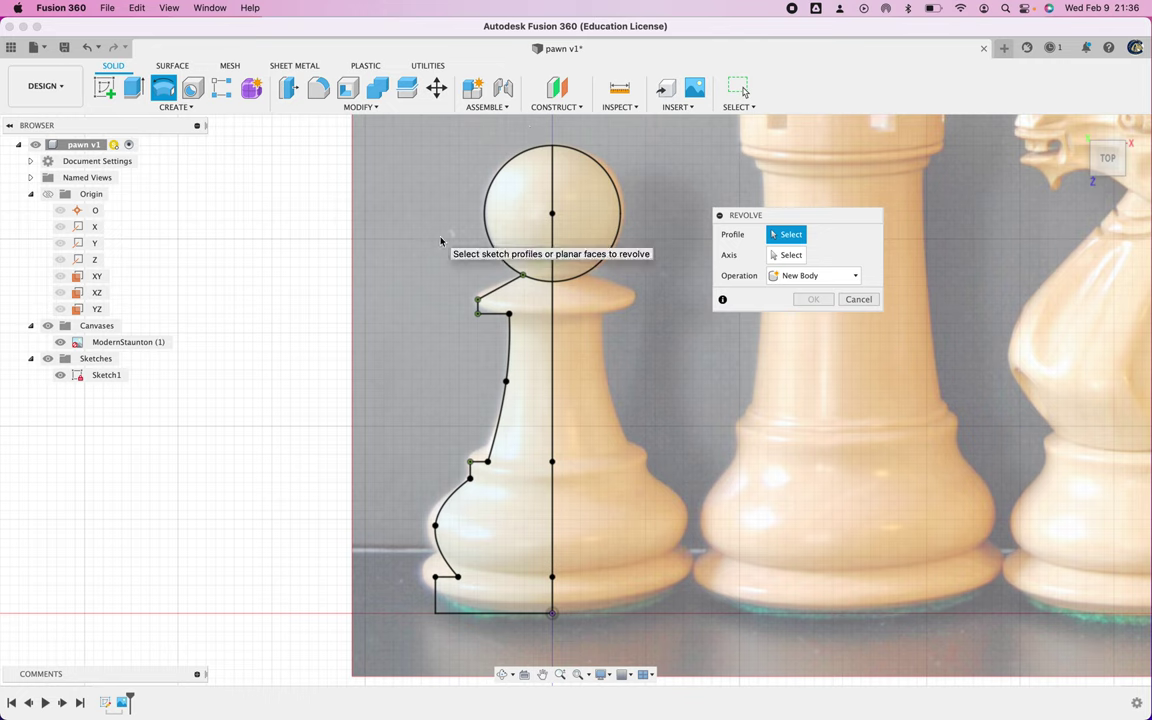
{"action": "left_click", "coordinate": [535, 489]}
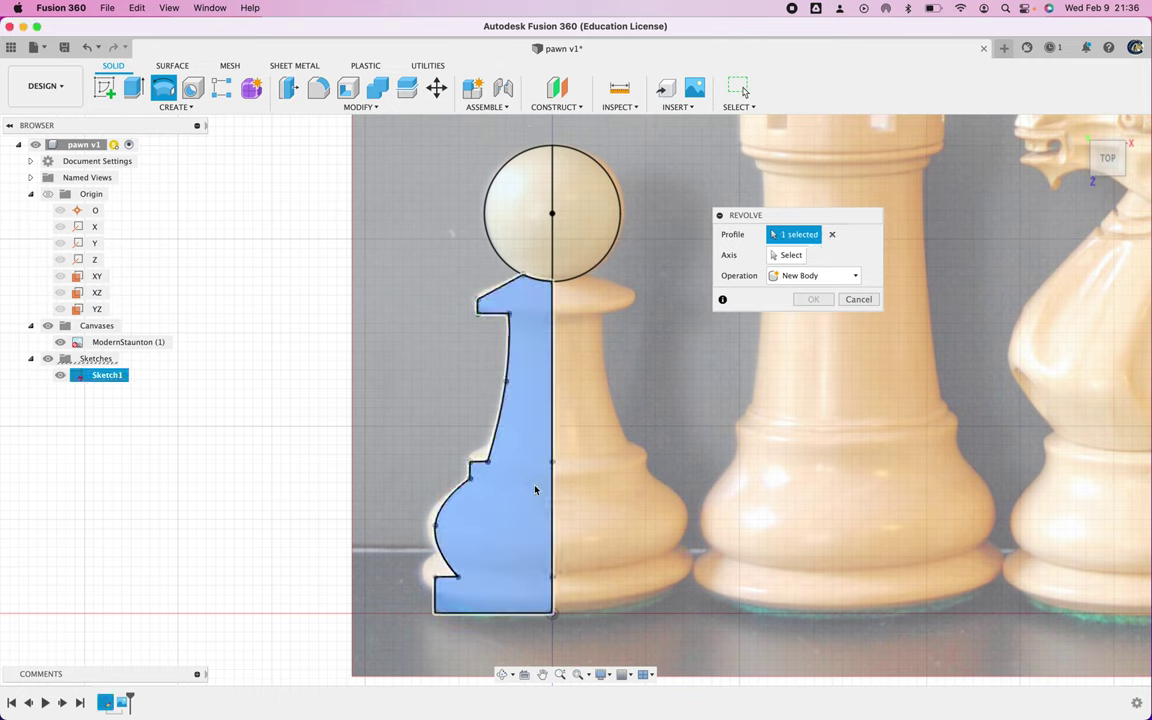
{"action": "left_click", "coordinate": [520, 242]}
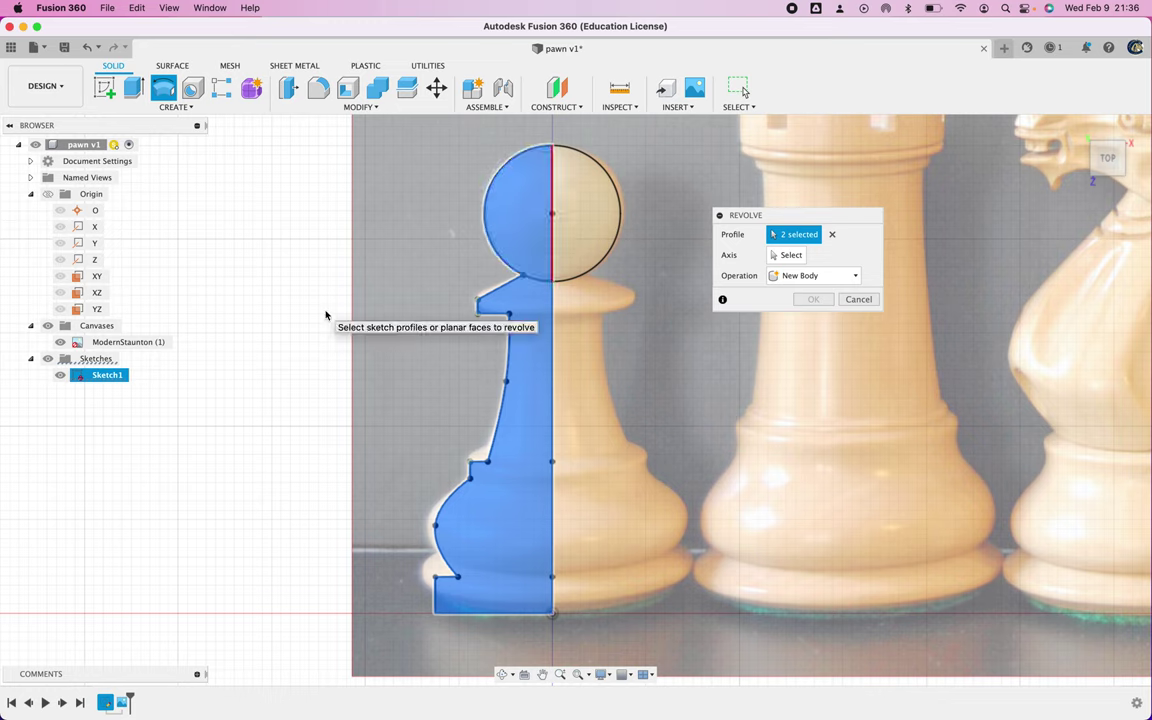
Use the sketch centre line as the axis, keep 360 deg, and create the solid pawn.
{"action": "left_click", "coordinate": [791, 258]}
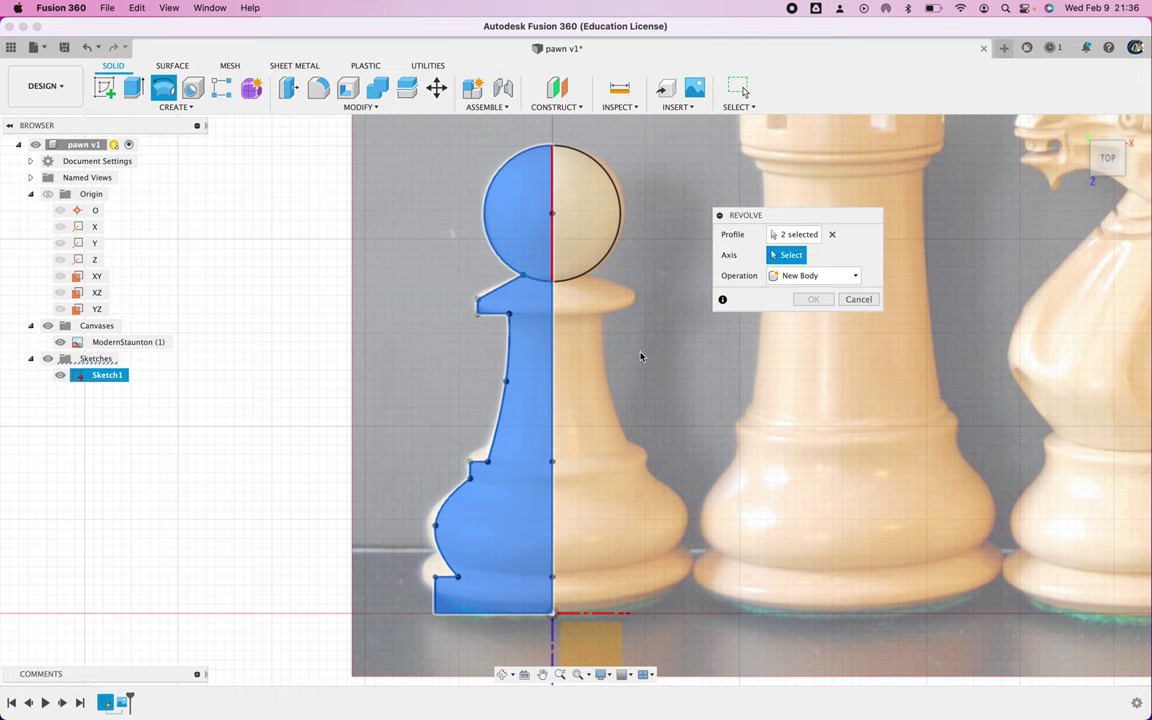
{"action": "left_click", "coordinate": [553, 379]}
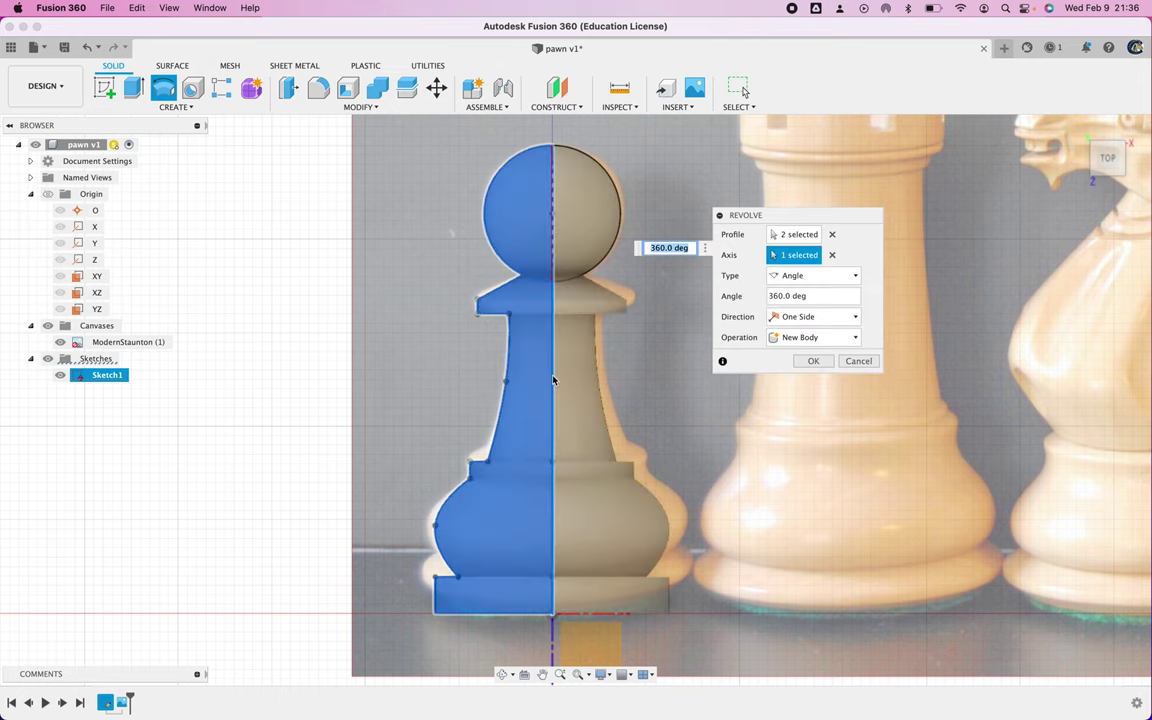
{"action": "mouse_move", "coordinate": [1108, 157]}
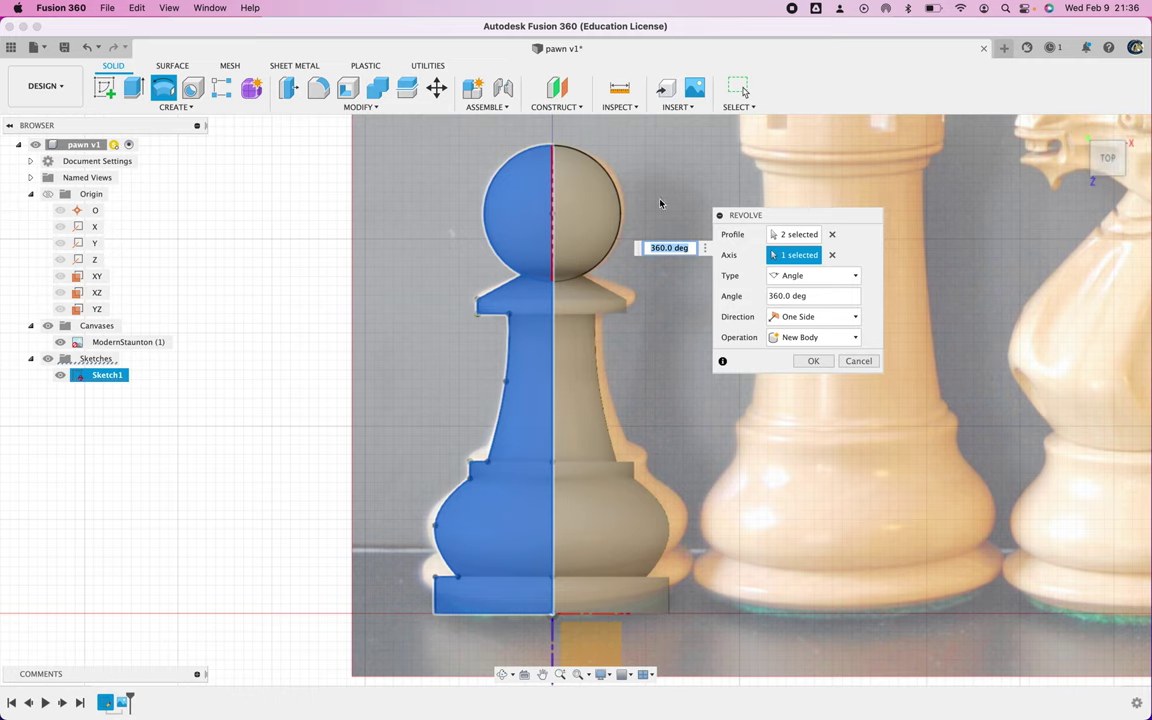
{"action": "mouse_move", "coordinate": [1108, 156]}
{"action": "left_mouse_down"}
{"action": "mouse_move", "coordinate": [1148, 167]}
{"action": "mouse_move", "coordinate": [943, 183]}
{"action": "left_mouse_up"}
{"action": "mouse_move", "coordinate": [1113, 145]}
{"action": "left_mouse_down"}
{"action": "mouse_move", "coordinate": [1057, 175]}
{"action": "mouse_move", "coordinate": [943, 173]}
{"action": "mouse_move", "coordinate": [1021, 165]}
{"action": "left_mouse_up"}
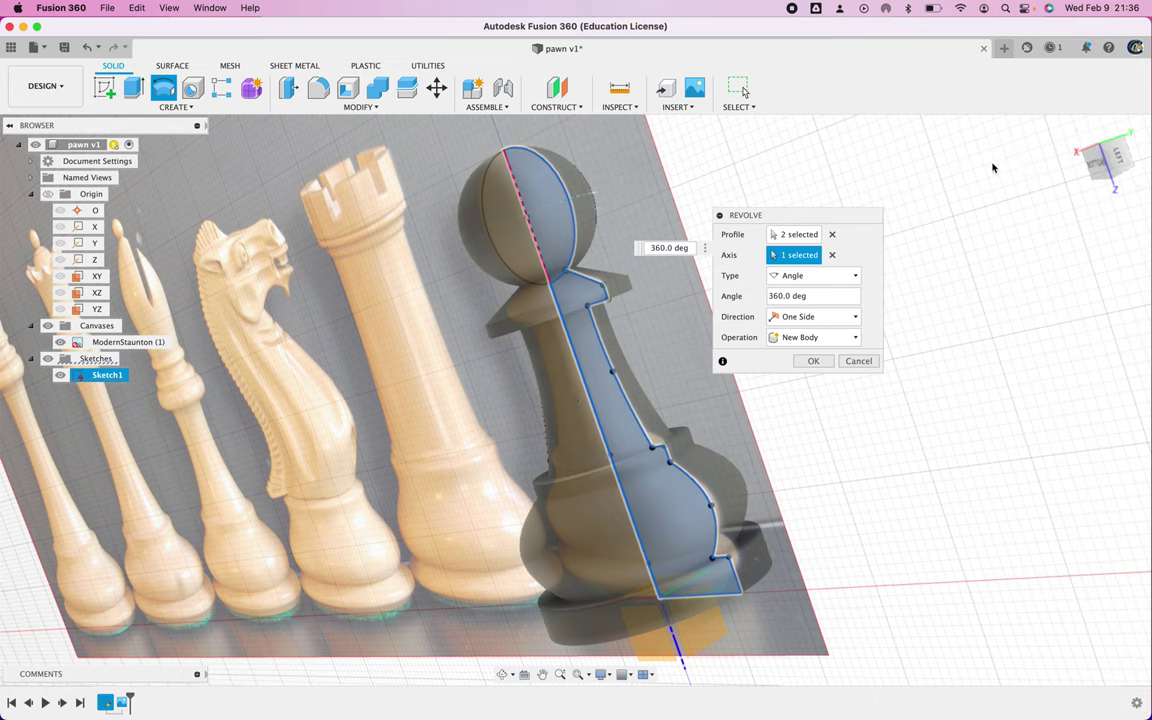
{"action": "left_click", "coordinate": [813, 361]}
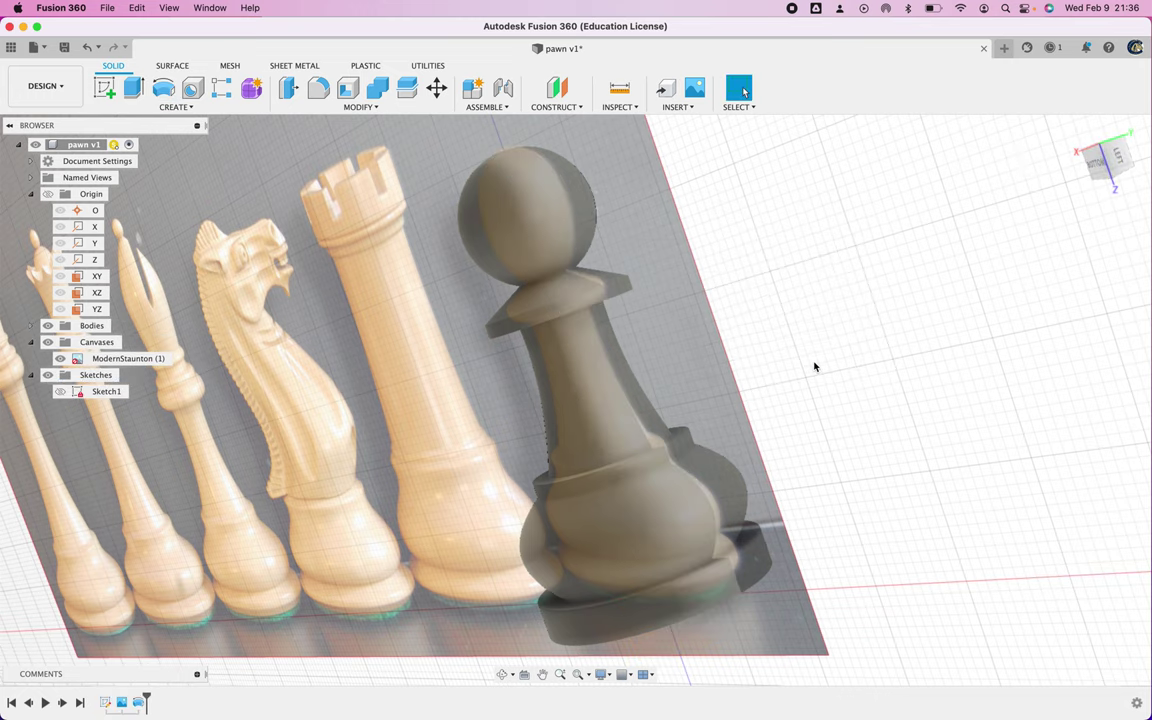
{"action": "left_click", "coordinate": [1122, 159]}
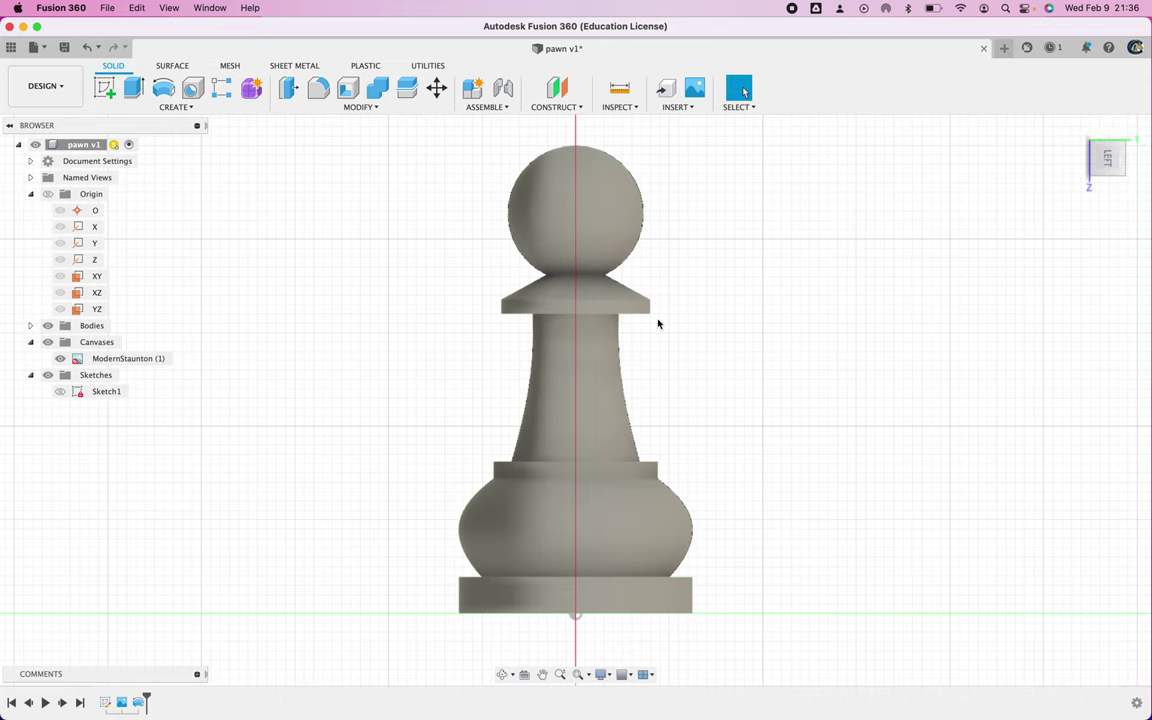
{"action": "left_click", "coordinate": [1133, 162]}
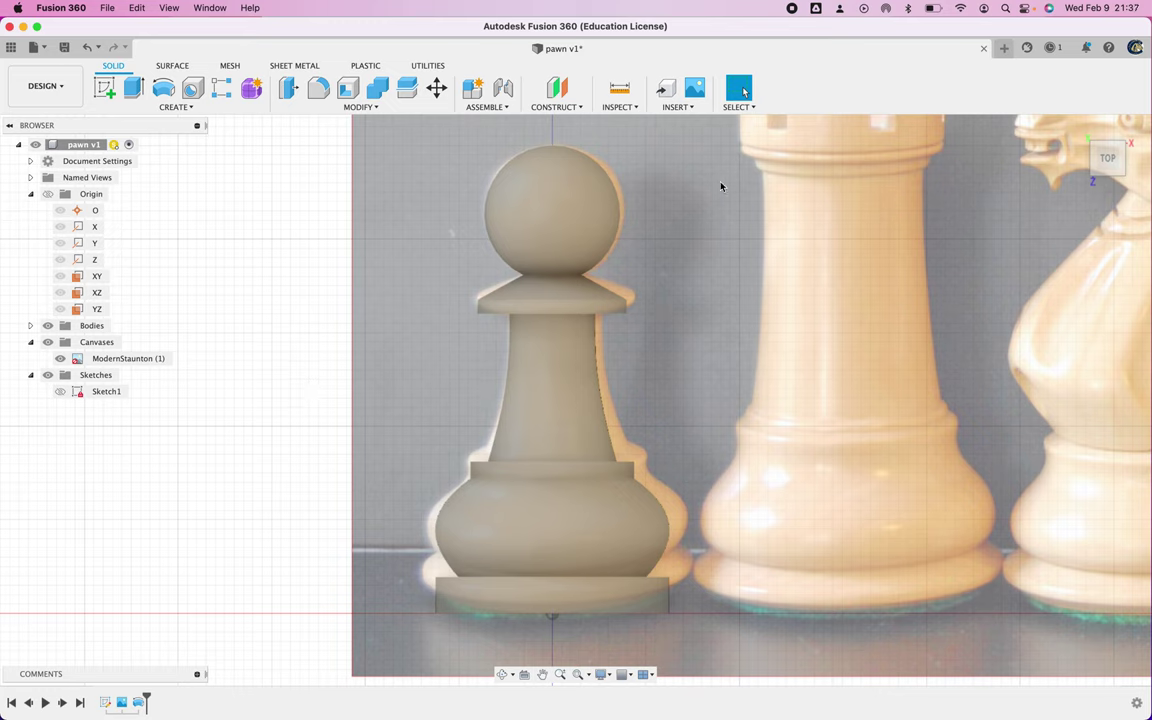
{"action": "mouse_move", "coordinate": [1106, 150]}
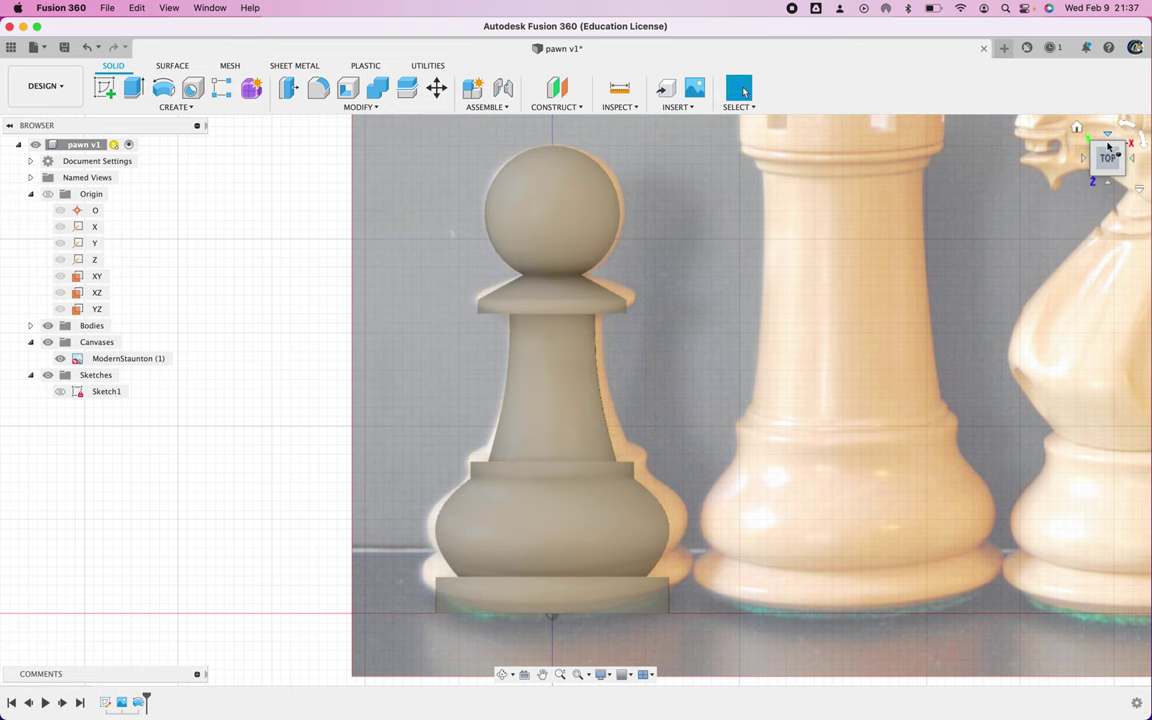
{"action": "left_click_drag", "start_coordinate": [1107, 148], "coordinate": [925, 137]}
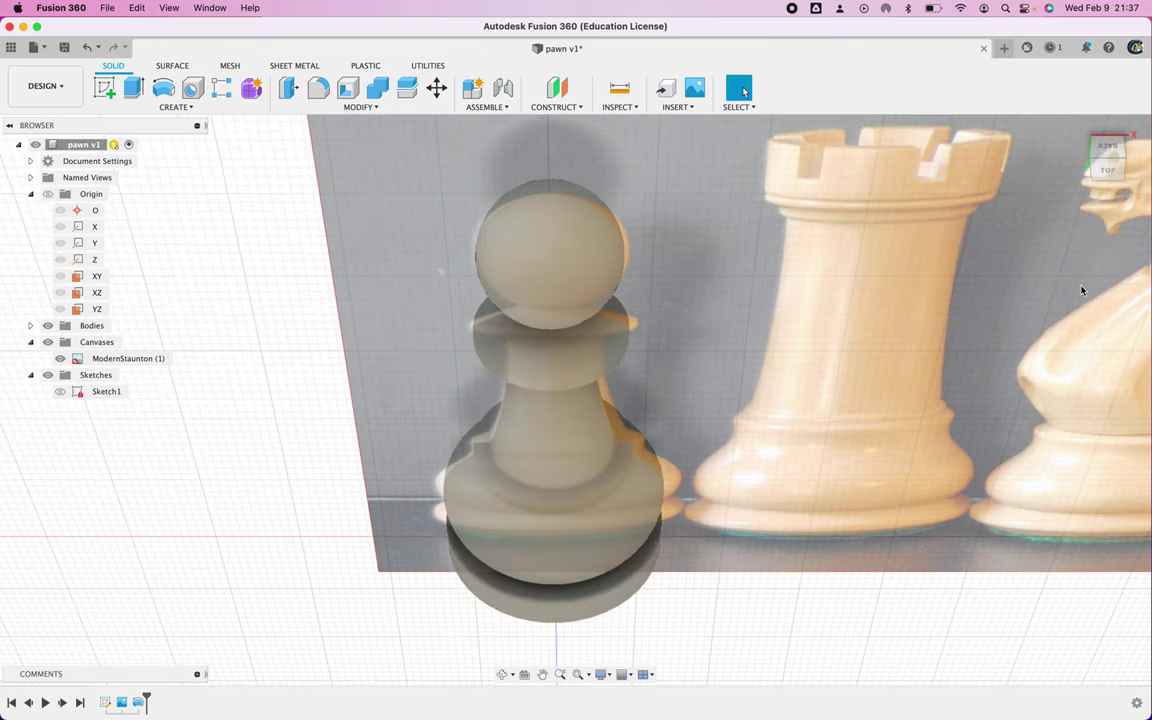
{"action": "left_click", "coordinate": [1108, 172]}
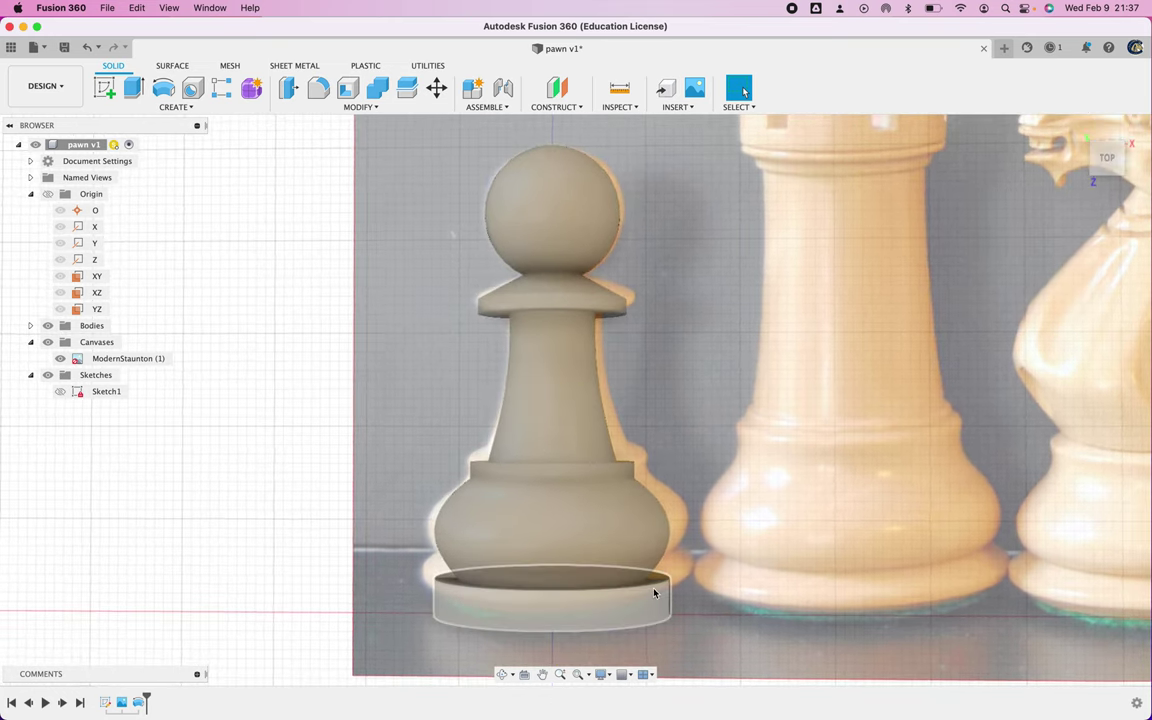
Fillet the top edge of the pawn's base disc with a 0.50 mm radius.
{"action": "left_click", "coordinate": [323, 92]}
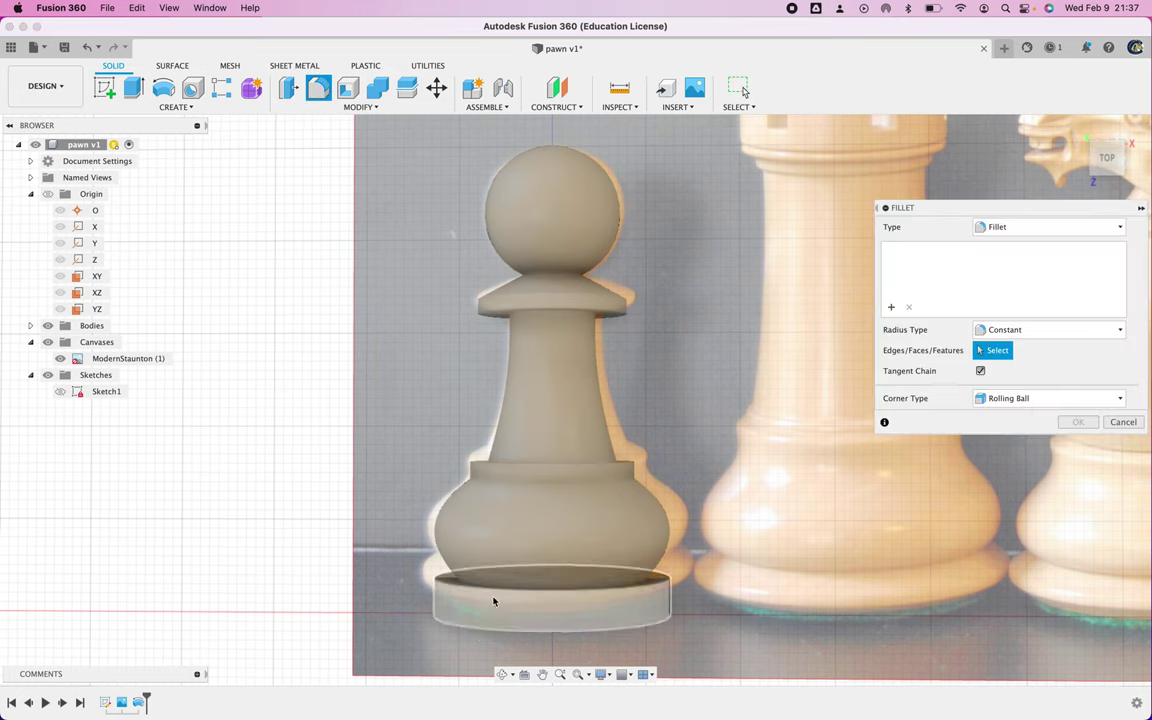
{"action": "left_click", "coordinate": [492, 580]}
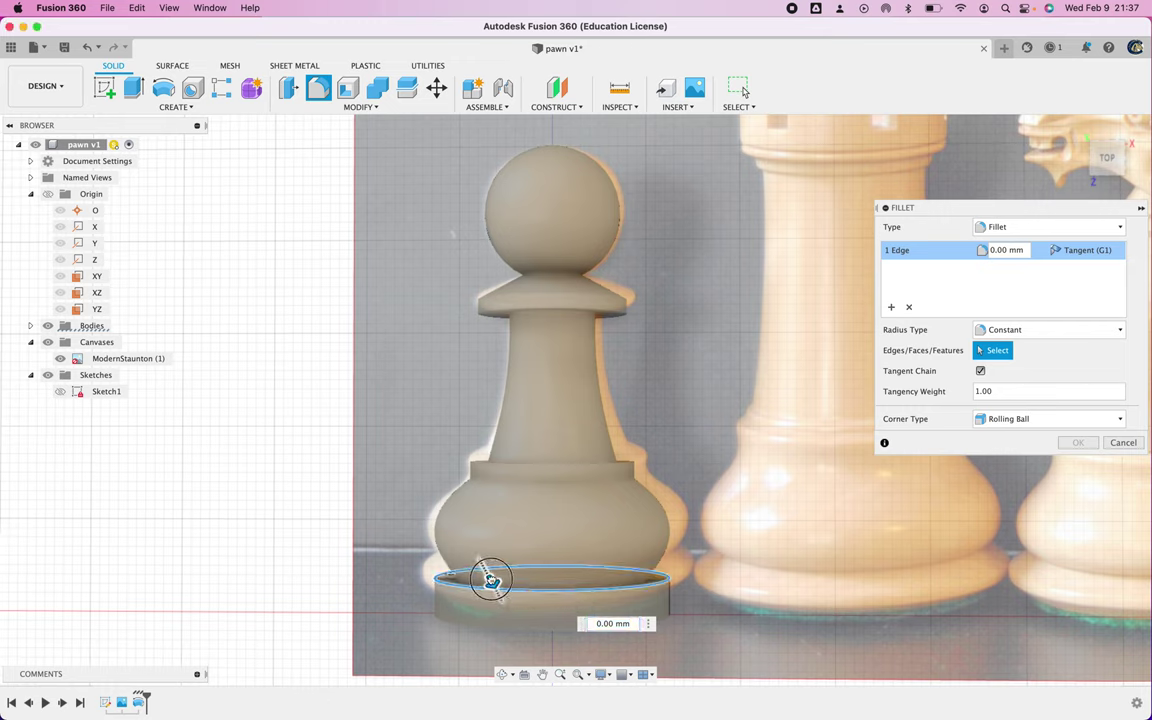
{"action": "left_click_drag", "start_coordinate": [489, 577], "coordinate": [493, 585]}
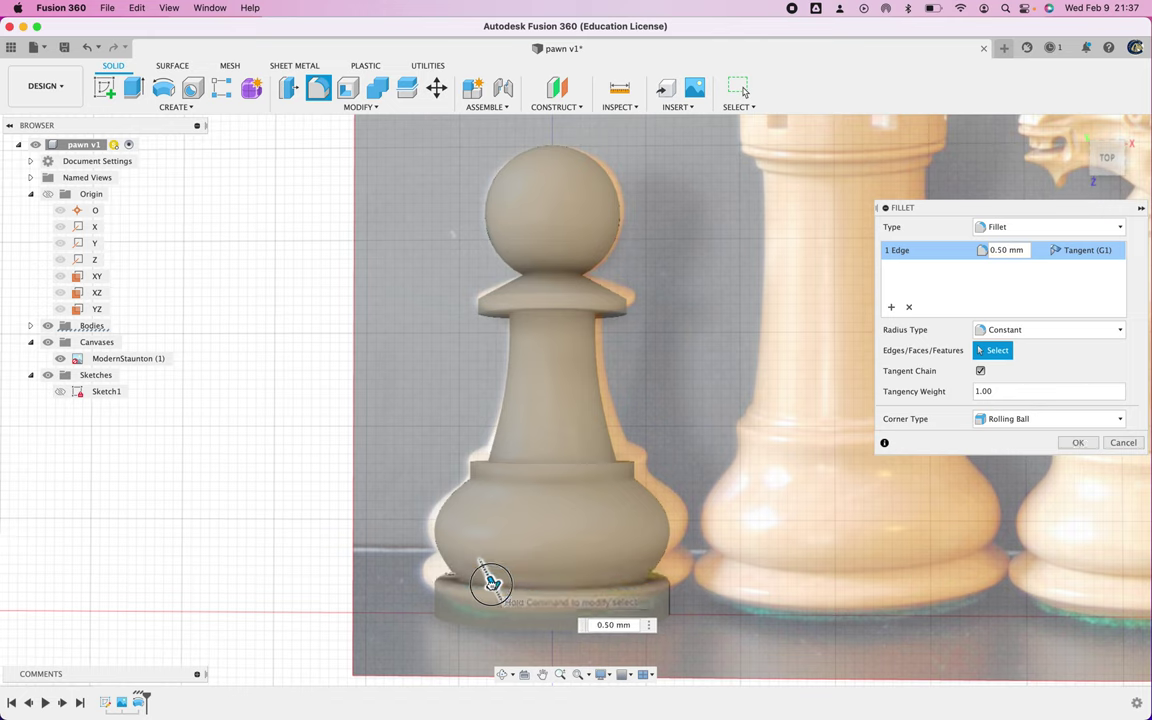
{"action": "left_click_drag", "start_coordinate": [493, 585], "coordinate": [491, 583]}
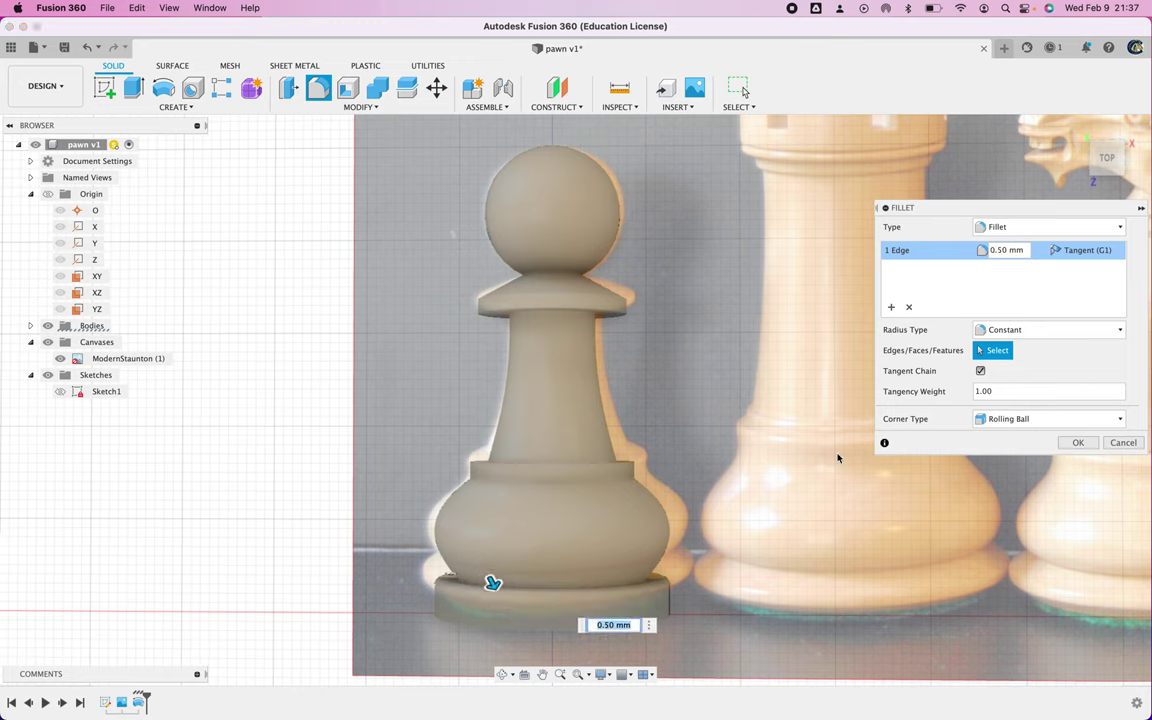
{"action": "left_click", "coordinate": [1108, 157]}
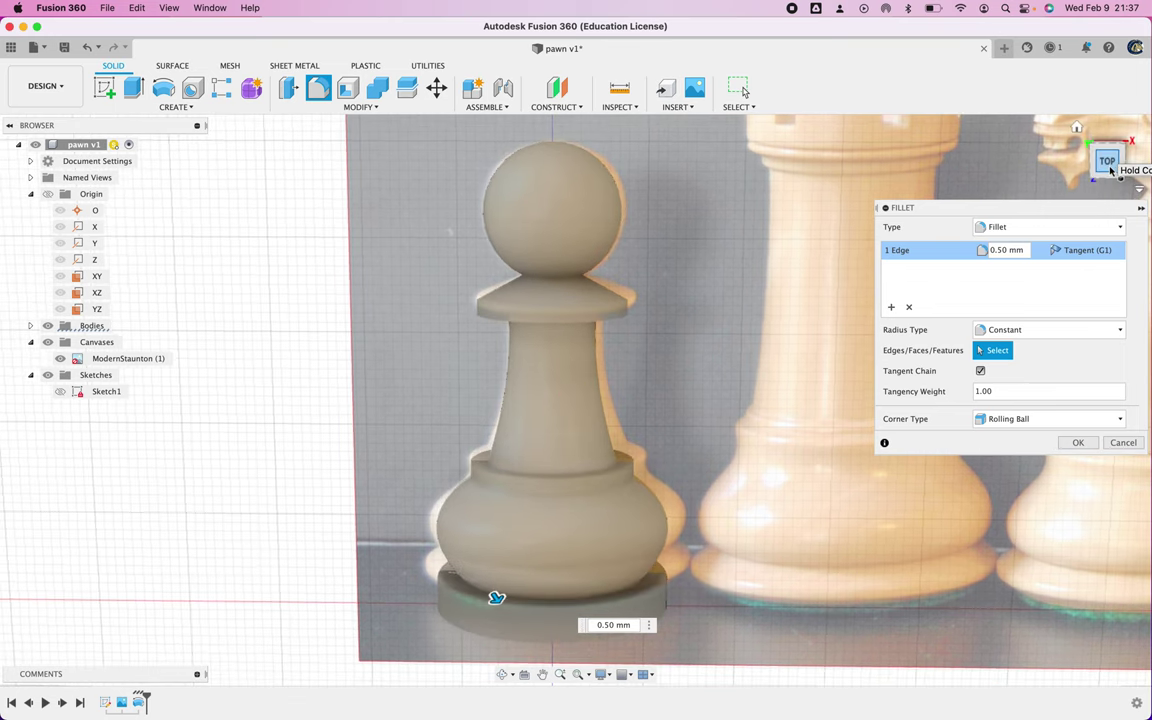
{"action": "left_click", "coordinate": [1077, 442]}
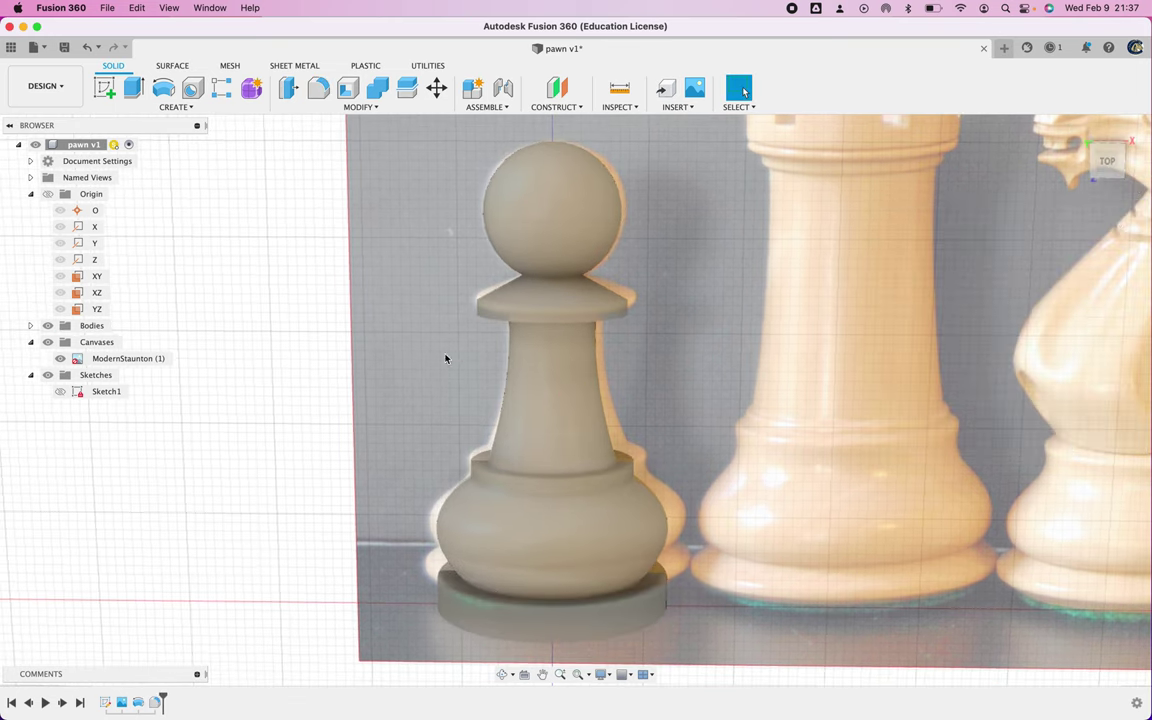
{"action": "left_click", "coordinate": [318, 88]}
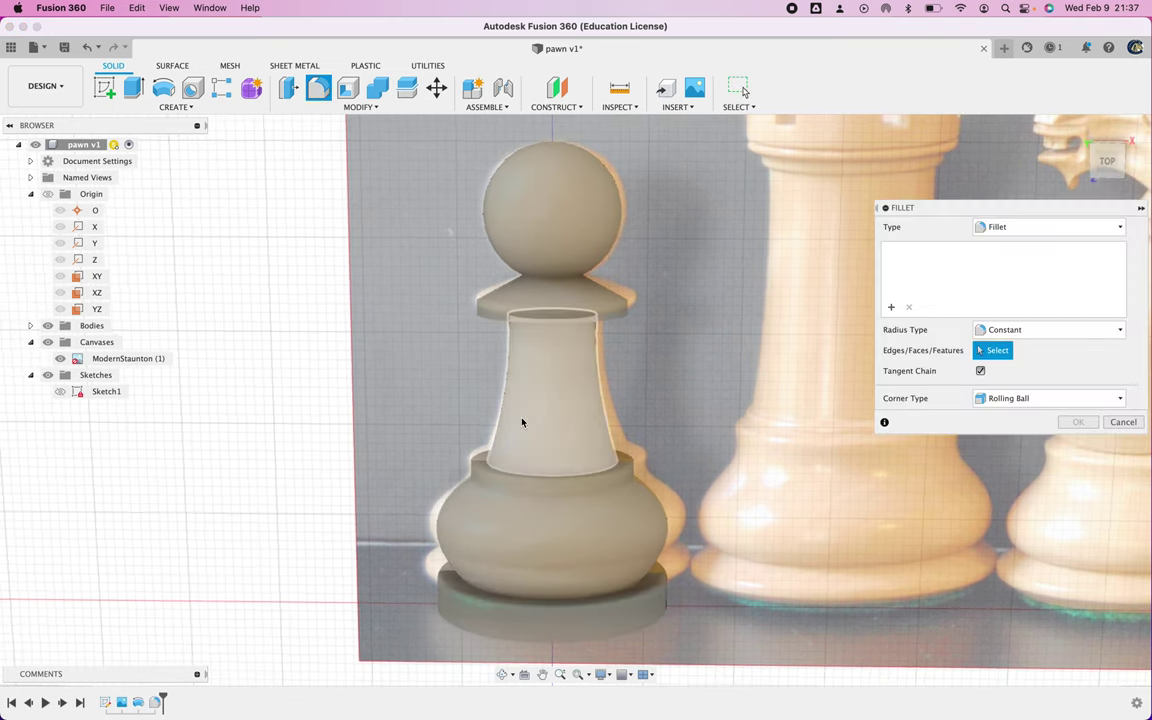
Fillet the ring edge beneath the pawn's stem with a 0.50 mm radius.
{"action": "left_click", "coordinate": [478, 463]}
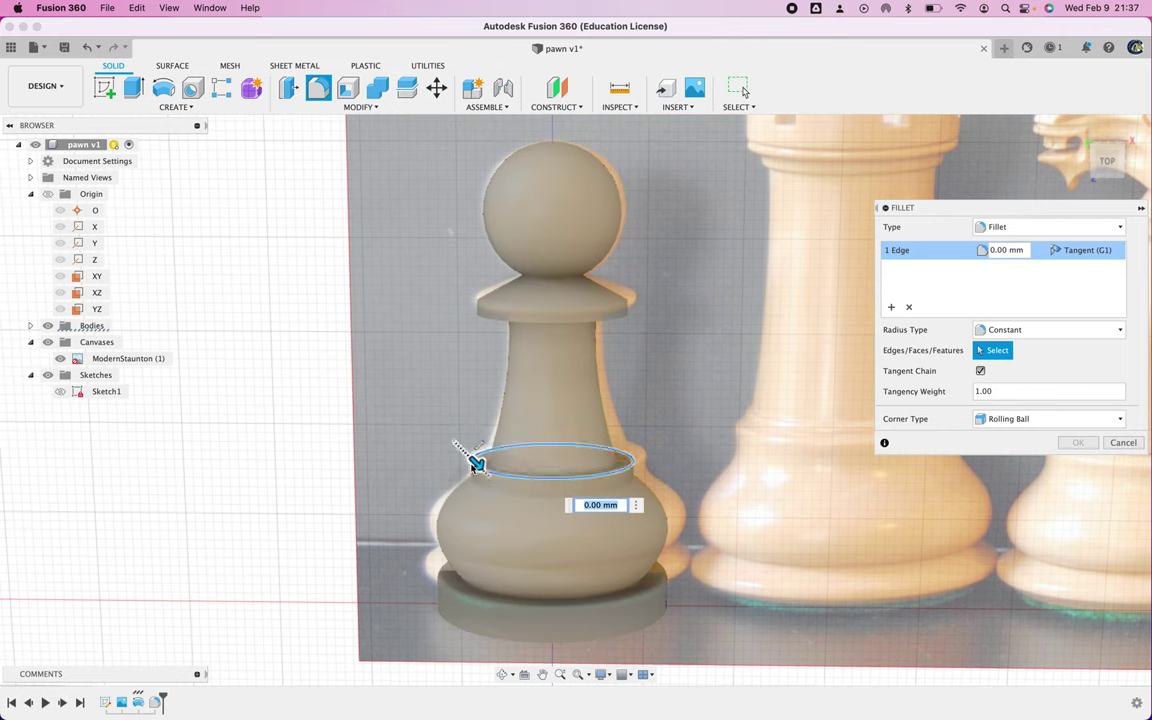
{"action": "left_click_drag", "start_coordinate": [478, 463], "coordinate": [476, 463]}
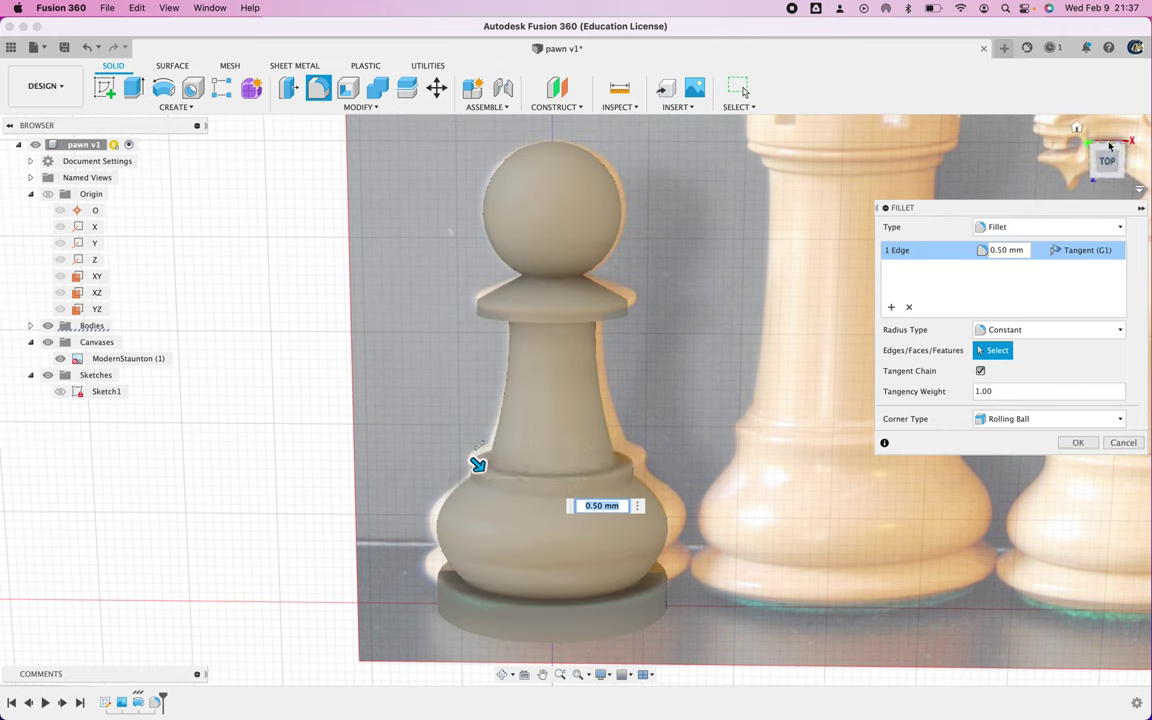
{"action": "left_click_drag", "start_coordinate": [1108, 168], "coordinate": [1101, 146]}
{"action": "key", "text": "Return"}
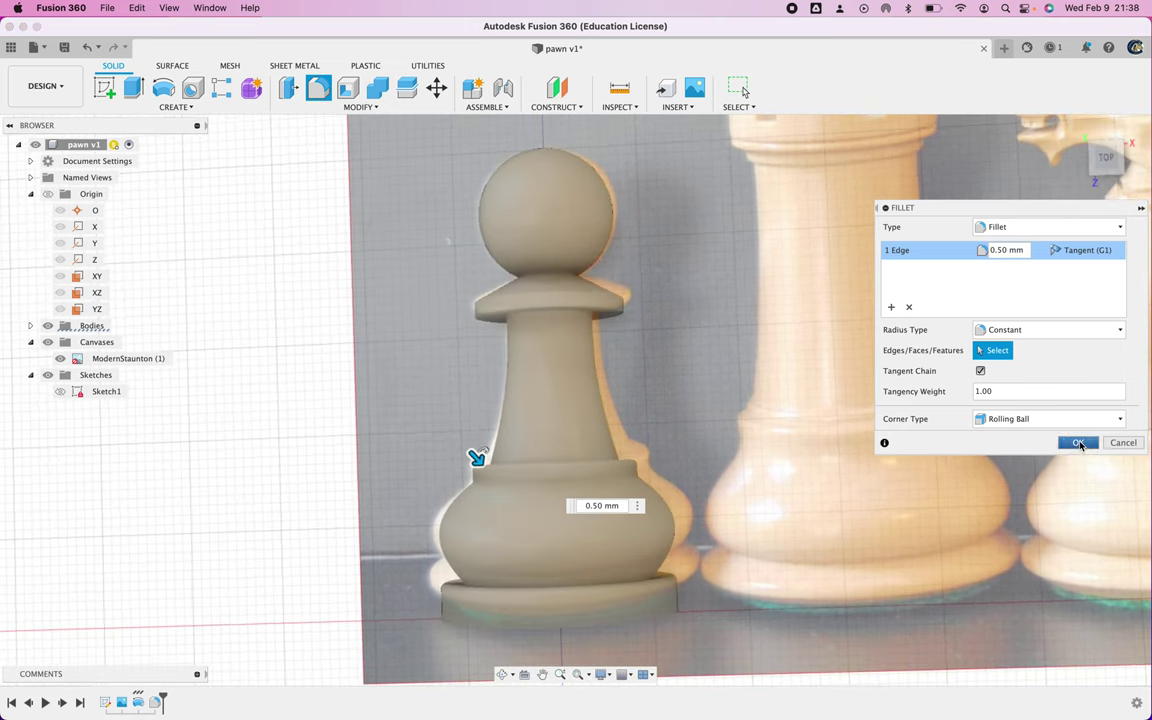
Fillet the collar's underside edge at 1.00 mm, after comparing against 1.50 mm.
{"action": "left_click", "coordinate": [318, 88]}
{"action": "left_click", "coordinate": [502, 314]}
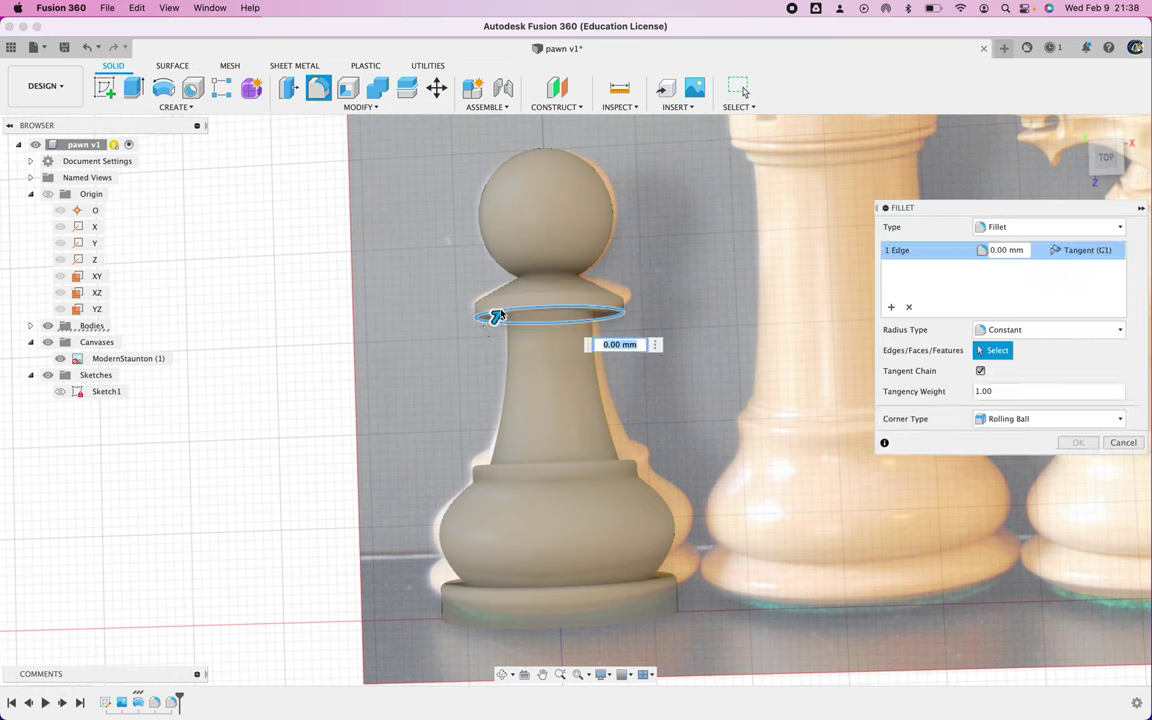
{"action": "type", "text": "1"}
{"action": "key", "text": "Return"}
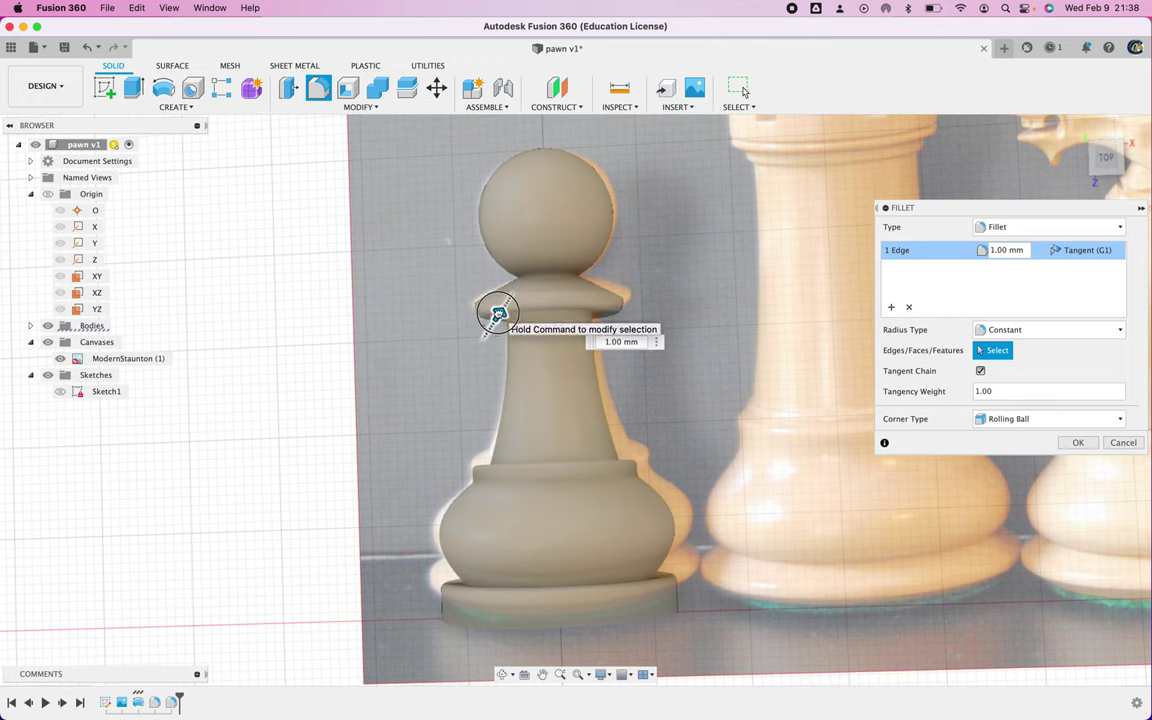
{"action": "type", "text": "1.5"}
{"action": "key", "text": "Return"}
{"action": "type", "text": "1"}
{"action": "key", "text": "Return"}
{"action": "type", "text": "1.5"}
{"action": "key", "text": "Return"}
{"action": "type", "text": "1"}
{"action": "key", "text": "Return"}
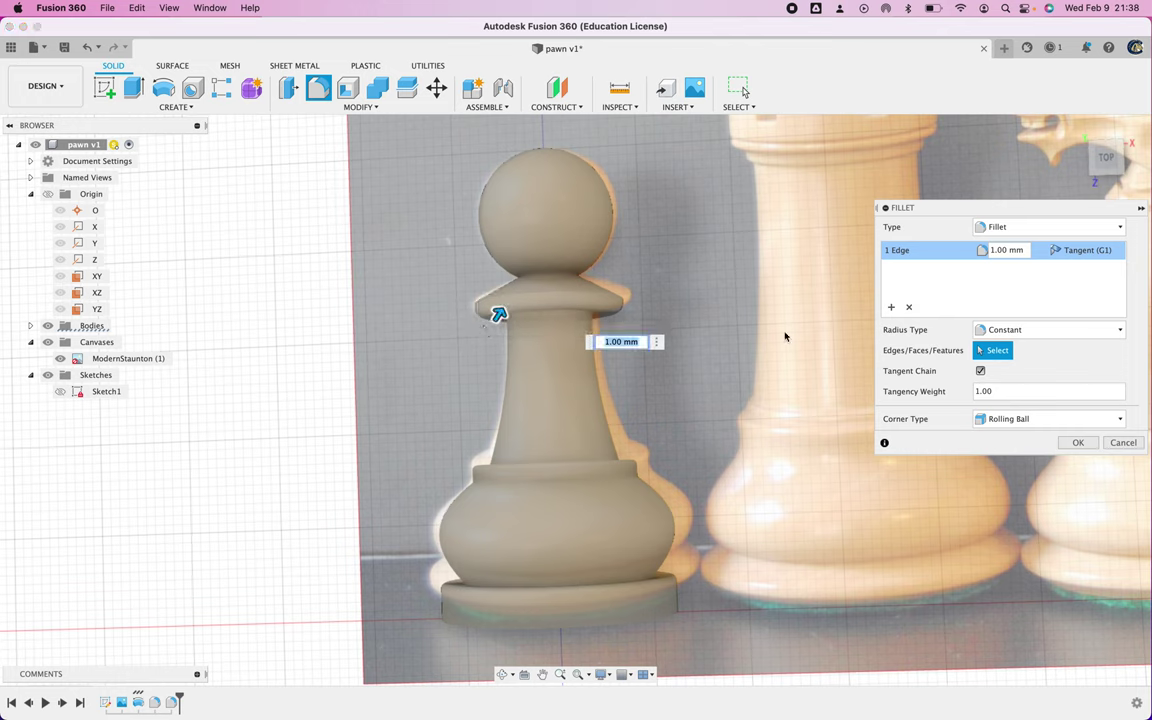
{"action": "left_click", "coordinate": [1077, 442]}
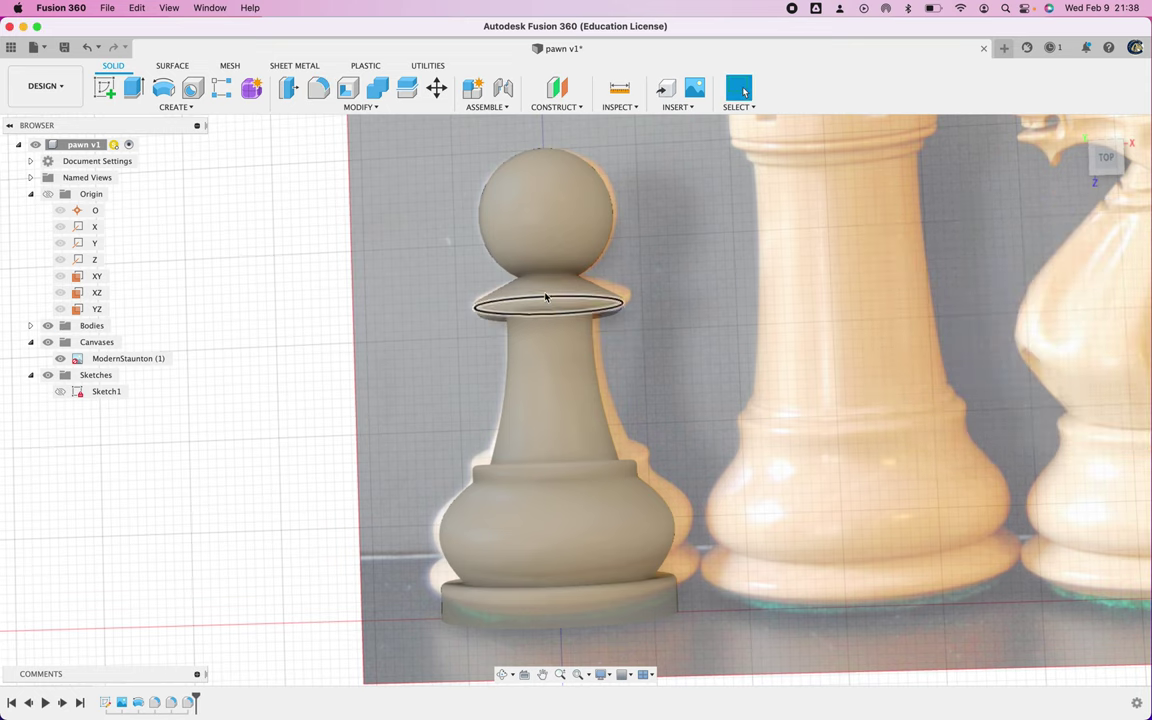
{"action": "scroll", "coordinate": [545, 297], "scroll_direction": "up", "scroll_amount": 1}
{"action": "scroll", "coordinate": [545, 297], "scroll_direction": "up", "scroll_amount": 3}
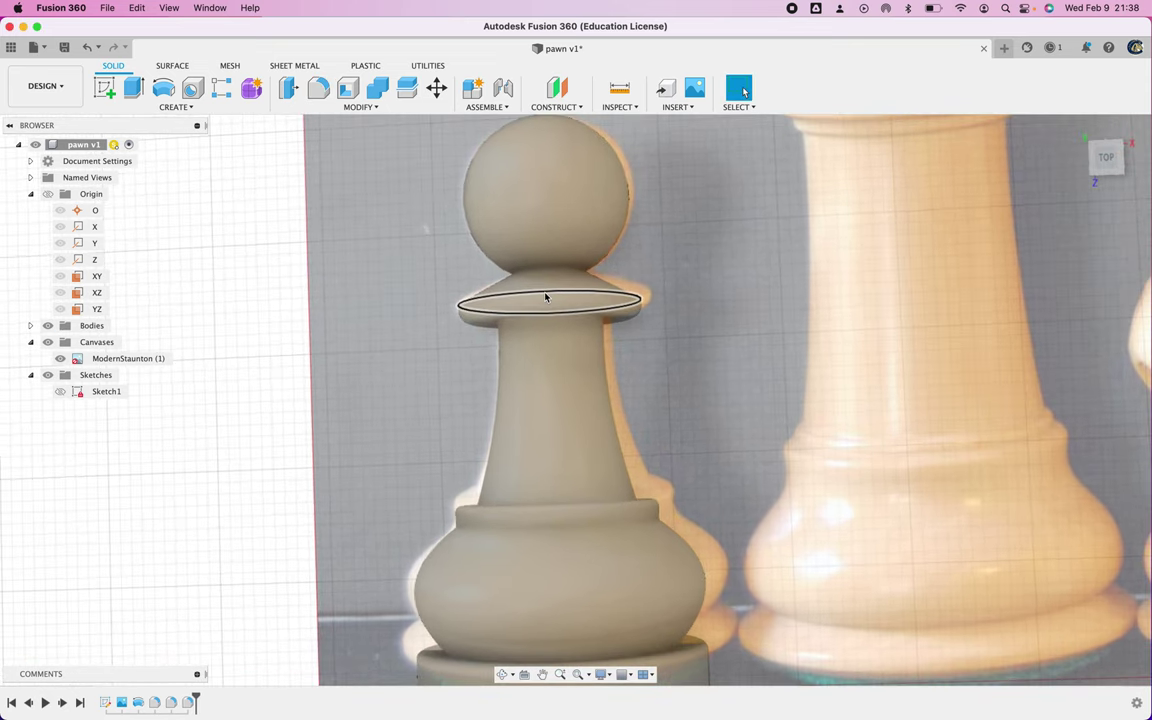
{"action": "scroll", "coordinate": [692, 249], "scroll_direction": "up", "scroll_amount": 4}
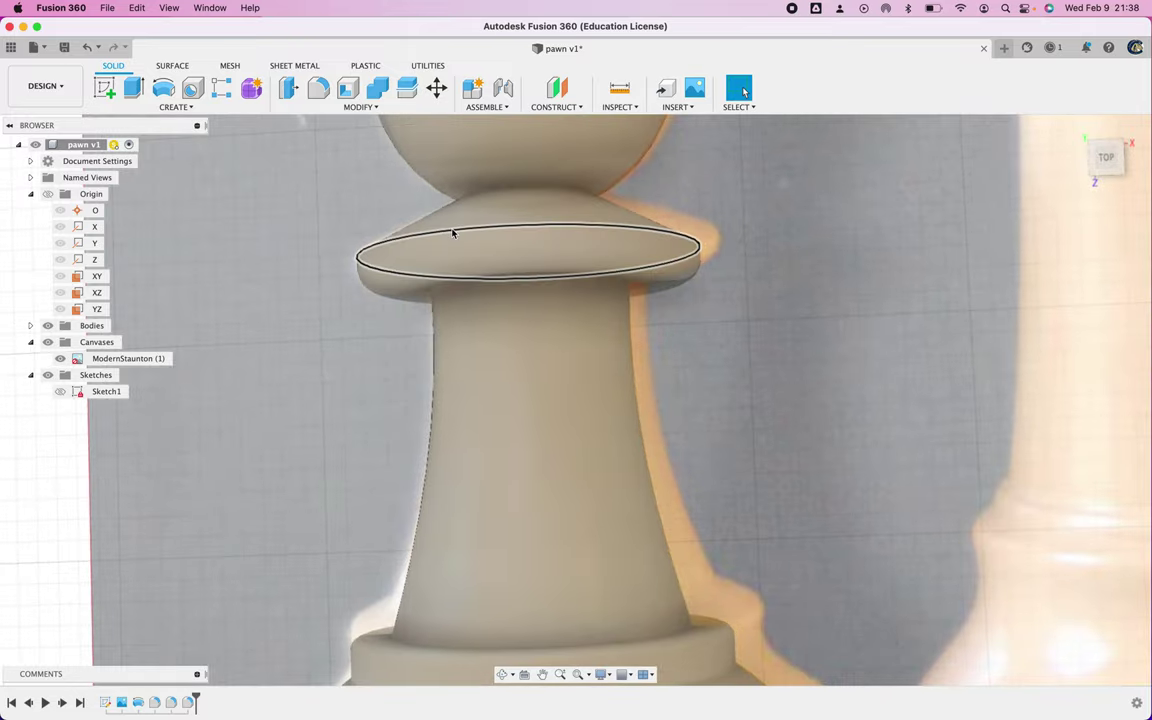
Fillet the collar's top edge with a 0.50 mm radius and inspect the result.
{"action": "left_click", "coordinate": [318, 90]}
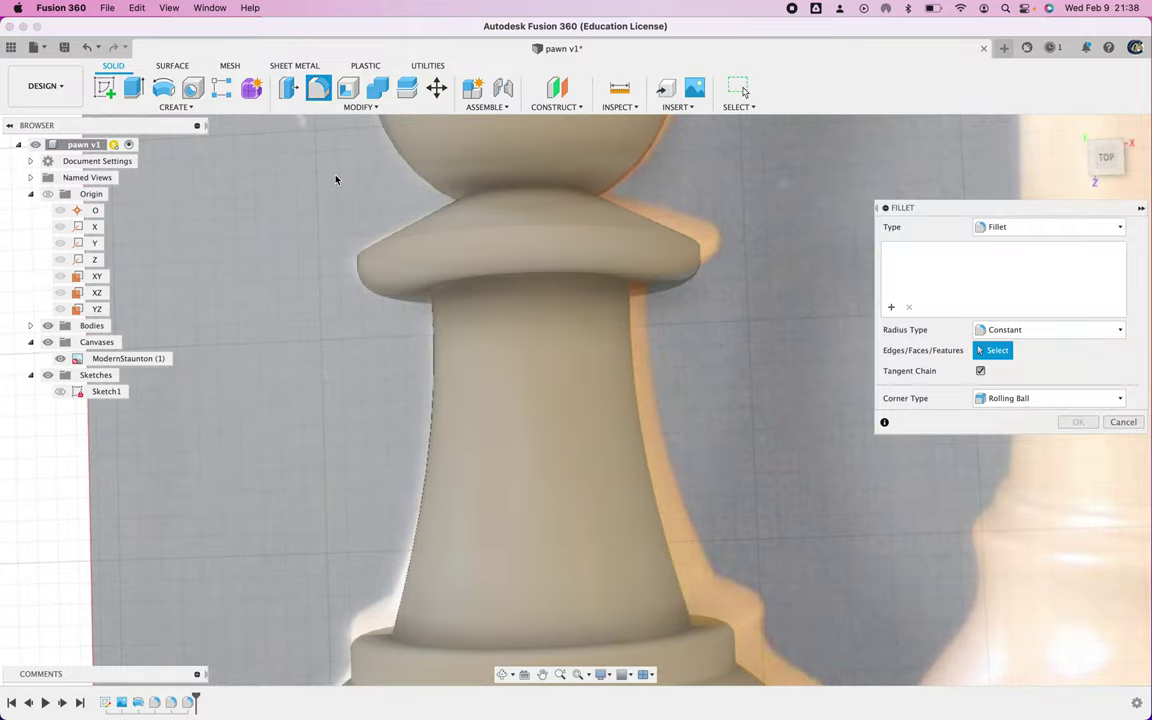
{"action": "left_click", "coordinate": [440, 236]}
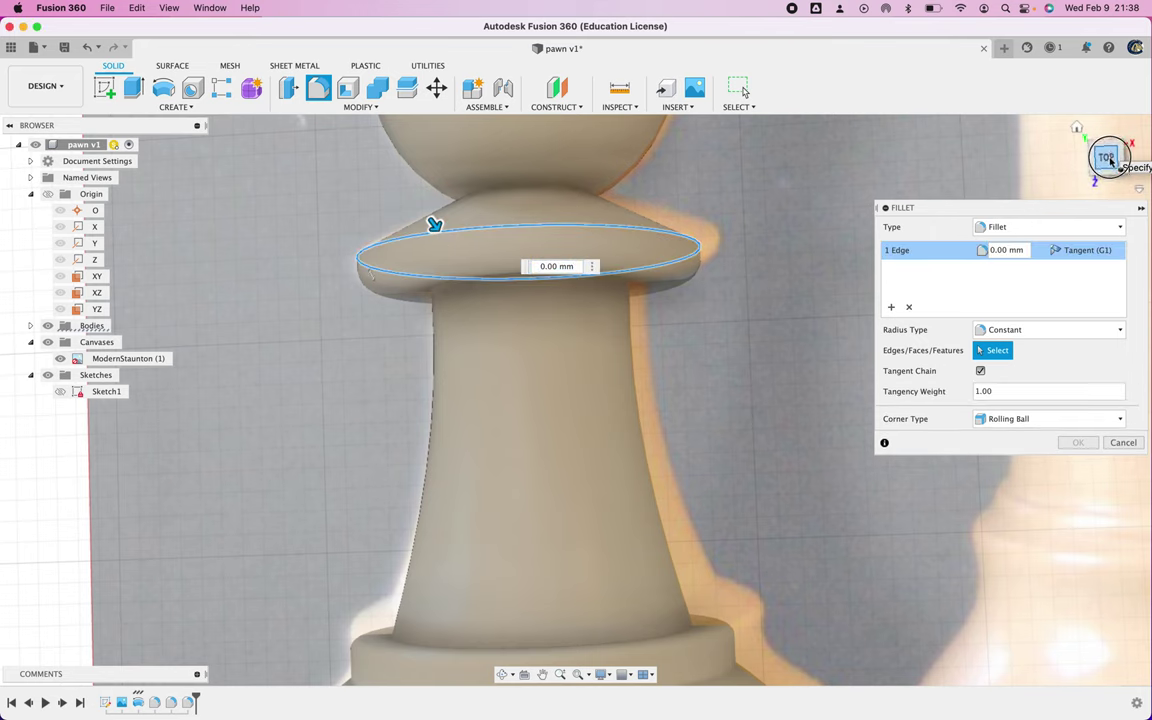
{"action": "left_click", "coordinate": [1112, 160]}
{"action": "left_click_drag", "start_coordinate": [428, 278], "coordinate": [434, 284]}
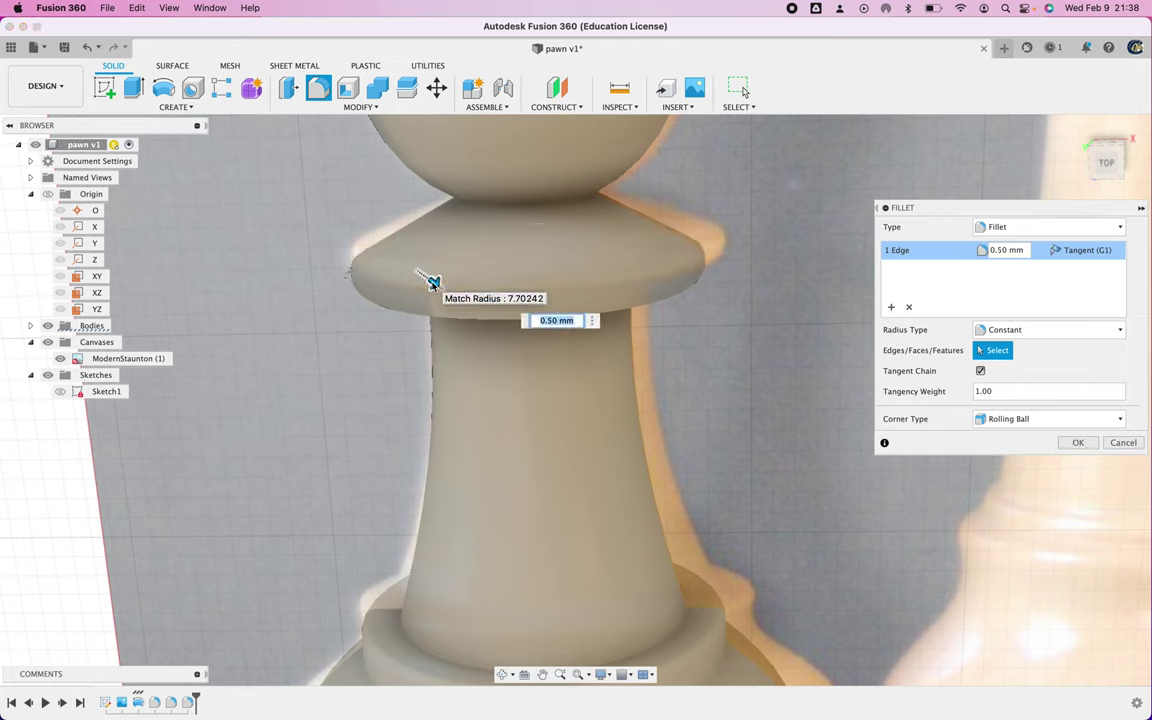
{"action": "left_click_drag", "start_coordinate": [1100, 152], "coordinate": [1101, 148]}
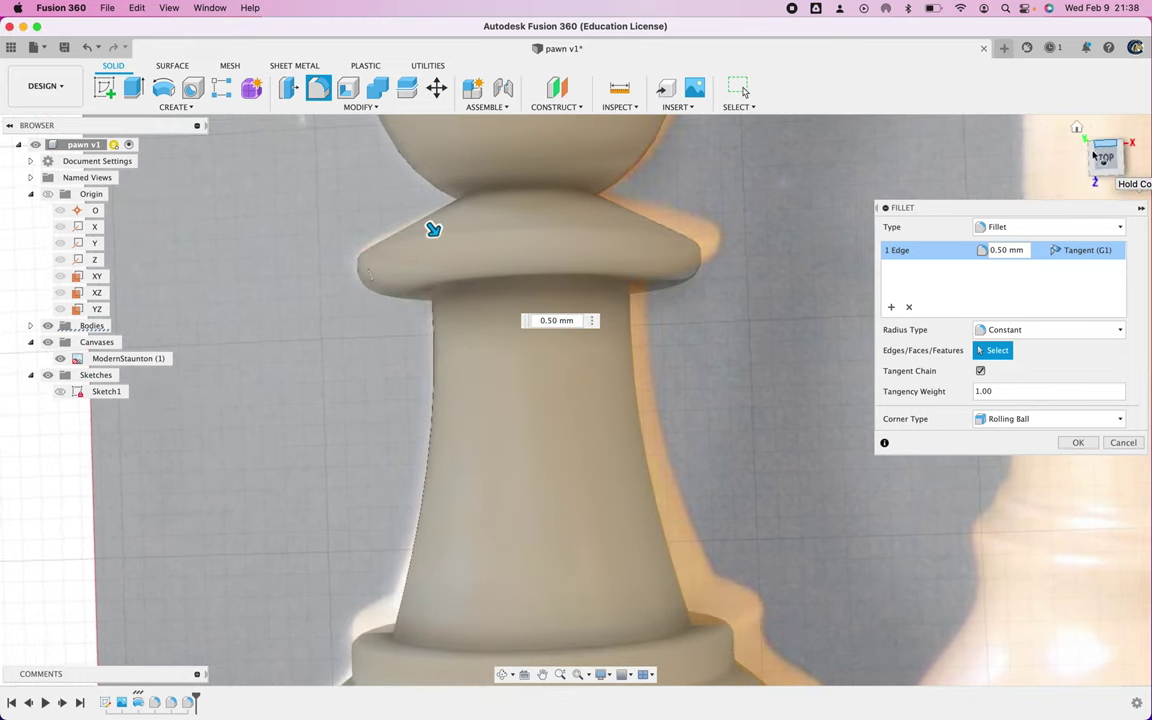
{"action": "left_click", "coordinate": [1080, 442]}
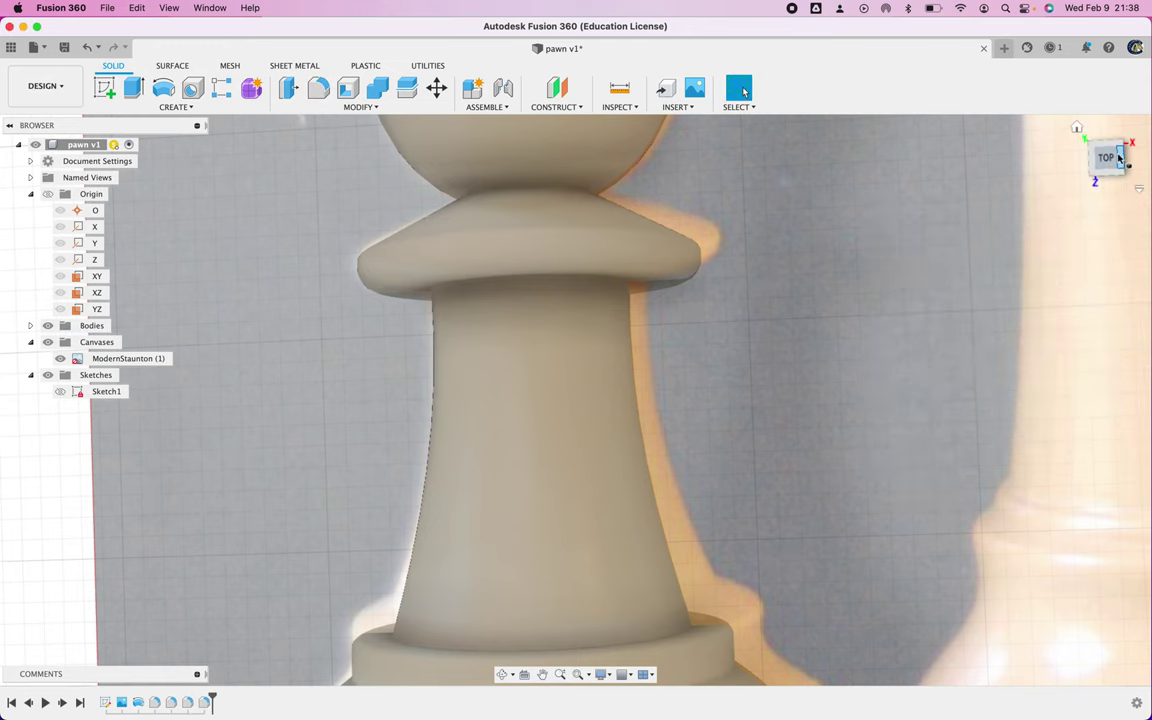
{"action": "mouse_move", "coordinate": [1080, 154]}
{"action": "left_mouse_down"}
{"action": "mouse_move", "coordinate": [1072, 108]}
{"action": "mouse_move", "coordinate": [1080, 162]}
{"action": "mouse_move", "coordinate": [1095, 166]}
{"action": "mouse_move", "coordinate": [1085, 170]}
{"action": "left_mouse_up"}
{"action": "left_click", "coordinate": [1084, 175]}
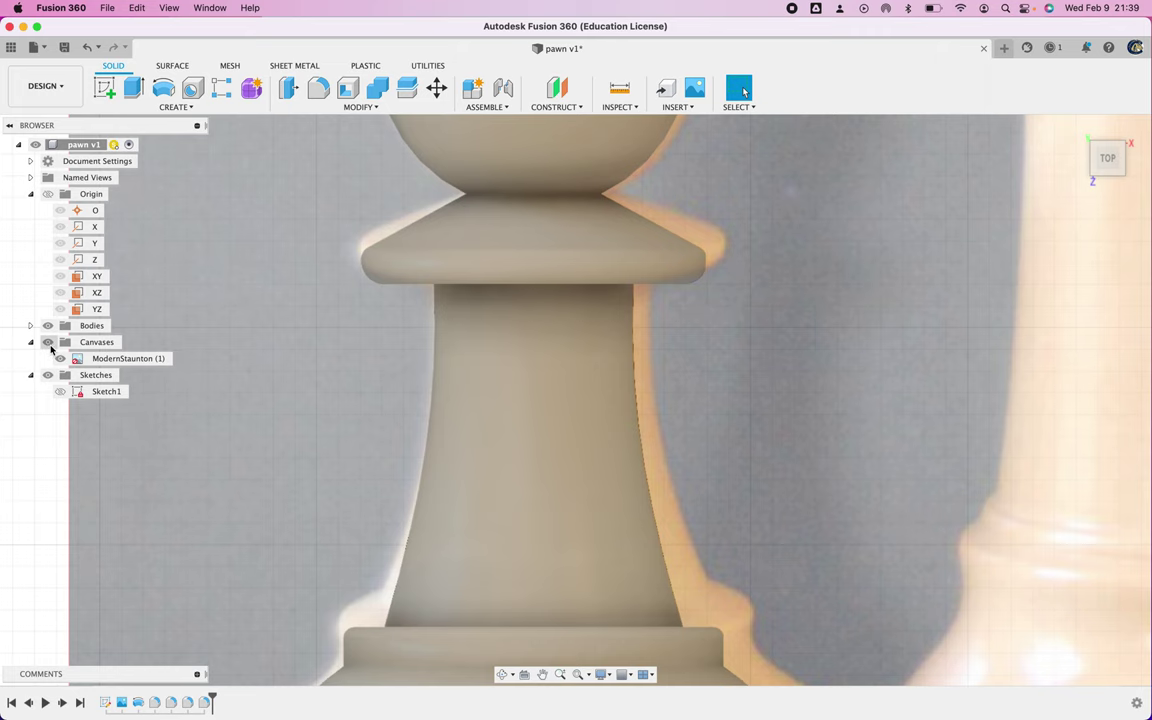
Fit the view, keep Sketch1 hidden, and hide the ModernStaunton reference photo canvas.
{"action": "key", "text": "F6"}
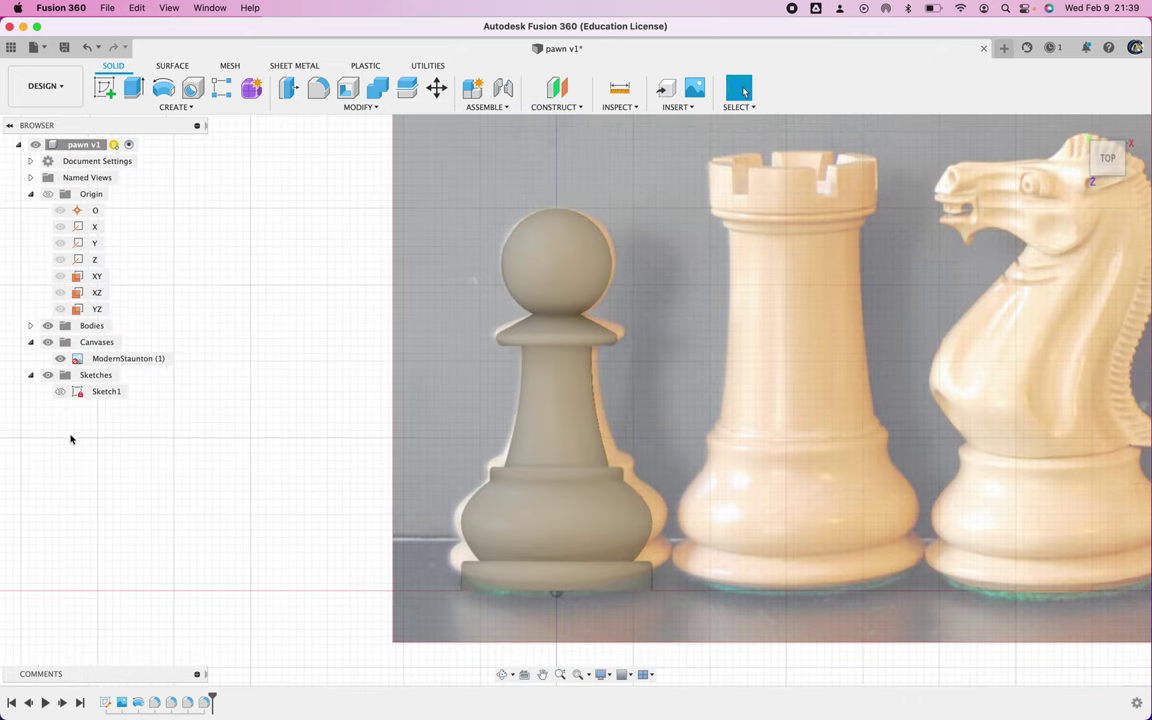
{"action": "left_click", "coordinate": [60, 392]}
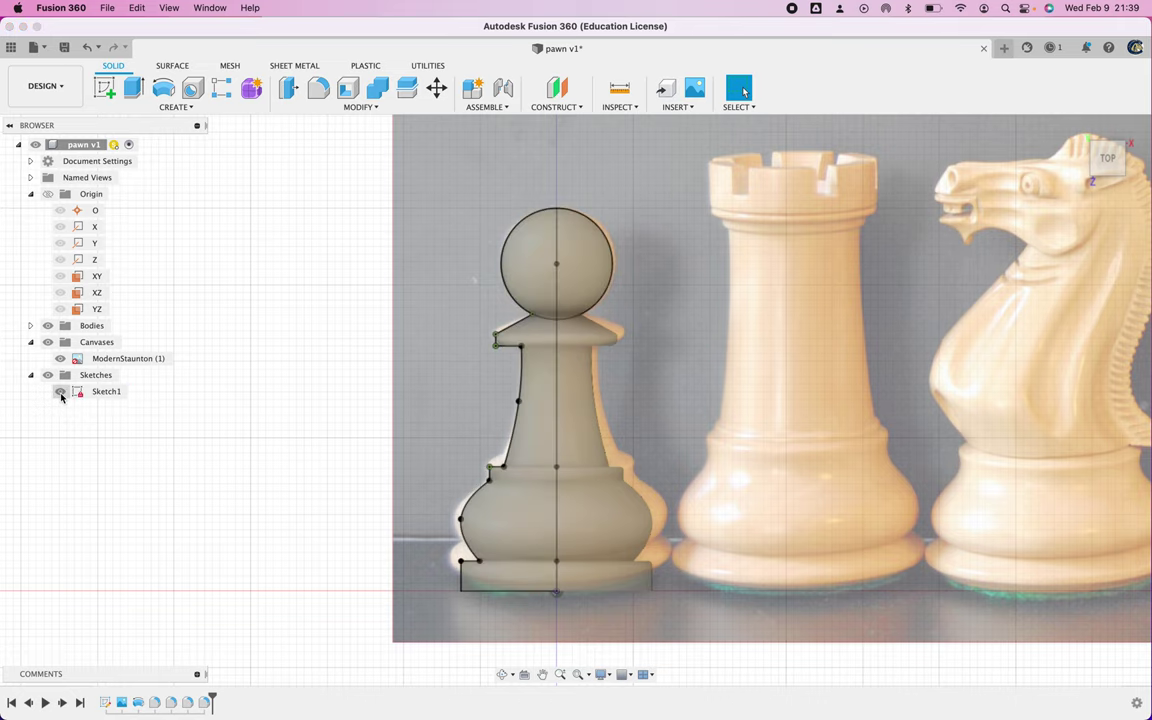
{"action": "left_click", "coordinate": [60, 392]}
{"action": "left_click", "coordinate": [62, 360]}
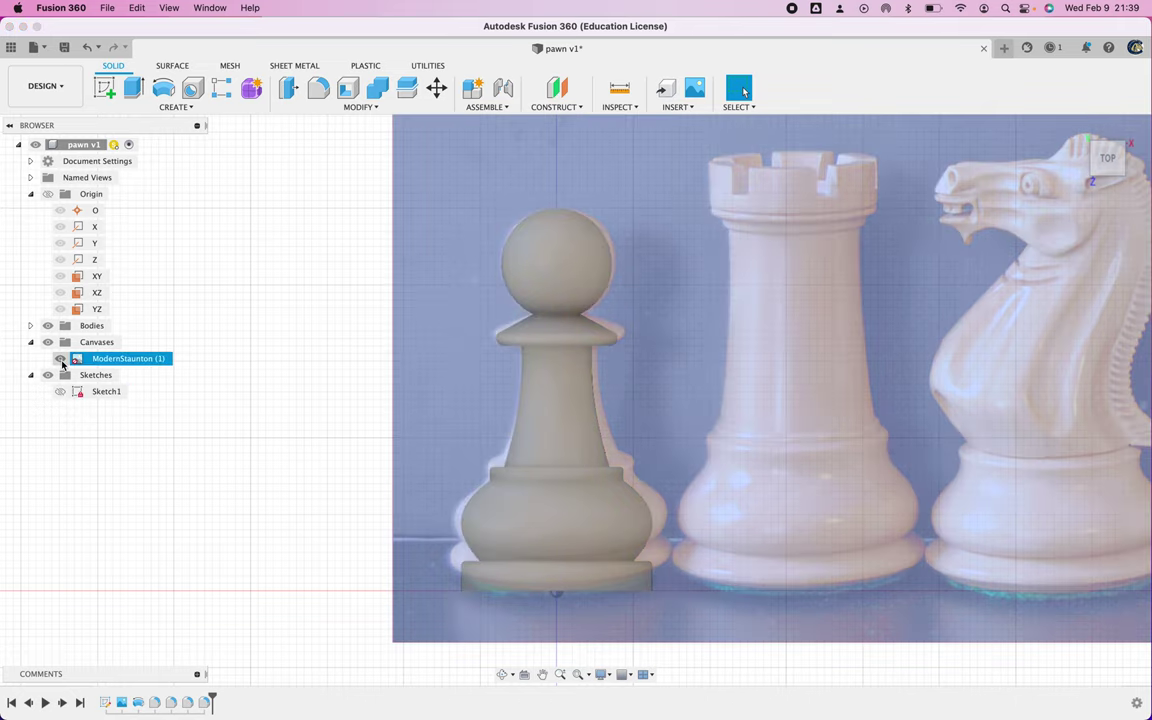
{"action": "left_click", "coordinate": [60, 359]}
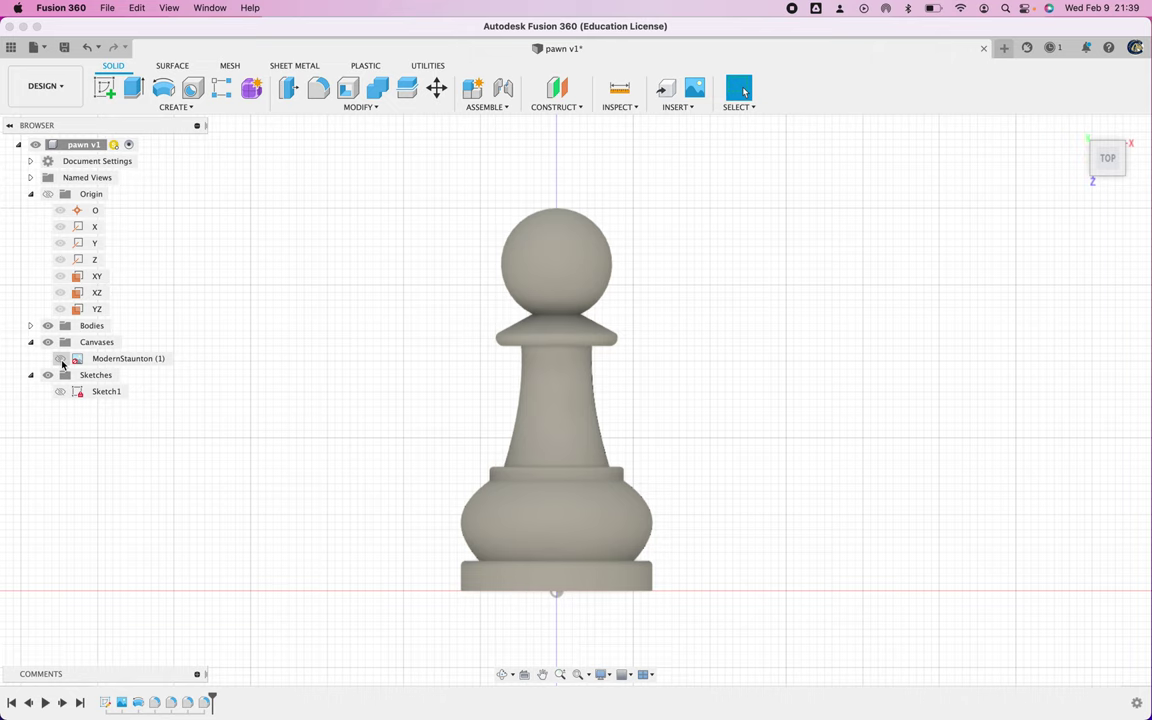
Orbit the pawn, return near the top view, and expand Bodies to show Body1.
{"action": "mouse_move", "coordinate": [1100, 165]}
{"action": "left_mouse_down"}
{"action": "mouse_move", "coordinate": [1145, 172]}
{"action": "mouse_move", "coordinate": [1111, 172]}
{"action": "mouse_move", "coordinate": [1127, 172]}
{"action": "mouse_move", "coordinate": [1108, 160]}
{"action": "left_mouse_up"}
{"action": "left_click", "coordinate": [1097, 164]}
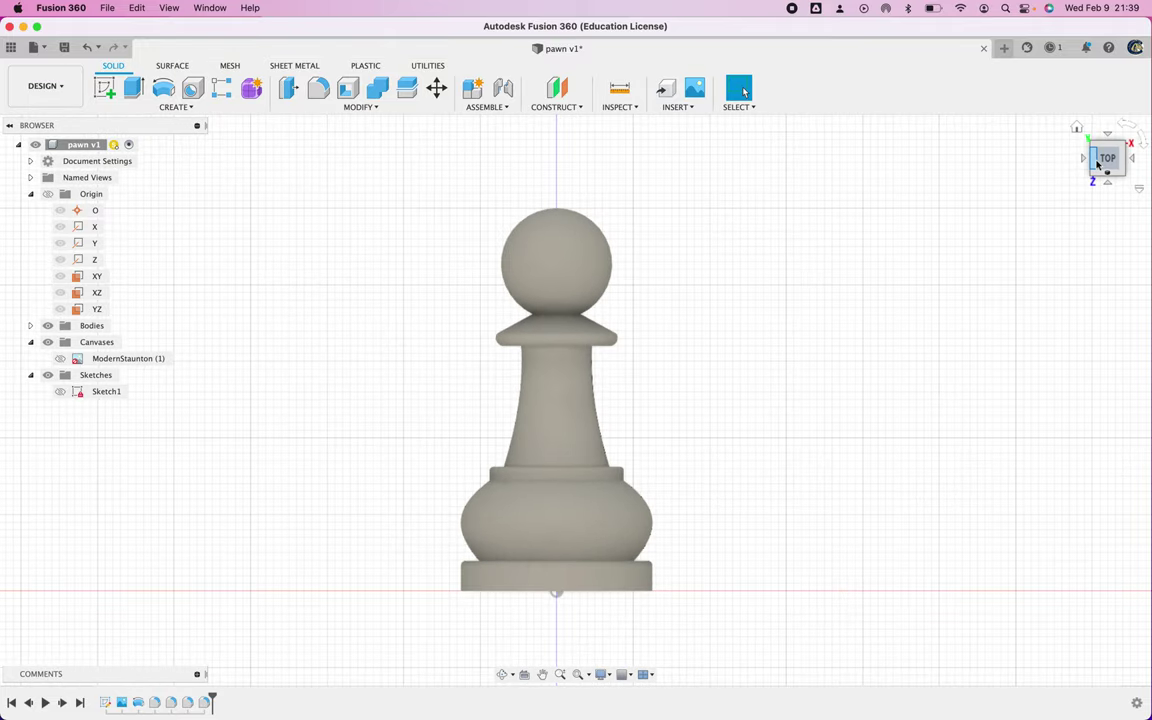
{"action": "left_click_drag", "start_coordinate": [1099, 150], "coordinate": [1101, 153]}
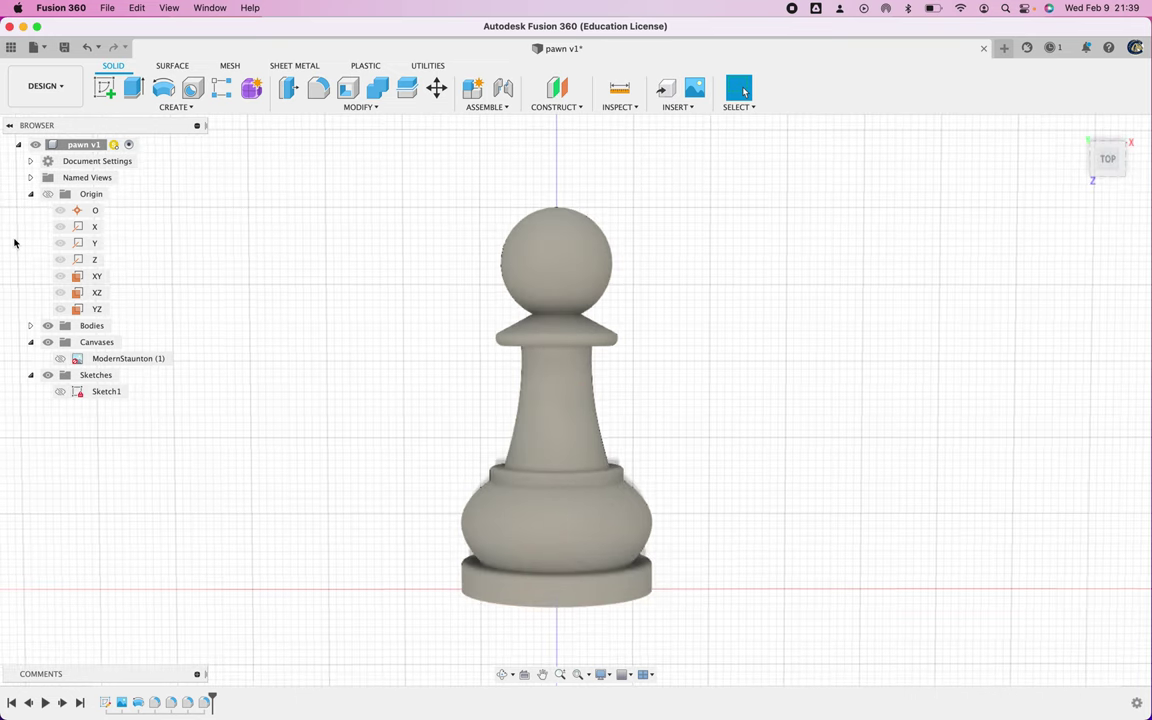
{"action": "left_click", "coordinate": [30, 325]}
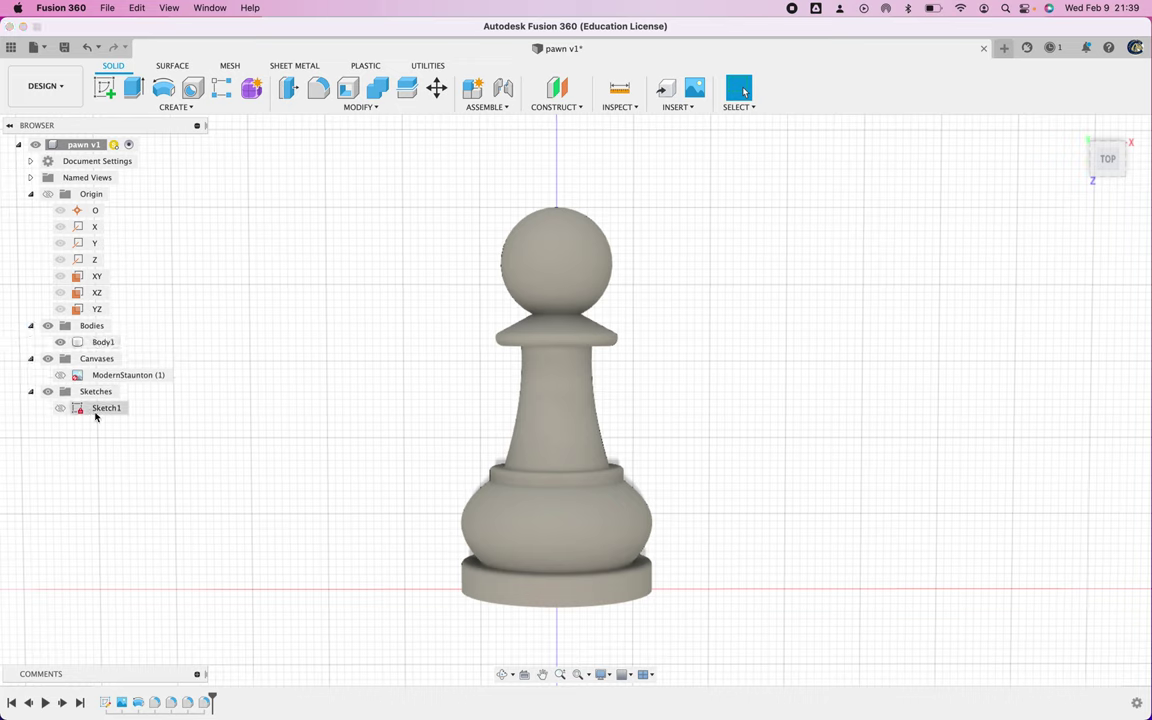
Rename Sketch1 to 'Pawn Sketch' in the browser.
{"action": "left_click", "coordinate": [98, 408]}
{"action": "left_click", "coordinate": [98, 408]}
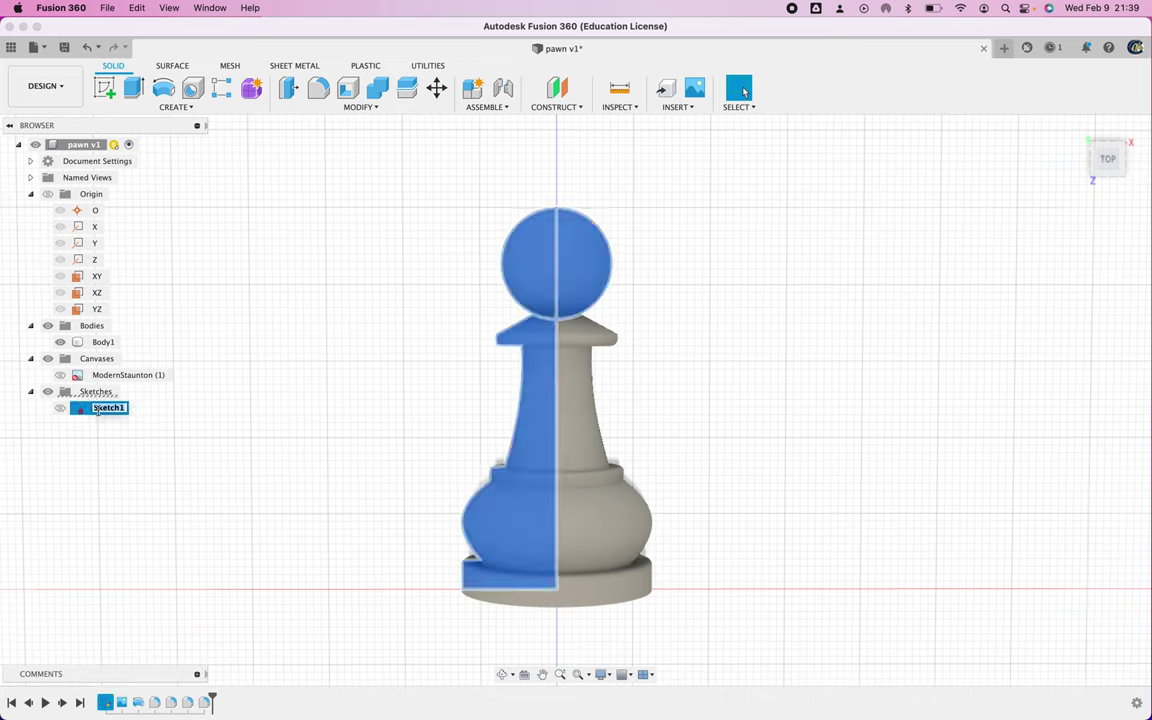
{"action": "type", "text": "Pawn Sketch"}
{"action": "key", "text": "Return"}
Rename Body1 to 'Pawn'.
{"action": "left_click", "coordinate": [108, 343]}
{"action": "double_click", "coordinate": [110, 345]}
{"action": "type", "text": "Pa"}
{"action": "key", "text": "Return"}
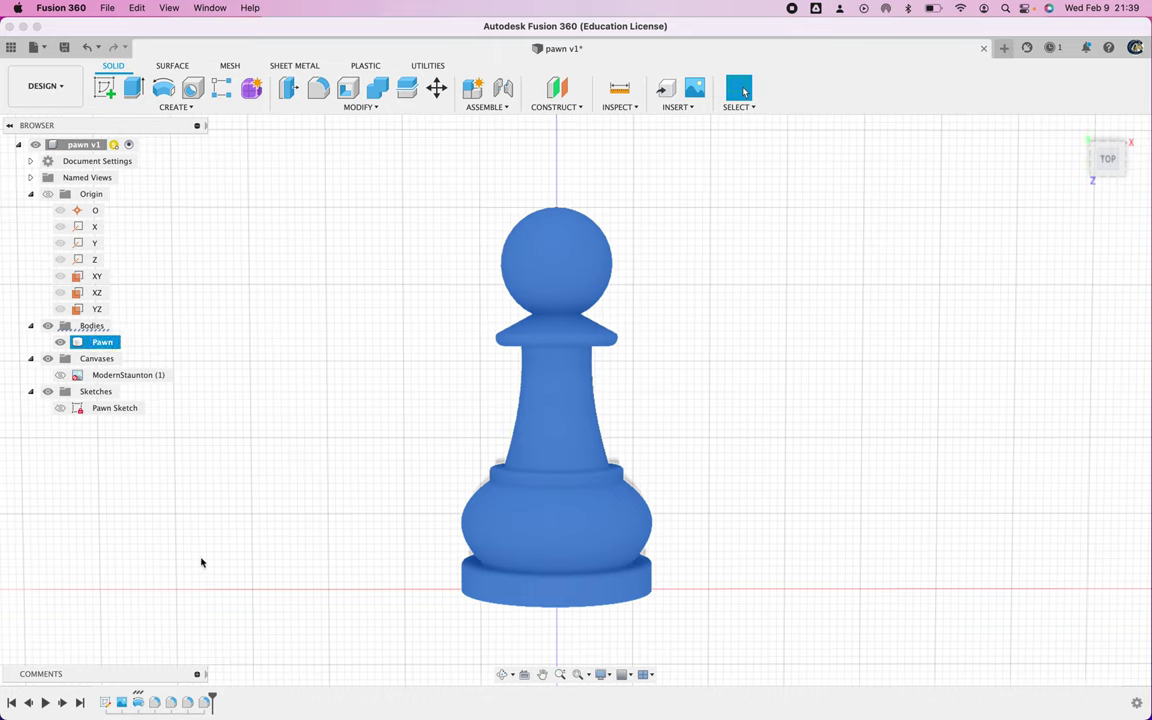
Apply the Granite – Black and White appearance from the library to the Pawn body.
{"action": "right_click", "coordinate": [93, 346]}
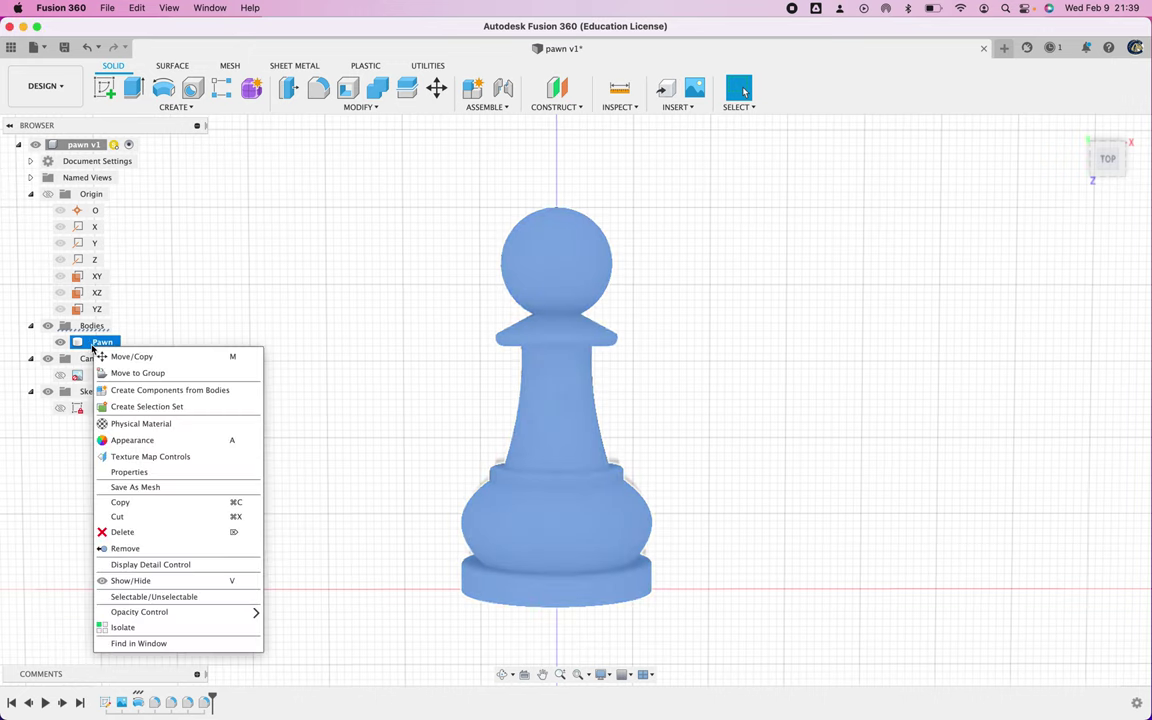
{"action": "left_click", "coordinate": [130, 440]}
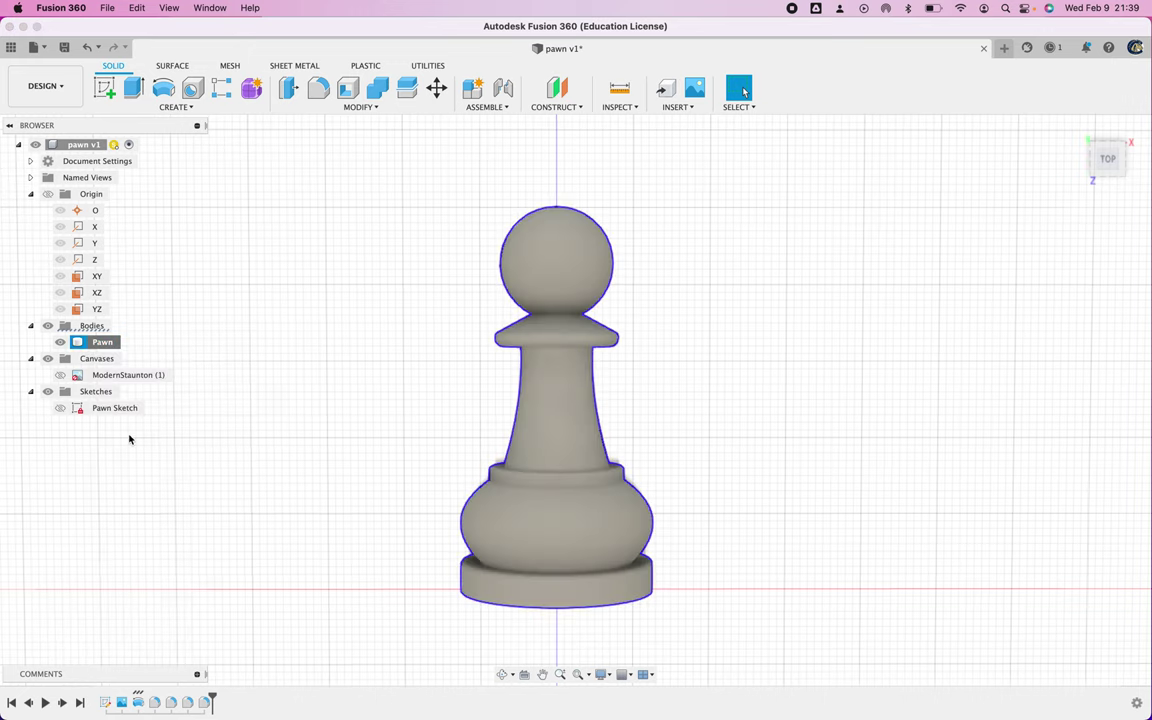
{"action": "scroll", "coordinate": [987, 566], "scroll_direction": "down", "scroll_amount": 10}
{"action": "scroll", "coordinate": [989, 569], "scroll_direction": "down", "scroll_amount": 3}
{"action": "scroll", "coordinate": [990, 568], "scroll_direction": "up", "scroll_amount": 5}
{"action": "scroll", "coordinate": [957, 577], "scroll_direction": "up", "scroll_amount": 2}
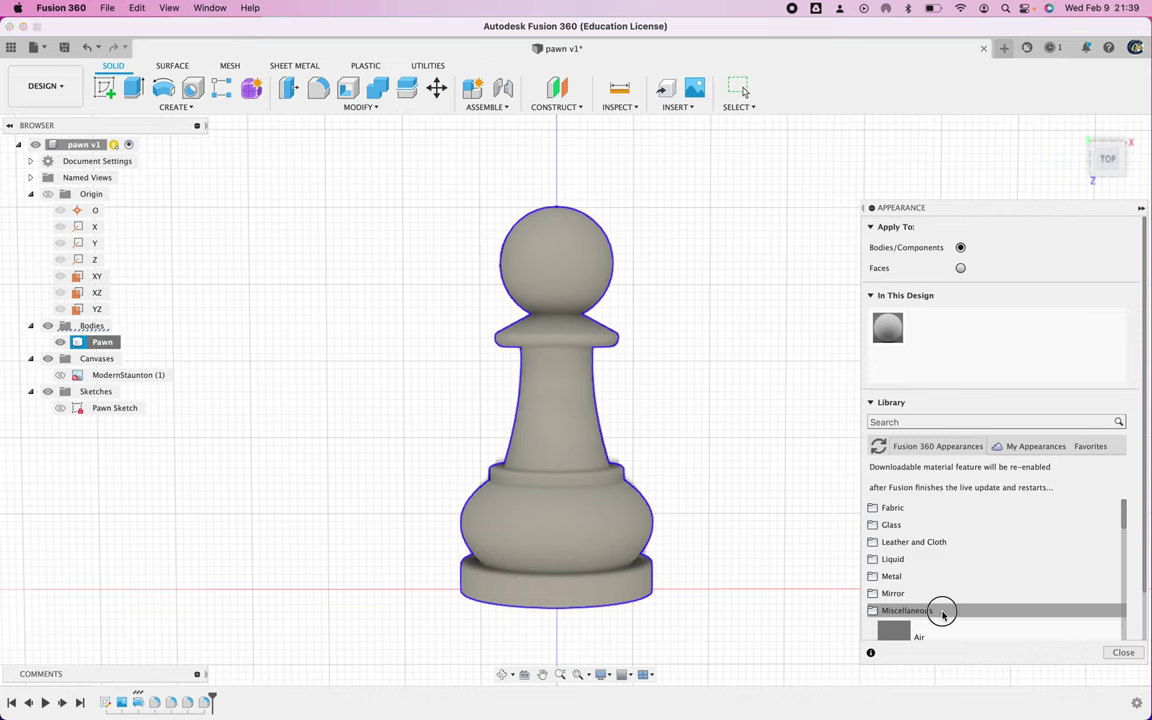
{"action": "left_click", "coordinate": [942, 611]}
{"action": "left_click", "coordinate": [910, 589]}
{"action": "scroll", "coordinate": [907, 589], "scroll_direction": "down", "scroll_amount": 2}
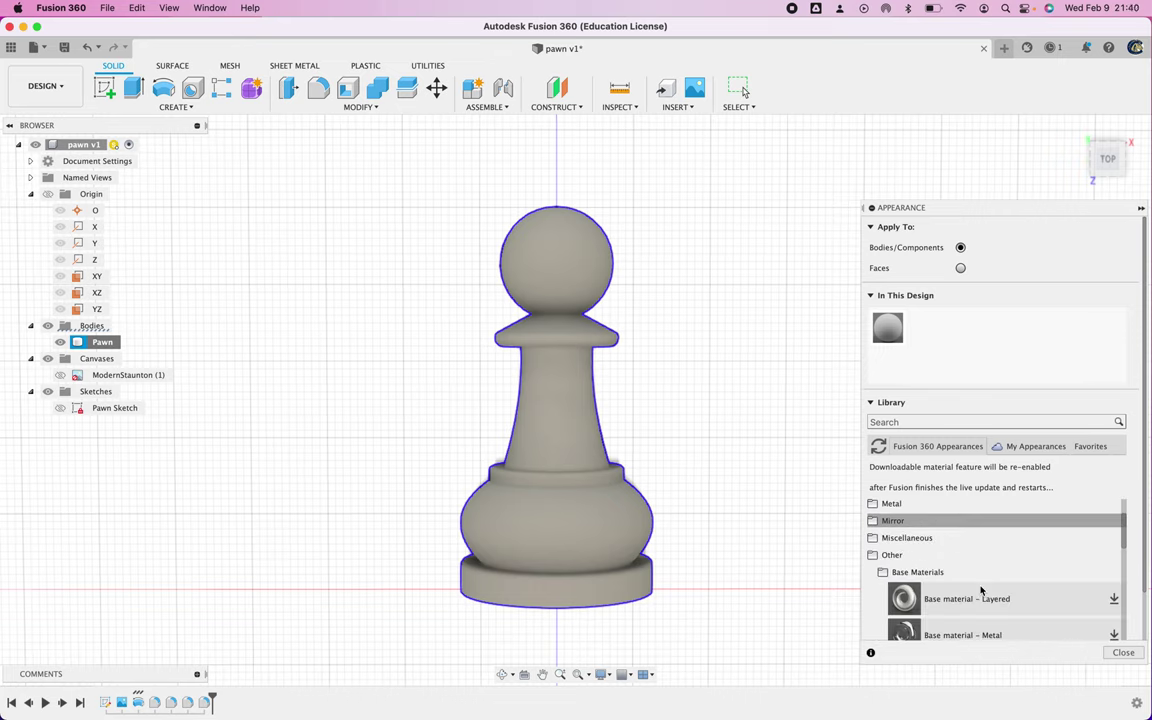
{"action": "left_click", "coordinate": [932, 557]}
{"action": "scroll", "coordinate": [946, 608], "scroll_direction": "down", "scroll_amount": 2}
{"action": "scroll", "coordinate": [946, 608], "scroll_direction": "down", "scroll_amount": 2}
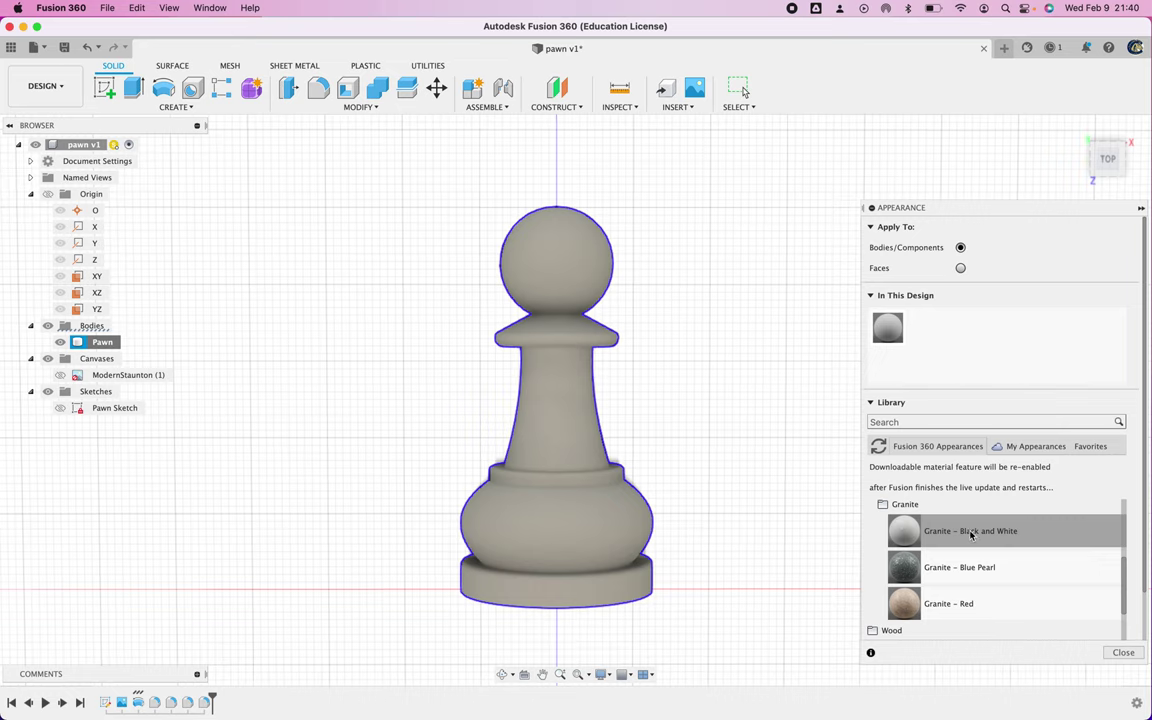
{"action": "left_click_drag", "start_coordinate": [998, 540], "coordinate": [90, 347]}
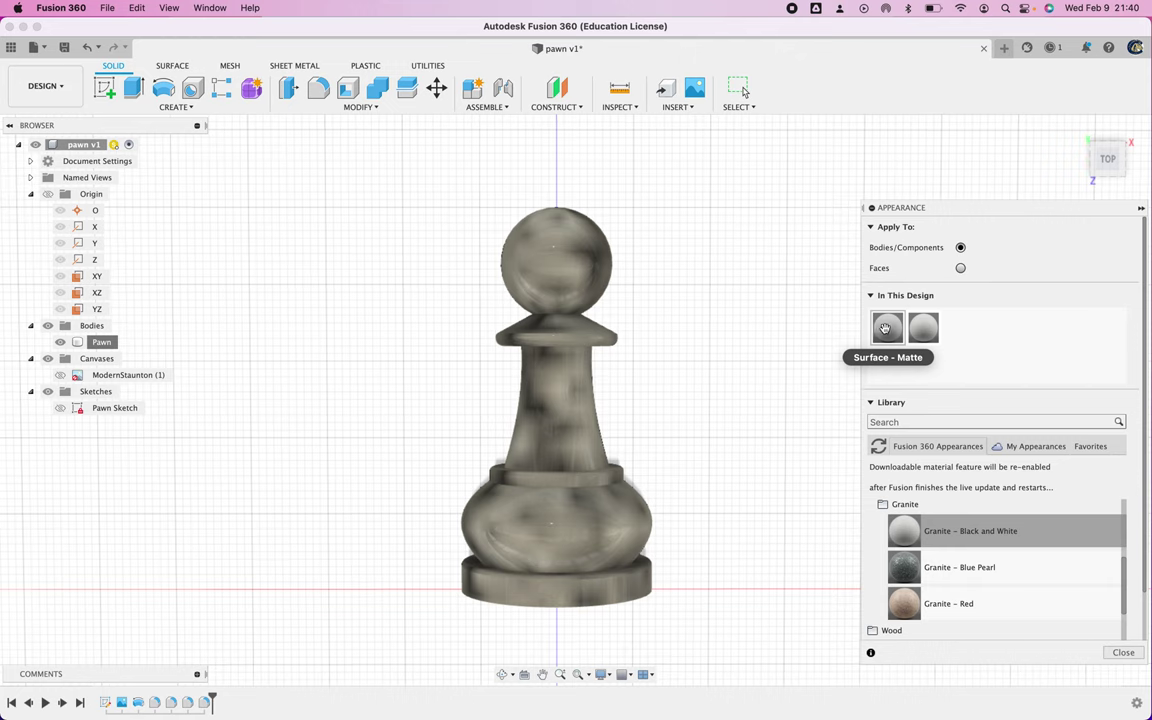
Edit the granite appearance to a texture scale of 17.
{"action": "right_click", "coordinate": [922, 331]}
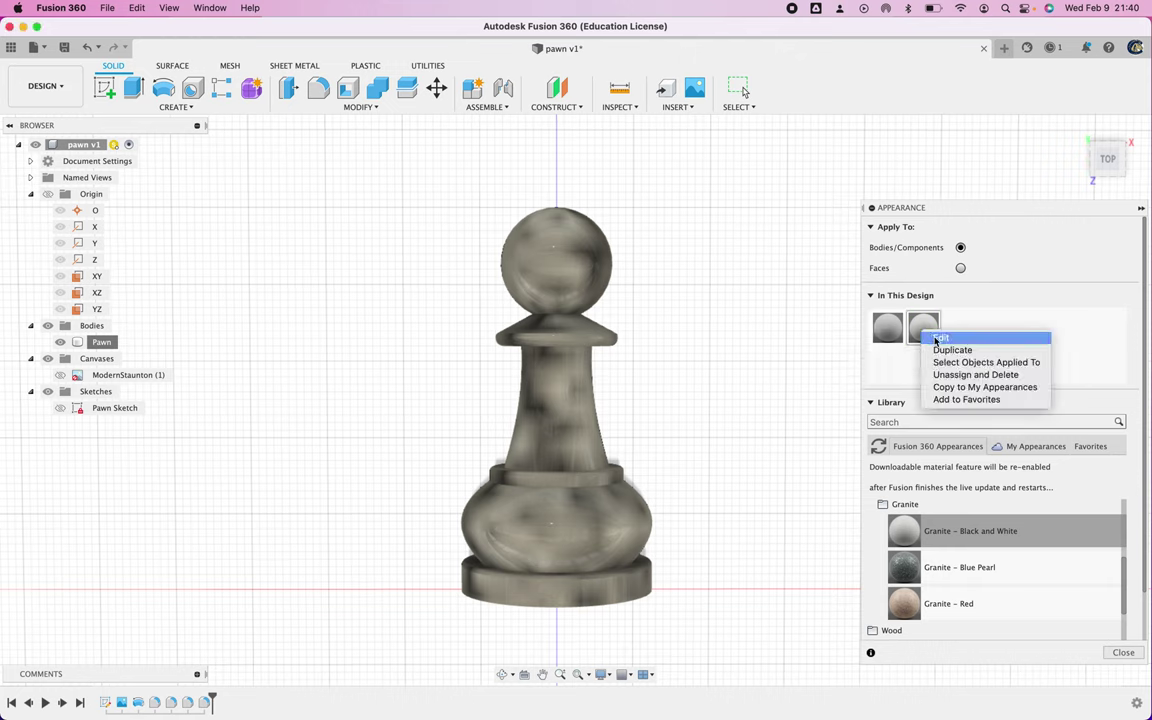
{"action": "left_click", "coordinate": [937, 338]}
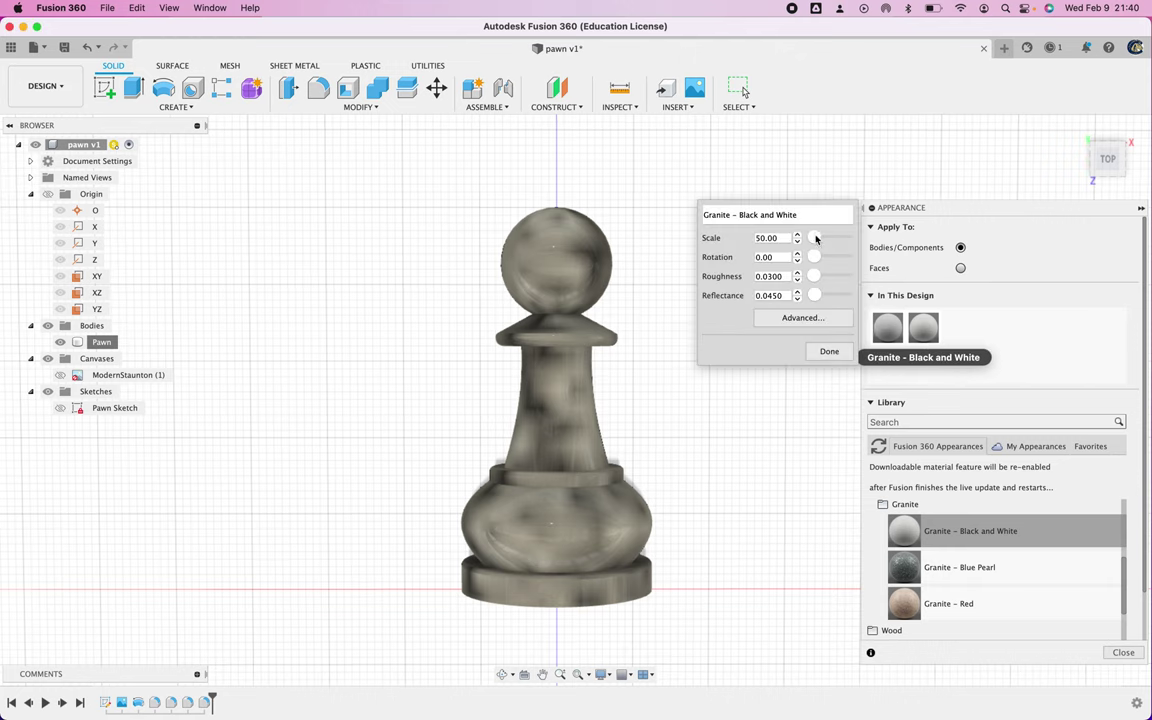
{"action": "left_click", "coordinate": [816, 238]}
{"action": "left_click_drag", "start_coordinate": [816, 238], "coordinate": [821, 238]}
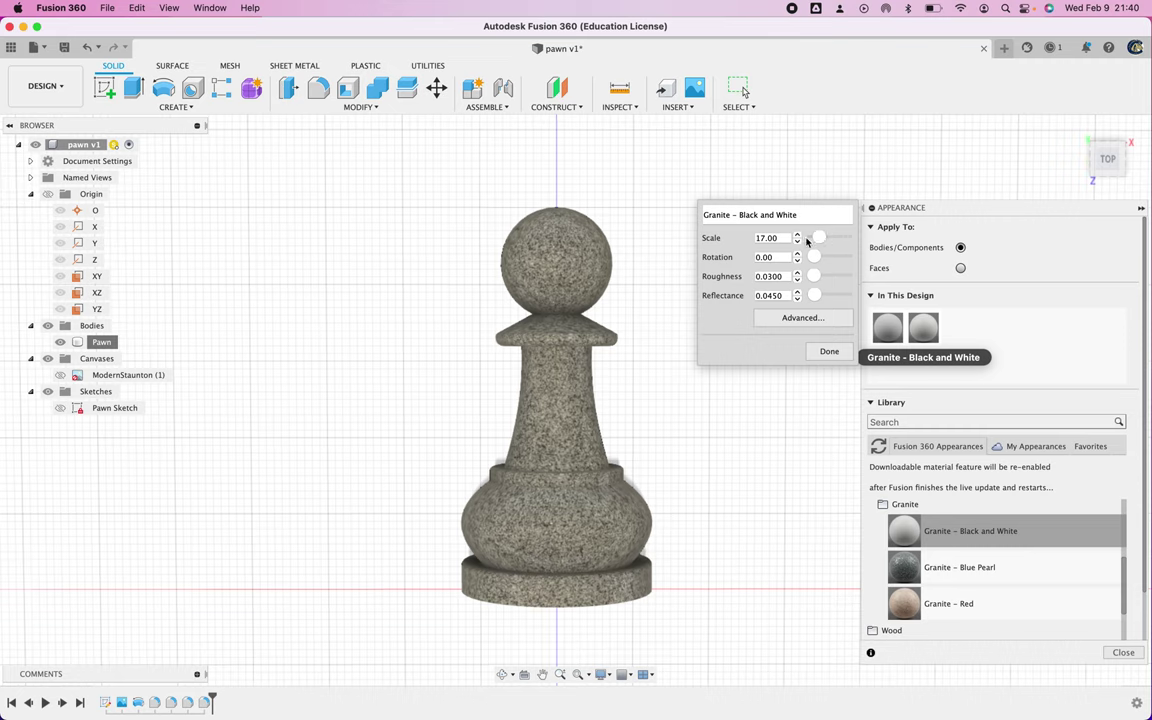
{"action": "left_click", "coordinate": [822, 353]}
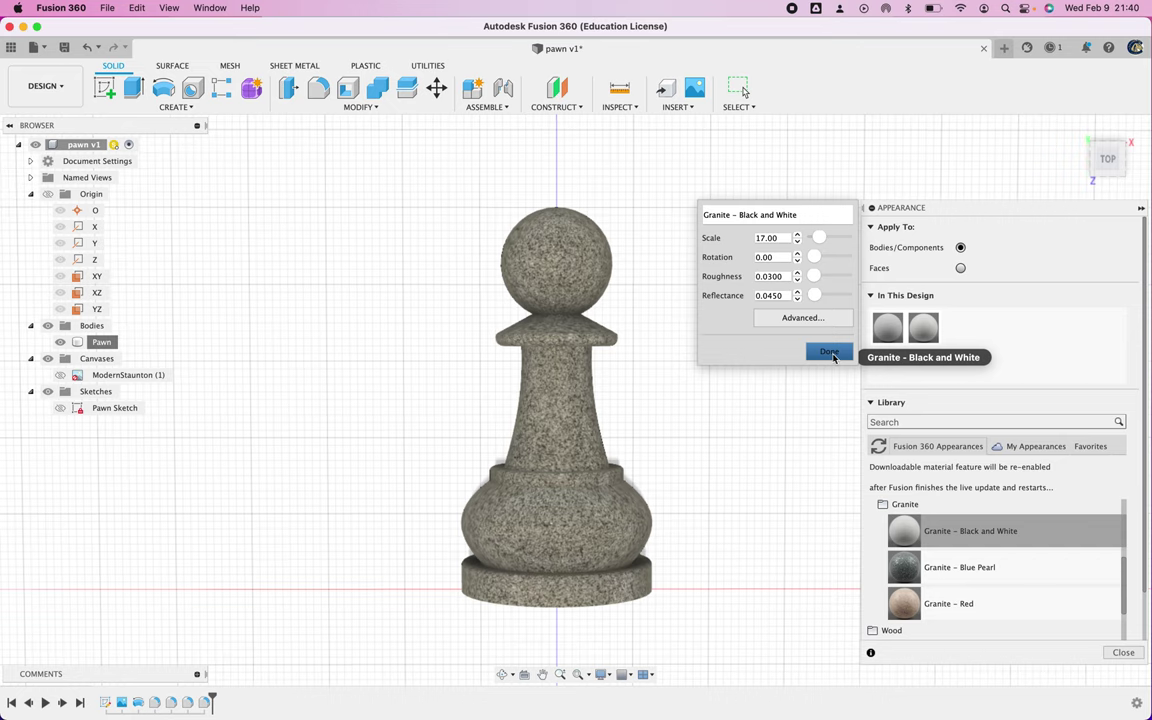
{"action": "left_click", "coordinate": [830, 353]}
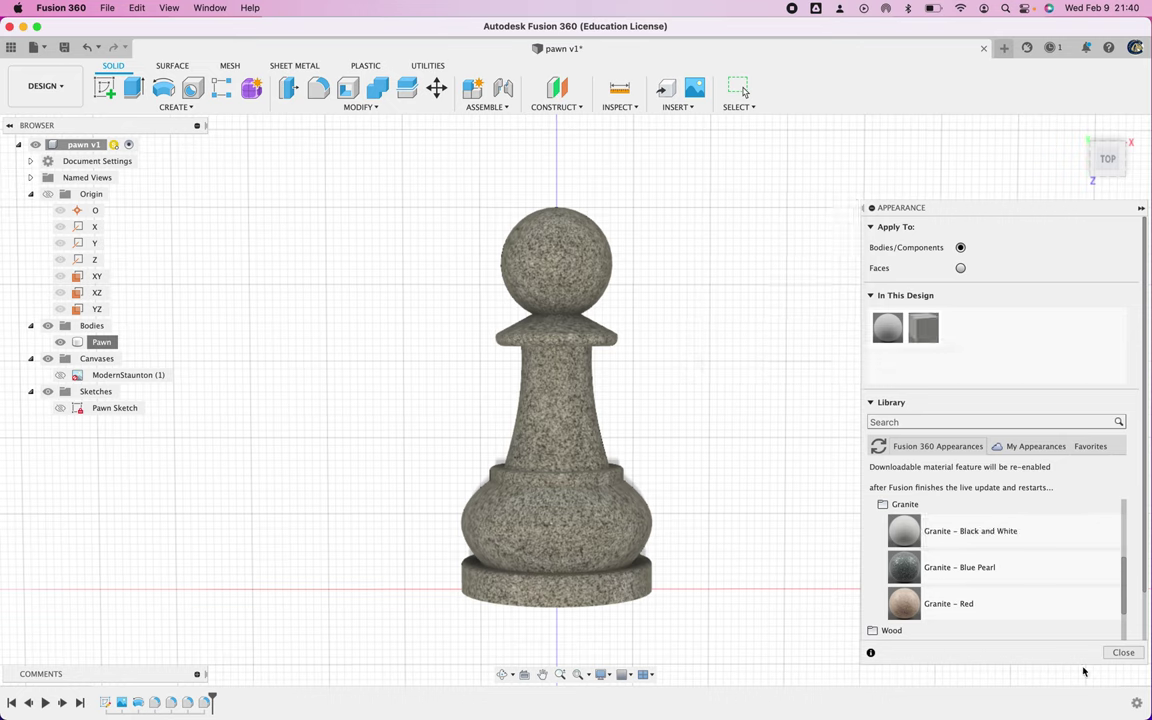
{"action": "left_click", "coordinate": [1123, 652]}
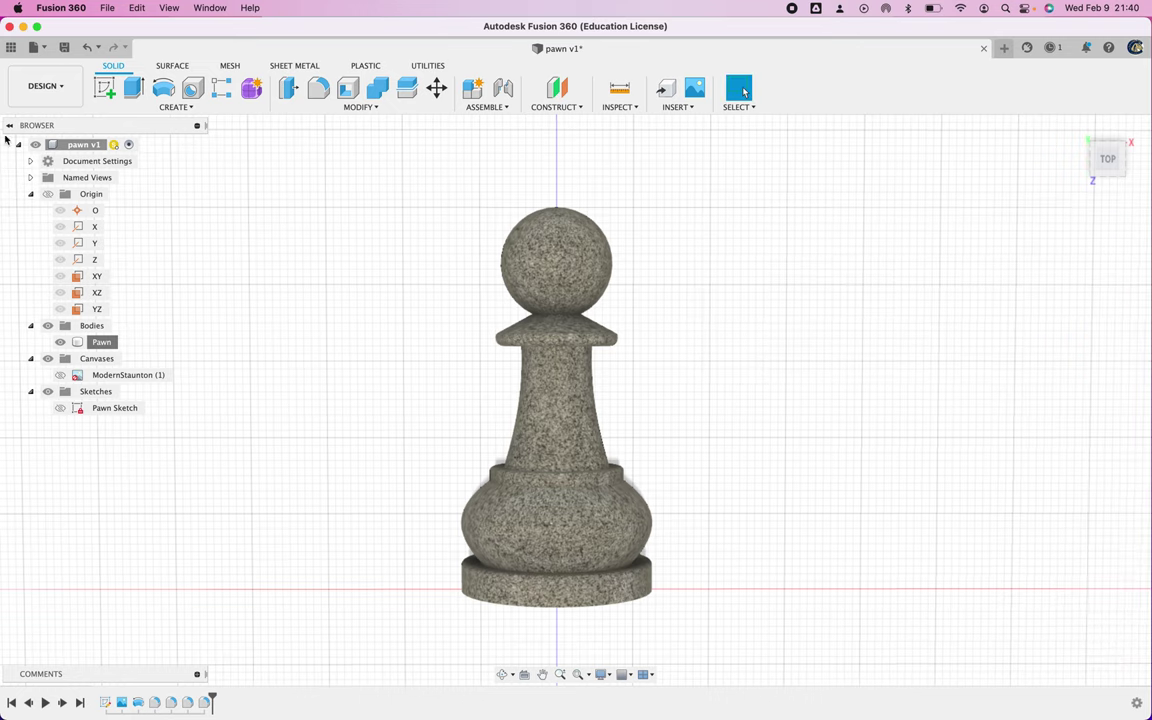
Save the design as version v2 with the default User Saved description.
{"action": "left_click", "coordinate": [63, 48]}
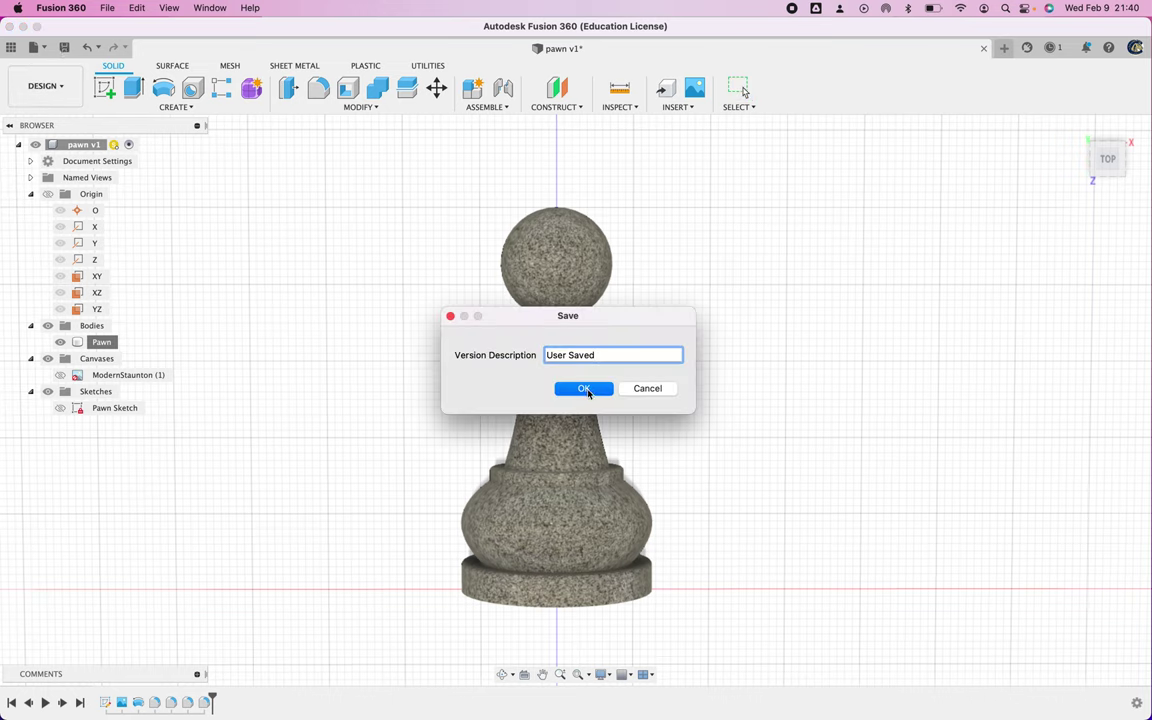
{"action": "left_click", "coordinate": [587, 390]}
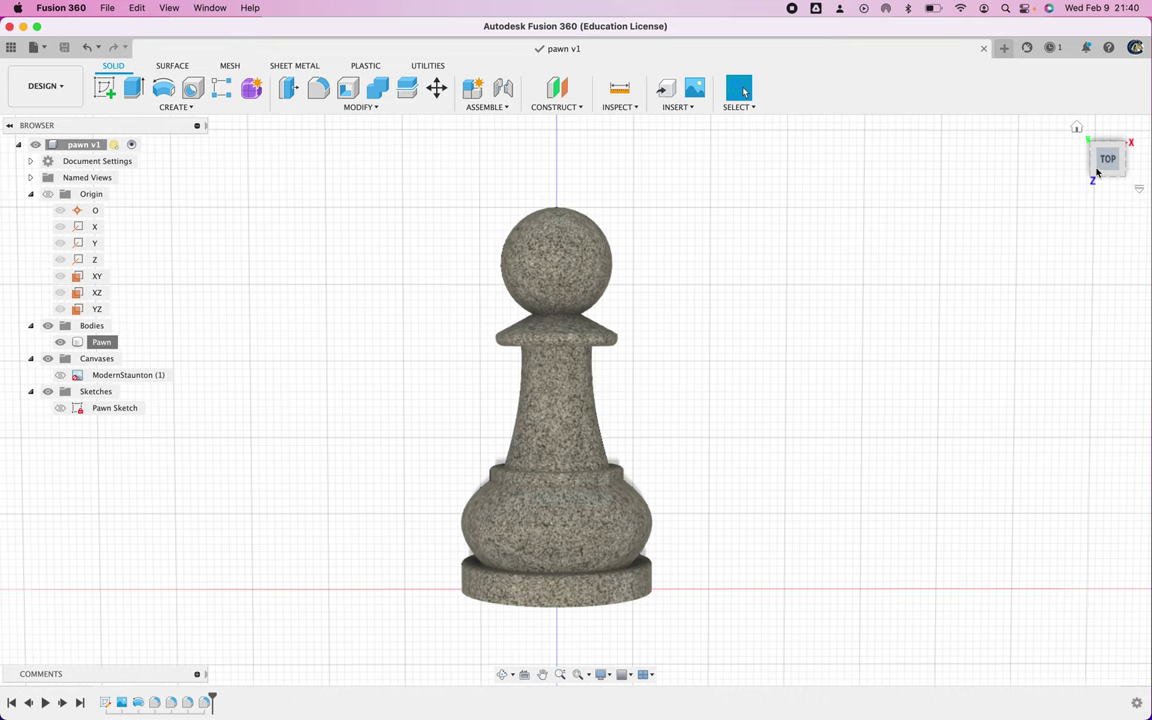
{"action": "mouse_move", "coordinate": [1100, 168]}
{"action": "left_mouse_down"}
{"action": "mouse_move", "coordinate": [1103, 195]}
{"action": "mouse_move", "coordinate": [1096, 158]}
{"action": "mouse_move", "coordinate": [1029, 136]}
{"action": "mouse_move", "coordinate": [1088, 163]}
{"action": "left_mouse_up"}
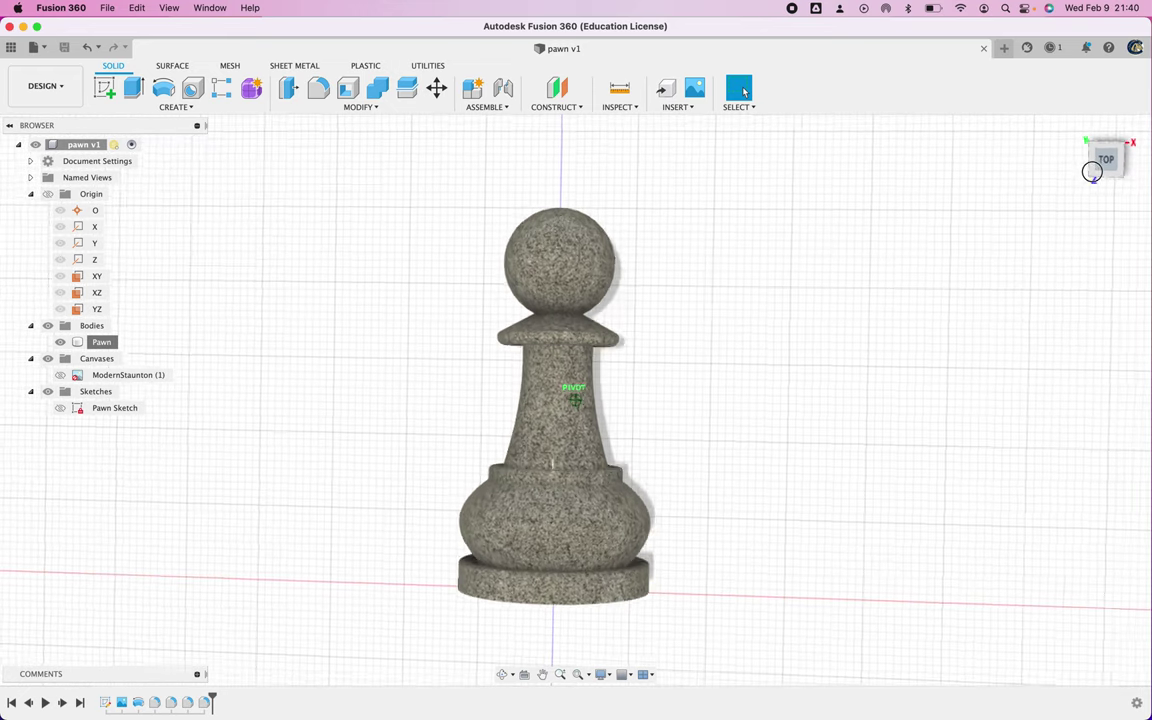
Show the Chess project's files in the Data Panel, then switch to QuickTime Player.
{"action": "left_click", "coordinate": [14, 47]}
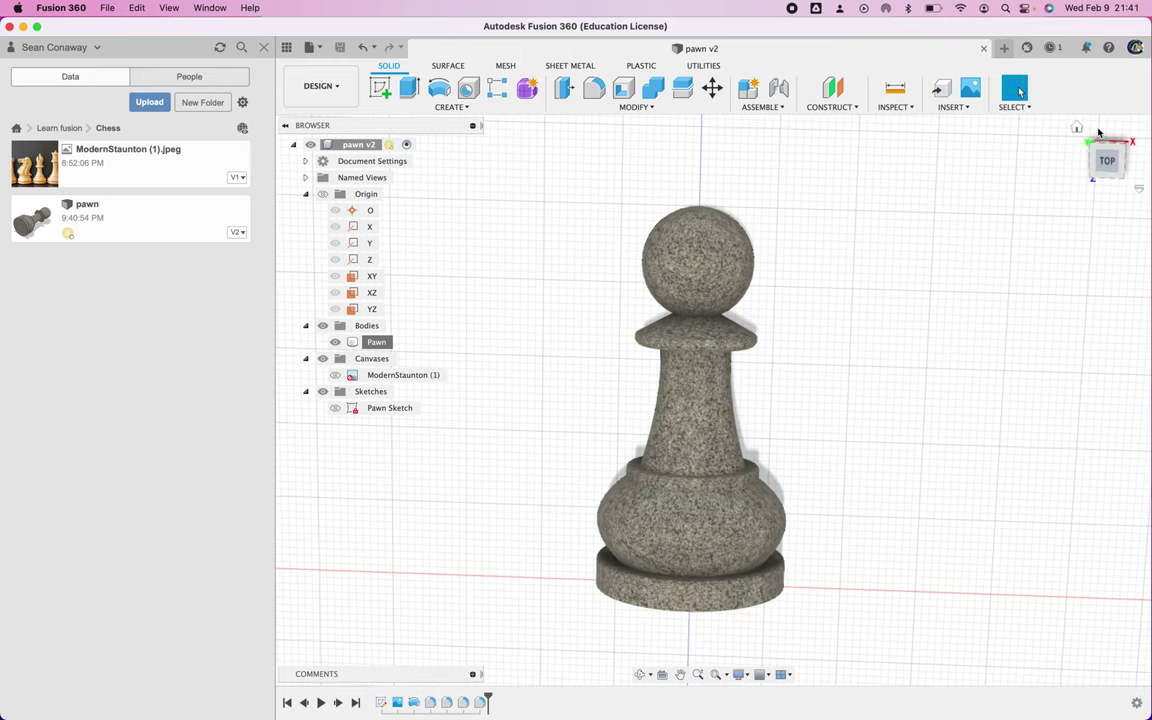
{"action": "mouse_move", "coordinate": [1100, 153]}
{"action": "left_mouse_down"}
{"action": "mouse_move", "coordinate": [1106, 175]}
{"action": "mouse_move", "coordinate": [1093, 141]}
{"action": "mouse_move", "coordinate": [977, 123]}
{"action": "mouse_move", "coordinate": [1114, 172]}
{"action": "mouse_move", "coordinate": [1040, 170]}
{"action": "left_mouse_up"}
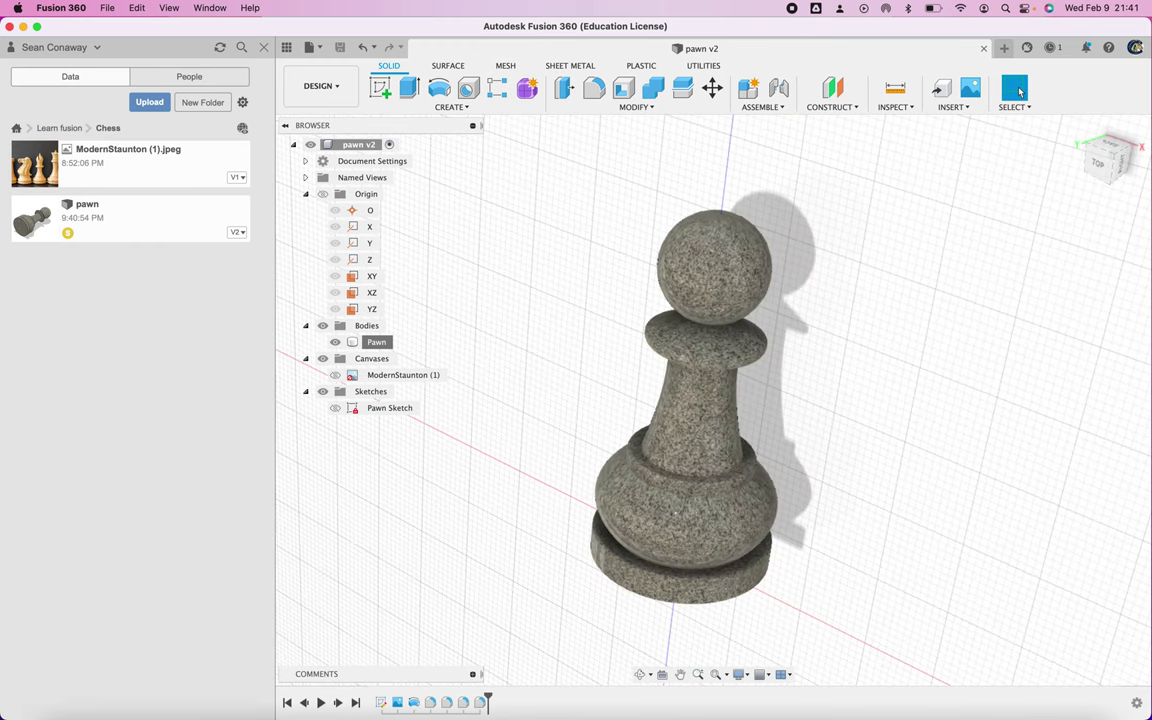
{"action": "mouse_move", "coordinate": [200, 712]}
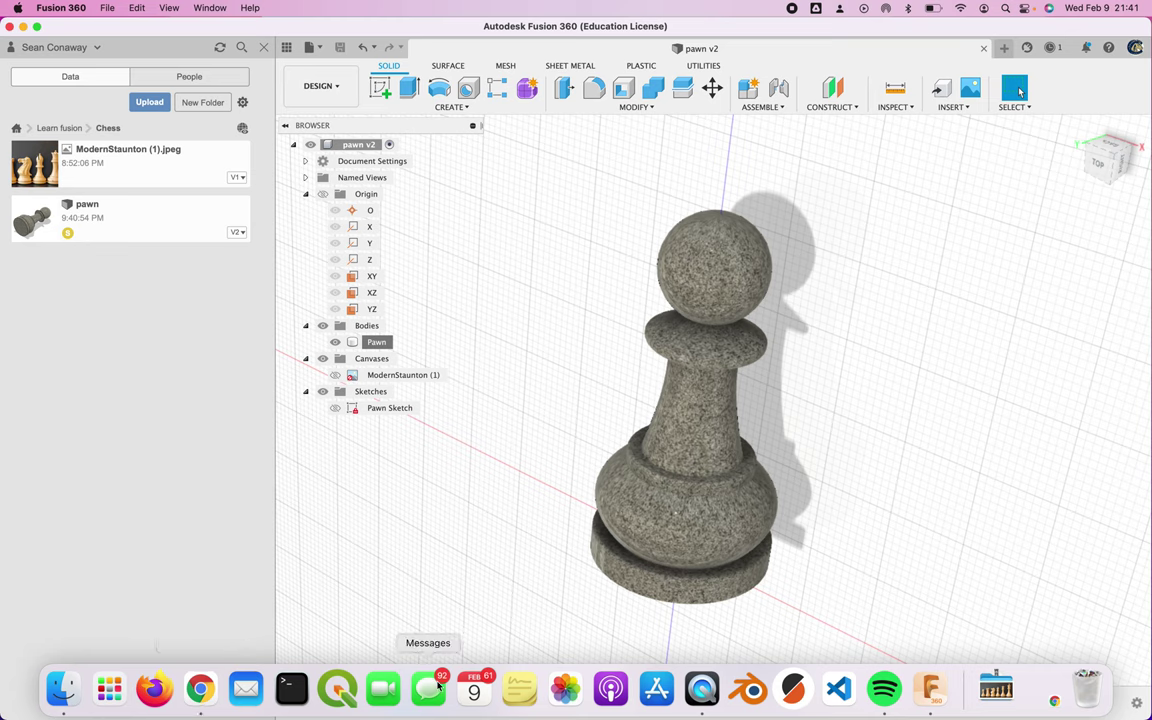
{"action": "left_click", "coordinate": [704, 690]}
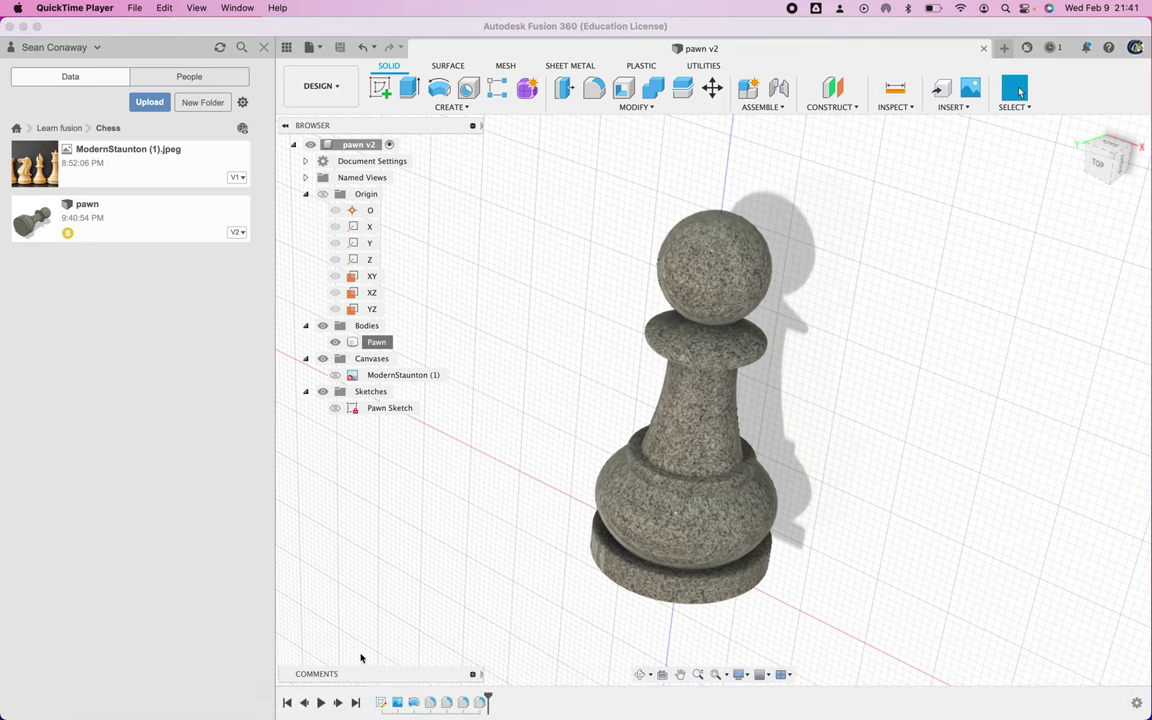